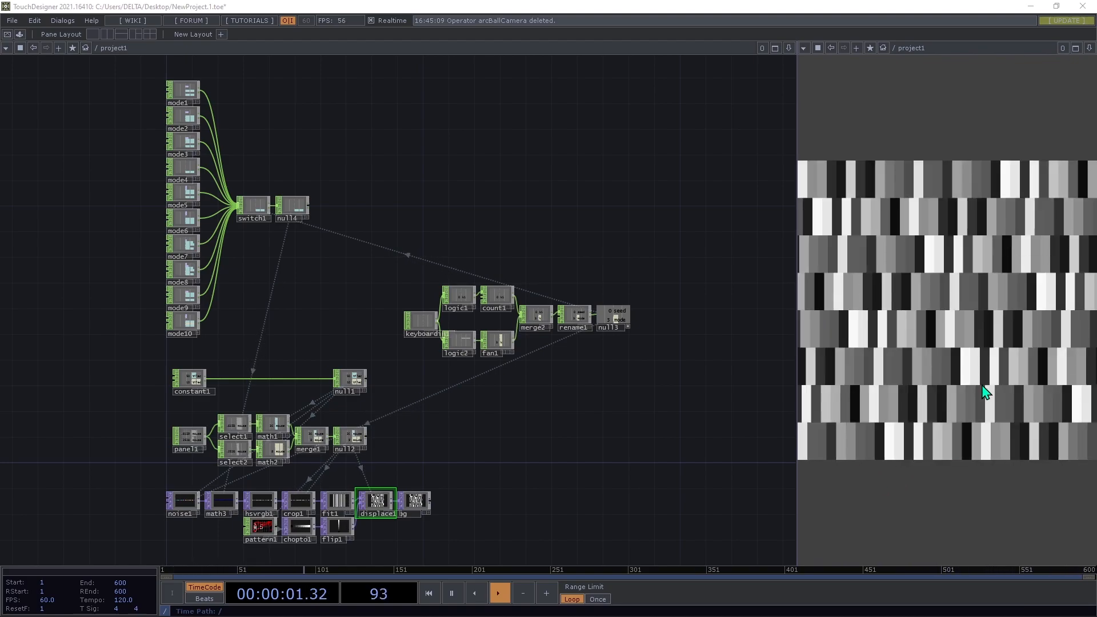
# Preview the finished tile pattern by switching between its modes 1, 2 and 3.
pyautogui.press('2')
pyautogui.press('1')
pyautogui.press('2')
pyautogui.press('3')
pyautogui.press('3')
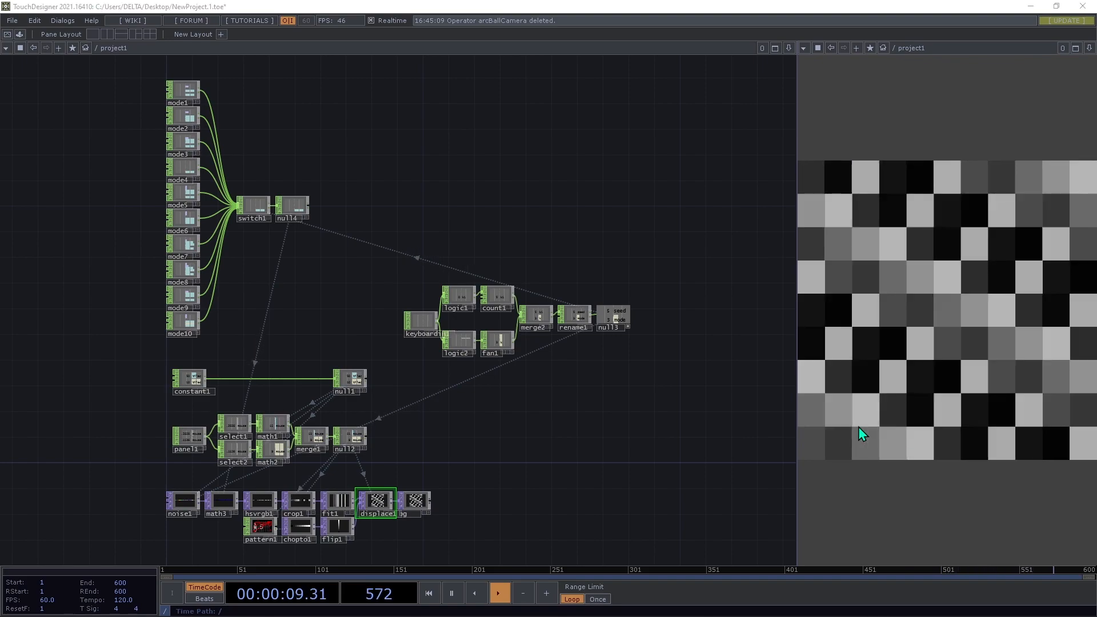
# Switch to the browser and replay the P_1_2_3_01 reference video on the Generative Gestaltung page.
pyautogui.hotkey('alt', 'Tab')
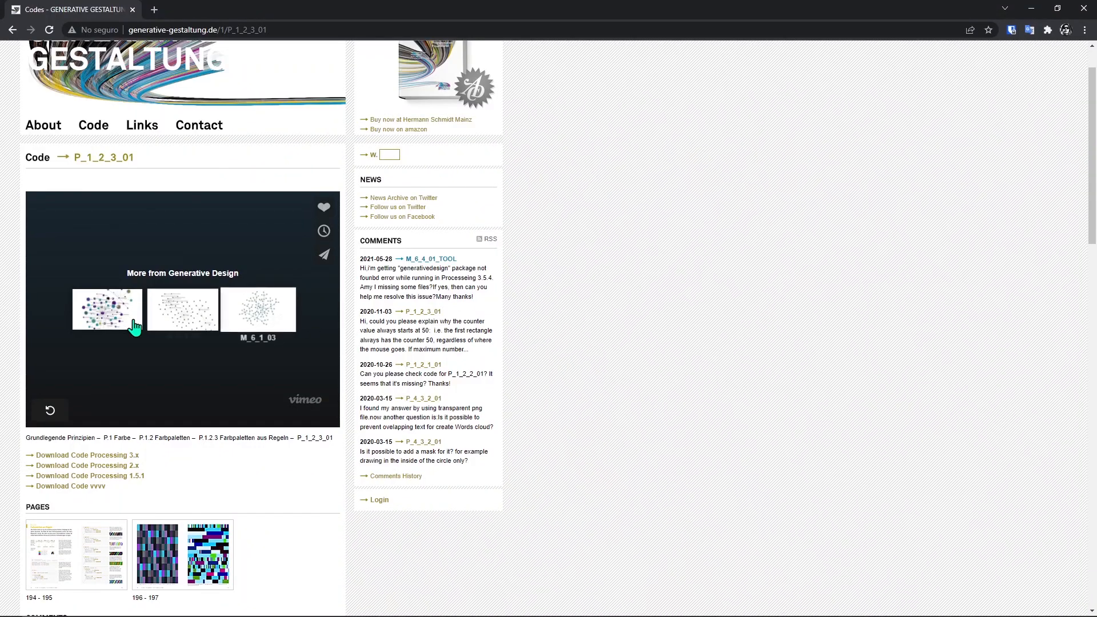
pyautogui.click(47, 408)
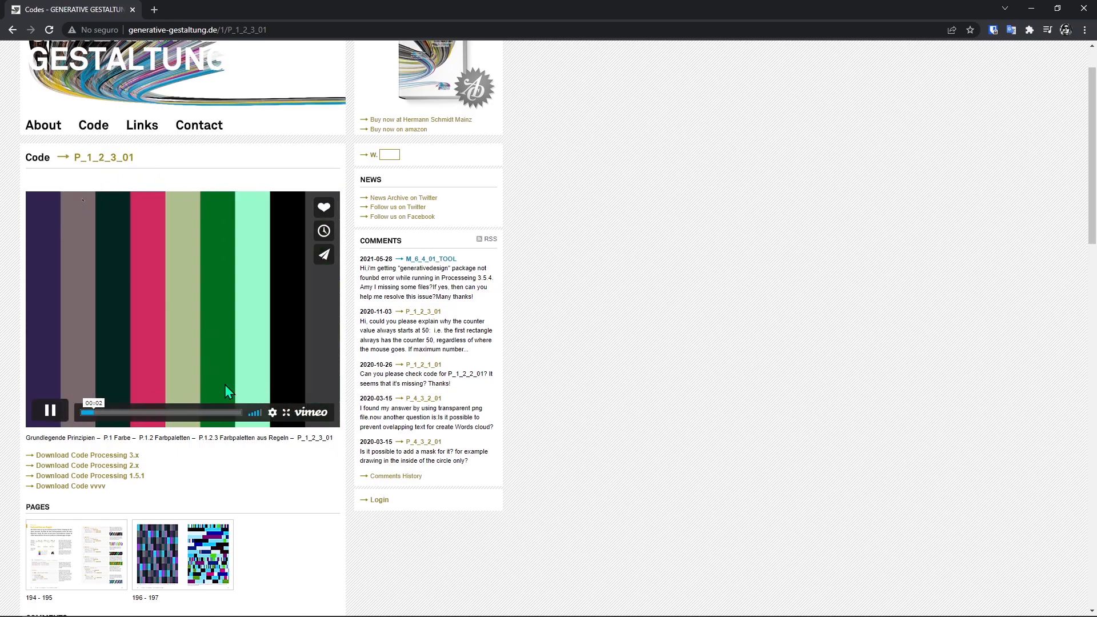
pyautogui.scroll(-2, 213, 333)
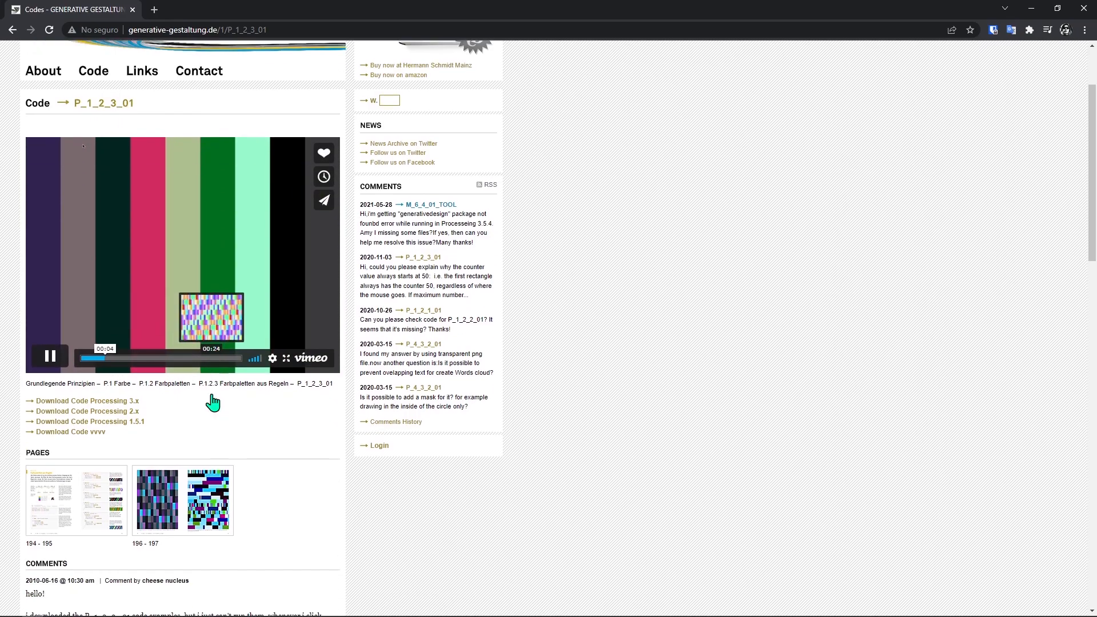
pyautogui.scroll(3, 174, 375)
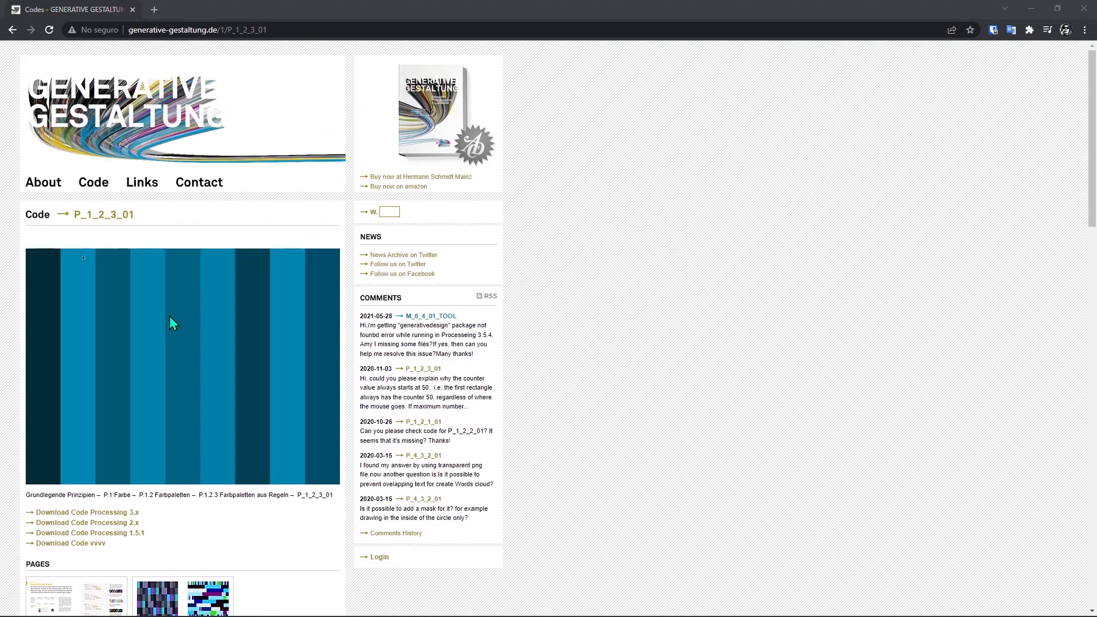
# Return to TouchDesigner, move the finished example's window out of the way and bring up the empty project.
pyautogui.hotkey('alt', 'Tab')
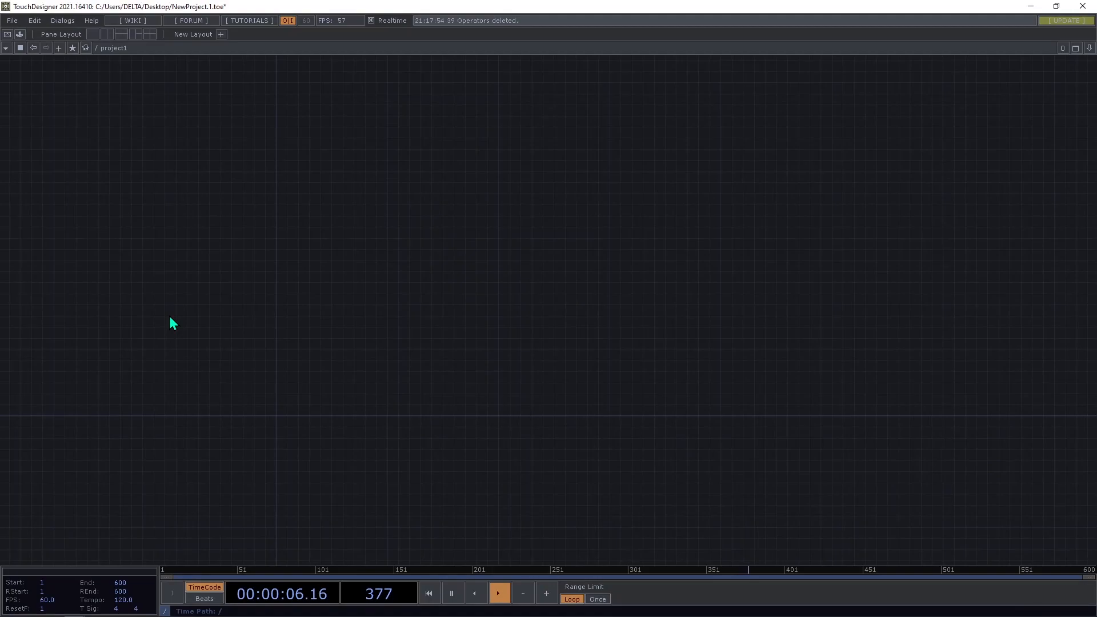
pyautogui.hotkey('alt', 'Tab')
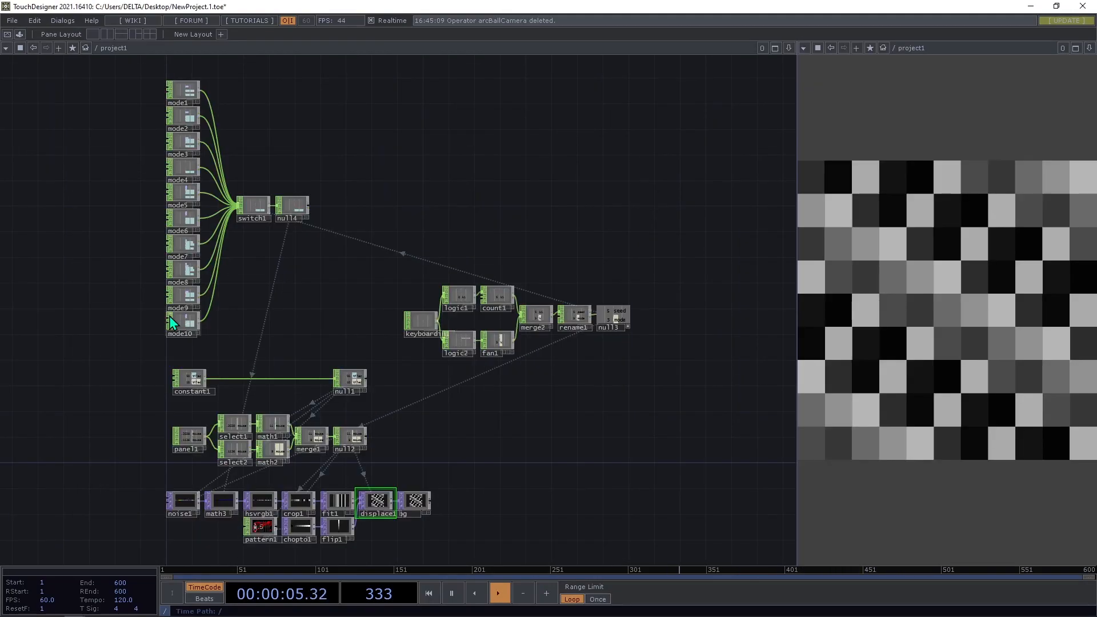
pyautogui.moveTo(524, 5); pyautogui.dragTo(0, 10)
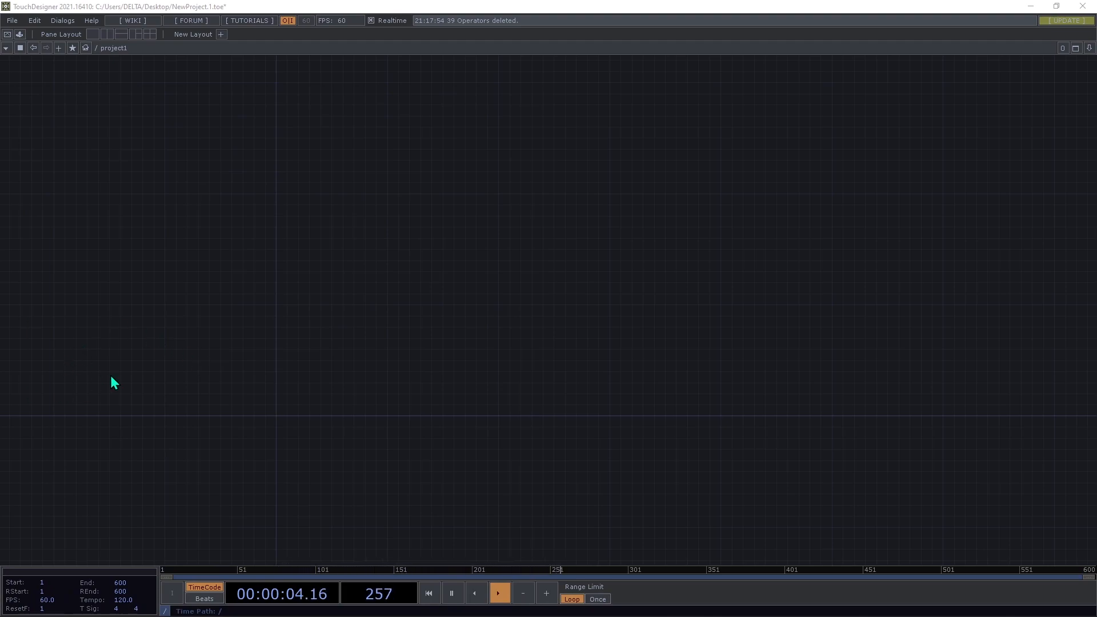
pyautogui.scroll(-3, 436, 347)
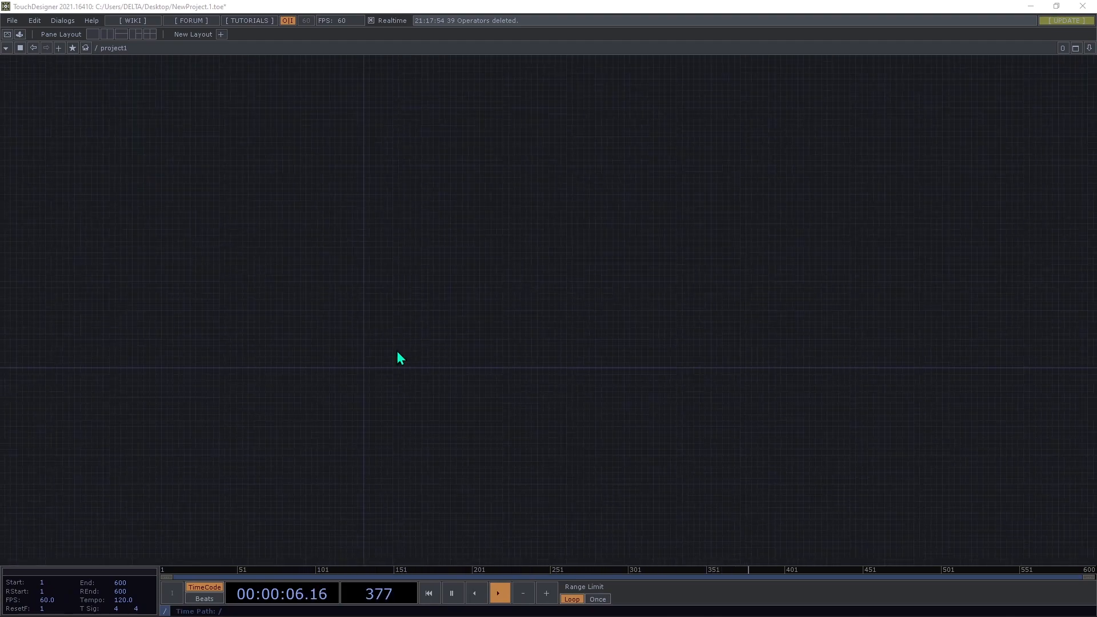
# Switch to the P_1_2_3_01 sketch in Processing and examine its tile counts, color arrays, canvas size and colorMode setting.
pyautogui.hotkey('alt', 'Tab')
pyautogui.scroll(5, 617, 366)
pyautogui.scroll(20, 616, 365)
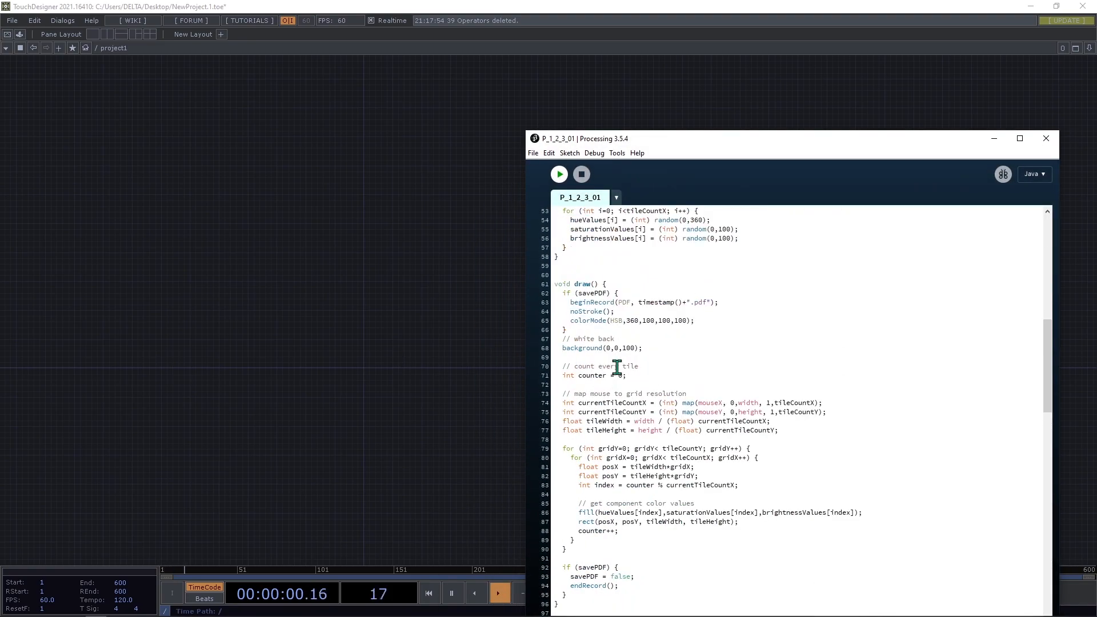
pyautogui.scroll(3, 617, 365)
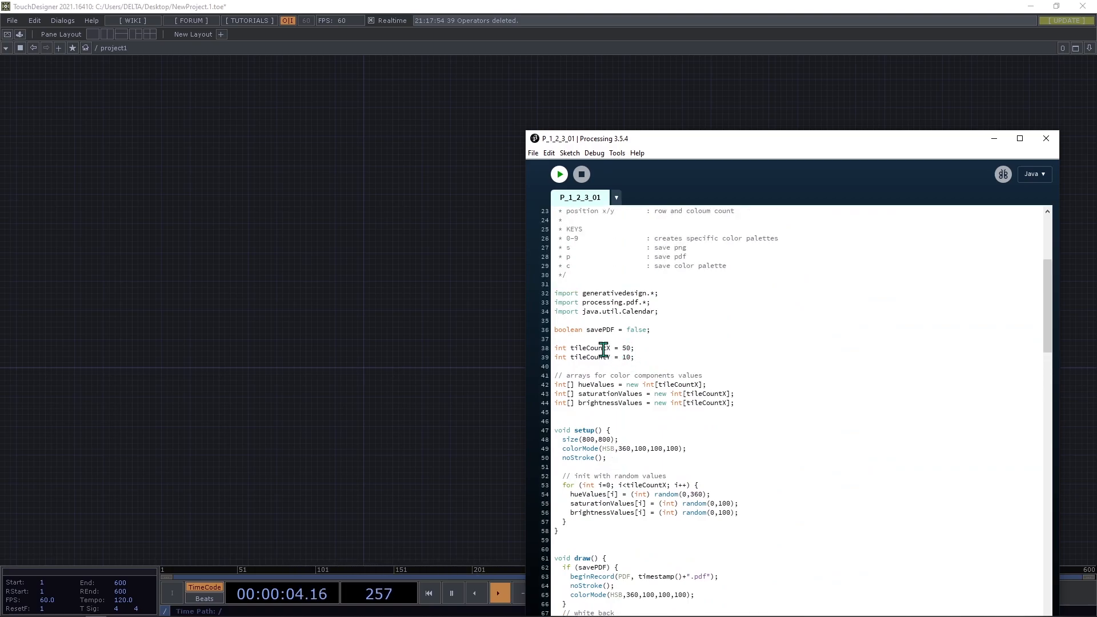
pyautogui.doubleClick(625, 348)
pyautogui.write('50')
pyautogui.scroll(-3, 633, 384)
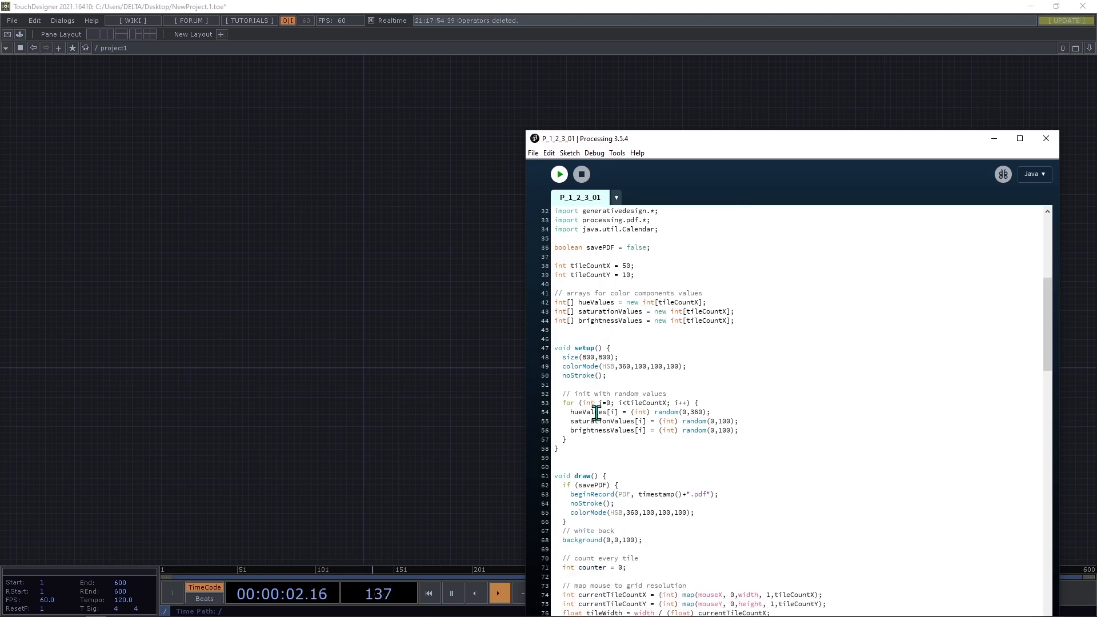
pyautogui.moveTo(634, 276); pyautogui.dragTo(558, 263)
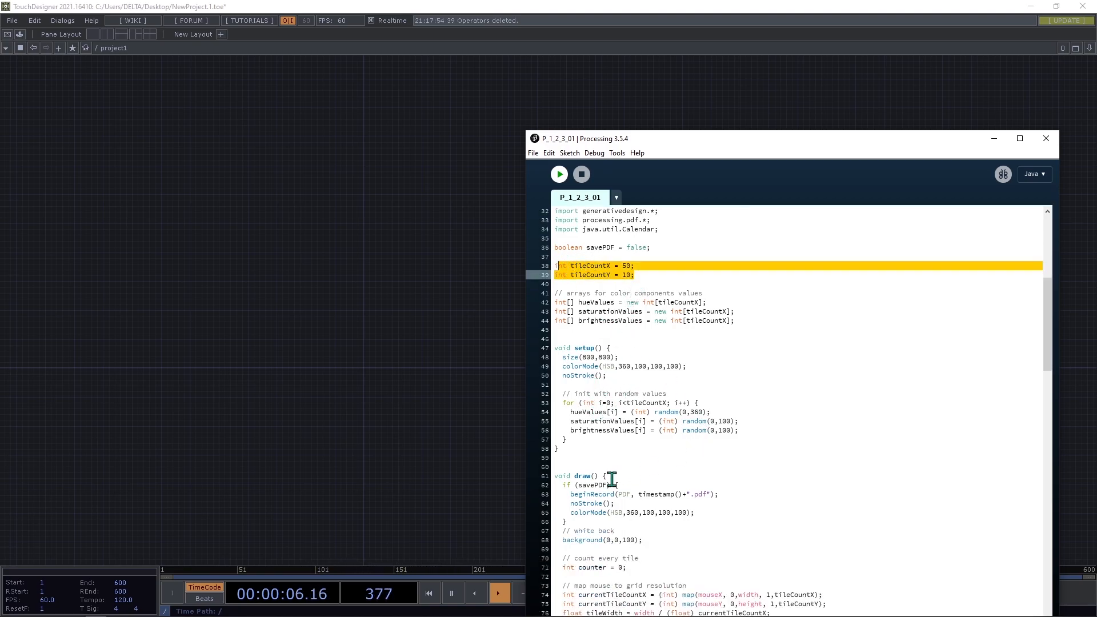
pyautogui.moveTo(555, 358)
pyautogui.mouseDown()
pyautogui.moveTo(681, 360)
pyautogui.moveTo(573, 361)
pyautogui.moveTo(534, 383)
pyautogui.moveTo(547, 365)
pyautogui.mouseUp()
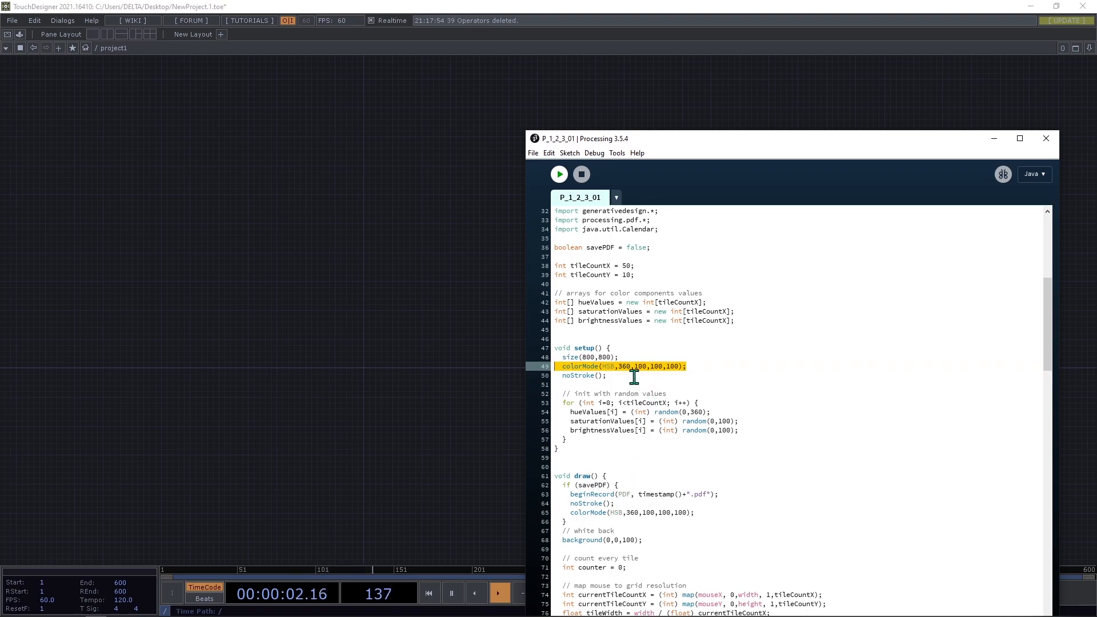
# Back in the empty TouchDesigner project, go up to the project1 container and set its width and height to 800.
pyautogui.click(360, 352)
pyautogui.moveTo(376, 302); pyautogui.dragTo(390, 357)
pyautogui.moveTo(419, 420); pyautogui.dragTo(403, 451)
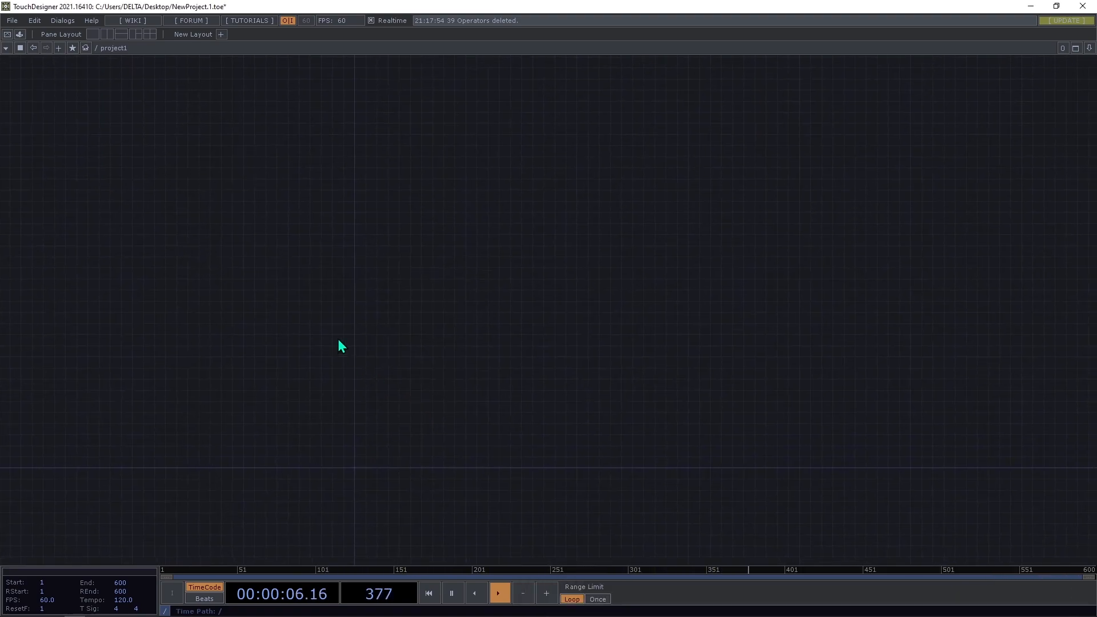
pyautogui.press('u')
pyautogui.press('p')
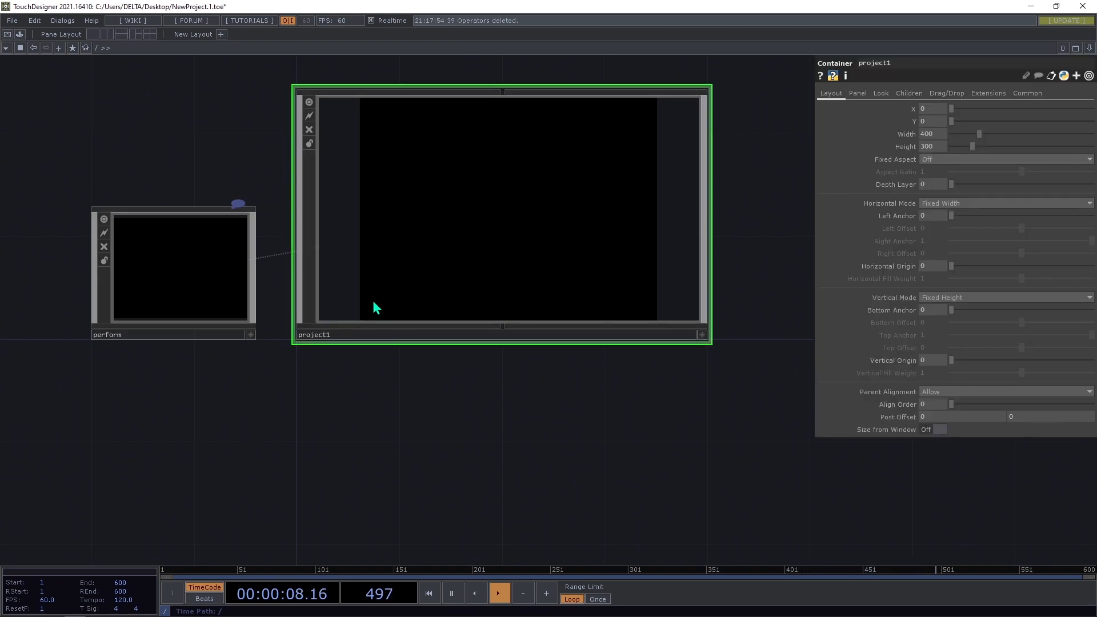
pyautogui.write('800')
pyautogui.press('Return')
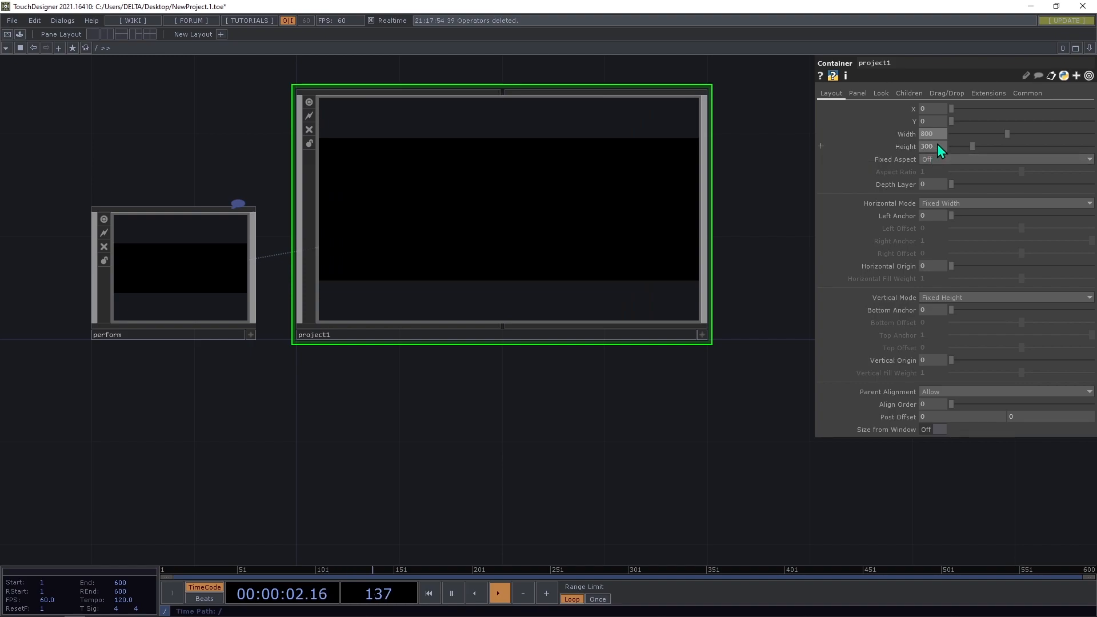
pyautogui.write('800')
pyautogui.press('Return')
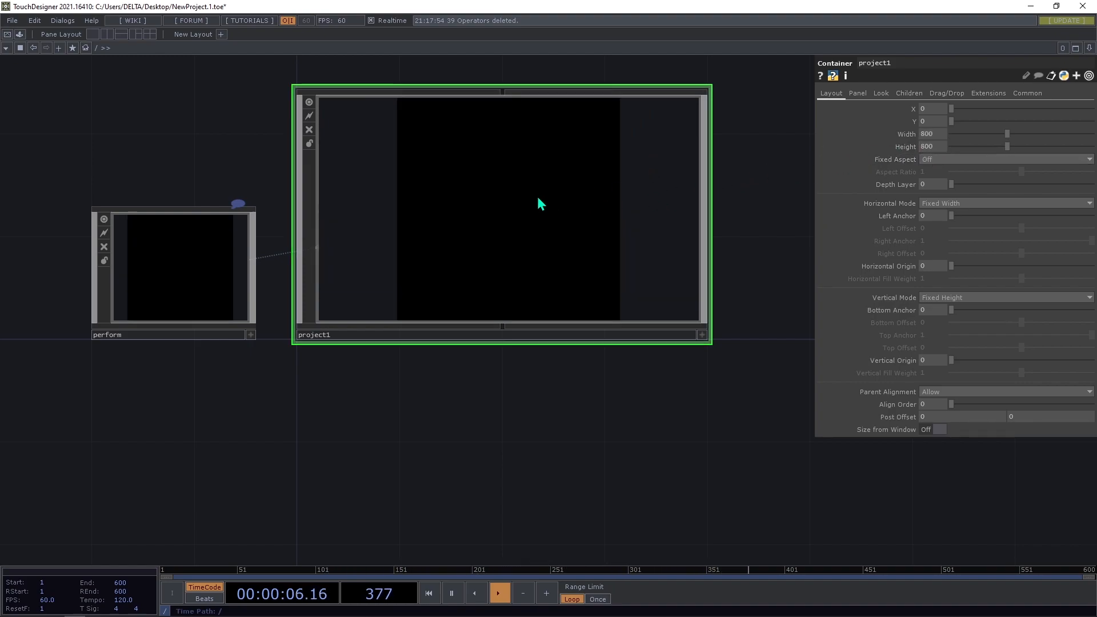
# Set the project1 container's Background TOP to ./bg.
pyautogui.scroll(1, 512, 203)
pyautogui.scroll(-3, 485, 204)
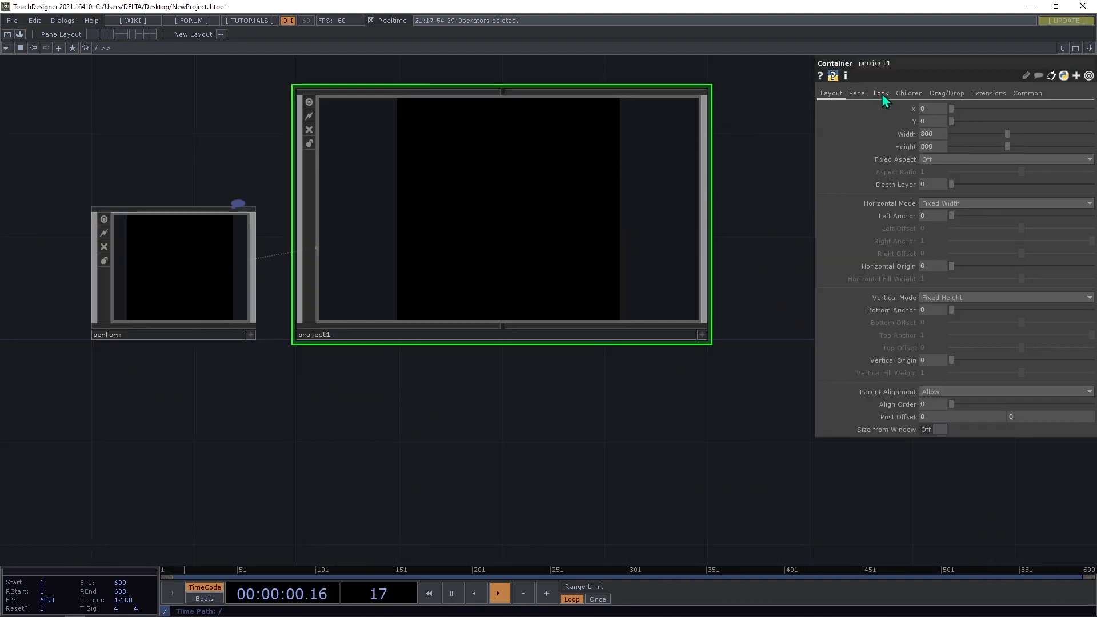
pyautogui.click(881, 94)
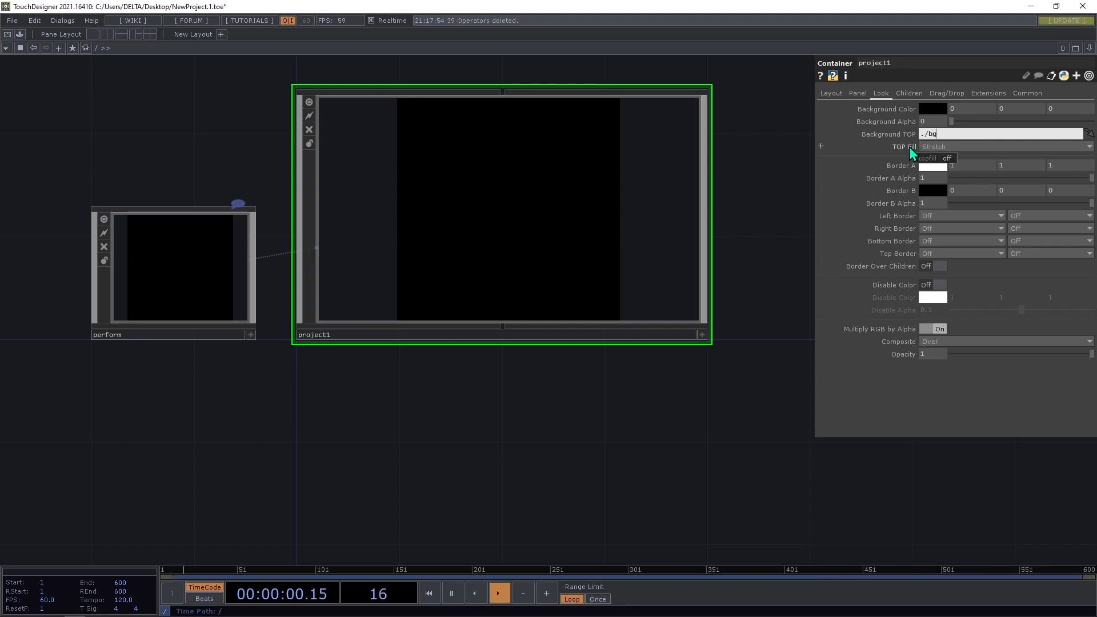
pyautogui.click(597, 187)
# Enter the project1 container and add a Constant CHOP to its empty network.
pyautogui.press('i')
pyautogui.moveTo(417, 327); pyautogui.dragTo(375, 350)
pyautogui.doubleClick(401, 210)
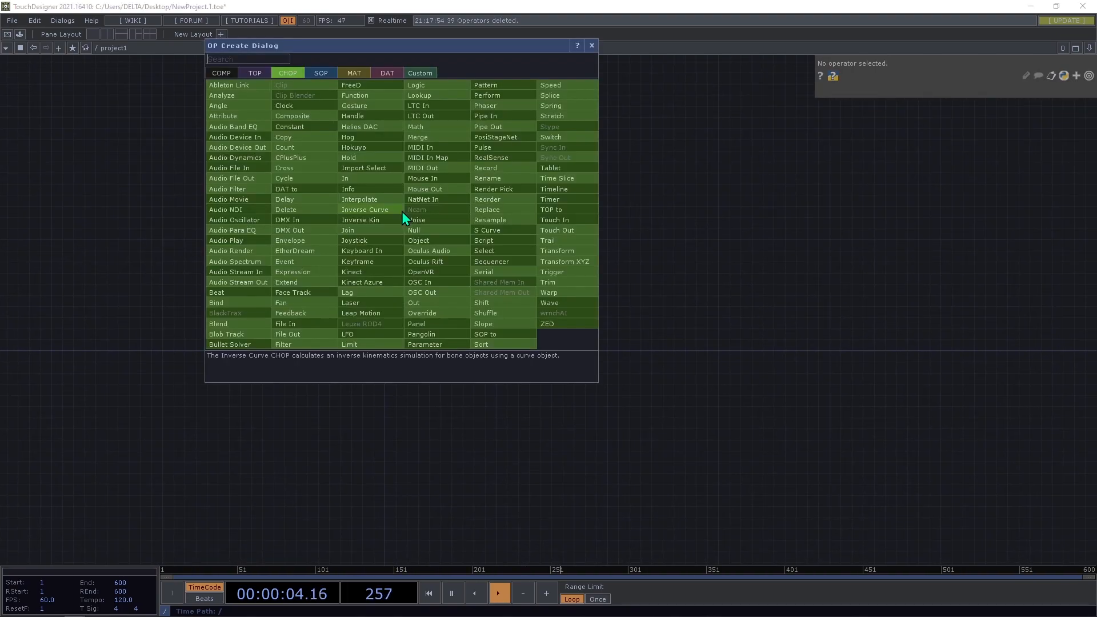
pyautogui.click(299, 127)
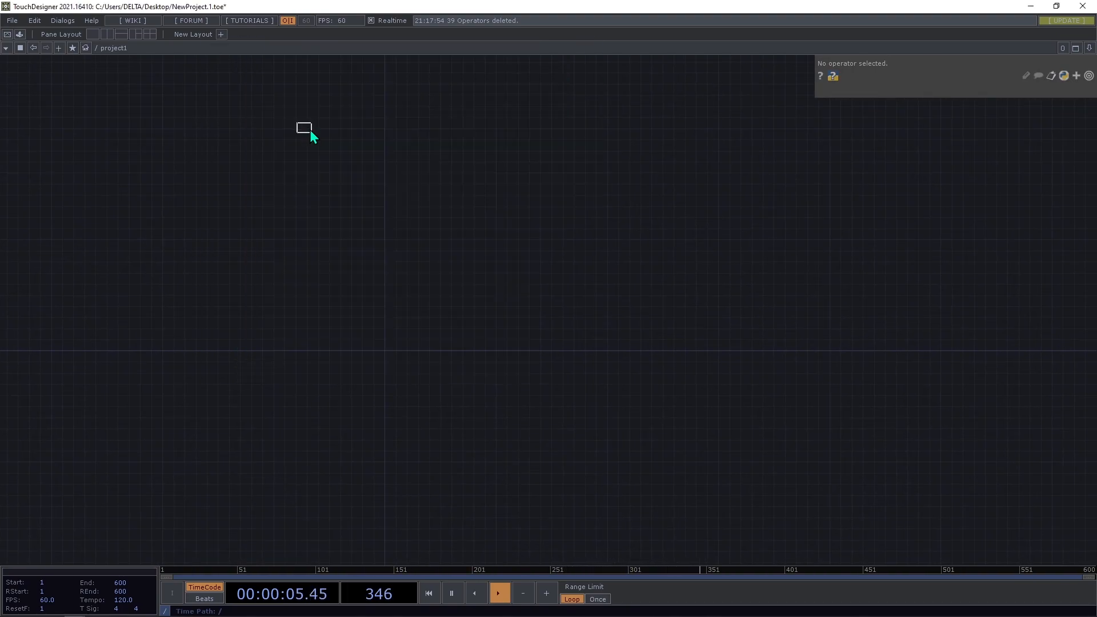
pyautogui.click(395, 244)
pyautogui.scroll(5, 394, 246)
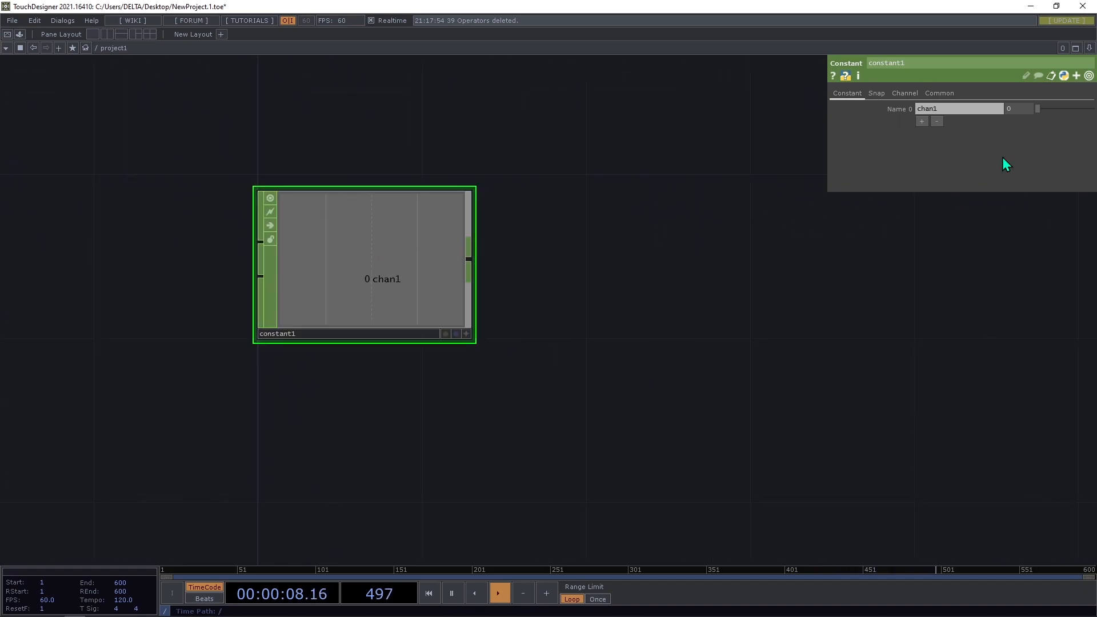
# Name the Constant CHOP's first channel tilecountX and add a second channel named tilecountY.
pyautogui.click(985, 110)
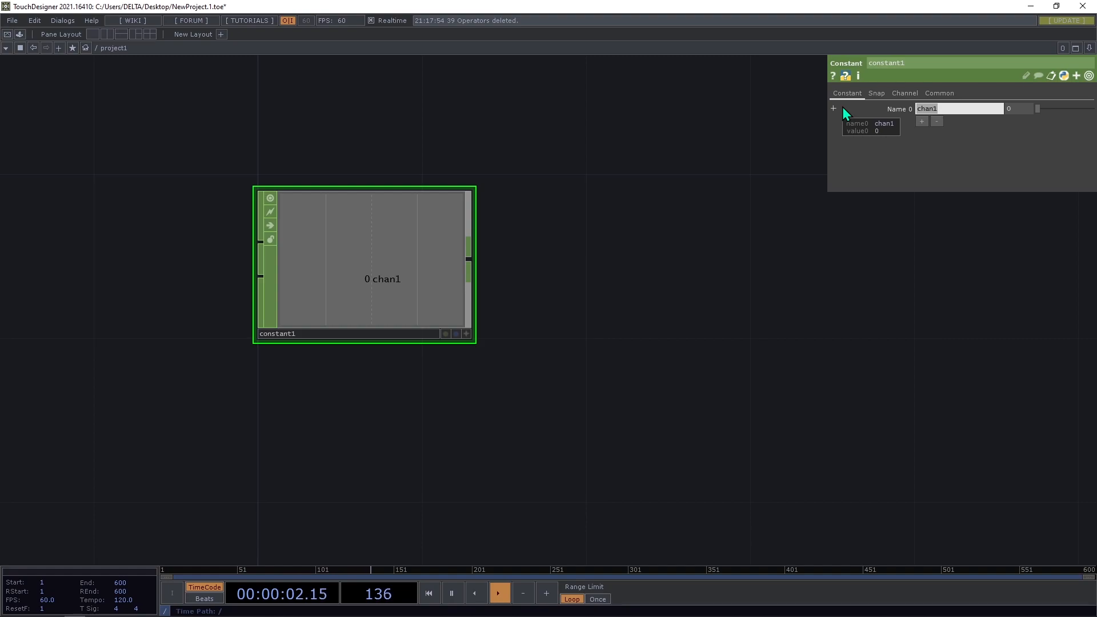
pyautogui.write('tilecountX')
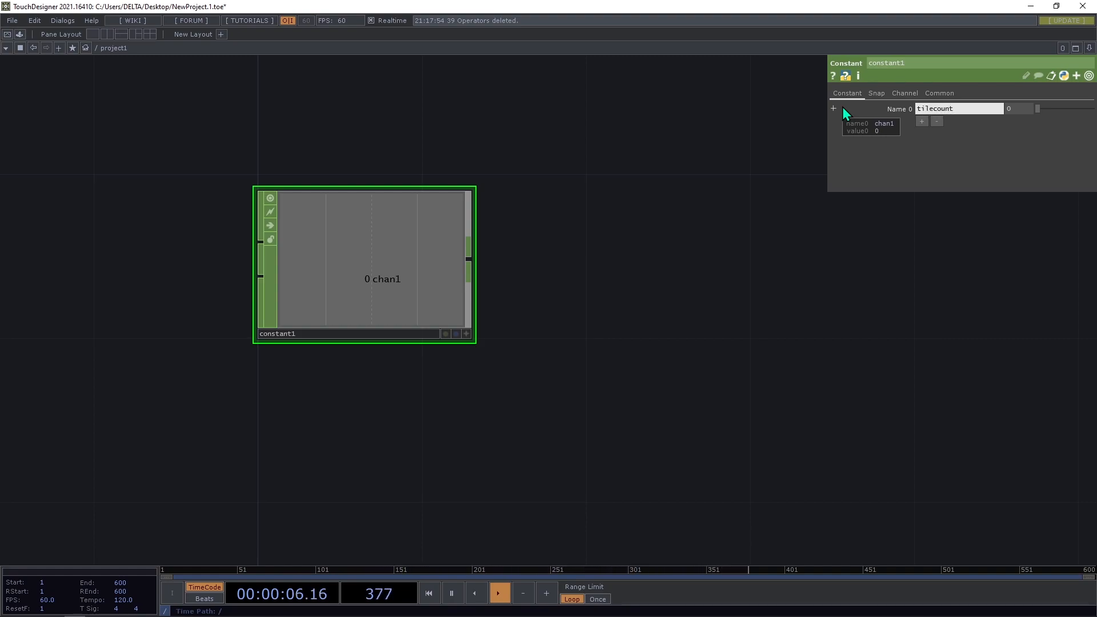
pyautogui.click(922, 121)
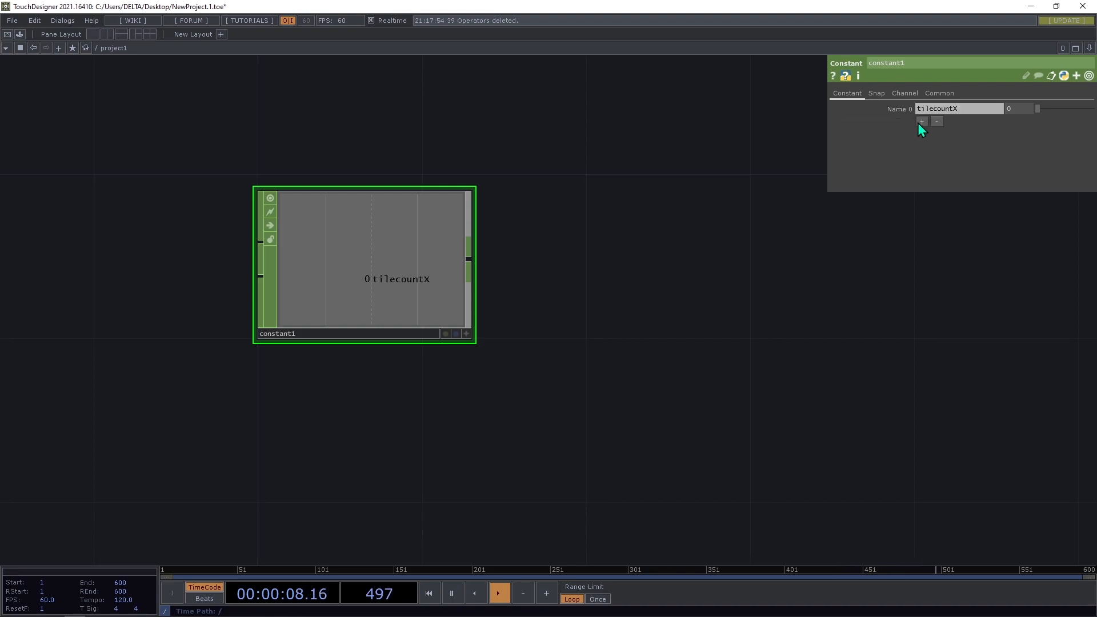
pyautogui.click(919, 122)
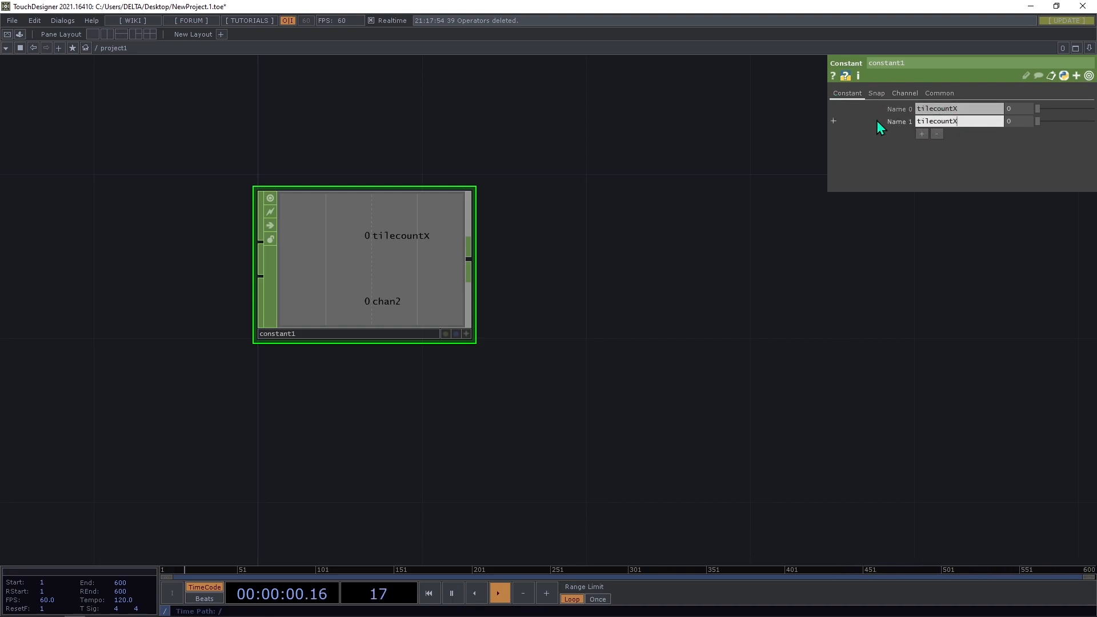
pyautogui.write('Y')
pyautogui.press('Return')
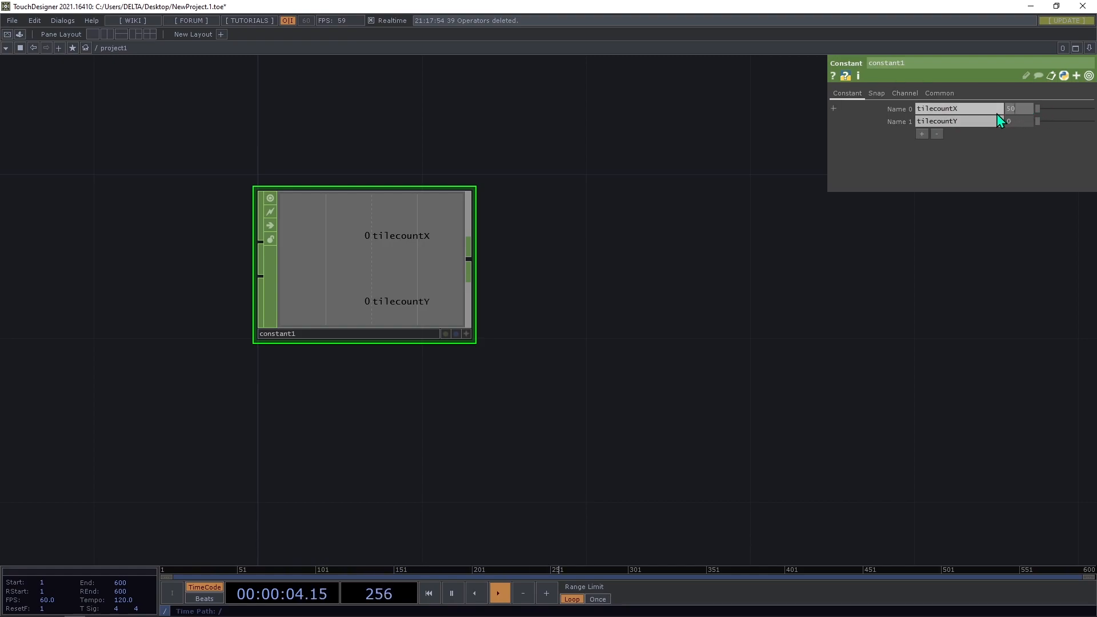
# Set the tilecountX value to 50 and the tilecountY value to 10.
pyautogui.press('Return')
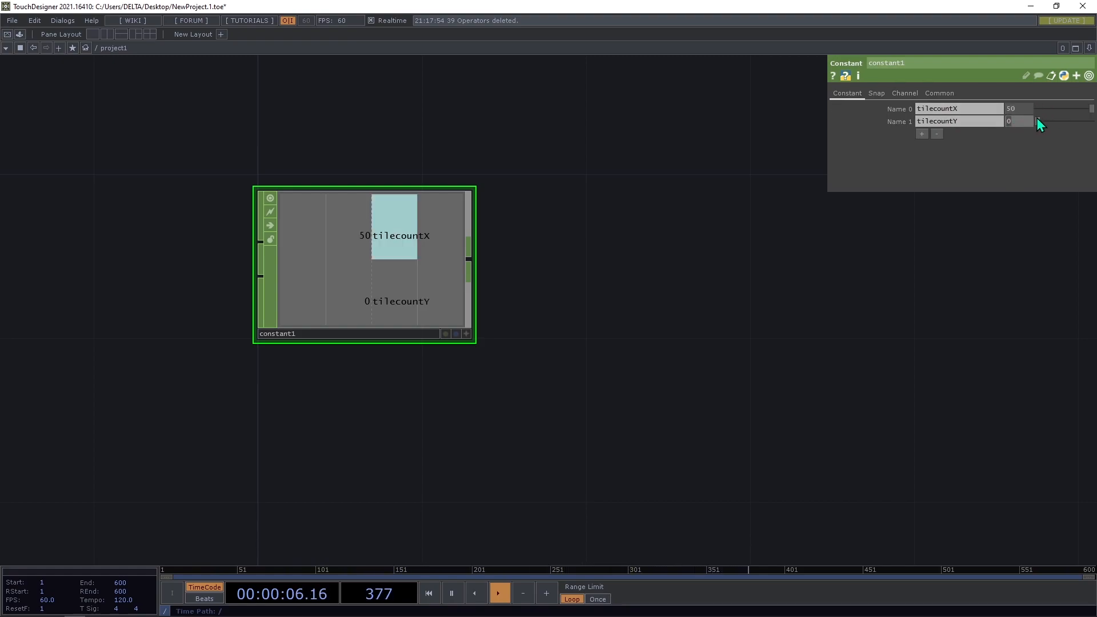
pyautogui.write('10')
pyautogui.press('Return')
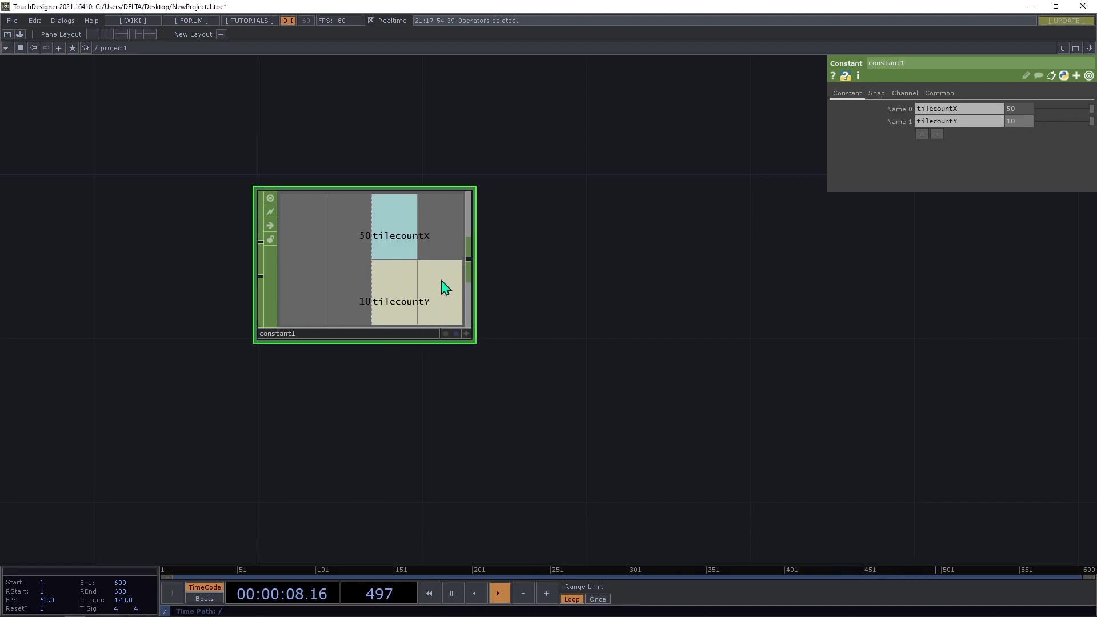
# Append a Null CHOP to the output of constant1.
pyautogui.rightClick(469, 259)
pyautogui.write('n')
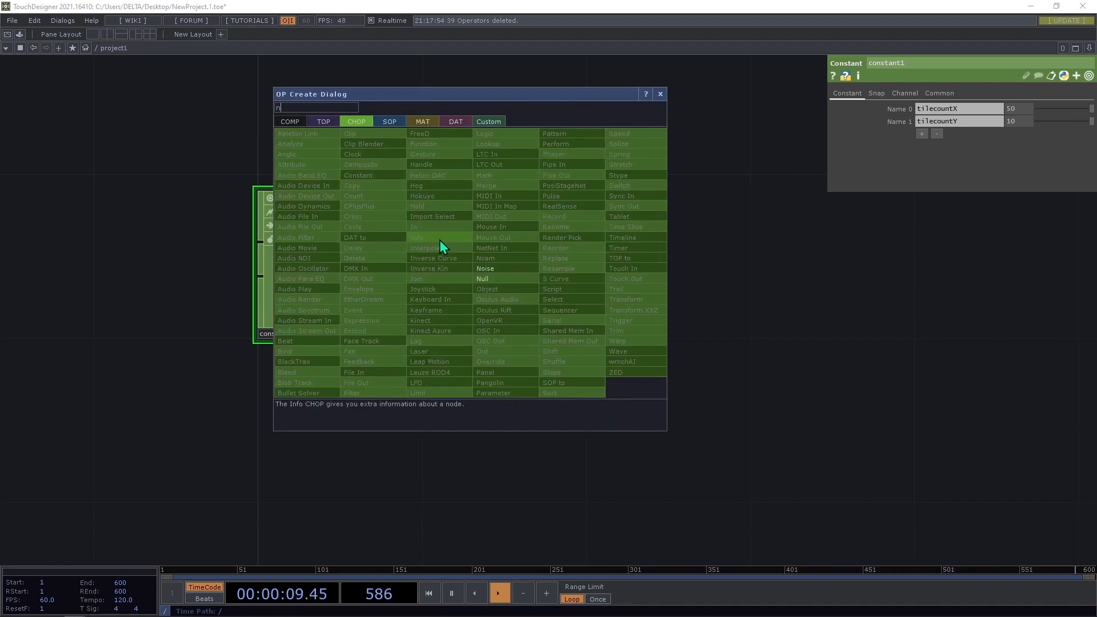
pyautogui.click(485, 278)
pyautogui.click(595, 269)
pyautogui.scroll(-3, 392, 336)
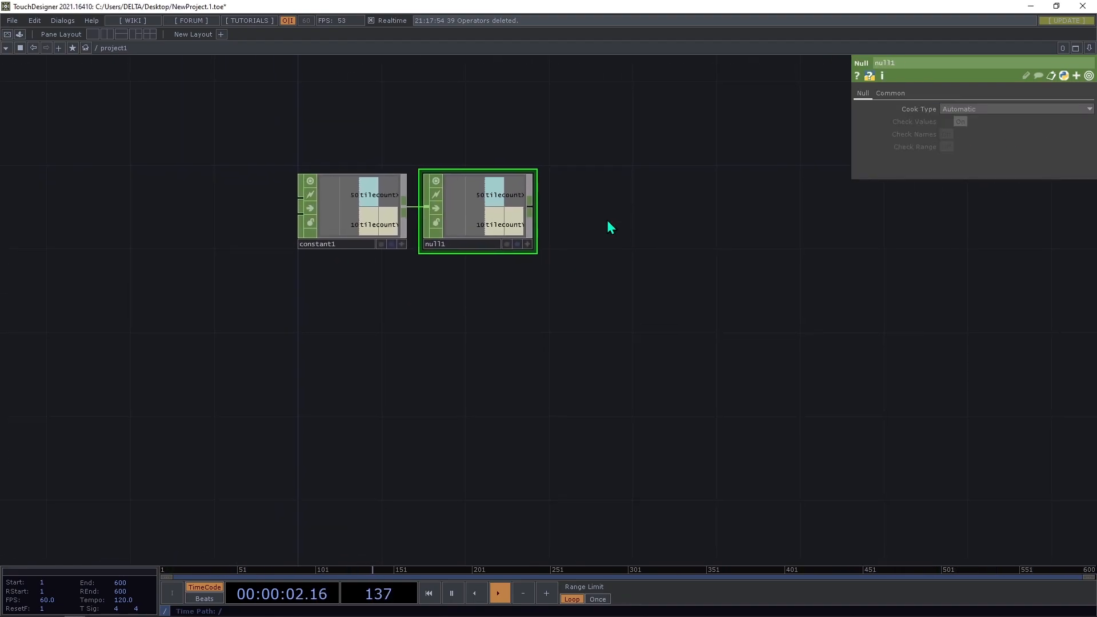
# Split the network pane into two side by side and show the project1 panel in the second one.
pyautogui.click(1089, 48)
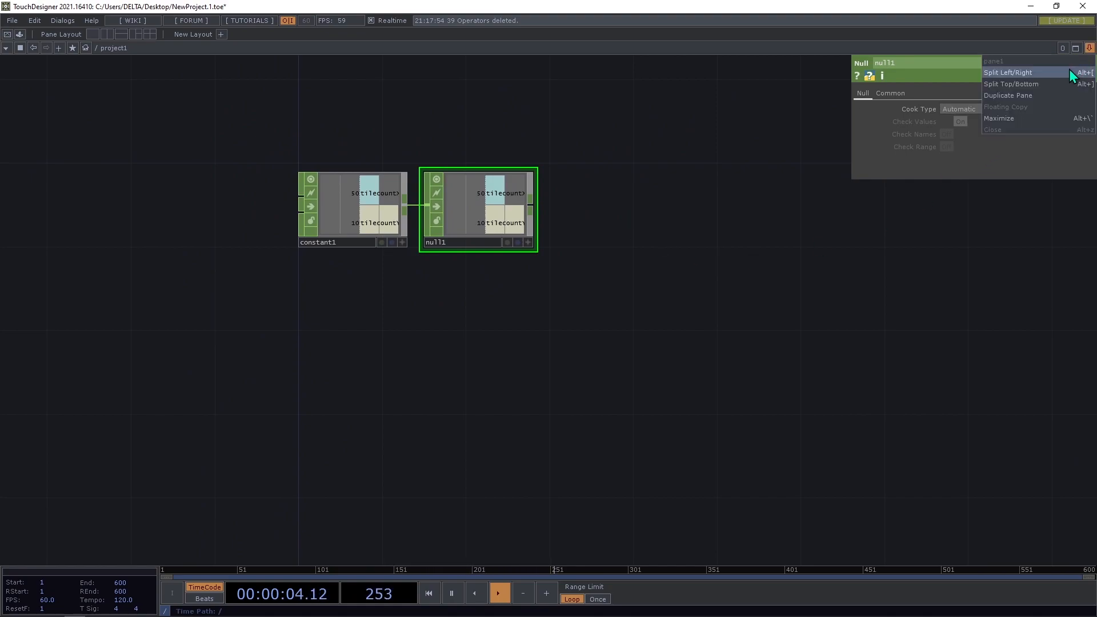
pyautogui.click(1068, 69)
pyautogui.click(556, 50)
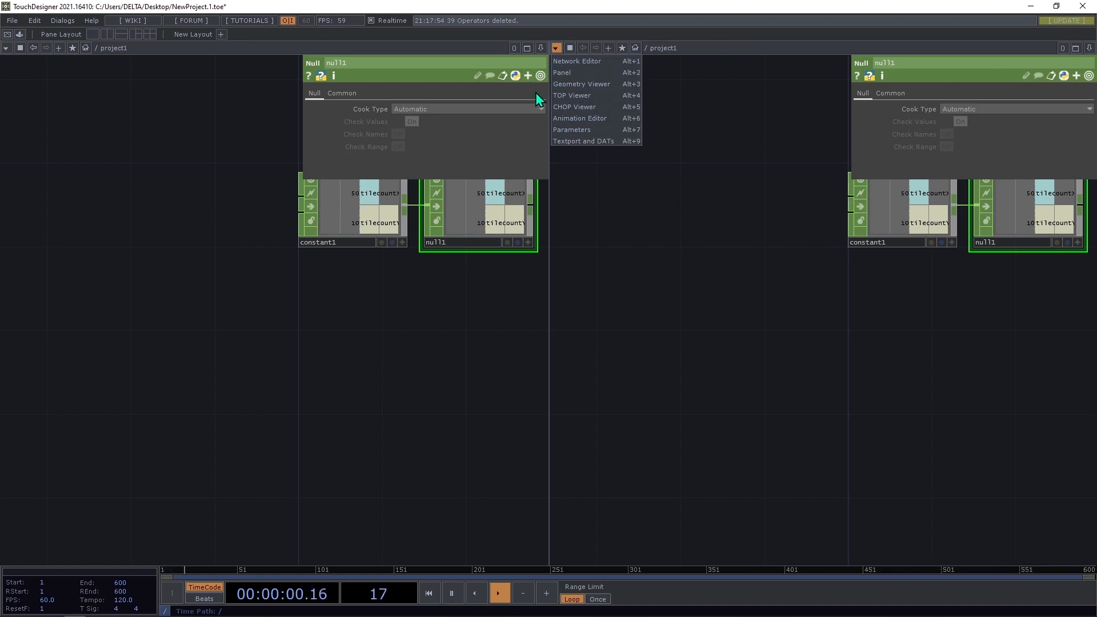
pyautogui.click(567, 73)
pyautogui.moveTo(412, 284); pyautogui.dragTo(311, 338)
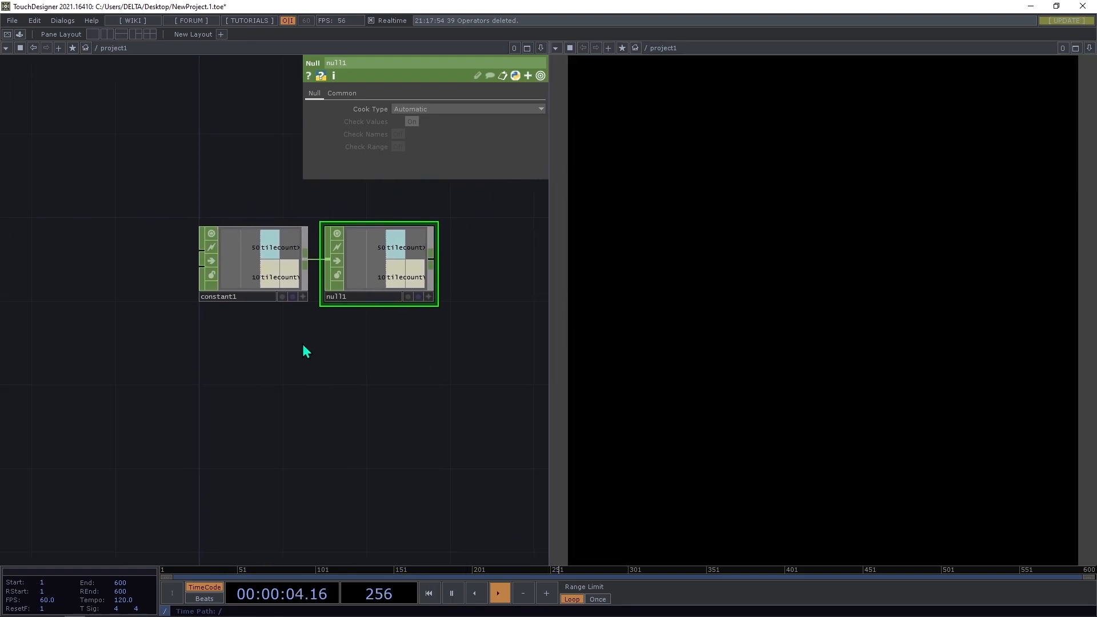
# Add a Panel CHOP and place it directly below constant1.
pyautogui.doubleClick(204, 368)
pyautogui.write('p')
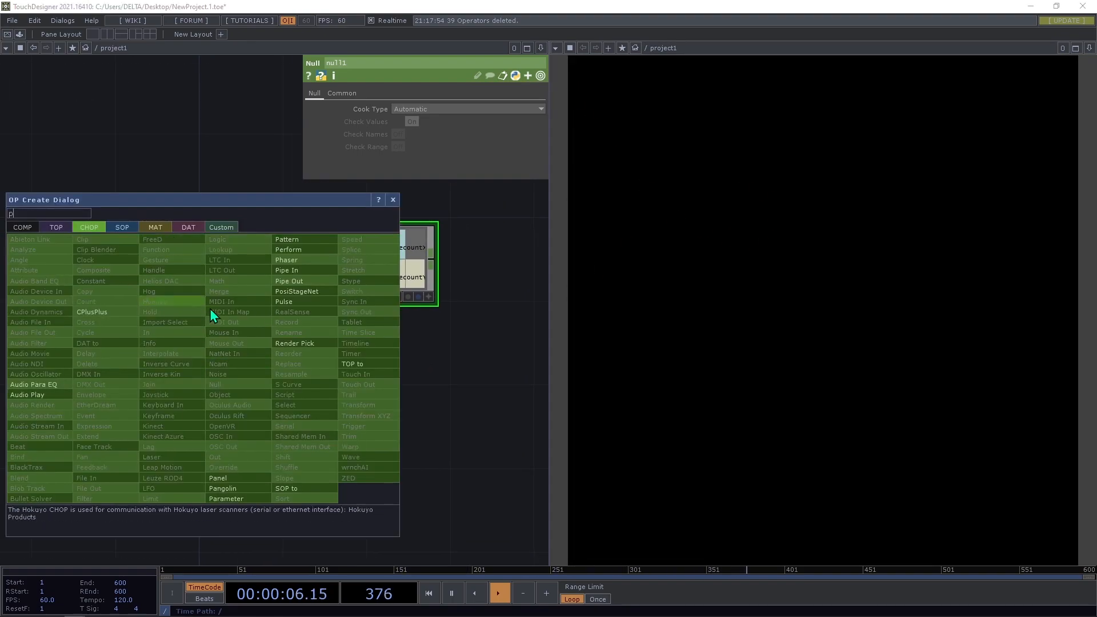
pyautogui.click(231, 479)
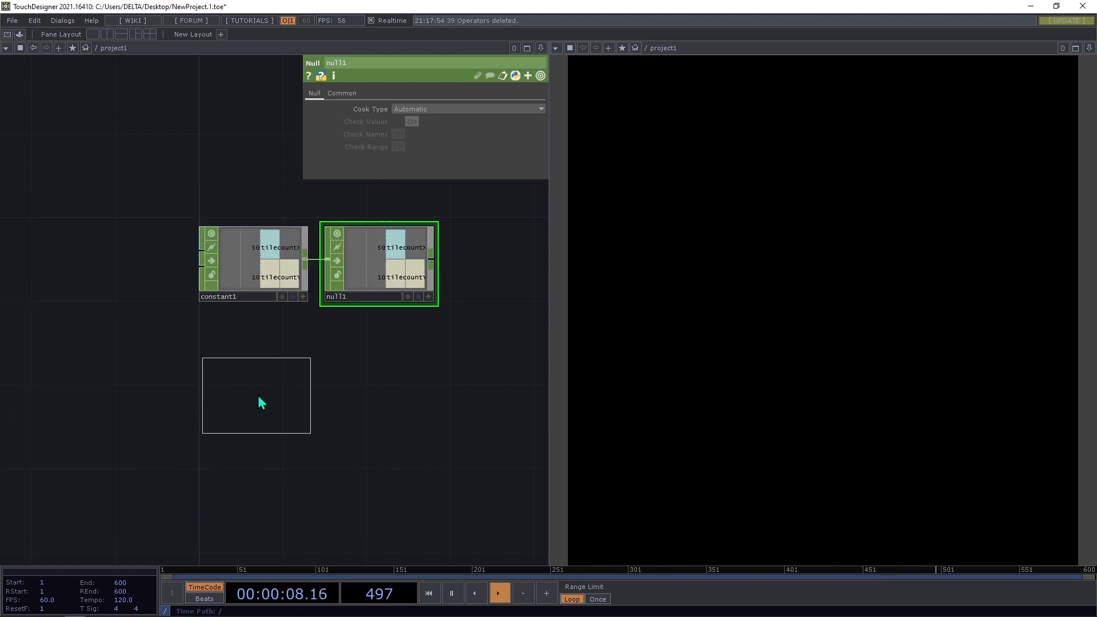
pyautogui.click(257, 397)
pyautogui.moveTo(264, 402); pyautogui.dragTo(263, 380)
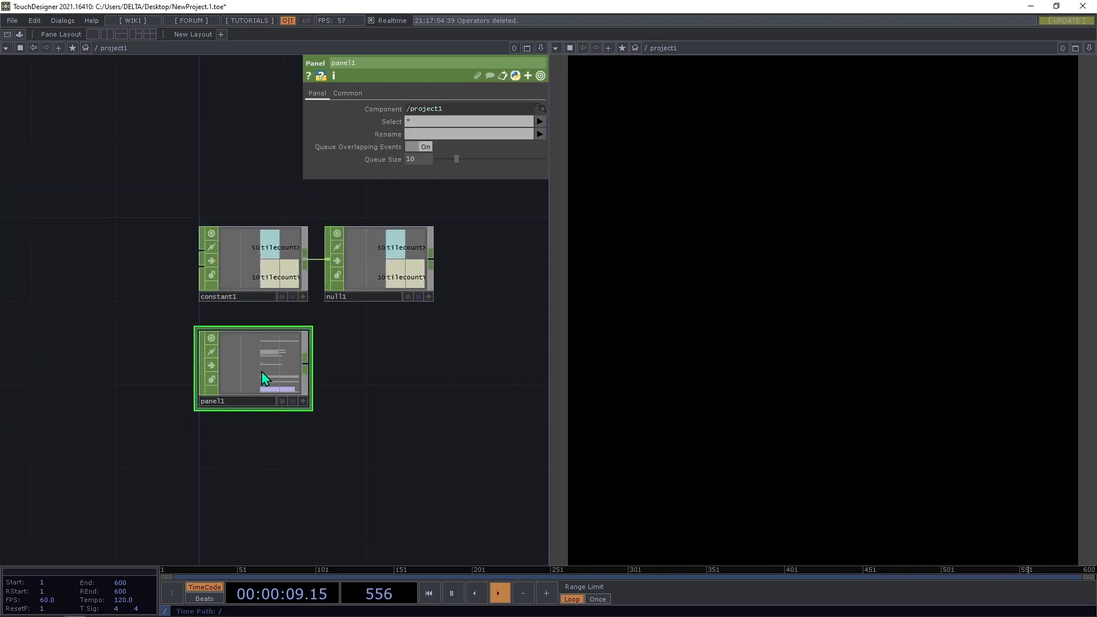
# Have panel1 output the insideu and insidev panel values, renamed as mouseX and mouseY.
pyautogui.click(539, 121)
pyautogui.click(596, 132)
pyautogui.click(539, 134)
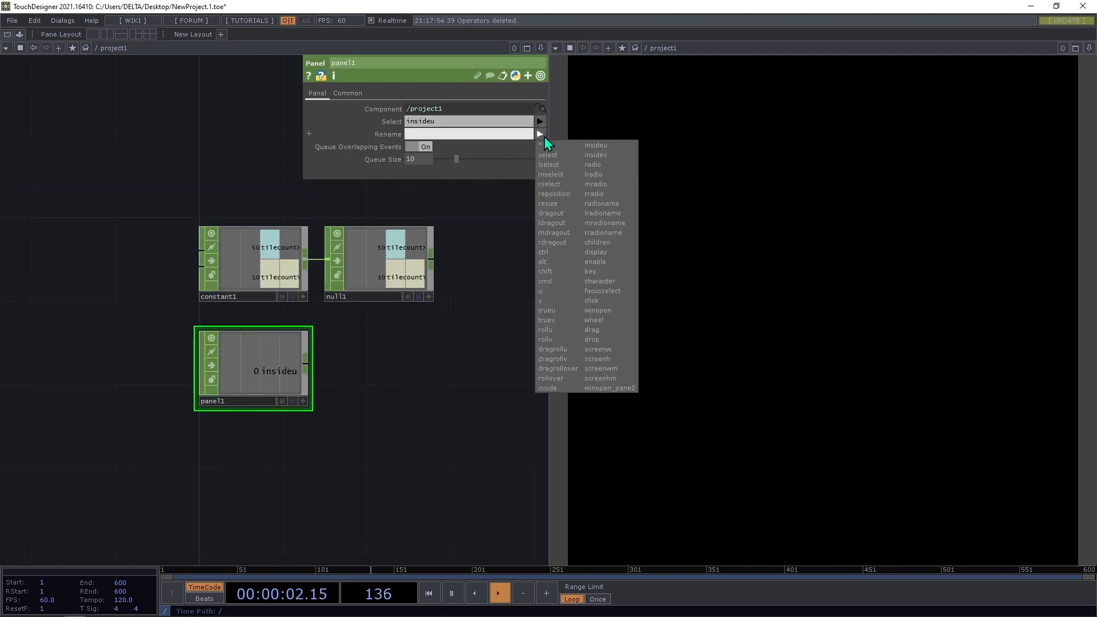
pyautogui.click(594, 156)
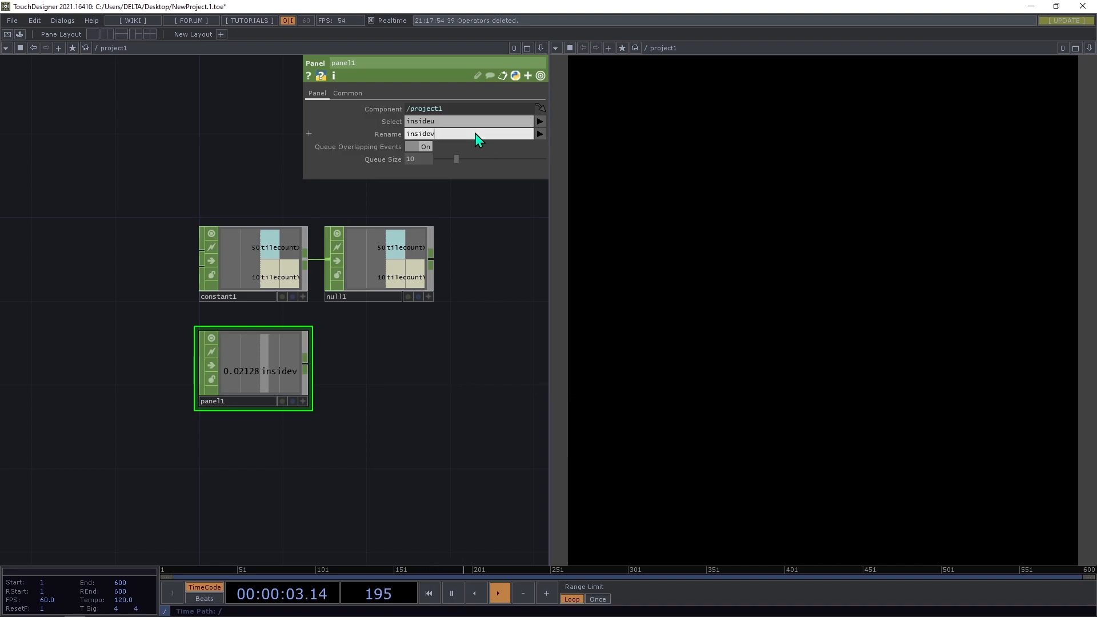
pyautogui.click(539, 121)
pyautogui.click(594, 143)
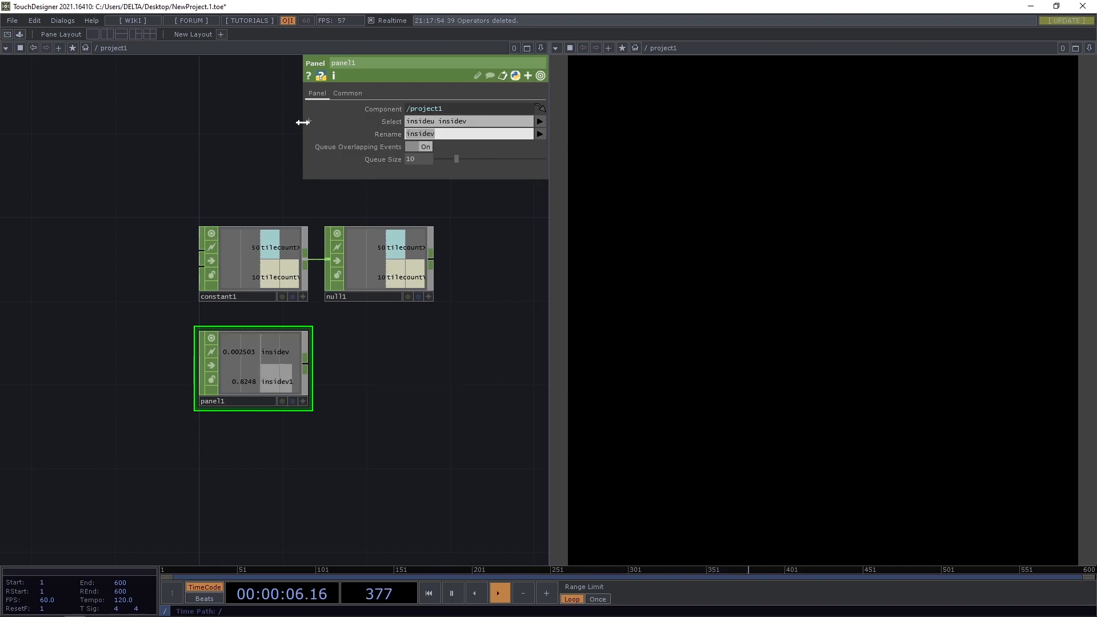
pyautogui.write('mous')
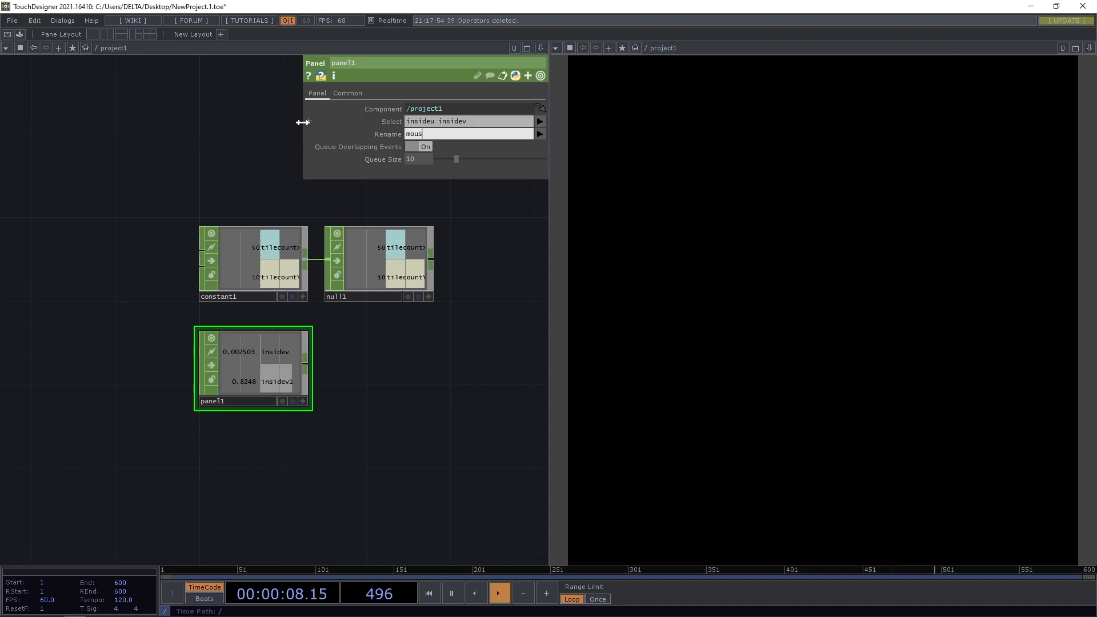
pyautogui.write('eX mouseY')
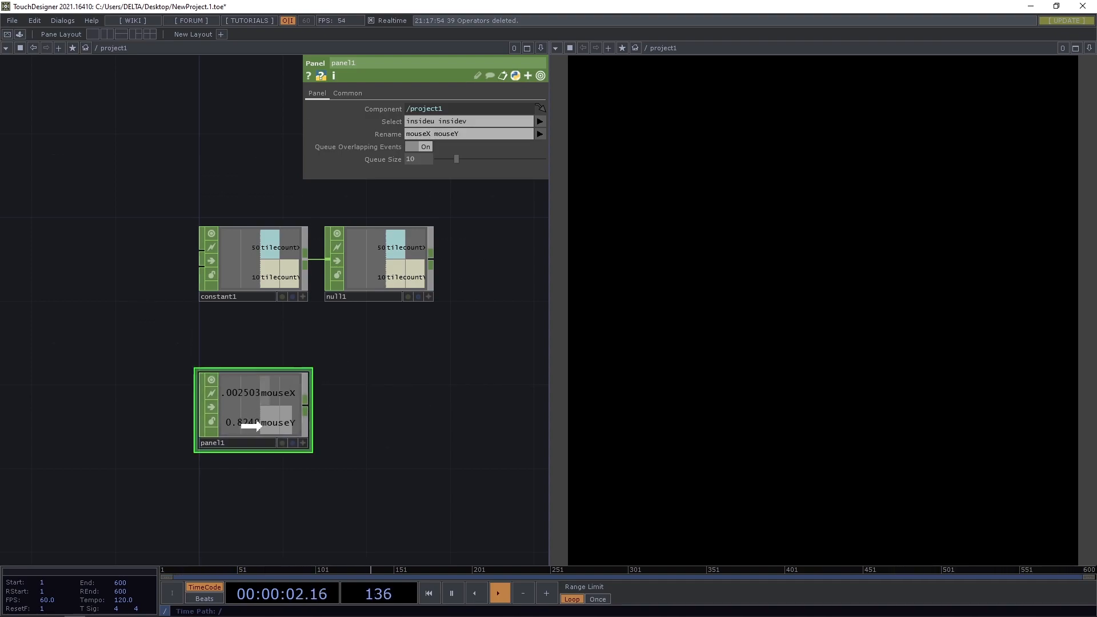
# Append a Select CHOP to the output of panel1 and limit it to the mouseX channel.
pyautogui.moveTo(382, 454); pyautogui.dragTo(260, 372)
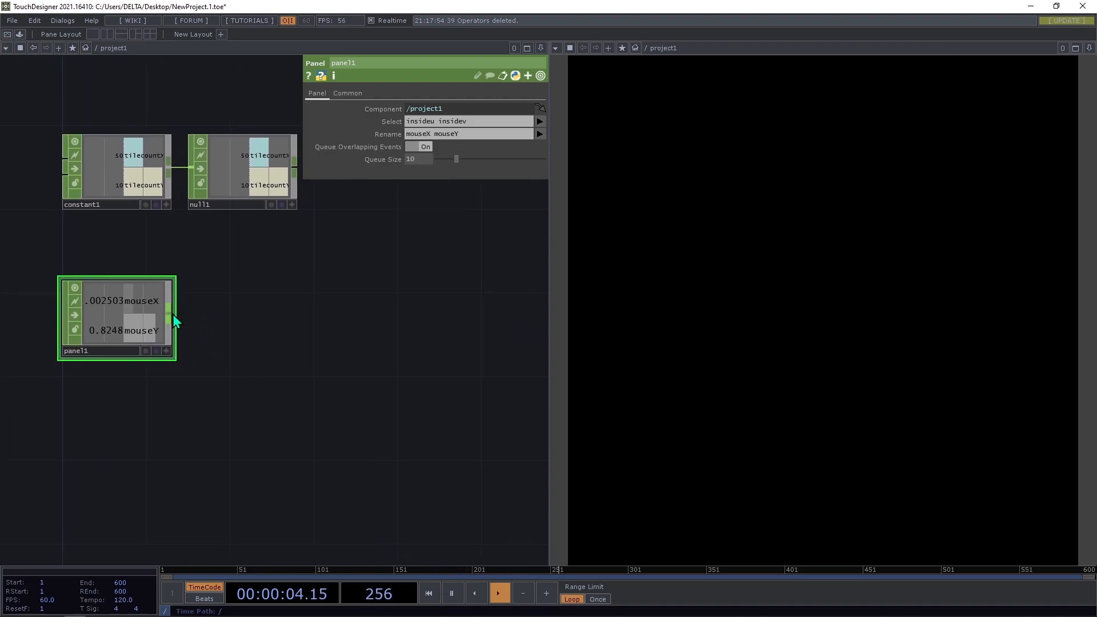
pyautogui.press('Tab')
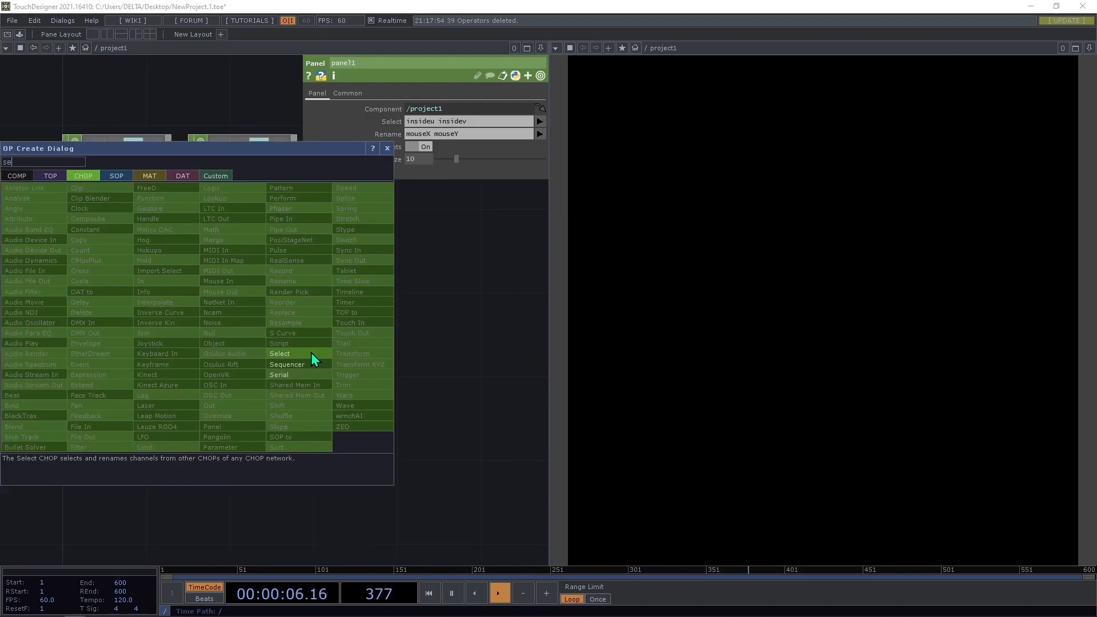
pyautogui.click(311, 352)
pyautogui.click(240, 279)
pyautogui.click(539, 121)
pyautogui.click(543, 126)
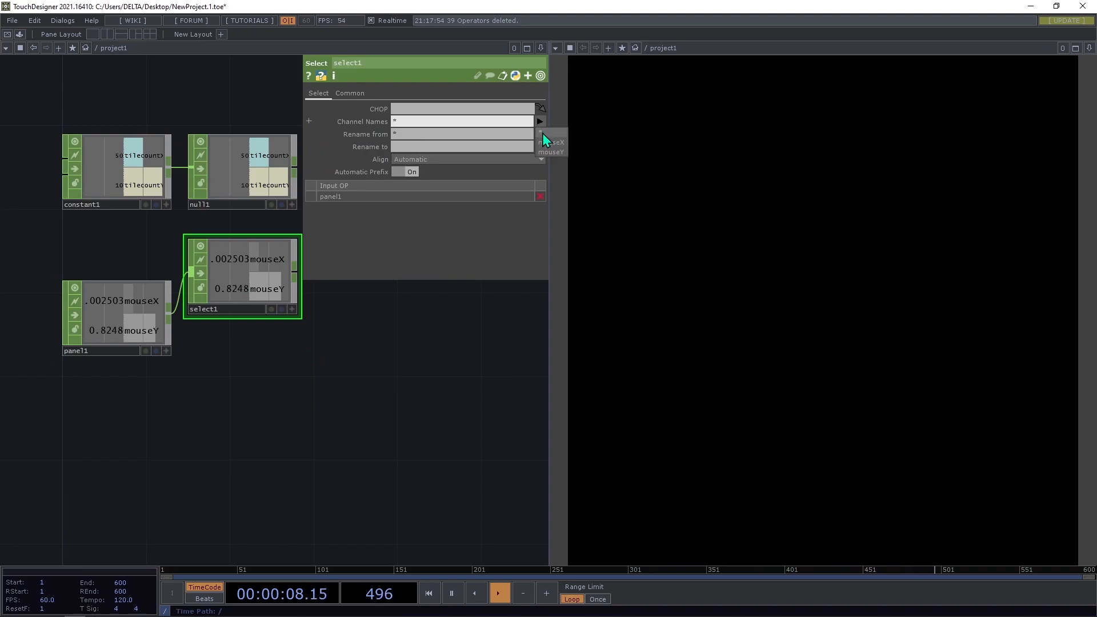
pyautogui.moveTo(363, 358); pyautogui.dragTo(268, 383)
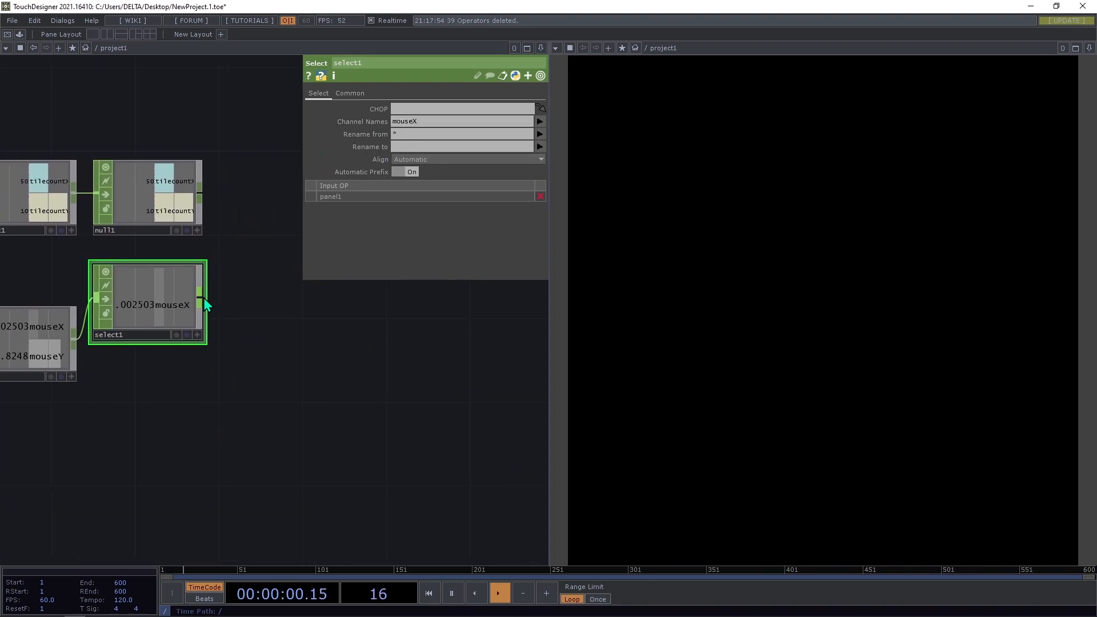
# Append a Math CHOP to the output of select1.
pyautogui.rightClick(201, 303)
pyautogui.click(254, 214)
pyautogui.click(280, 312)
pyautogui.moveTo(195, 397); pyautogui.dragTo(79, 392)
# Append a Merge CHOP to the output of math1 and follow it with a Null CHOP.
pyautogui.rightClick(211, 292)
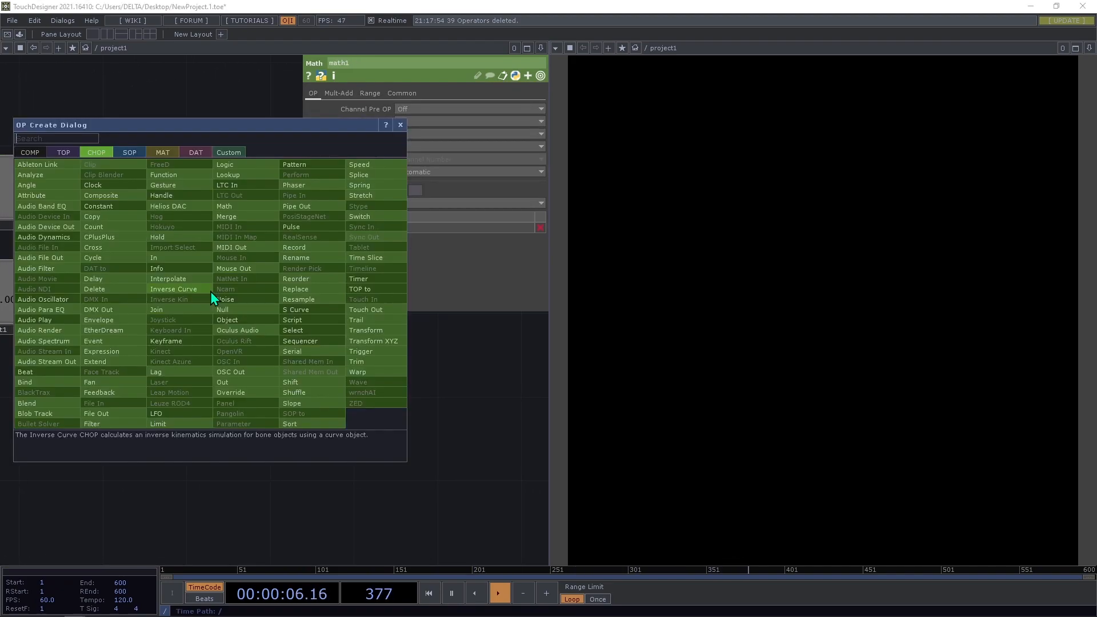
pyautogui.write('merg')
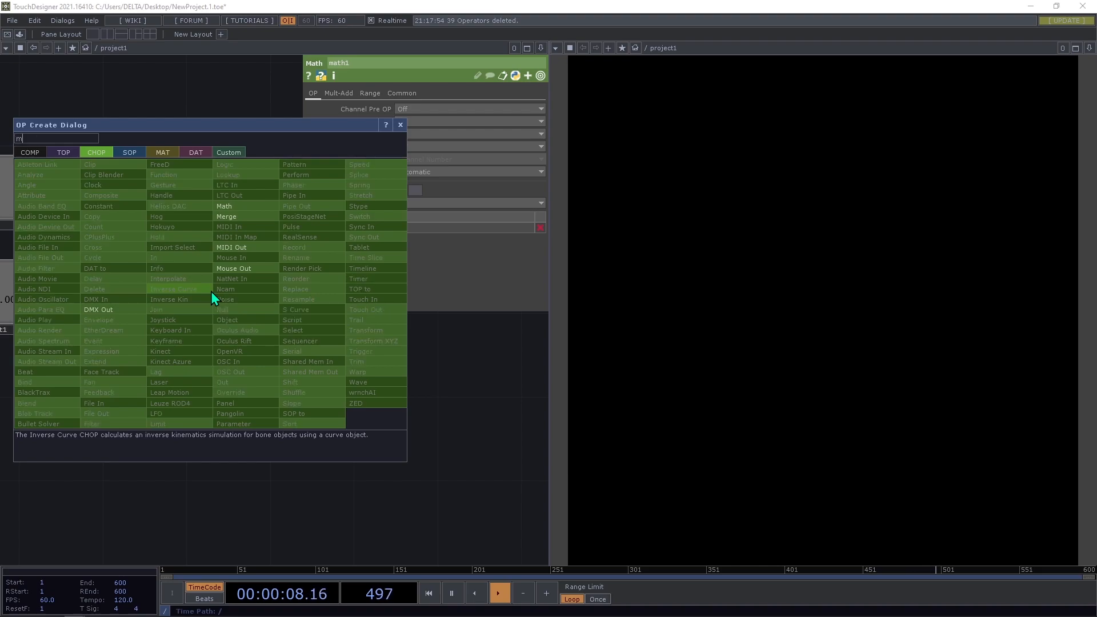
pyautogui.click(256, 218)
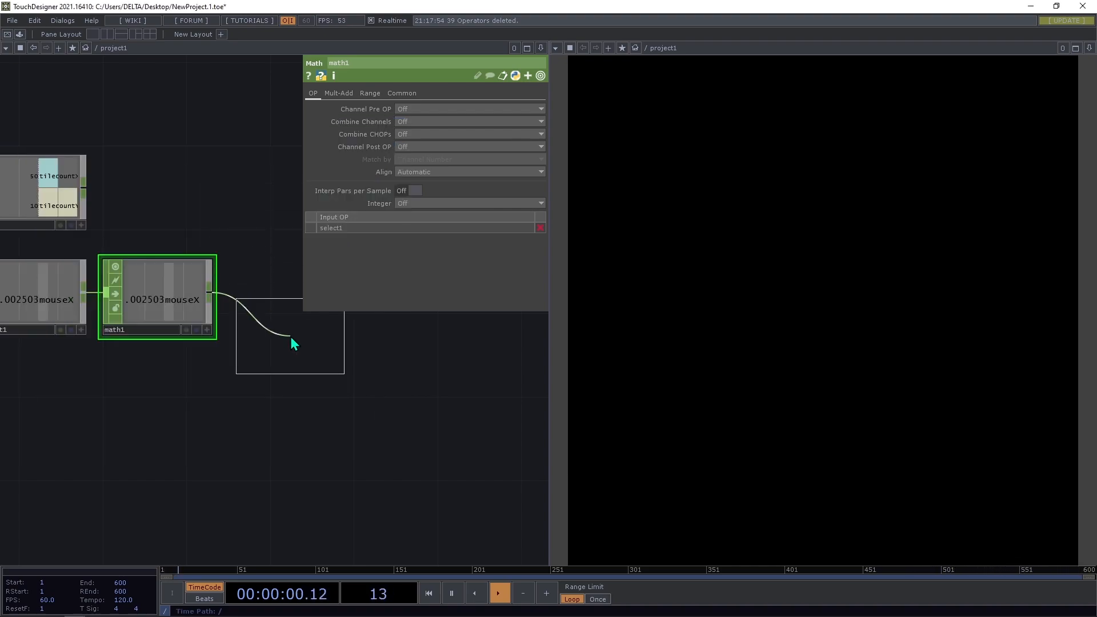
pyautogui.click(330, 354)
pyautogui.rightClick(338, 342)
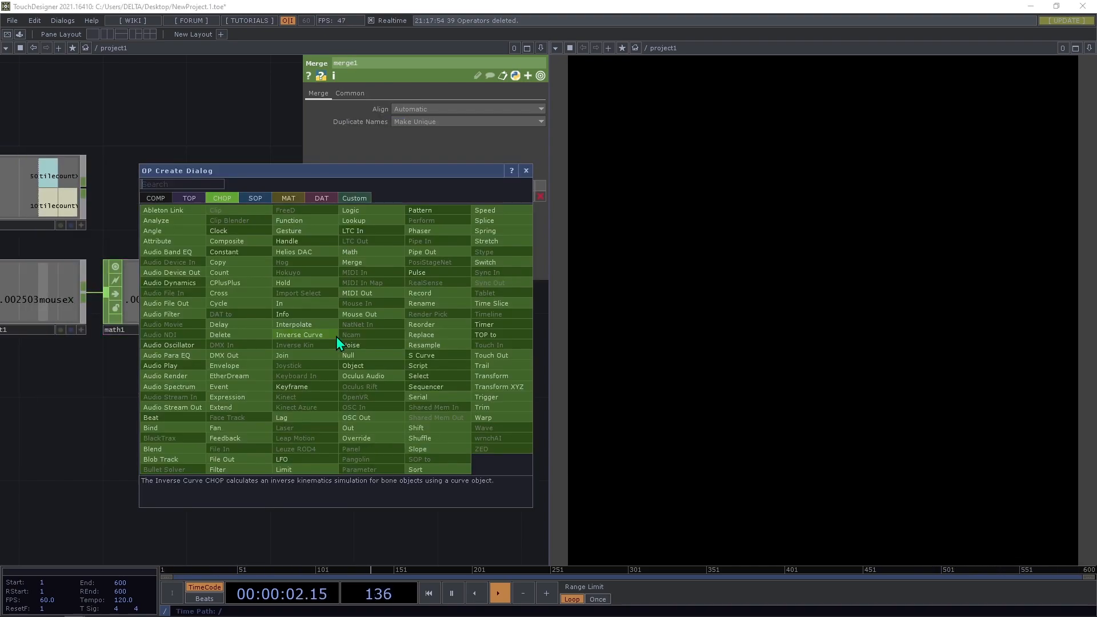
pyautogui.click(357, 361)
pyautogui.click(400, 355)
# Duplicate select1 and math1 beneath the originals and connect the copied Math CHOP to merge1.
pyautogui.scroll(-5, 279, 428)
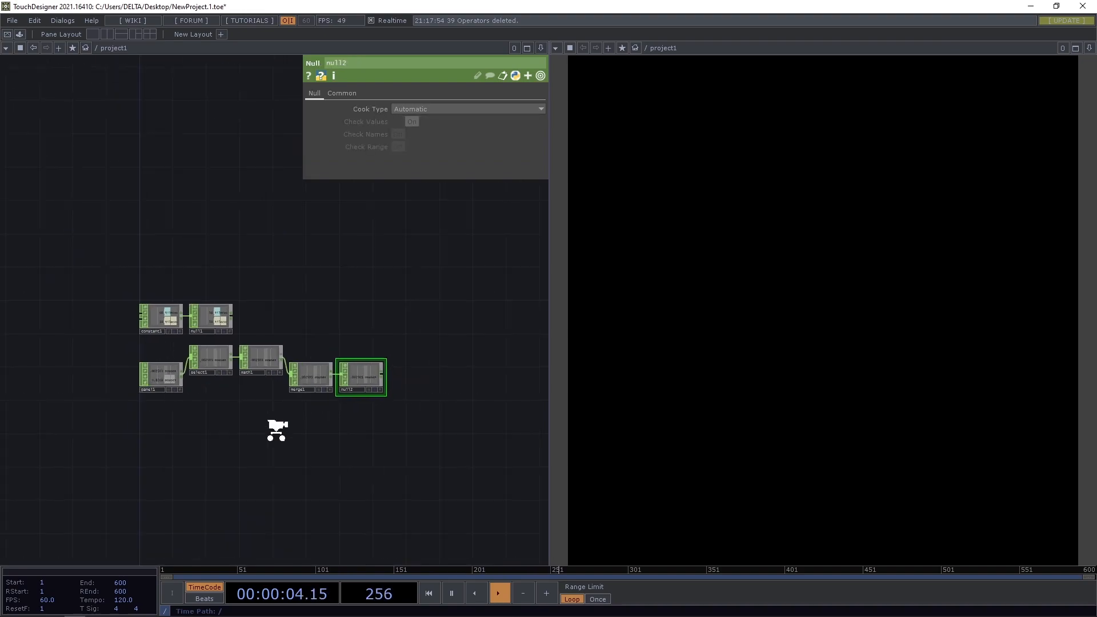
pyautogui.scroll(5, 316, 386)
pyautogui.moveTo(376, 339); pyautogui.dragTo(209, 279, button='right')
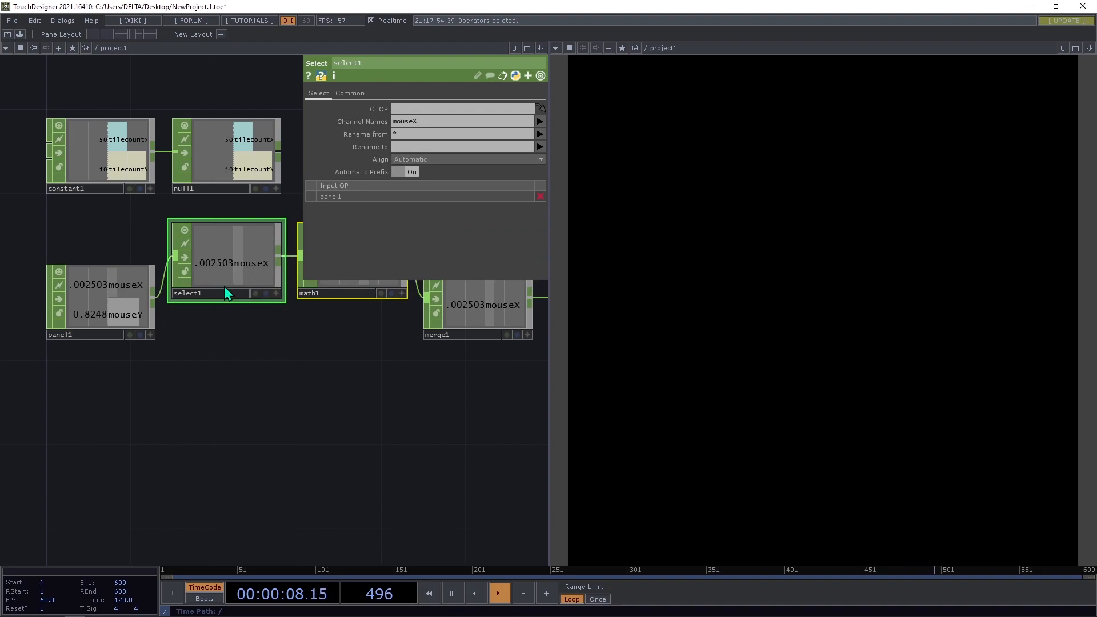
pyautogui.hotkey('ctrl', 'c')
pyautogui.hotkey('ctrl', 'v')
pyautogui.click(263, 395)
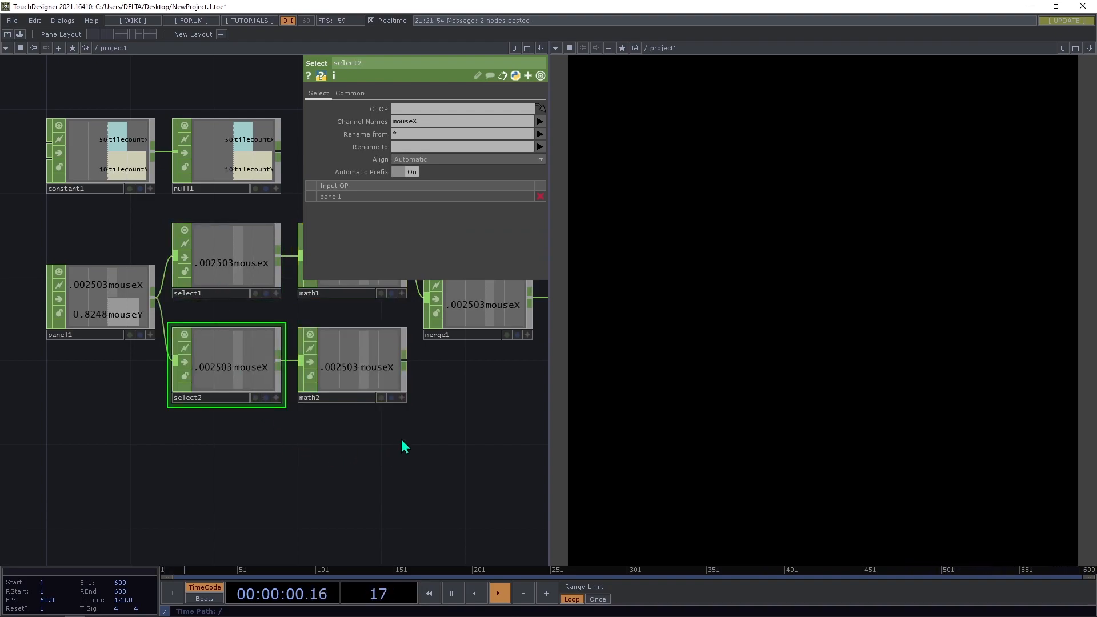
pyautogui.moveTo(409, 365); pyautogui.dragTo(426, 295)
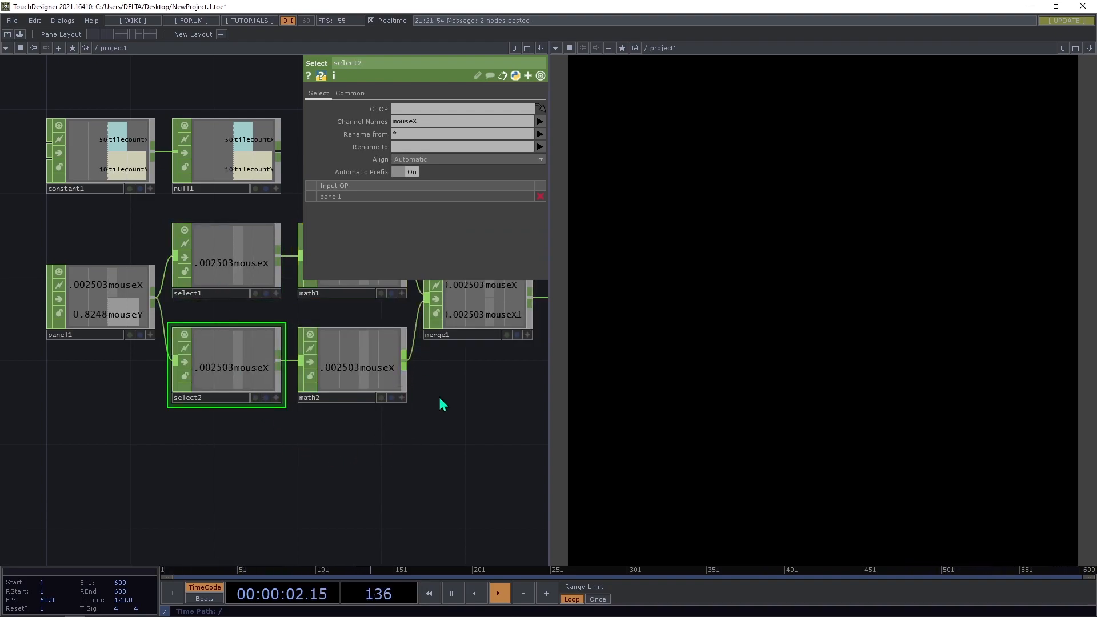
# Set the Channel Names of select2 to mouseY.
pyautogui.moveTo(408, 120); pyautogui.dragTo(418, 120)
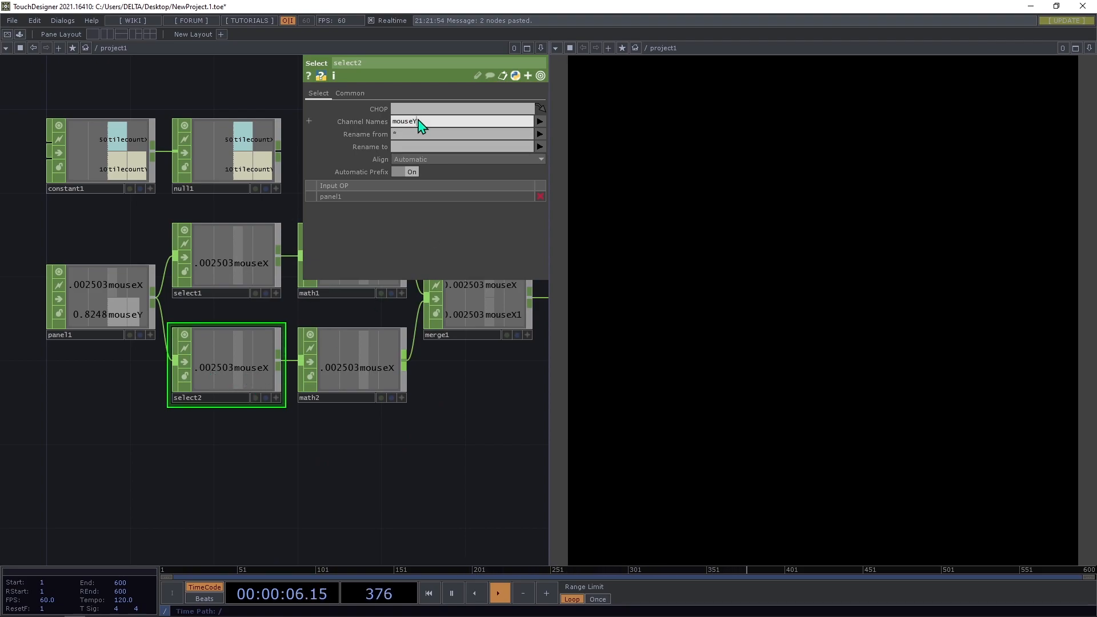
pyautogui.write('Y')
pyautogui.press('Return')
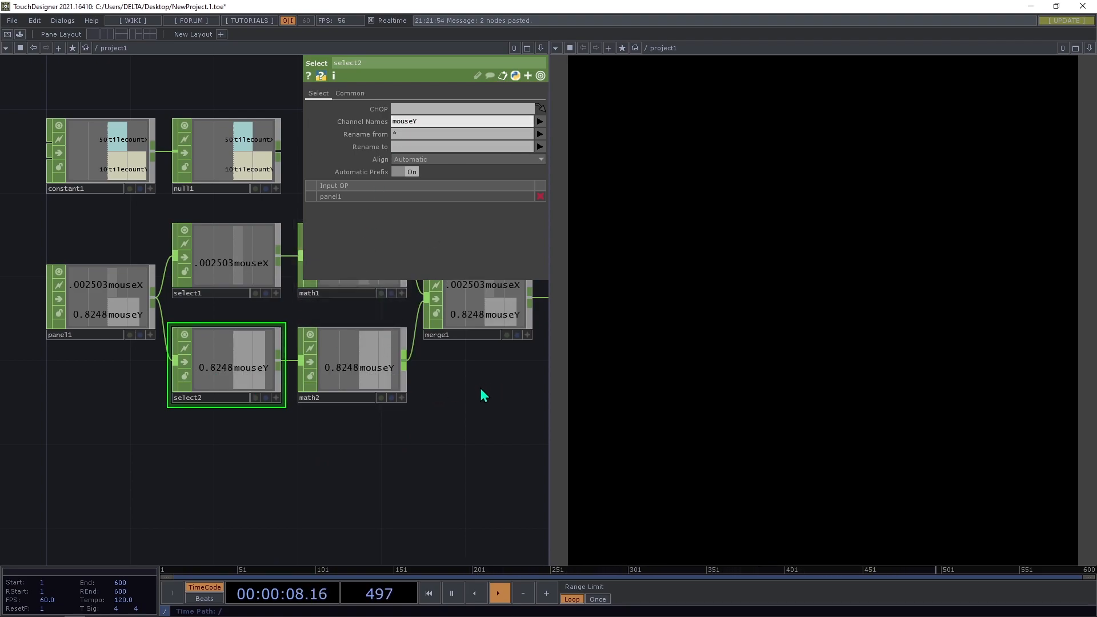
# Switch to the Processing sketch and examine the lines that map the mouse position to the grid resolution.
pyautogui.moveTo(481, 388); pyautogui.dragTo(435, 436)
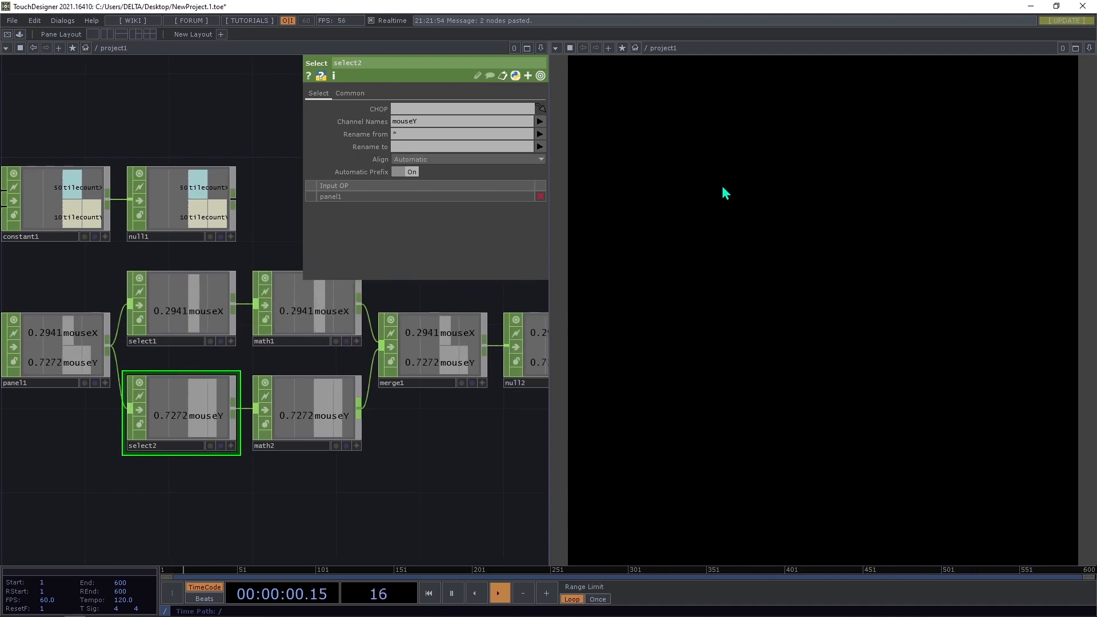
pyautogui.moveTo(519, 436); pyautogui.dragTo(408, 392)
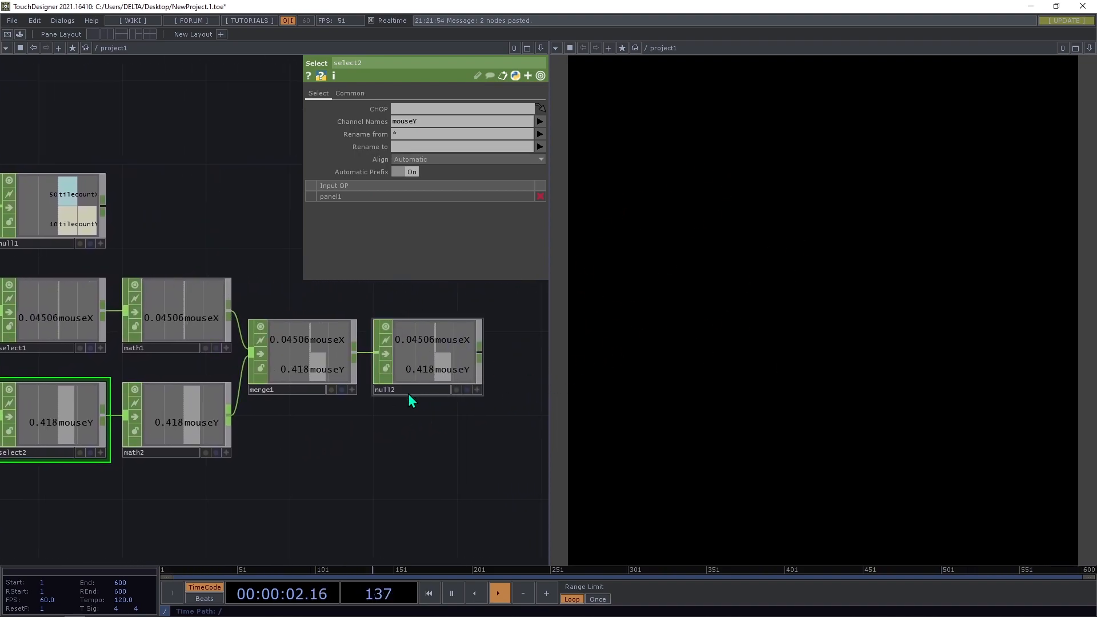
pyautogui.moveTo(354, 436); pyautogui.dragTo(375, 419)
pyautogui.hotkey('alt', 'Tab')
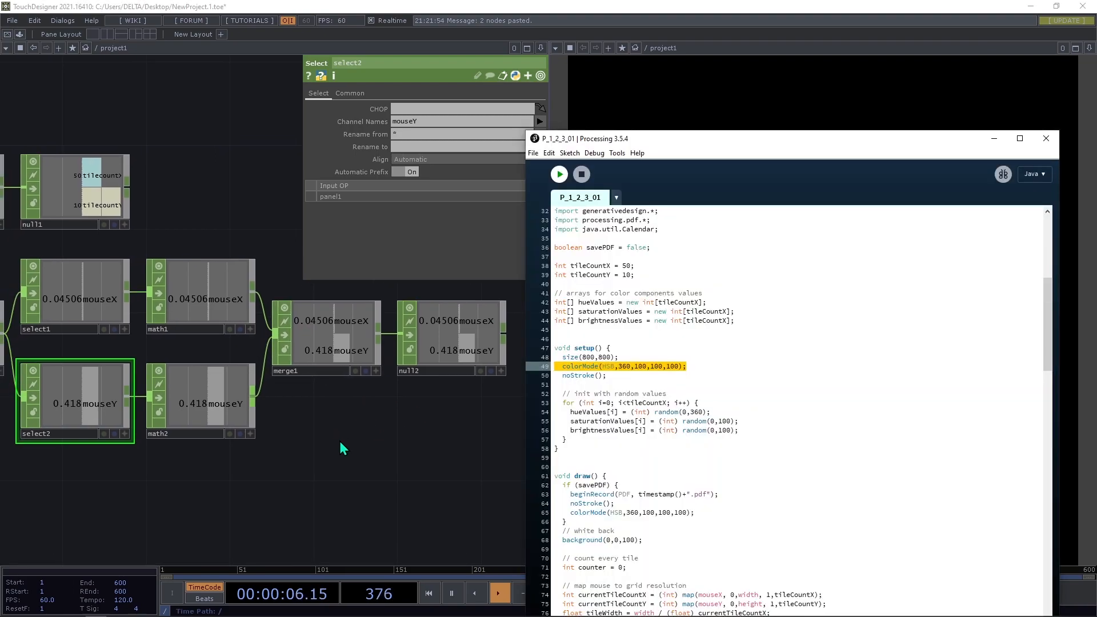
pyautogui.scroll(-5, 657, 434)
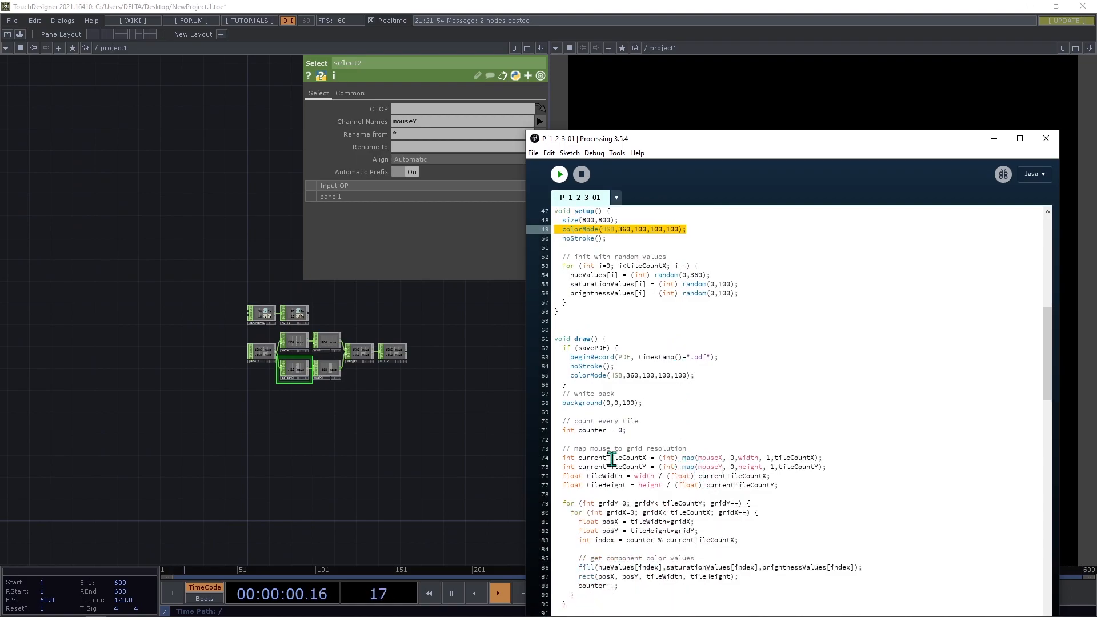
pyautogui.moveTo(564, 457); pyautogui.dragTo(812, 461)
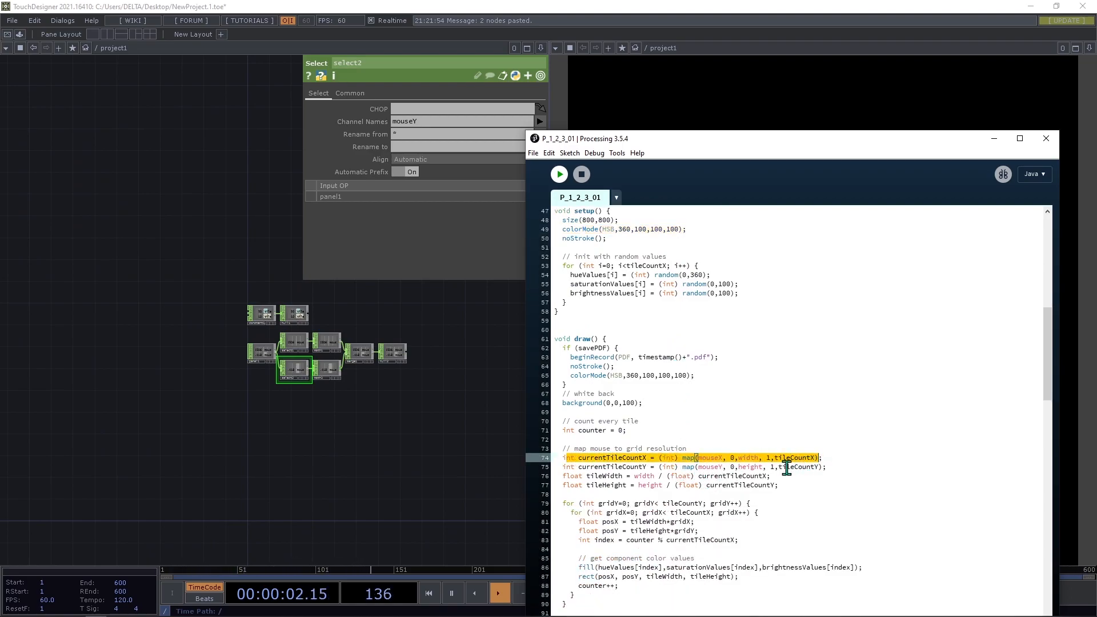
pyautogui.click(766, 457)
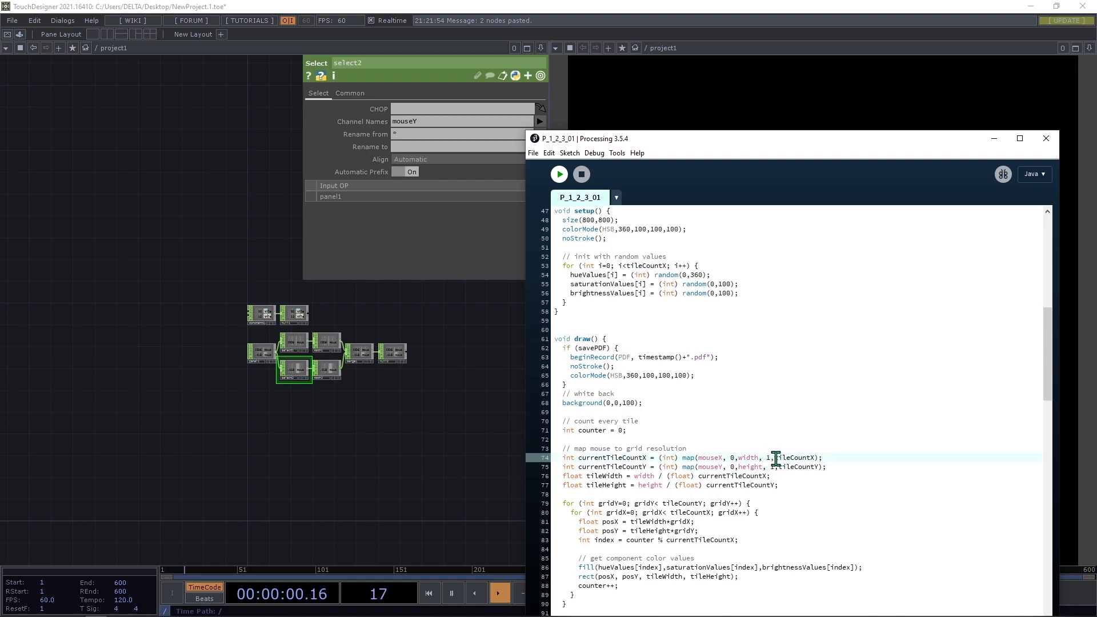
# Set math1's To Range to run from 1 to the tilecountX channel of null1, linked by reference.
pyautogui.scroll(5, 630, 267)
pyautogui.scroll(5, 316, 367)
pyautogui.moveTo(412, 440); pyautogui.dragTo(365, 500)
pyautogui.click(300, 361)
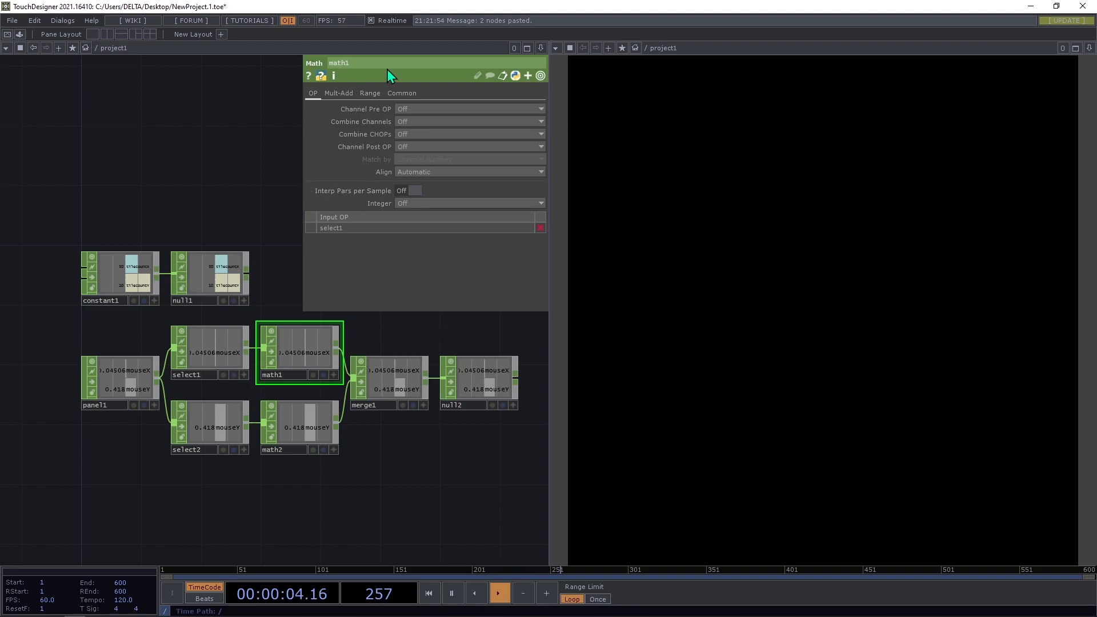
pyautogui.click(369, 93)
pyautogui.scroll(4, 274, 277)
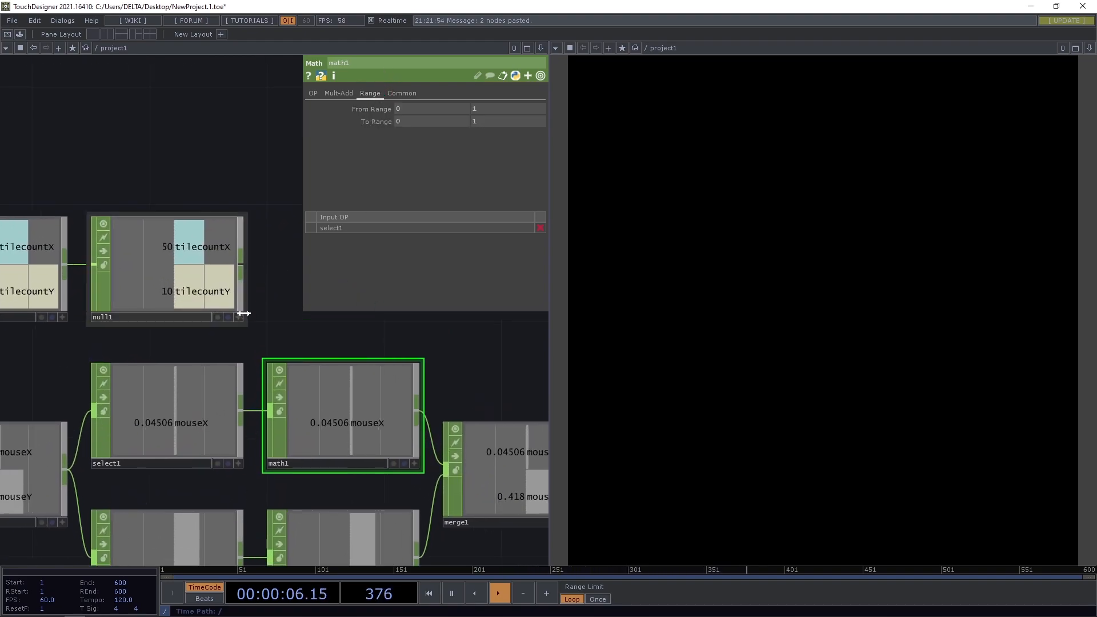
pyautogui.click(239, 316)
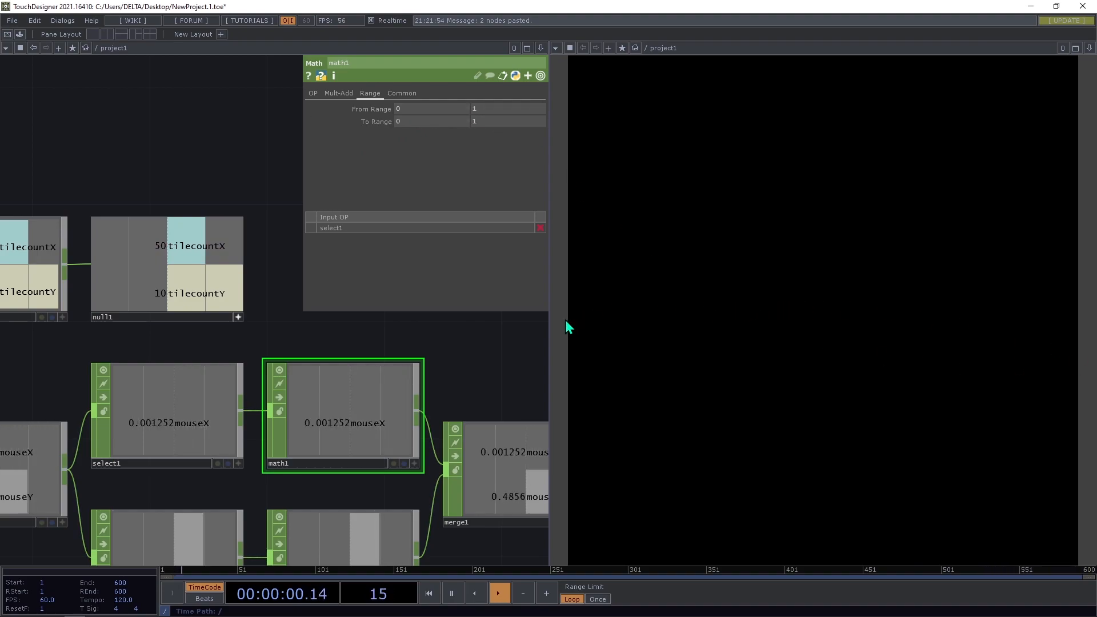
pyautogui.moveTo(193, 296); pyautogui.dragTo(495, 123)
pyautogui.click(505, 106)
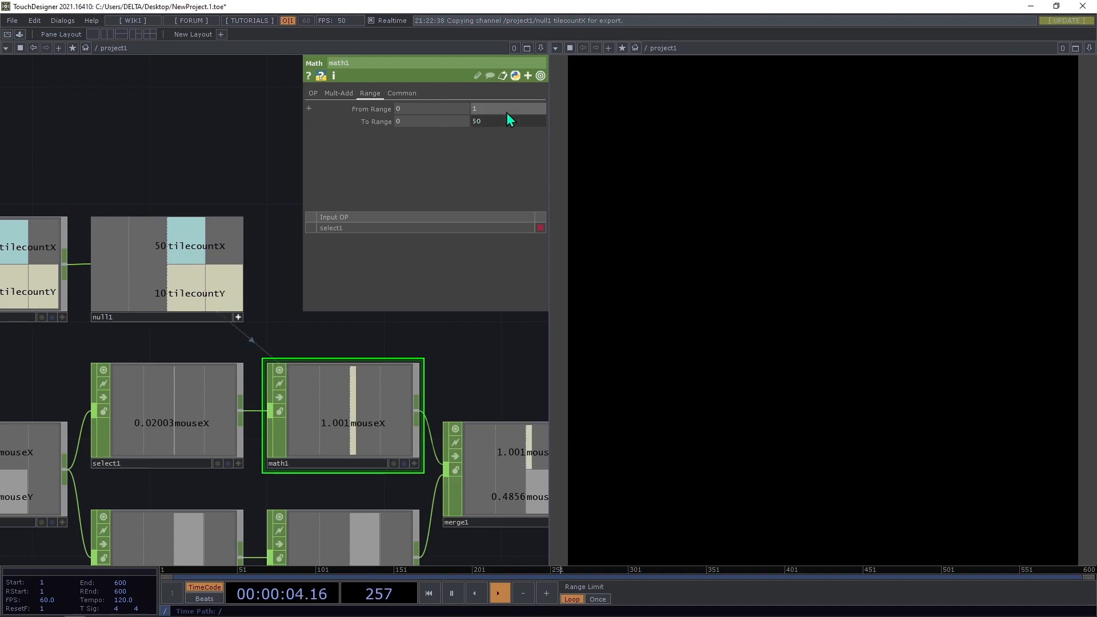
pyautogui.scroll(-4, 183, 176)
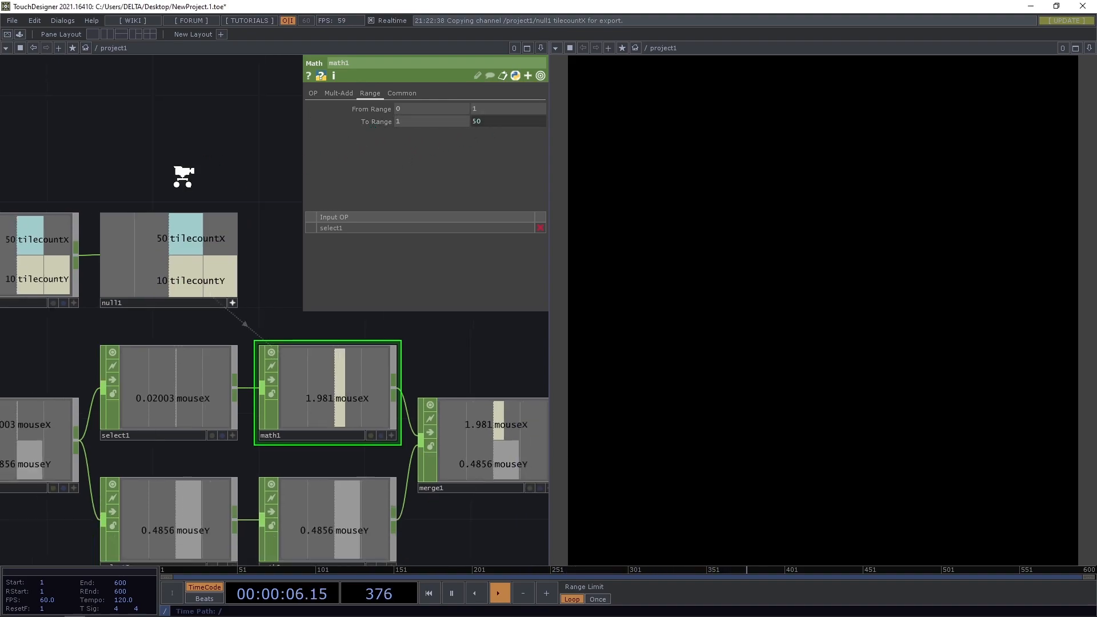
# Bring up math2's range settings and check the tile count declarations and mouse mapping lines in the Processing sketch.
pyautogui.scroll(4, 269, 325)
pyautogui.click(292, 455)
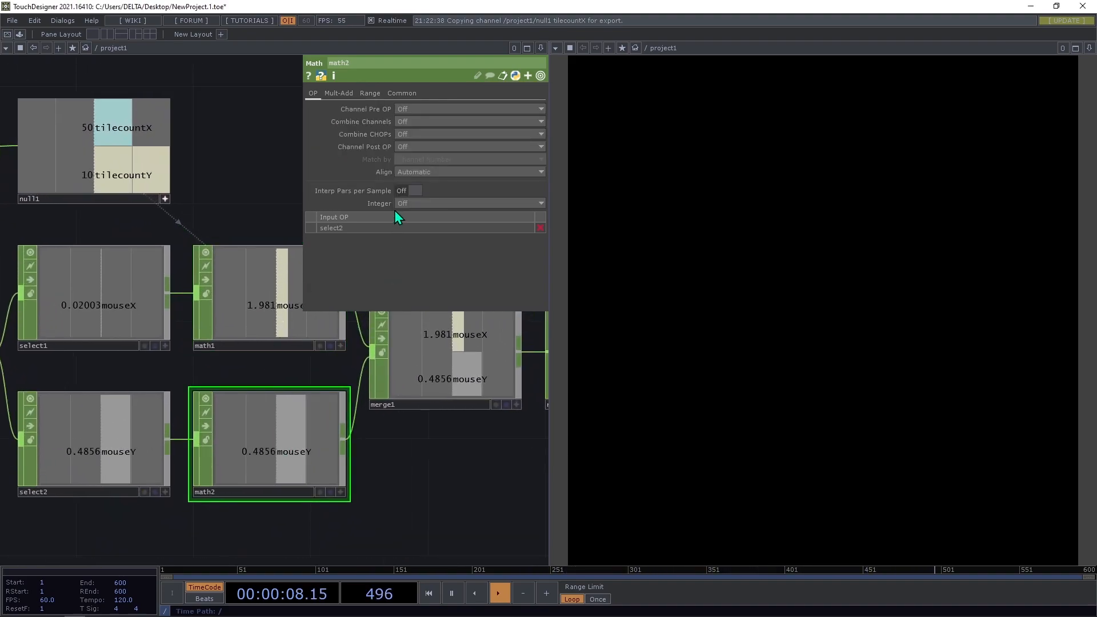
pyautogui.click(369, 93)
pyautogui.hotkey('alt', 'Tab')
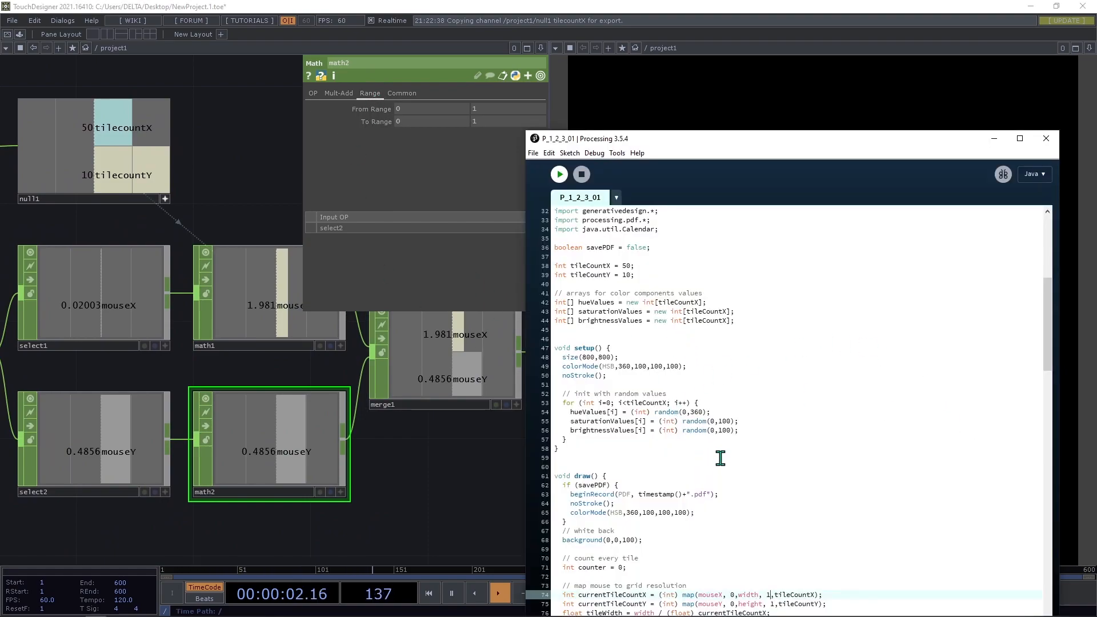
pyautogui.click(770, 594)
pyautogui.scroll(-1, 773, 591)
pyautogui.scroll(7, 639, 357)
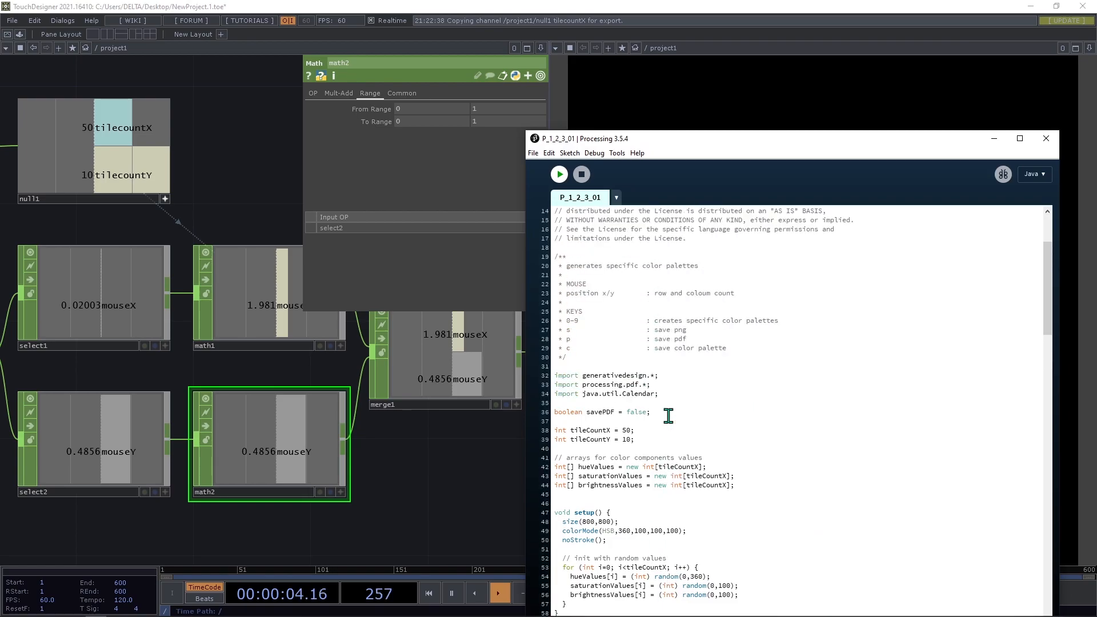
pyautogui.click(993, 141)
# Link the first To Range value of math2 to the tilecountY channel of null1 by reference.
pyautogui.scroll(-3, 195, 228)
pyautogui.scroll(3, 235, 286)
pyautogui.moveTo(221, 153); pyautogui.dragTo(326, 176)
pyautogui.moveTo(245, 196); pyautogui.dragTo(199, 225)
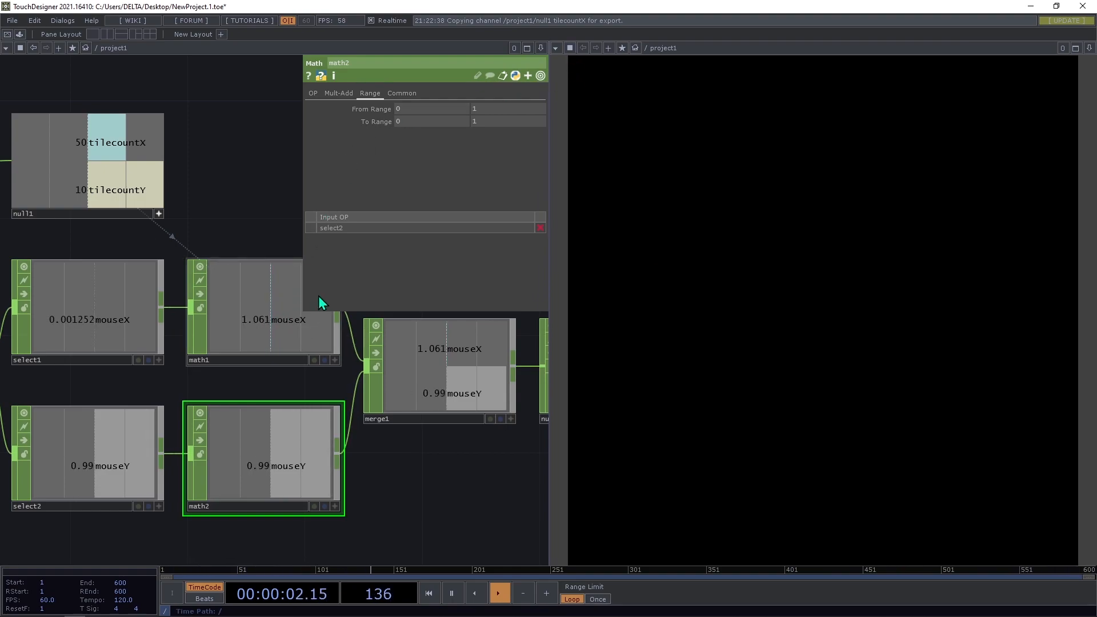
pyautogui.click(251, 330)
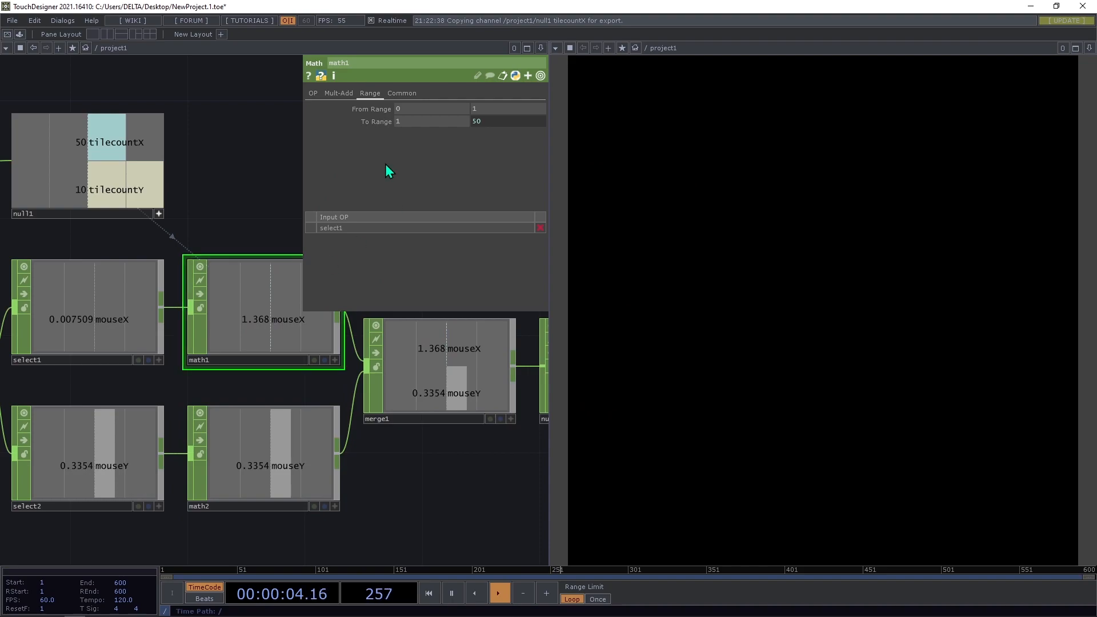
pyautogui.click(265, 472)
pyautogui.moveTo(117, 190); pyautogui.dragTo(410, 125)
pyautogui.click(425, 127)
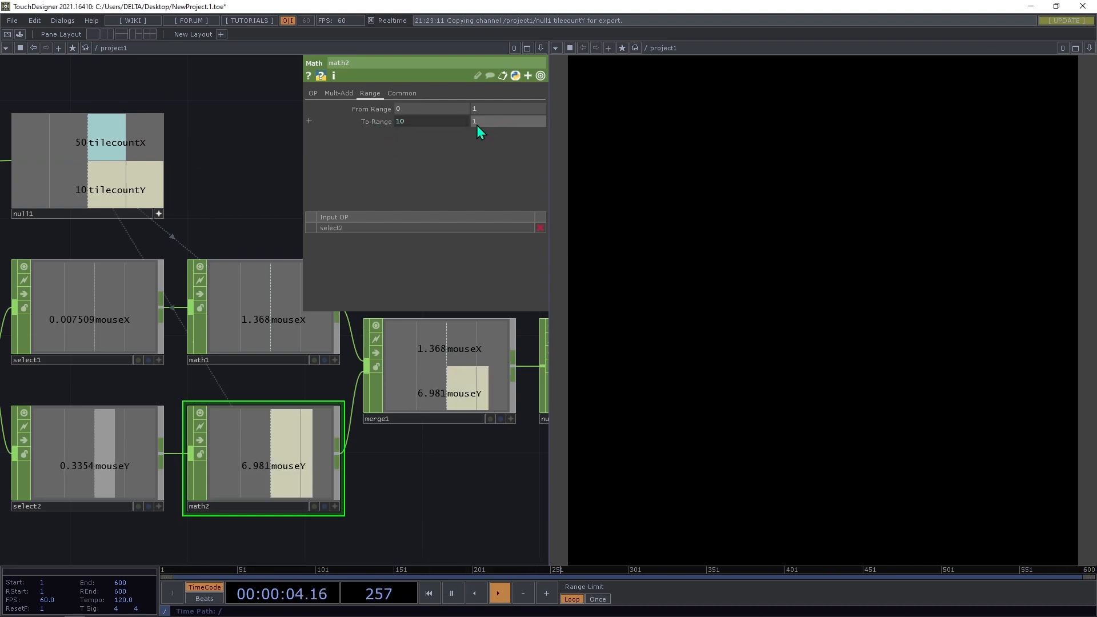
# Select math1 together with math2 and set their Integer option to Round.
pyautogui.scroll(-5, 274, 377)
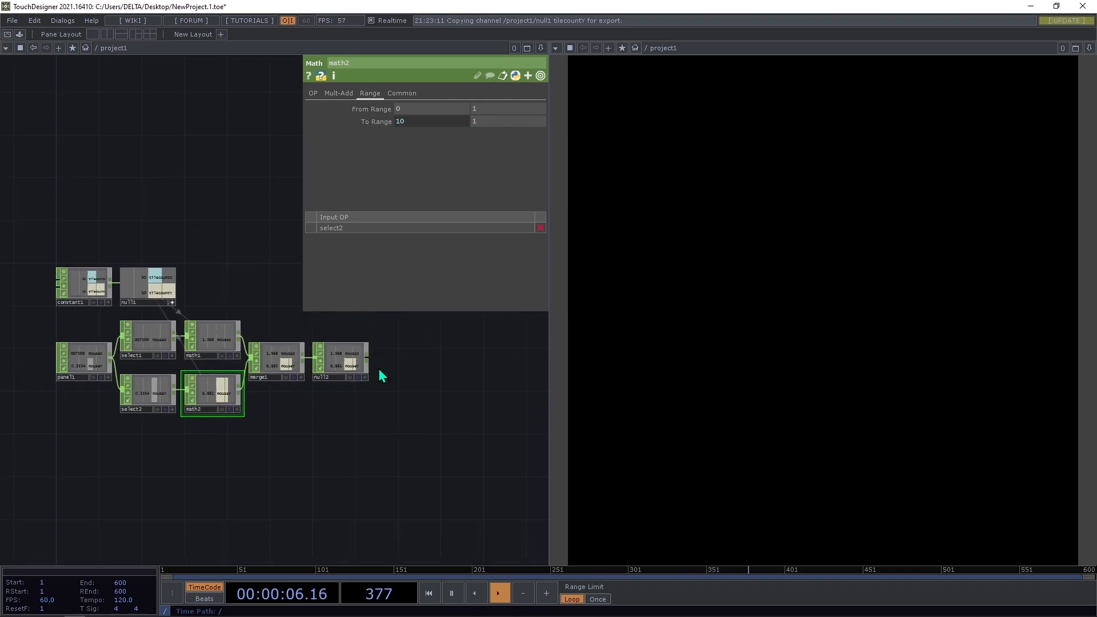
pyautogui.scroll(4, 378, 368)
pyautogui.moveTo(159, 489); pyautogui.dragTo(129, 272)
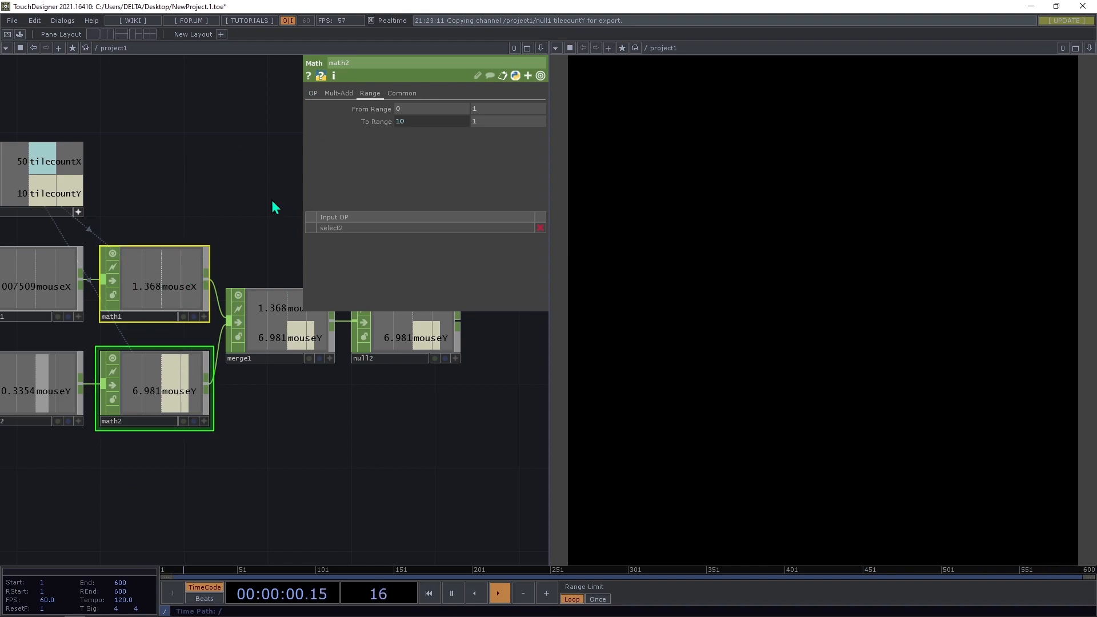
pyautogui.click(313, 94)
pyautogui.click(443, 202)
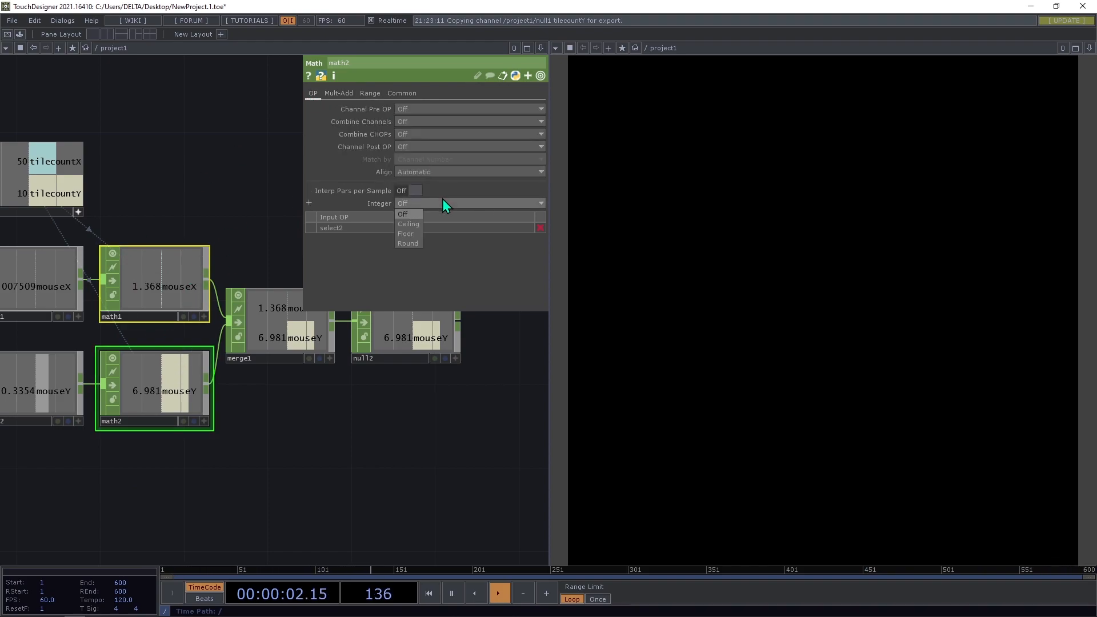
pyautogui.click(410, 242)
pyautogui.moveTo(354, 443); pyautogui.dragTo(256, 475)
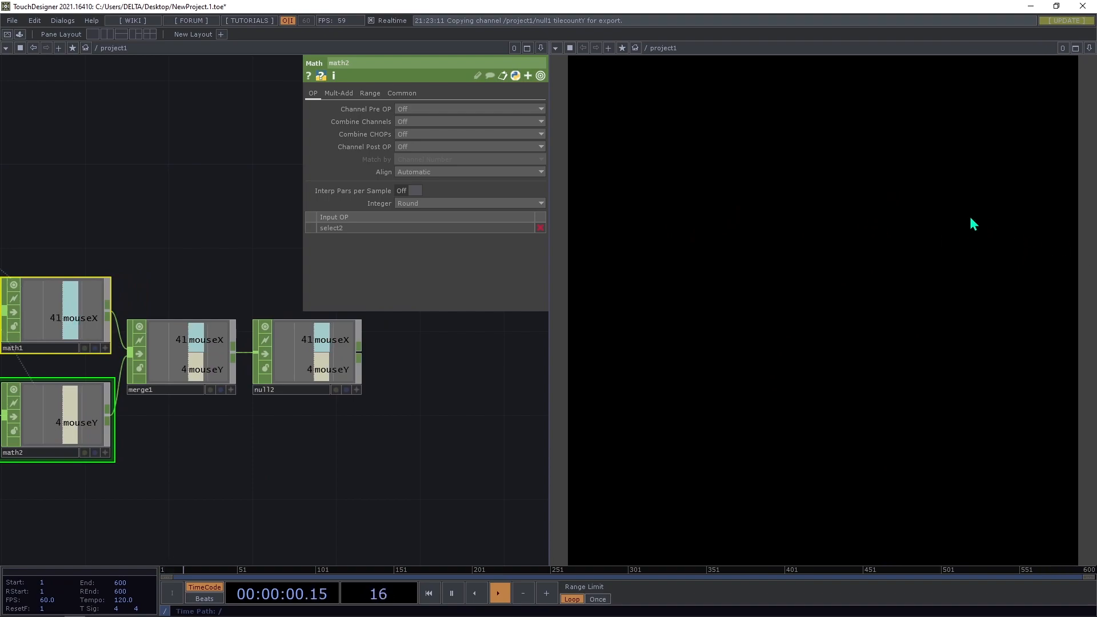
# Add a Noise TOP in the empty area of the network below panel1.
pyautogui.moveTo(251, 461); pyautogui.dragTo(248, 391)
pyautogui.moveTo(248, 391); pyautogui.dragTo(279, 430, button='middle')
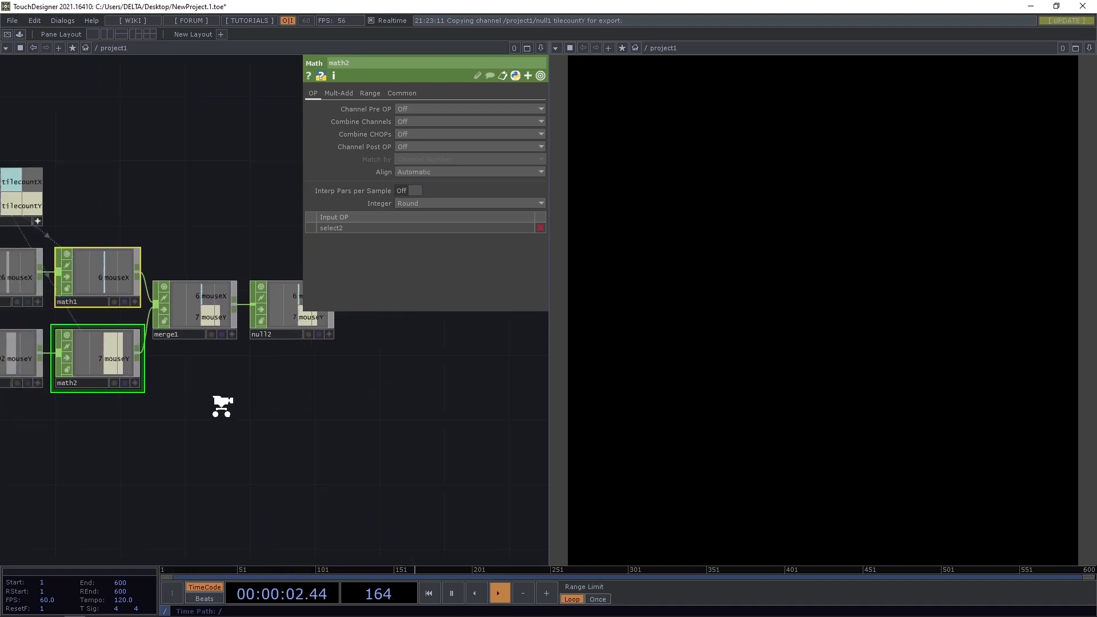
pyautogui.moveTo(245, 431); pyautogui.dragTo(263, 422)
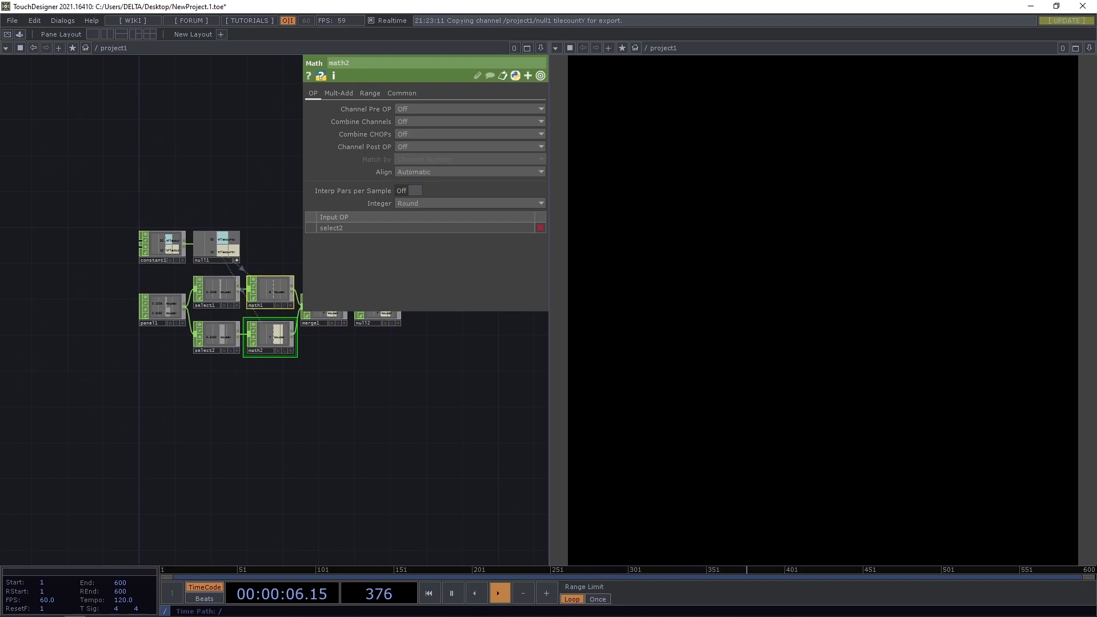
pyautogui.scroll(5, 166, 400)
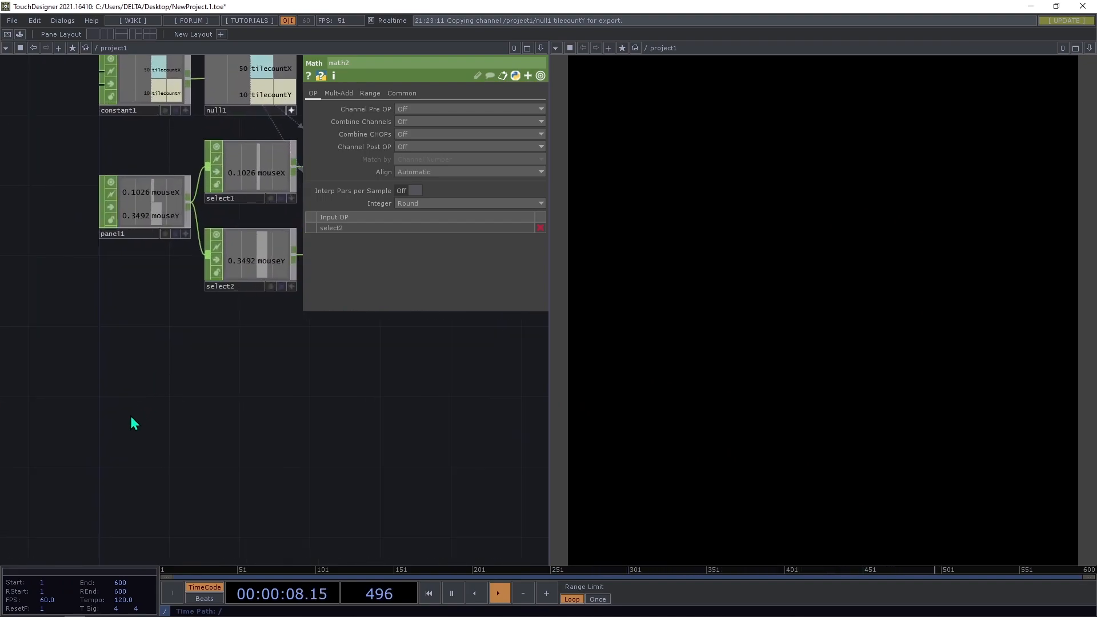
pyautogui.doubleClick(101, 427)
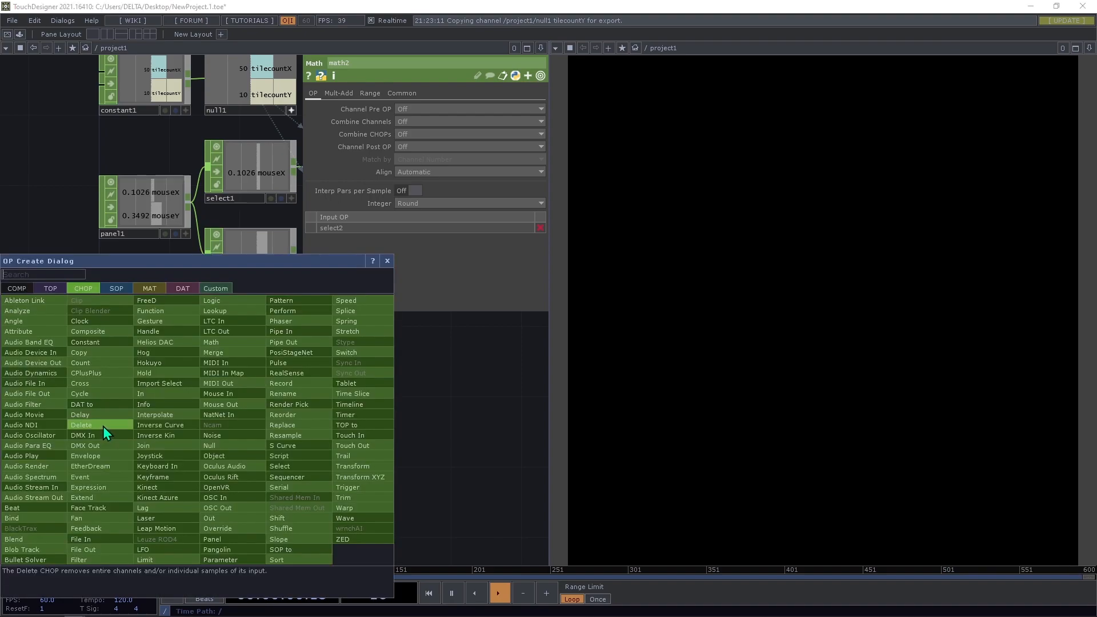
pyautogui.click(47, 289)
pyautogui.write('noi')
pyautogui.press('Return')
pyautogui.click(138, 444)
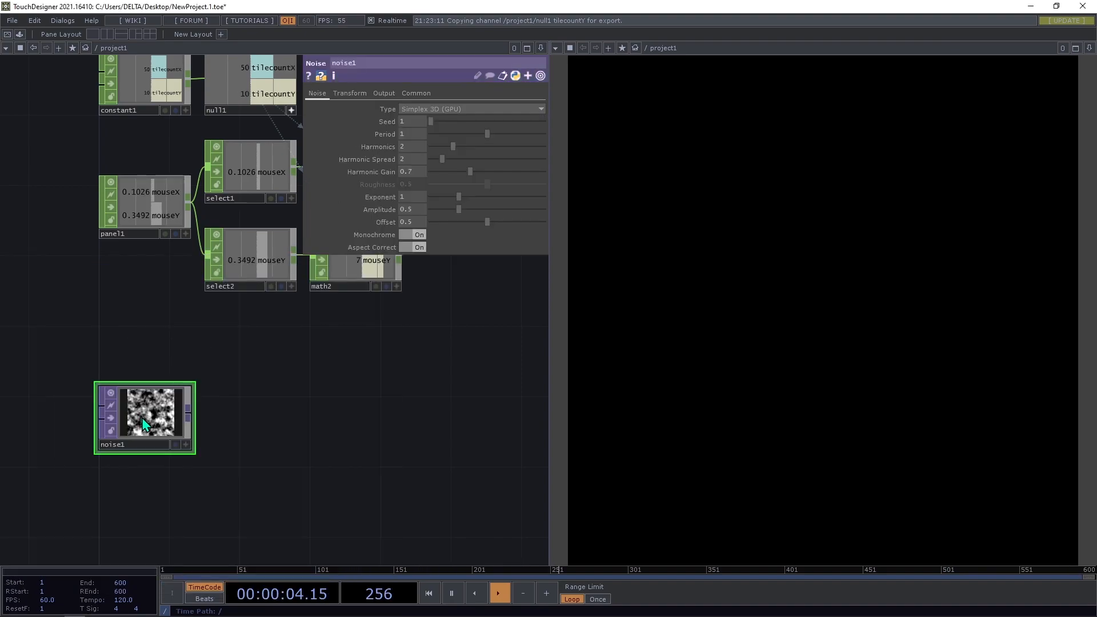
# Set noise1's resolution to the tilecountX channel of null1 by reference for the width and 1 for the height.
pyautogui.click(403, 94)
pyautogui.moveTo(324, 355); pyautogui.dragTo(136, 435)
pyautogui.scroll(-3, 257, 344)
pyautogui.scroll(3, 317, 321)
pyautogui.moveTo(161, 225); pyautogui.dragTo(399, 290)
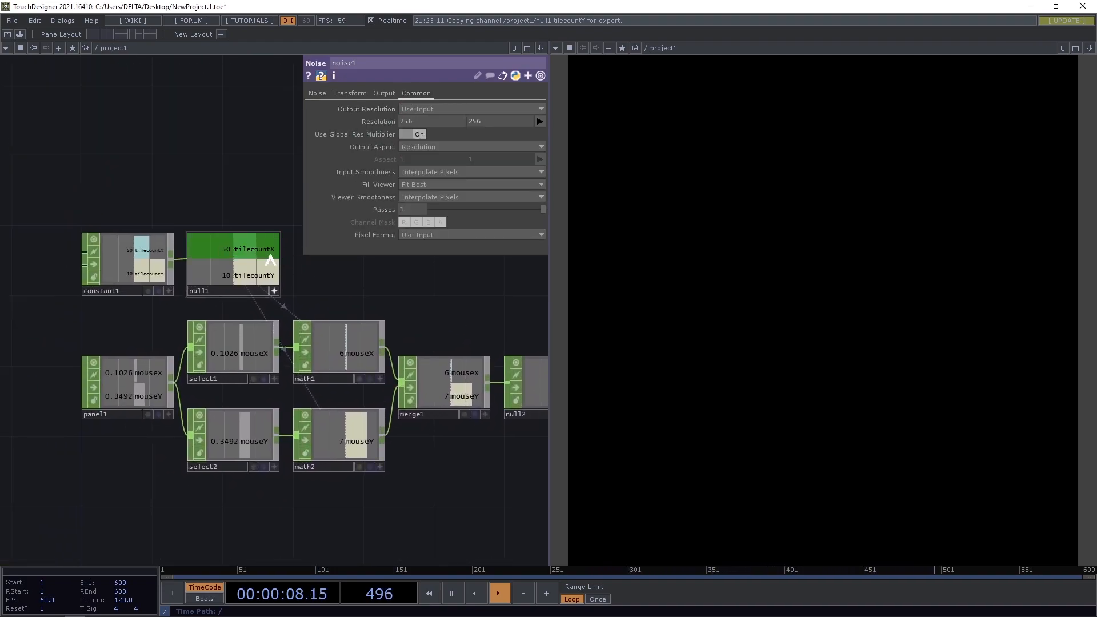
pyautogui.moveTo(412, 111); pyautogui.dragTo(413, 121)
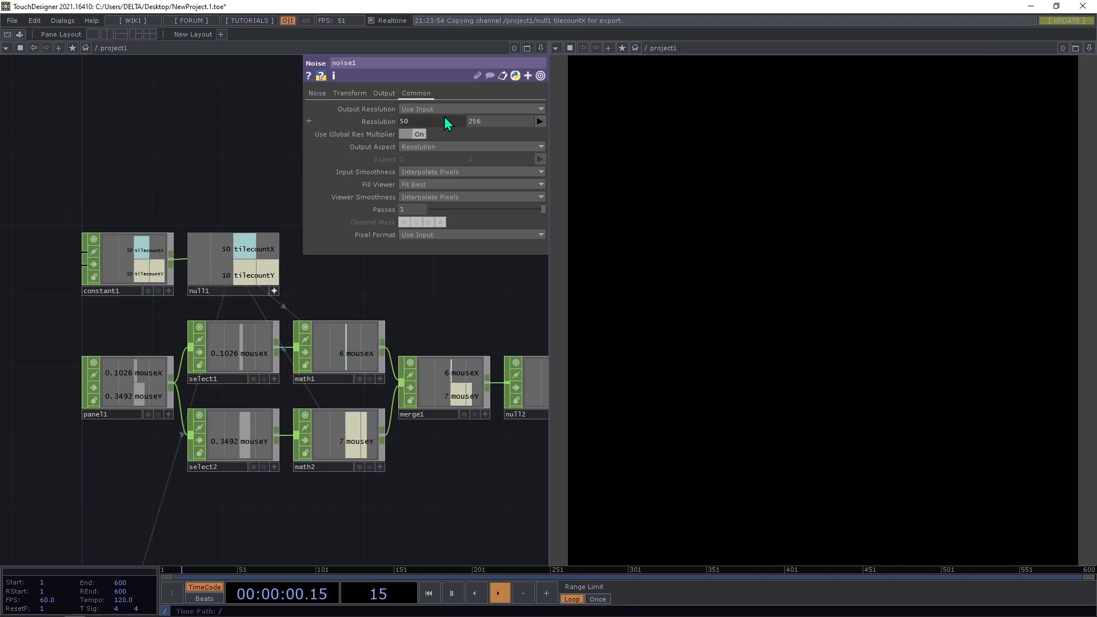
pyautogui.write('1')
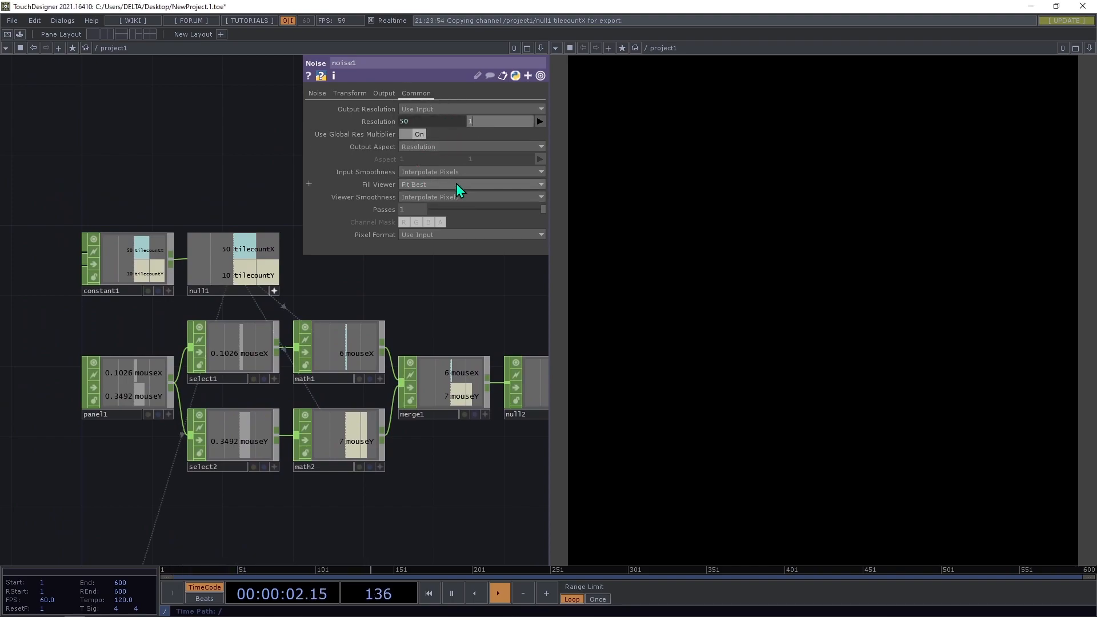
pyautogui.click(232, 112)
# Set noise1's Input Smoothness and Viewer Smoothness to Nearest Pixel and its Pixel Format to 32-bit float (RGBA).
pyautogui.click(446, 172)
pyautogui.click(443, 182)
pyautogui.click(440, 194)
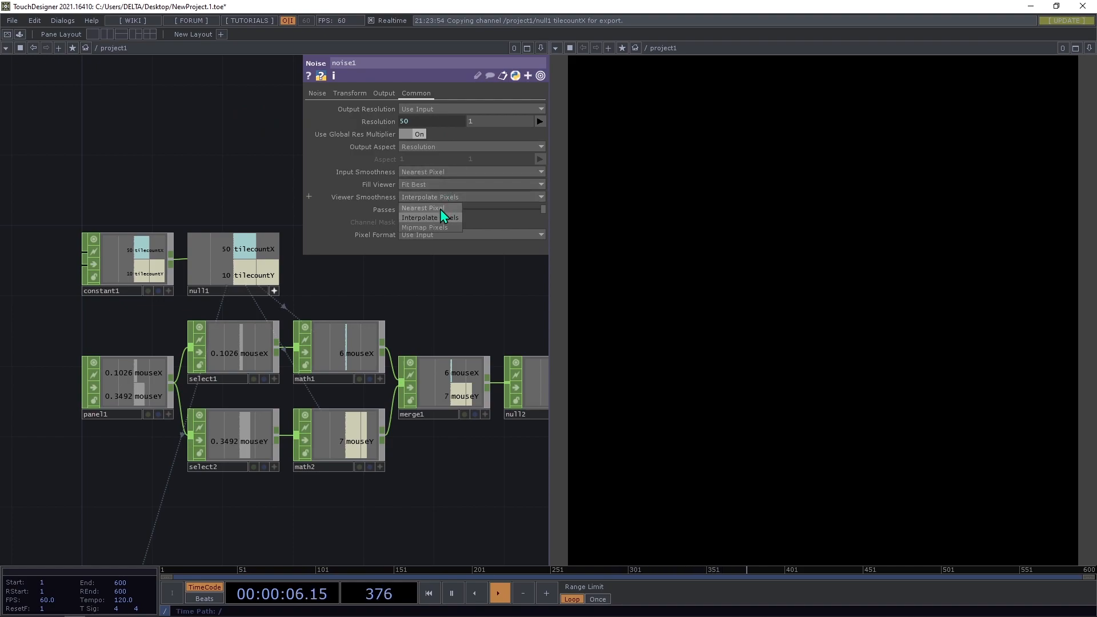
pyautogui.click(440, 209)
pyautogui.click(437, 234)
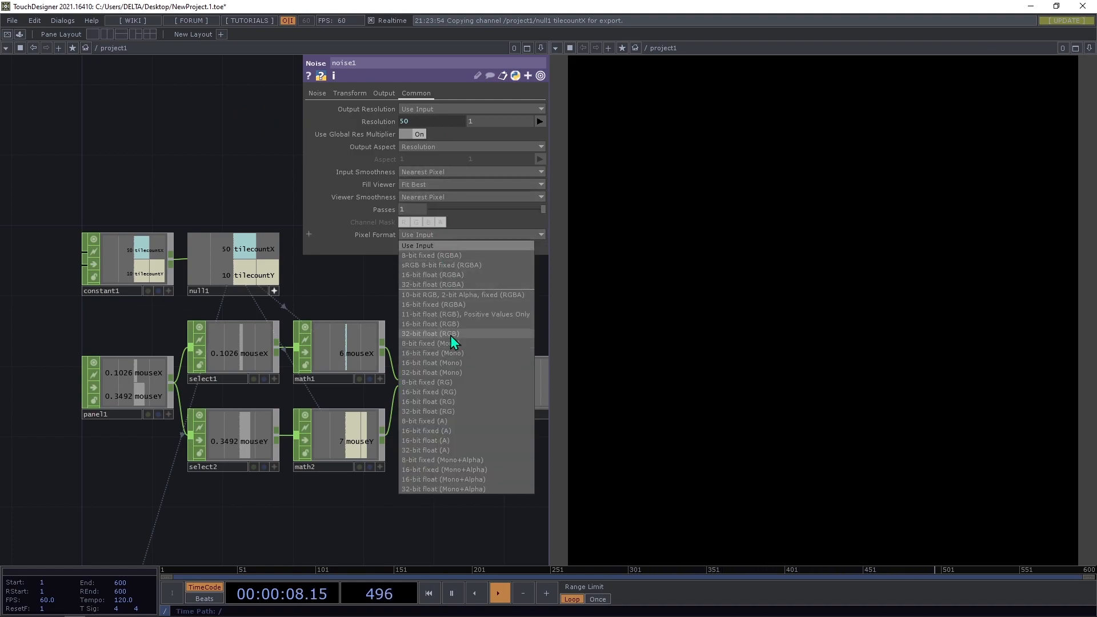
pyautogui.click(447, 283)
# Turn off Monochrome on noise1 and change its noise type to Random (GPU).
pyautogui.moveTo(271, 401); pyautogui.dragTo(293, 194)
pyautogui.scroll(4, 188, 411)
pyautogui.moveTo(342, 427); pyautogui.dragTo(415, 300)
pyautogui.click(317, 93)
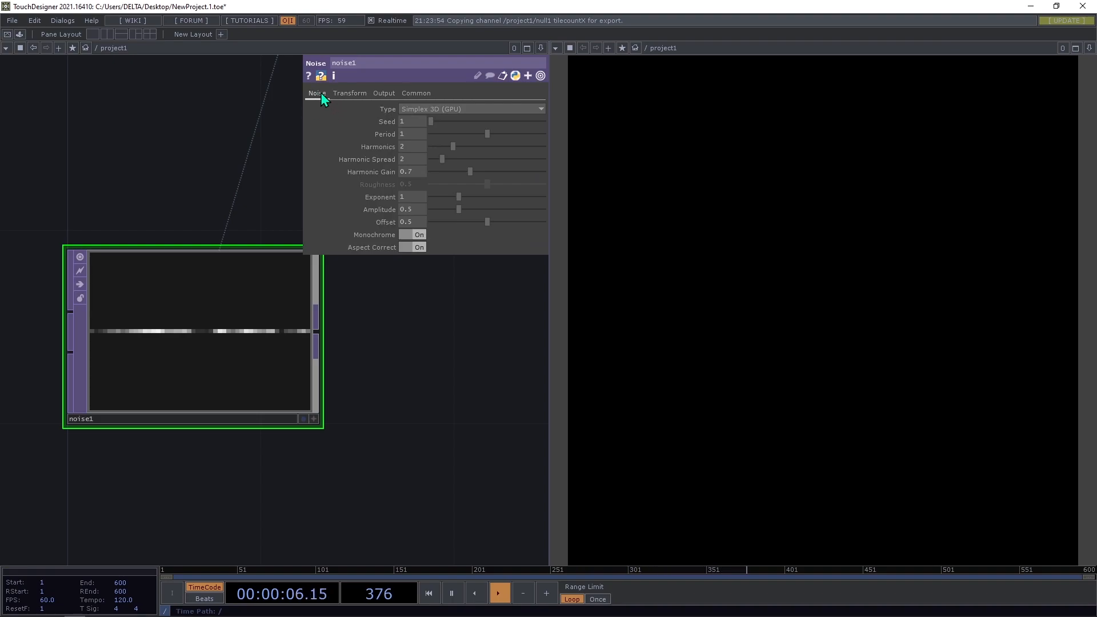
pyautogui.click(410, 236)
pyautogui.click(436, 109)
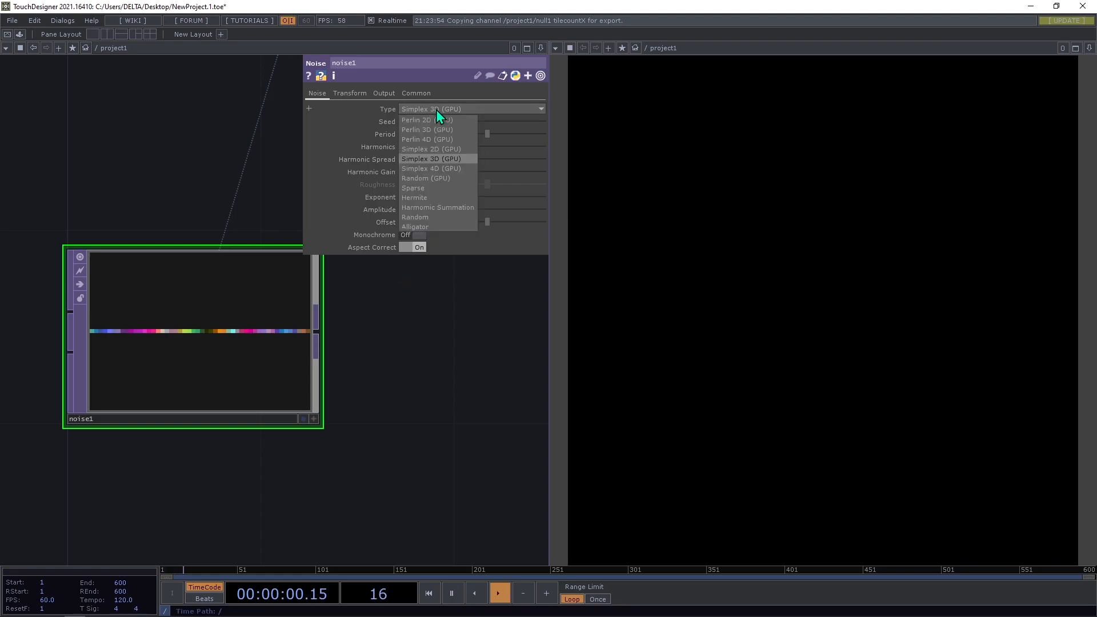
pyautogui.click(430, 178)
# Add a Math TOP connected to the output of noise1.
pyautogui.moveTo(358, 390); pyautogui.dragTo(211, 390)
pyautogui.scroll(-3, 211, 391)
pyautogui.scroll(2, 214, 376)
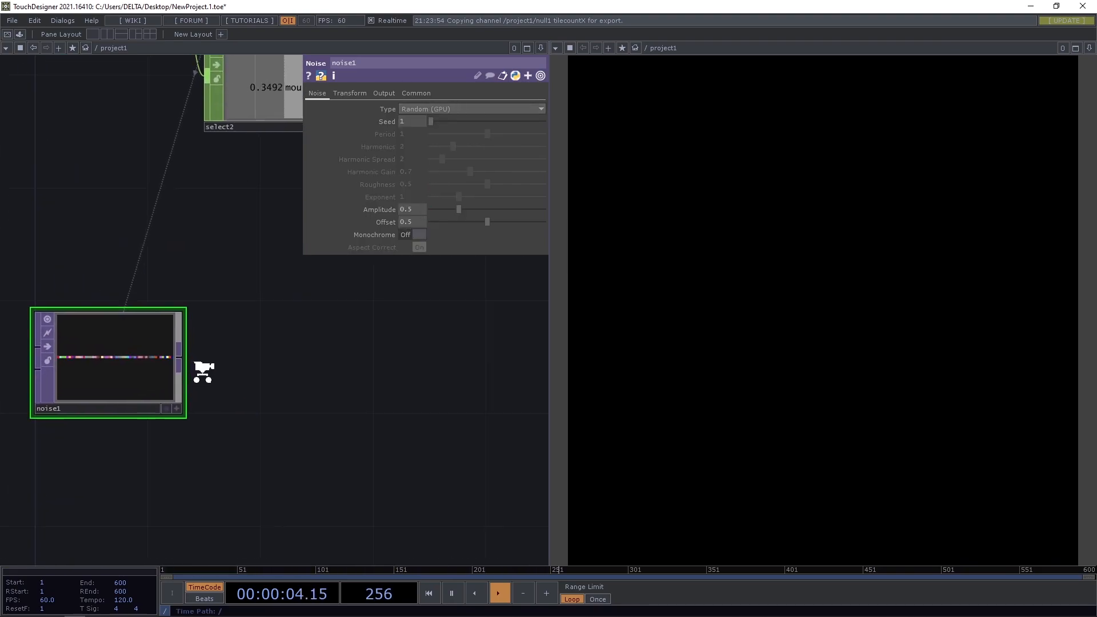
pyautogui.scroll(2, 205, 372)
pyautogui.press('Tab')
pyautogui.write('ma')
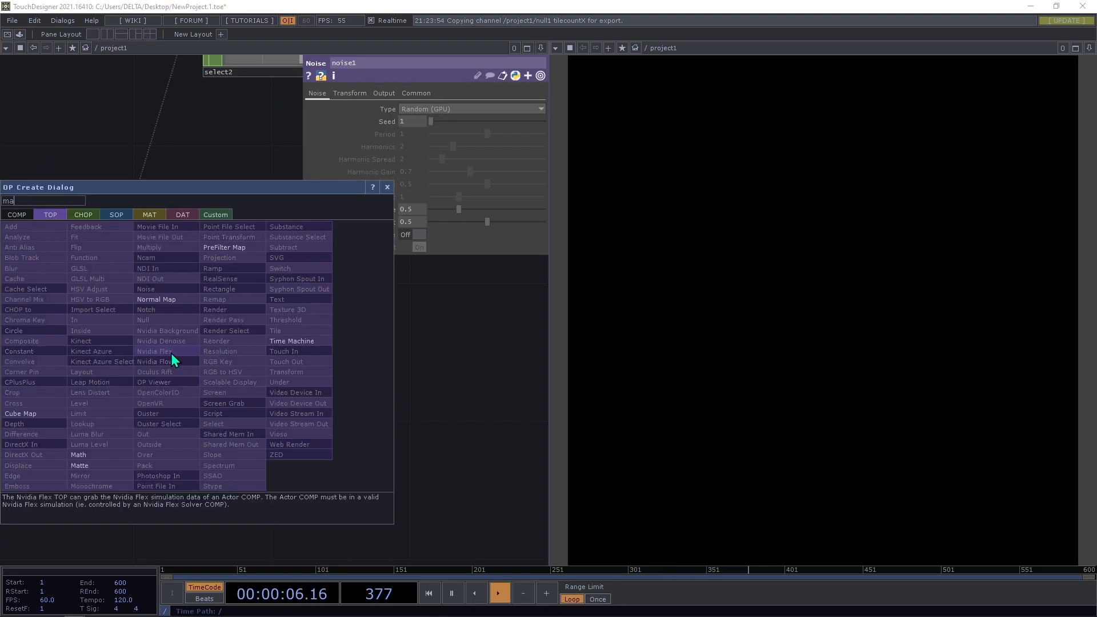
pyautogui.write('th')
pyautogui.click(98, 455)
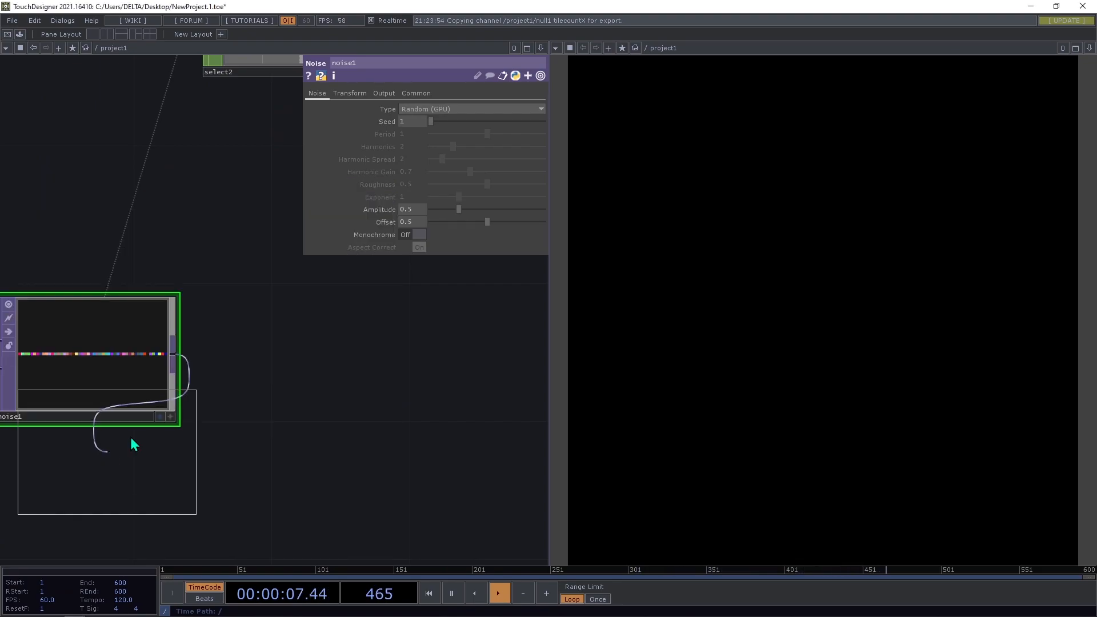
pyautogui.click(292, 358)
pyautogui.moveTo(335, 484); pyautogui.dragTo(269, 452)
pyautogui.scroll(-3, 225, 408)
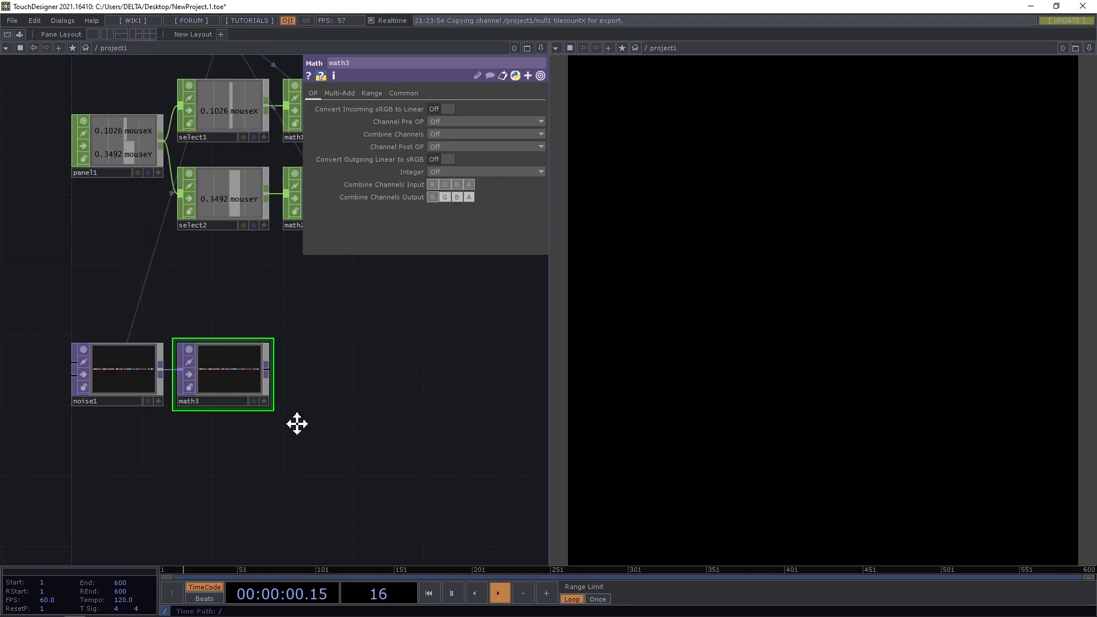
# Add an HSV to RGB TOP connected to the output of math3.
pyautogui.moveTo(311, 415); pyautogui.dragTo(258, 453)
pyautogui.rightClick(217, 409)
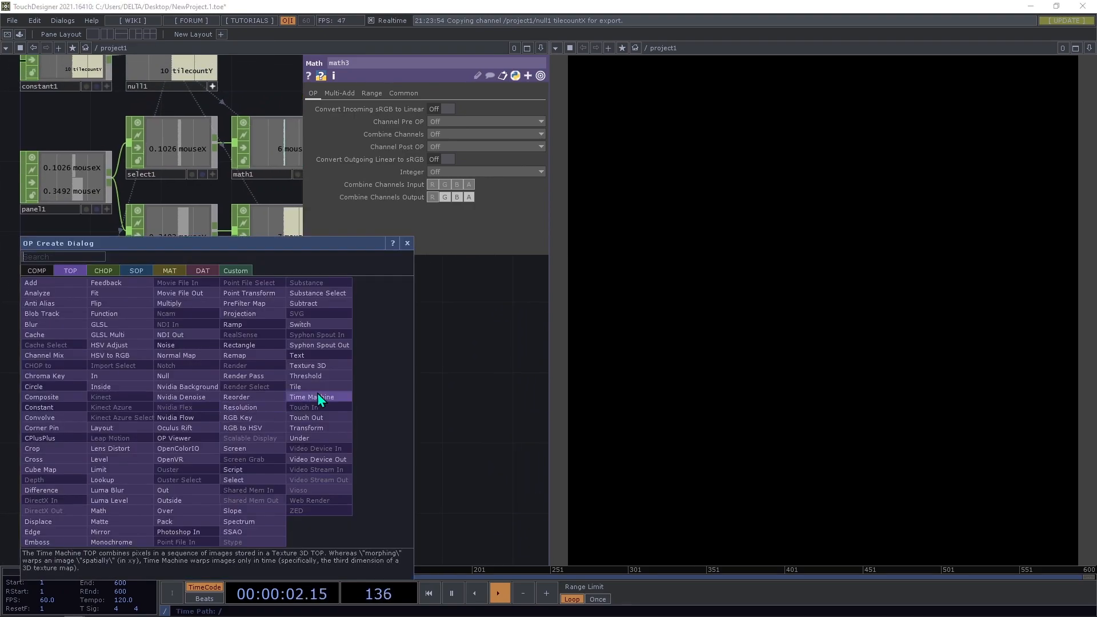
pyautogui.click(438, 406)
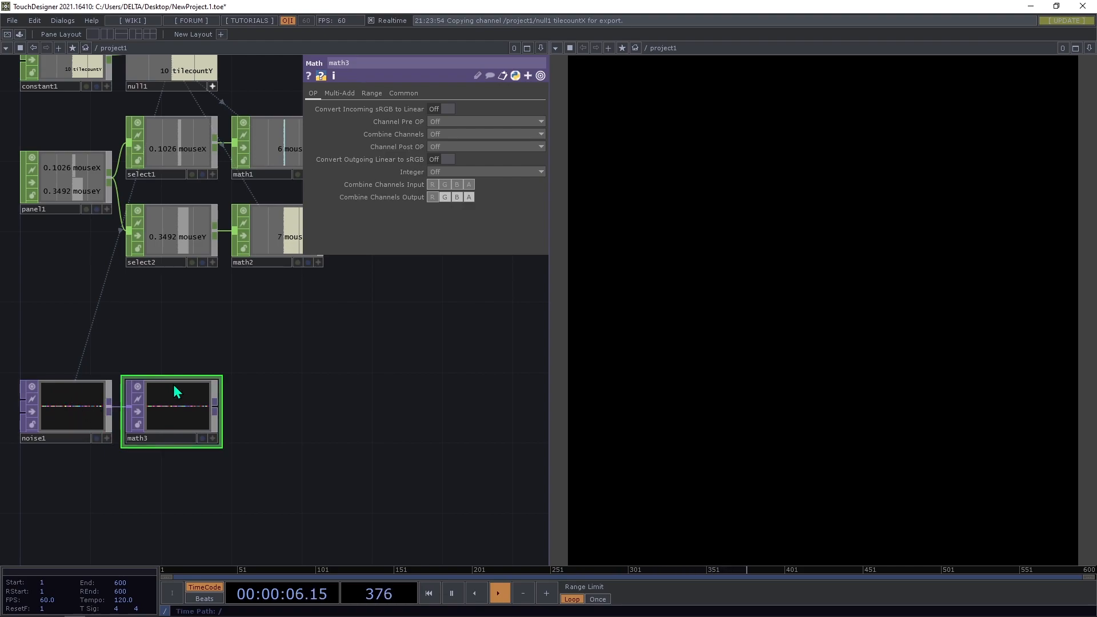
pyautogui.rightClick(216, 409)
pyautogui.write('h')
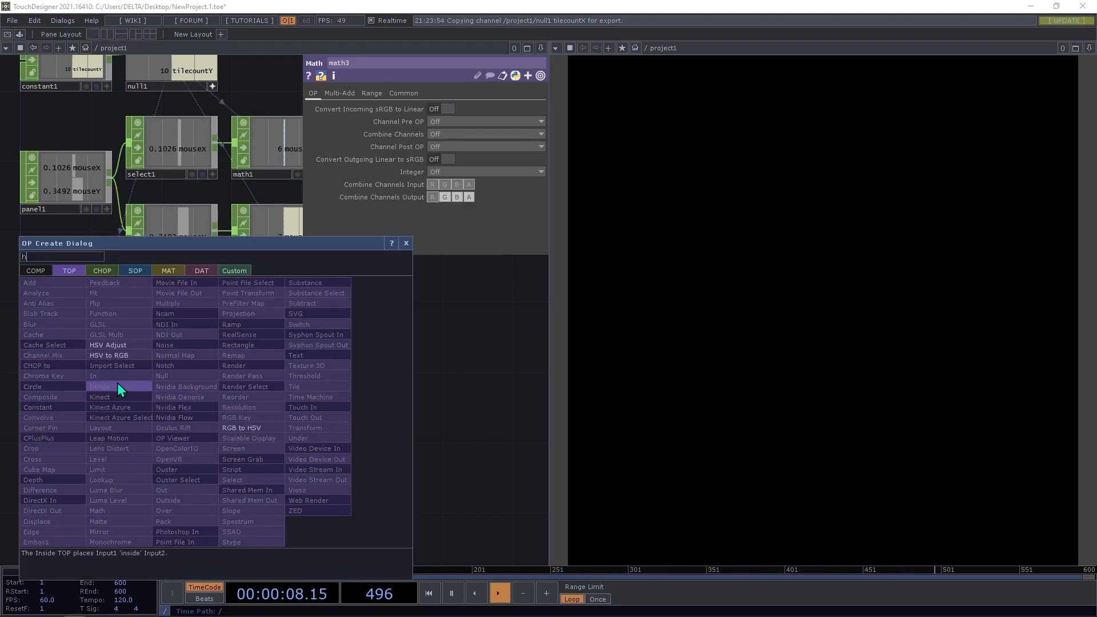
pyautogui.click(108, 354)
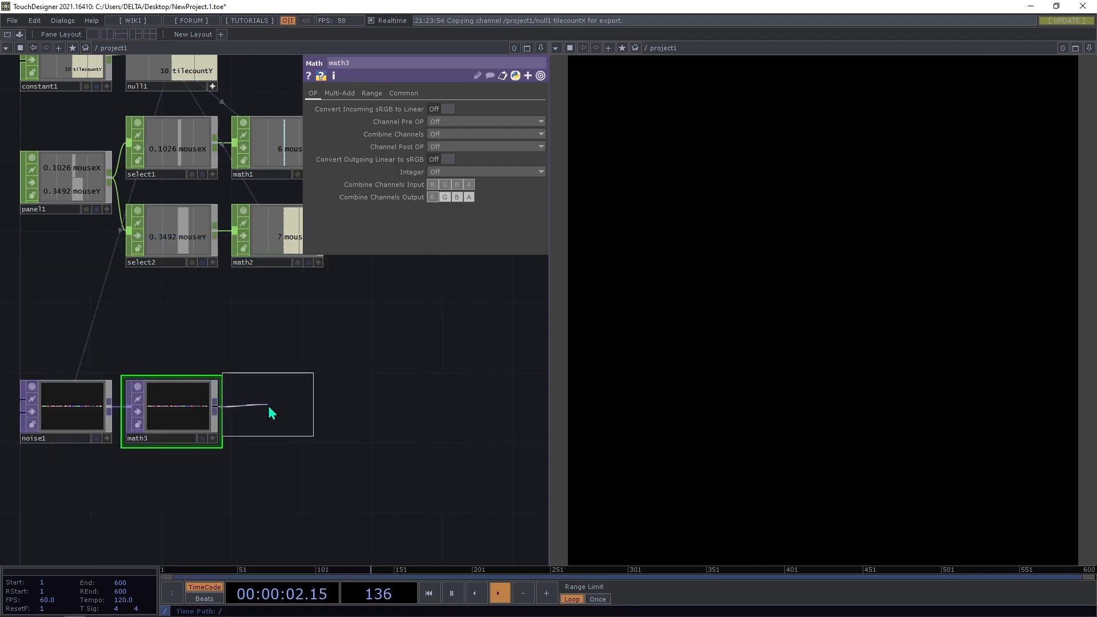
pyautogui.click(276, 413)
# Add a Crop TOP connected to the output of hsvrgb1.
pyautogui.scroll(5, 275, 414)
pyautogui.scroll(-5, 346, 425)
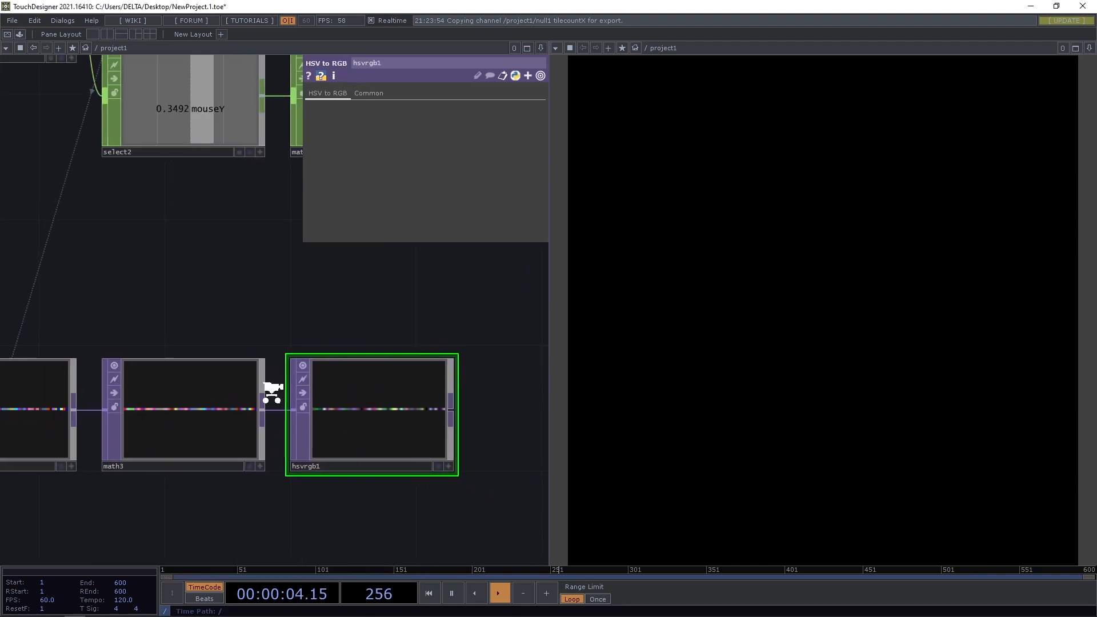
pyautogui.scroll(6, 336, 411)
pyautogui.scroll(-5, 297, 409)
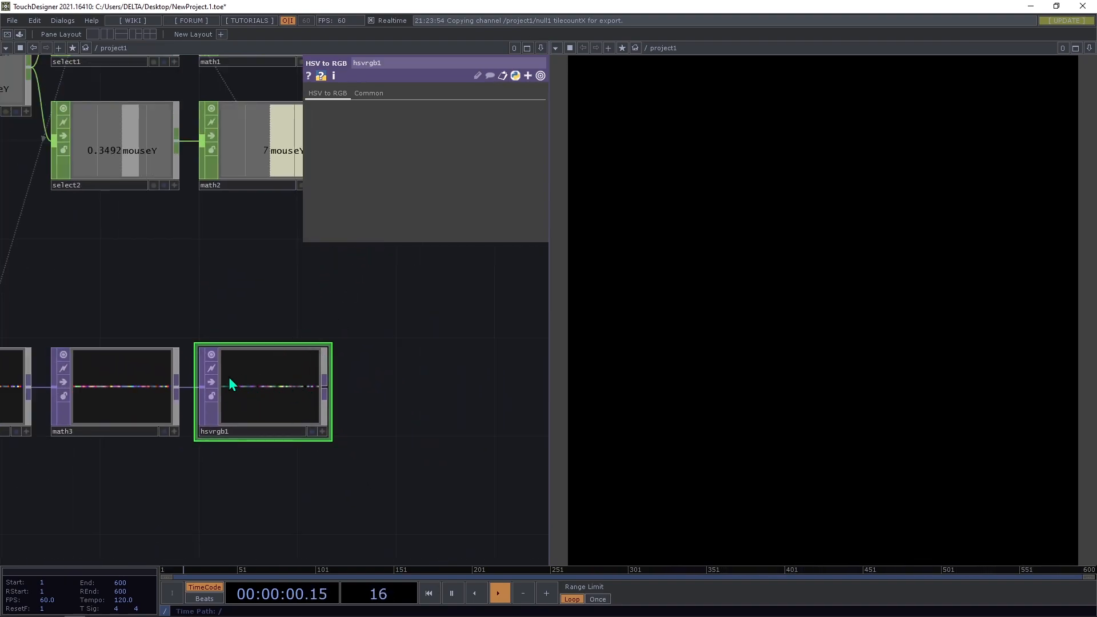
pyautogui.scroll(-4, 229, 377)
pyautogui.scroll(5, 355, 411)
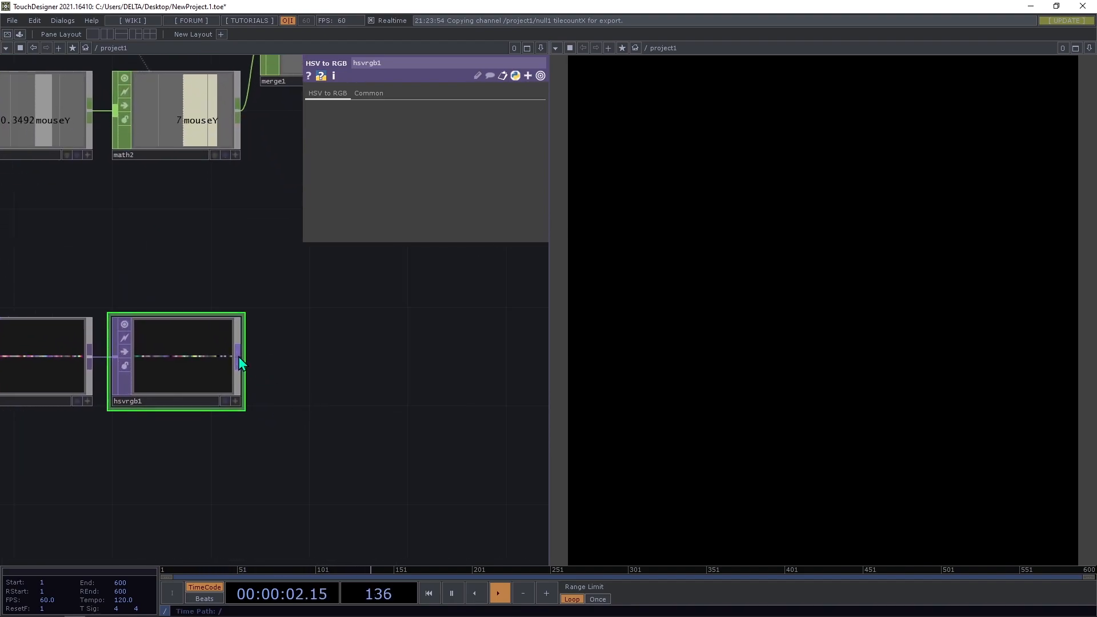
pyautogui.click(238, 356)
pyautogui.write('cr')
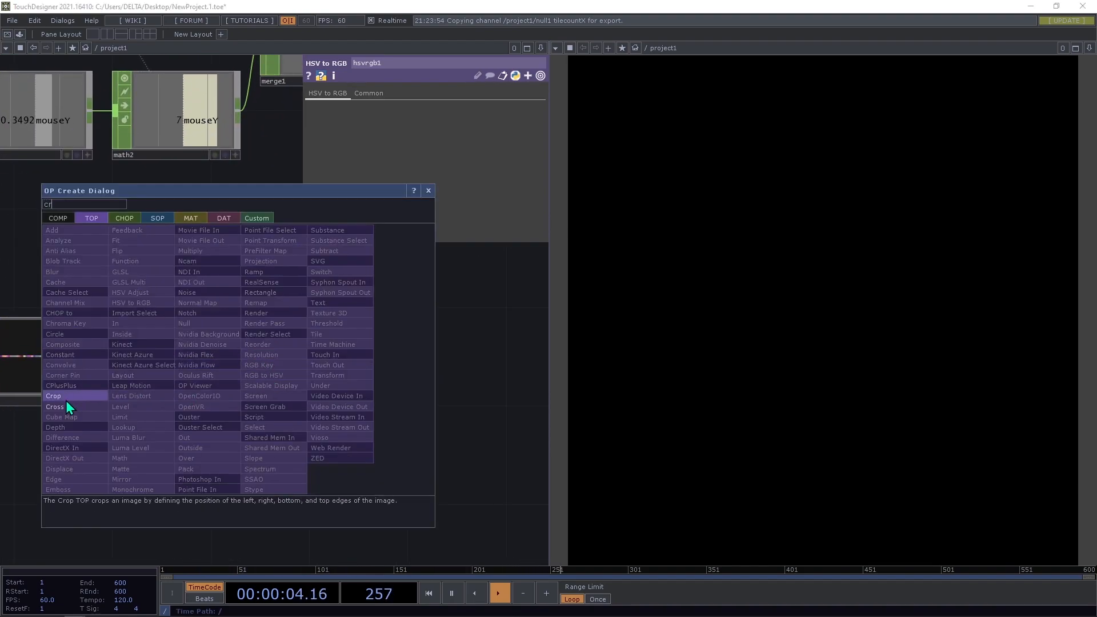
pyautogui.click(65, 400)
pyautogui.click(323, 358)
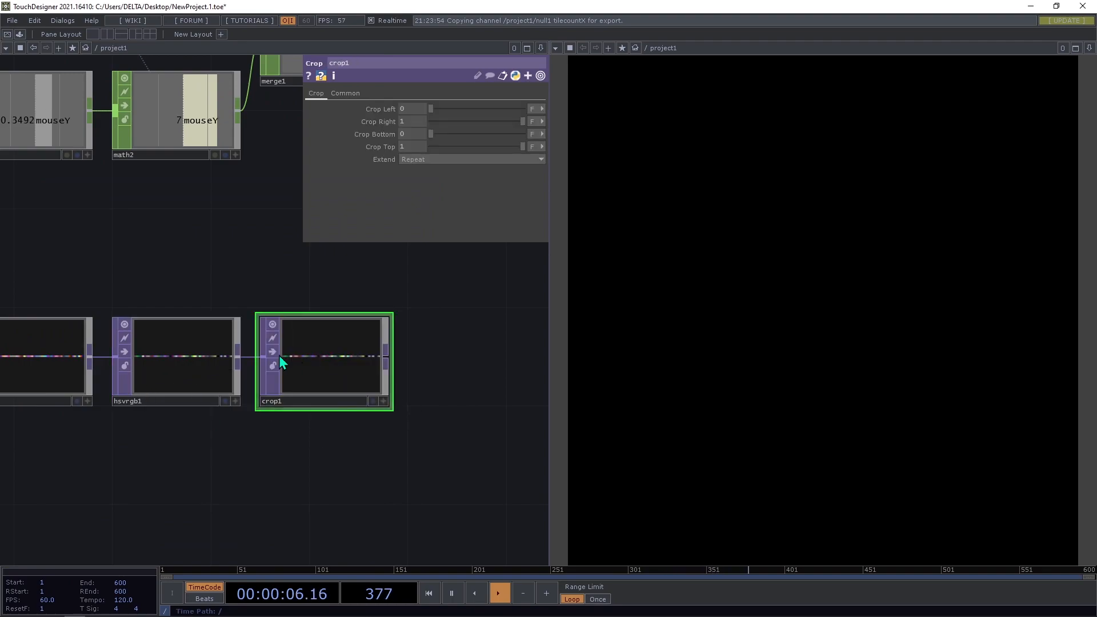
# Make the viewer of null2 active so its channels can be picked.
pyautogui.scroll(-4, 280, 395)
pyautogui.scroll(3, 363, 430)
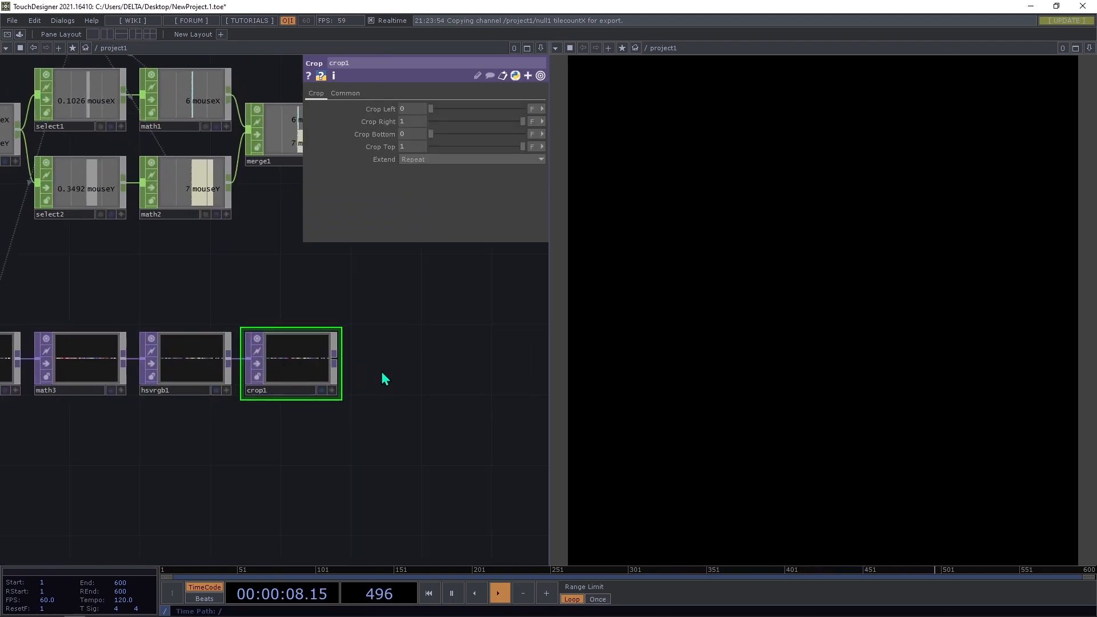
pyautogui.moveTo(380, 369); pyautogui.dragTo(467, 432)
pyautogui.moveTo(279, 392)
pyautogui.mouseDown()
pyautogui.moveTo(235, 416)
pyautogui.moveTo(196, 384)
pyautogui.moveTo(297, 461)
pyautogui.moveTo(224, 436)
pyautogui.moveTo(292, 406)
pyautogui.mouseUp()
pyautogui.moveTo(261, 329); pyautogui.dragTo(218, 395)
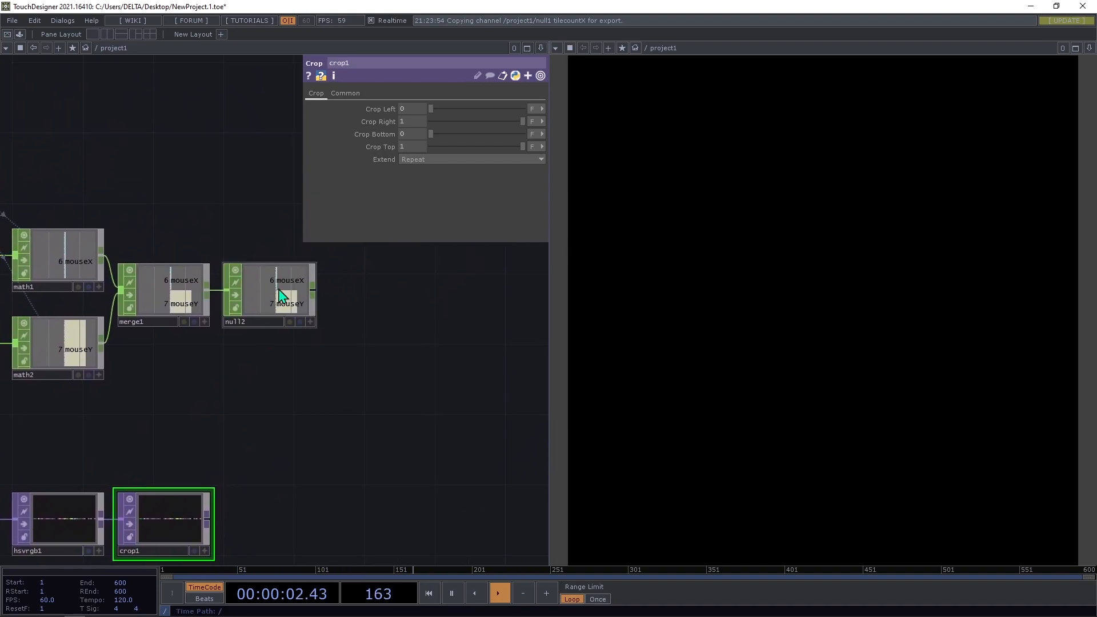
pyautogui.click(310, 322)
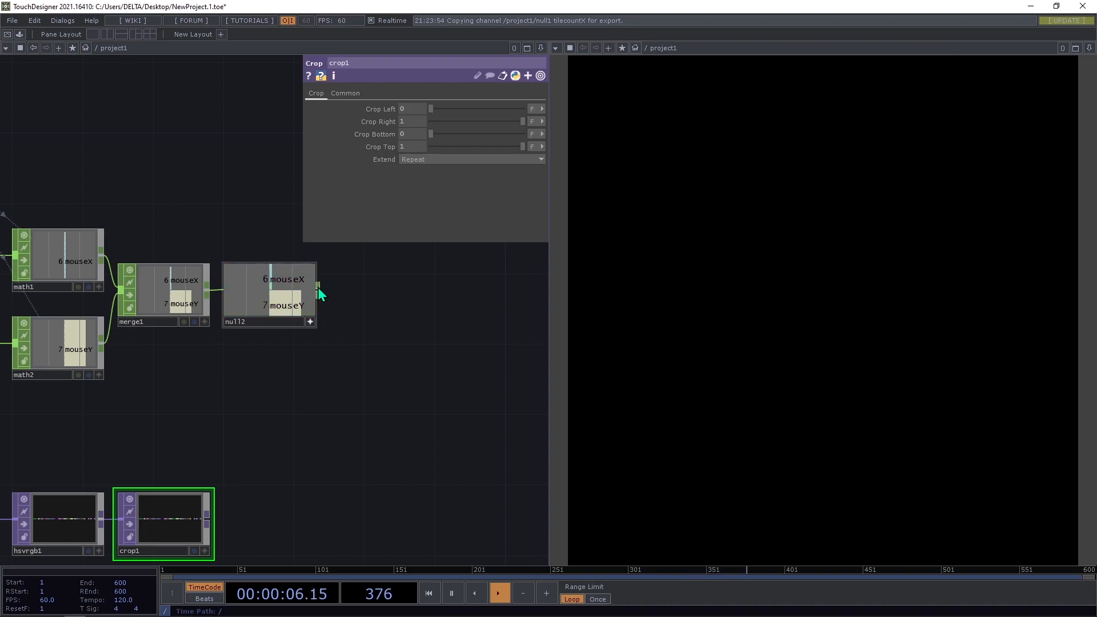
# Switch crop1's crop units from fraction to pixels and drive Crop Right with null2's mouseX channel.
pyautogui.moveTo(328, 408); pyautogui.dragTo(370, 387)
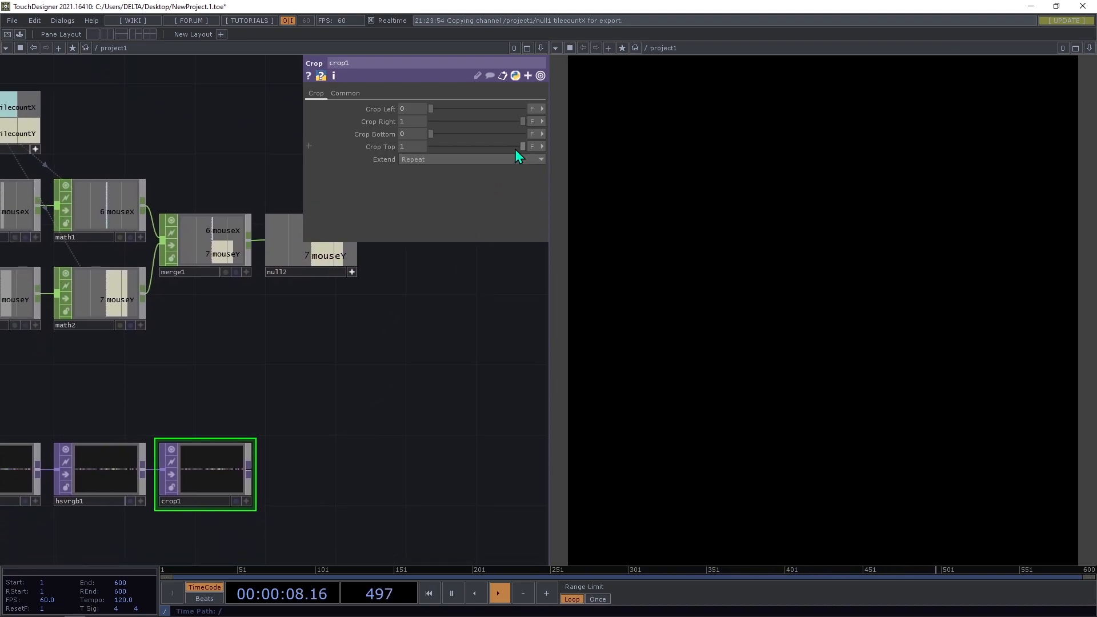
pyautogui.click(533, 121)
pyautogui.click(534, 133)
pyautogui.moveTo(447, 304); pyautogui.dragTo(385, 408)
pyautogui.moveTo(258, 336); pyautogui.dragTo(406, 122)
pyautogui.click(429, 118)
pyautogui.moveTo(382, 372); pyautogui.dragTo(459, 196)
# Set crop1's input smoothness and viewer smoothness to Nearest Pixel.
pyautogui.scroll(4, 208, 406)
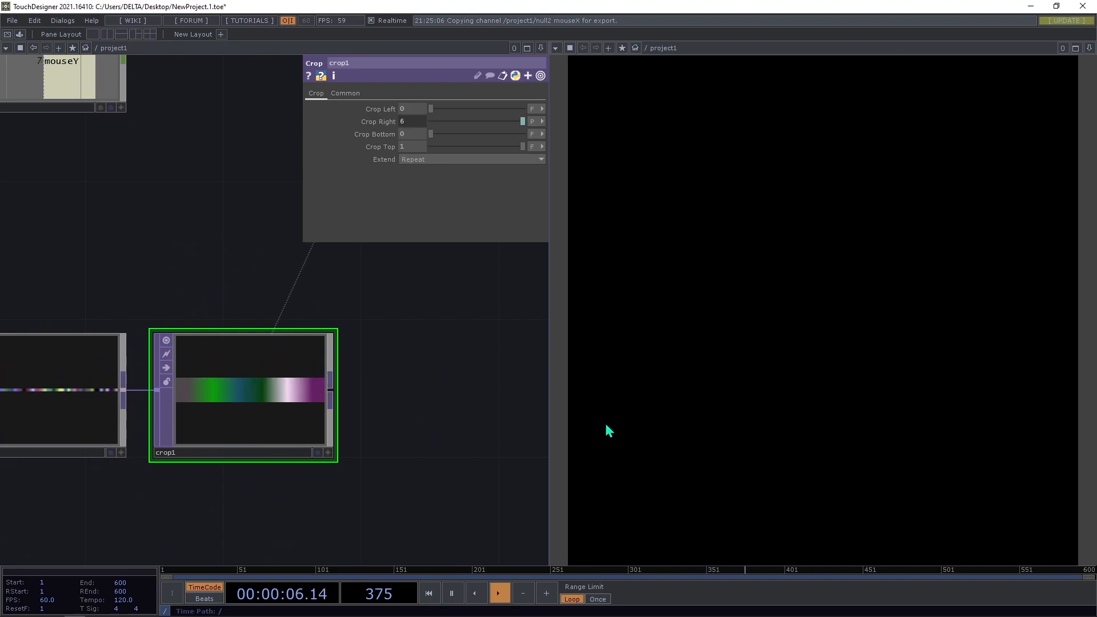
pyautogui.scroll(-3, 303, 392)
pyautogui.scroll(1, 279, 400)
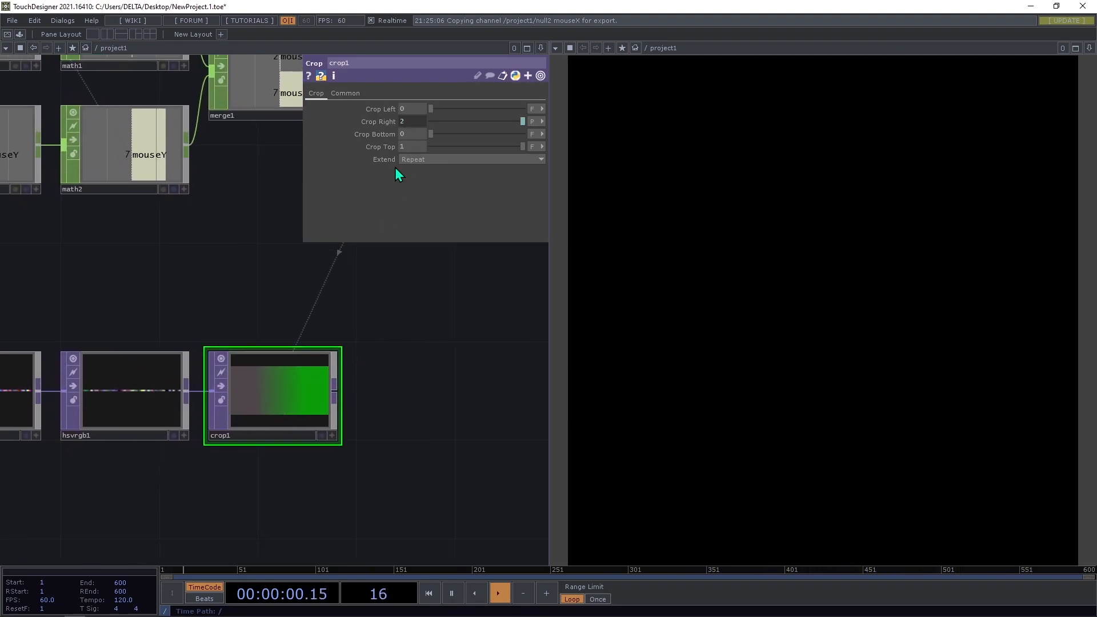
pyautogui.click(349, 93)
pyautogui.click(439, 183)
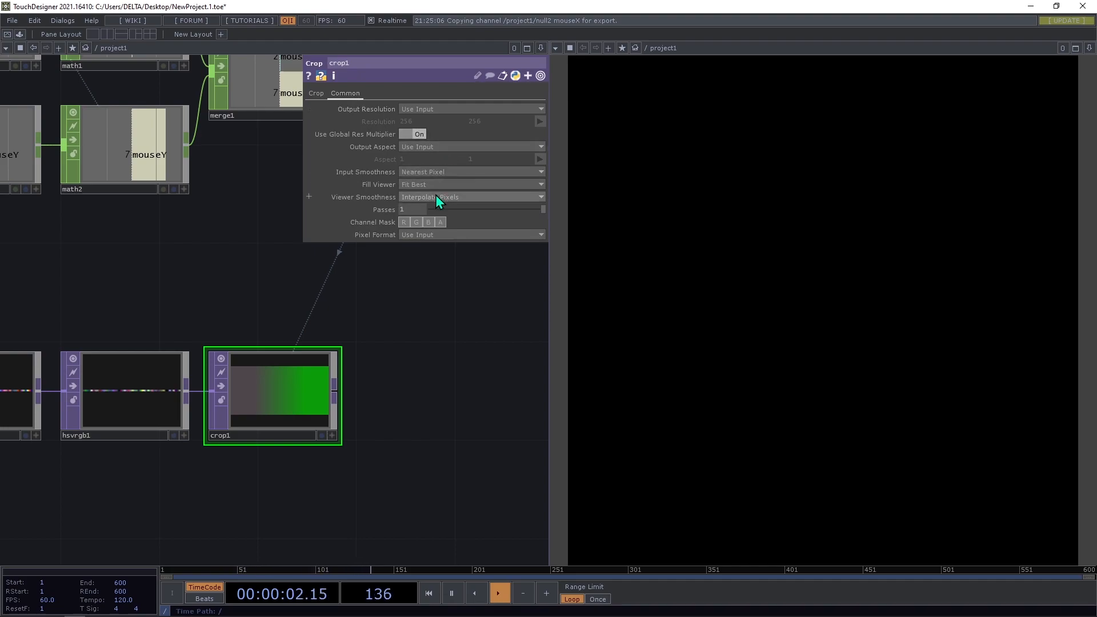
# Select hsvrgb1 and math3 together and set their viewer smoothness to Nearest Pixel.
pyautogui.scroll(5, 254, 296)
pyautogui.scroll(2, 255, 296)
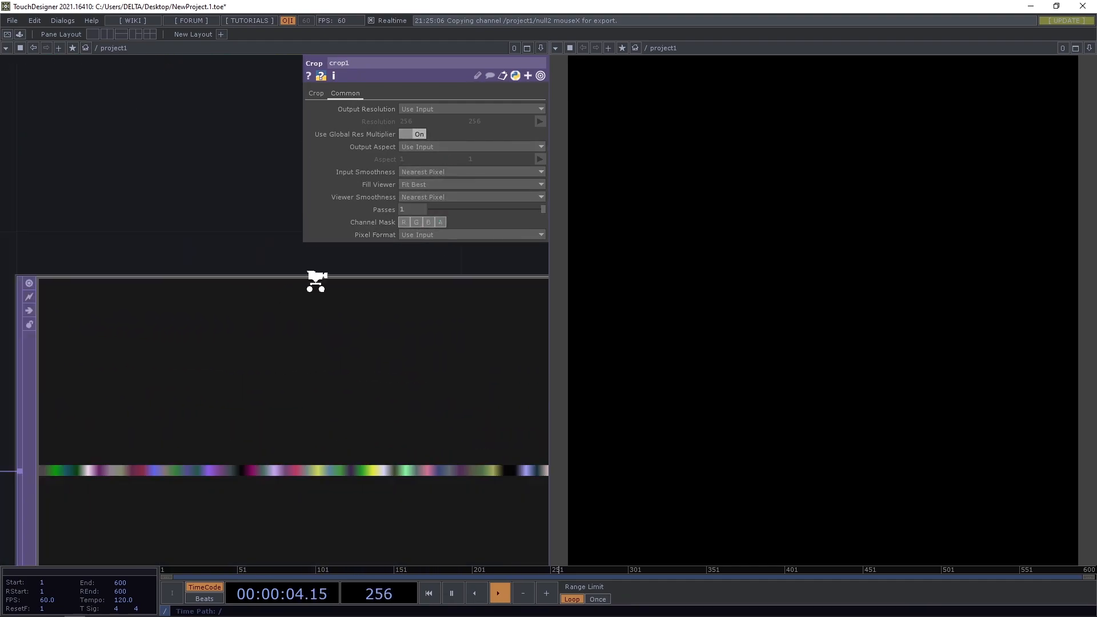
pyautogui.scroll(-8, 358, 254)
pyautogui.click(219, 346)
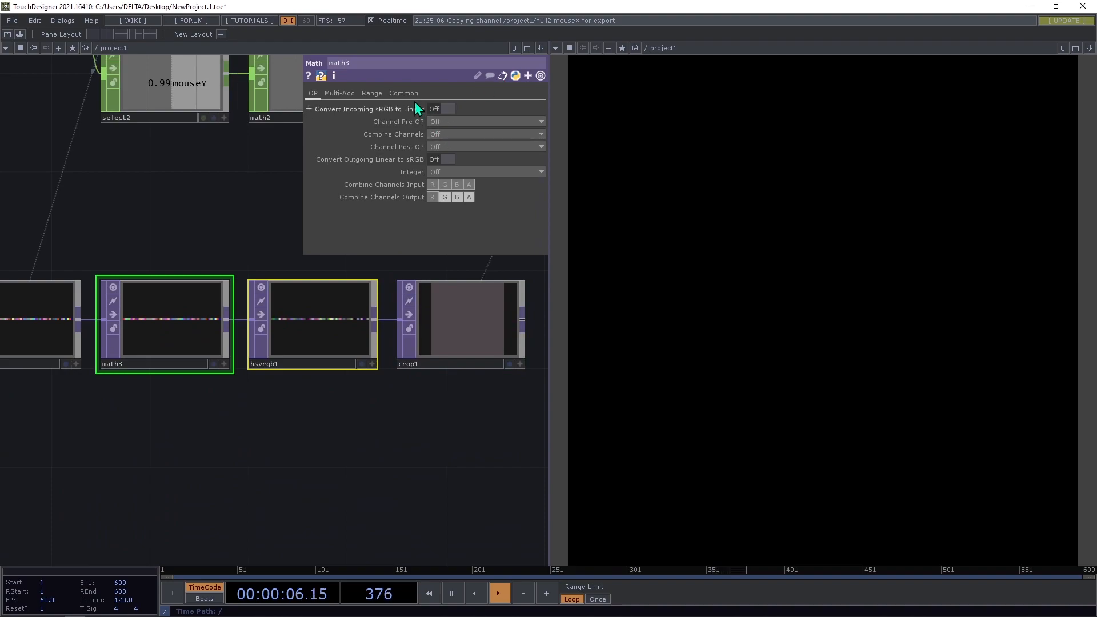
pyautogui.click(403, 93)
pyautogui.click(460, 196)
pyautogui.click(461, 210)
# Add a Fit TOP connected to the output of crop1.
pyautogui.scroll(-5, 453, 339)
pyautogui.moveTo(457, 394); pyautogui.dragTo(307, 397)
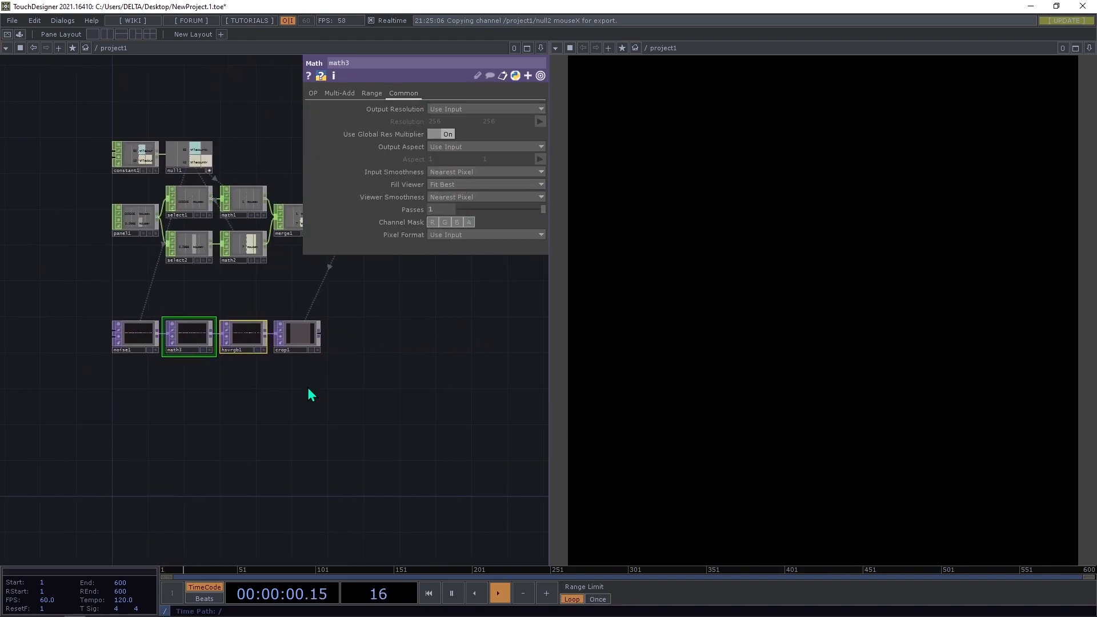
pyautogui.moveTo(428, 348); pyautogui.dragTo(225, 362)
pyautogui.scroll(5, 177, 359)
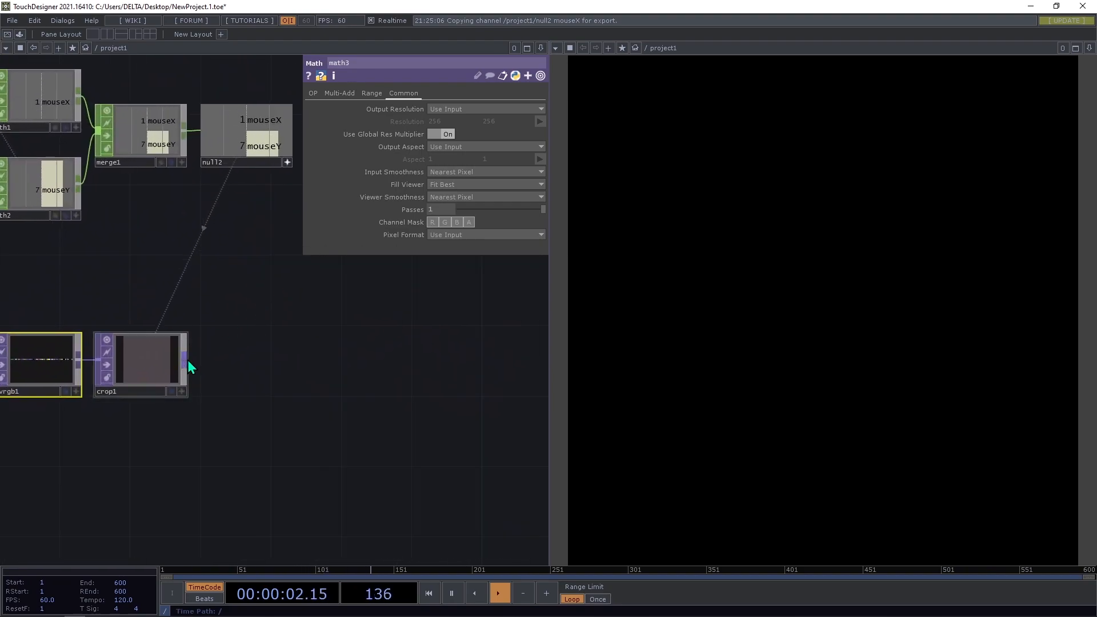
pyautogui.rightClick(188, 360)
pyautogui.click(80, 253)
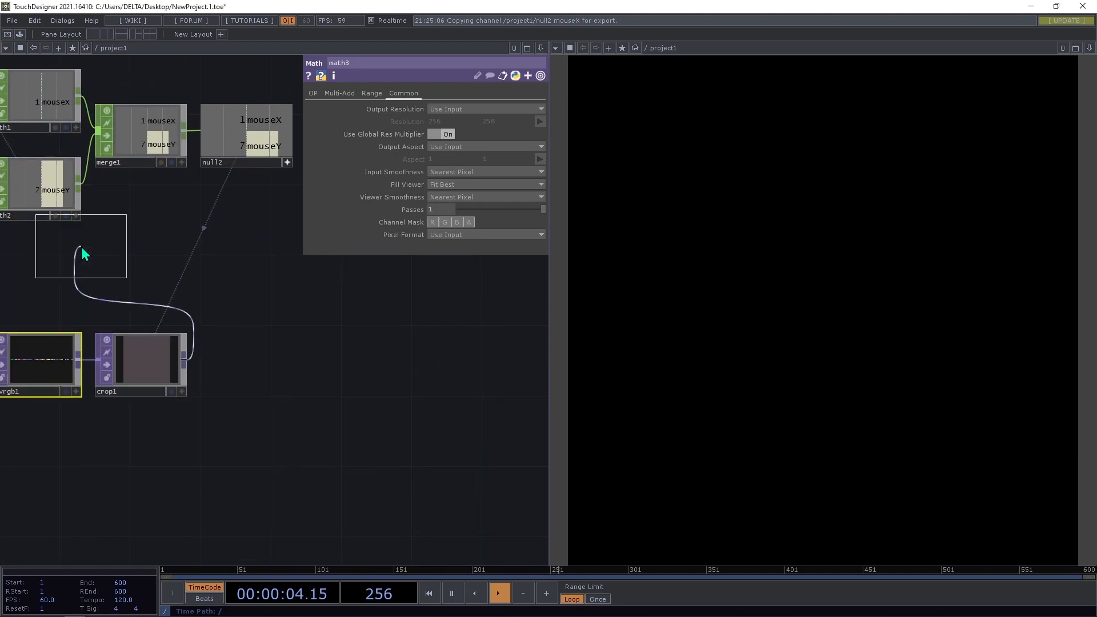
pyautogui.click(244, 365)
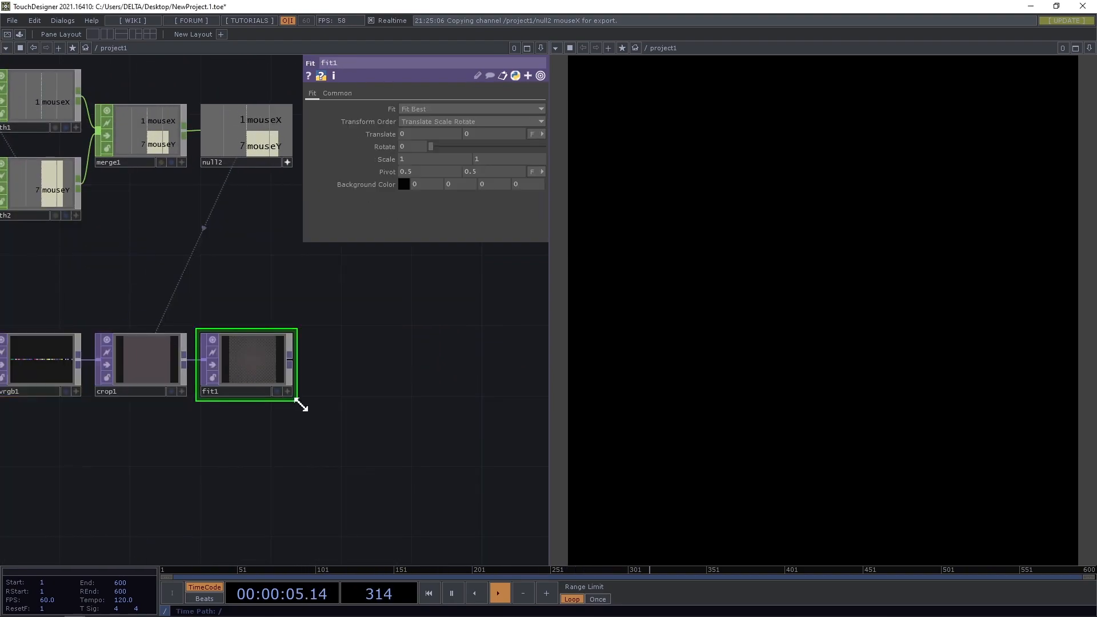
# Change fit1's fit mode and set its output resolution to Parent Panel Size.
pyautogui.click(437, 110)
pyautogui.click(337, 93)
pyautogui.click(443, 109)
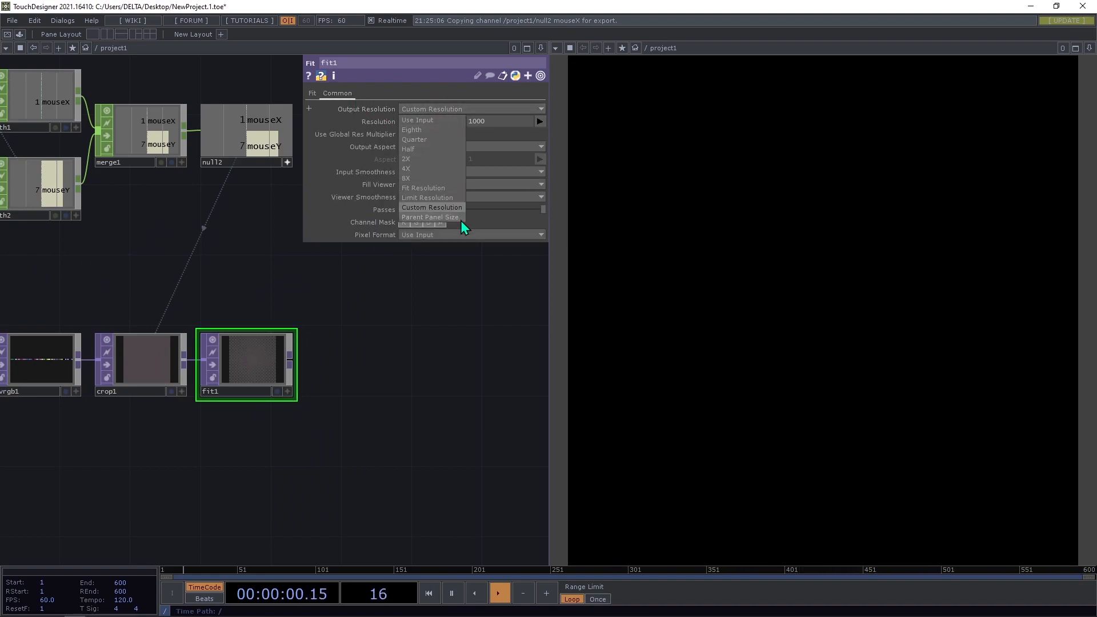
pyautogui.click(426, 219)
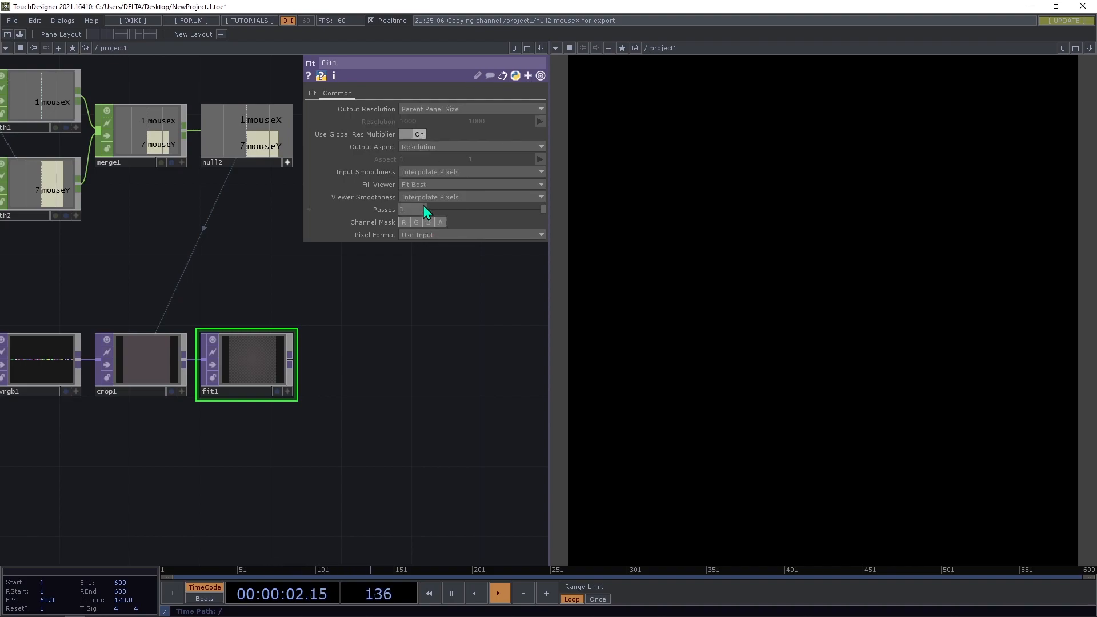
# Set fit1's pixel format to 32-bit float (RGBA) and its viewer and input smoothness to Nearest Pixel.
pyautogui.click(426, 237)
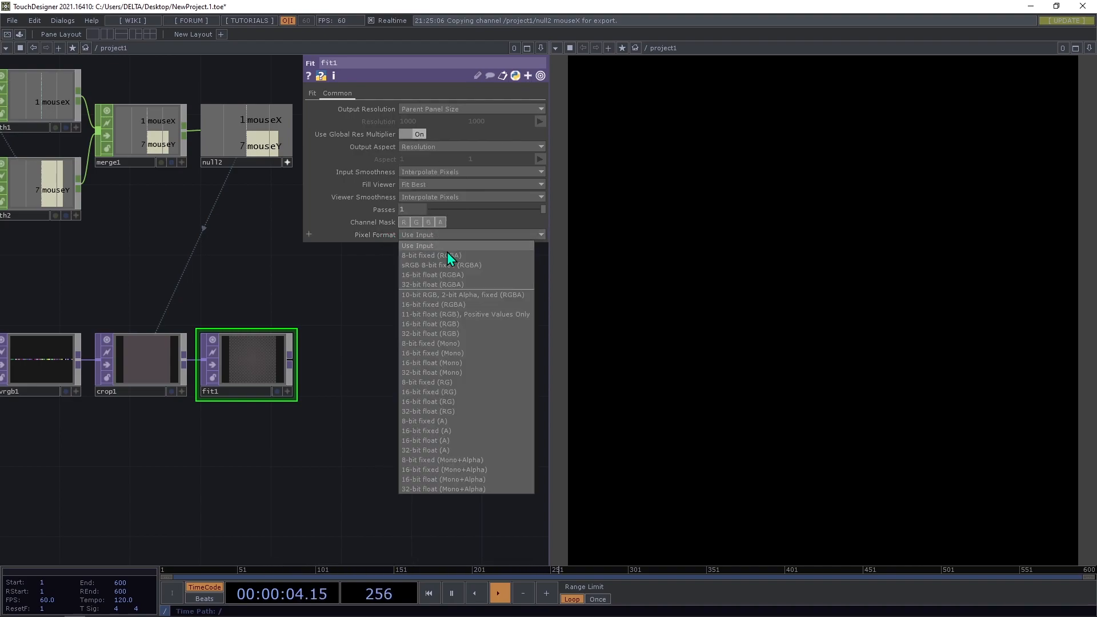
pyautogui.click(452, 285)
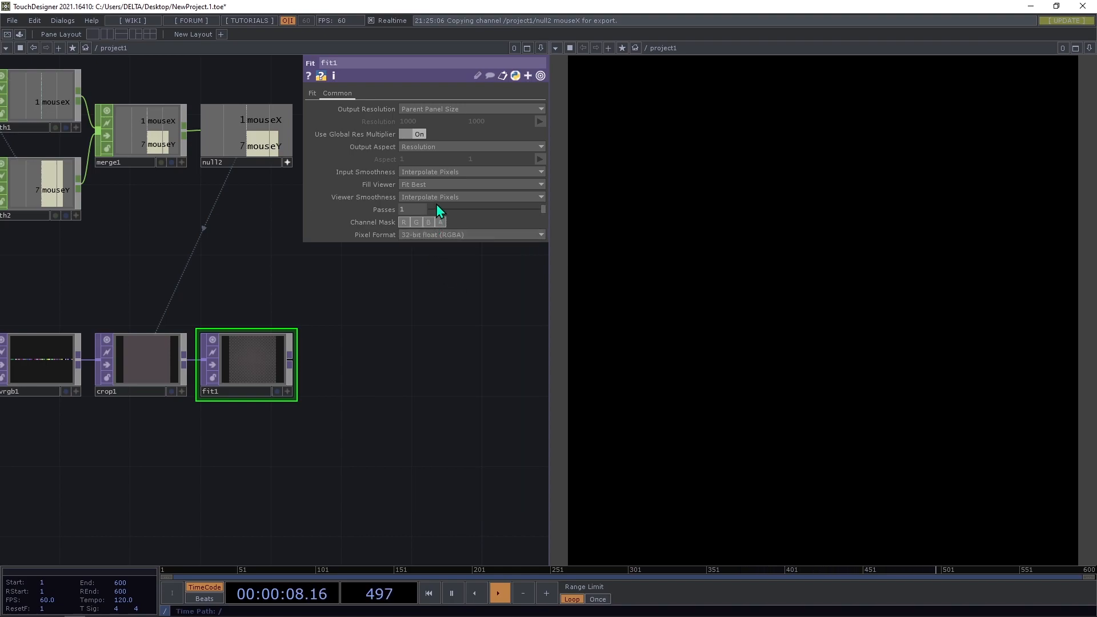
pyautogui.click(441, 198)
pyautogui.click(443, 217)
pyautogui.click(449, 174)
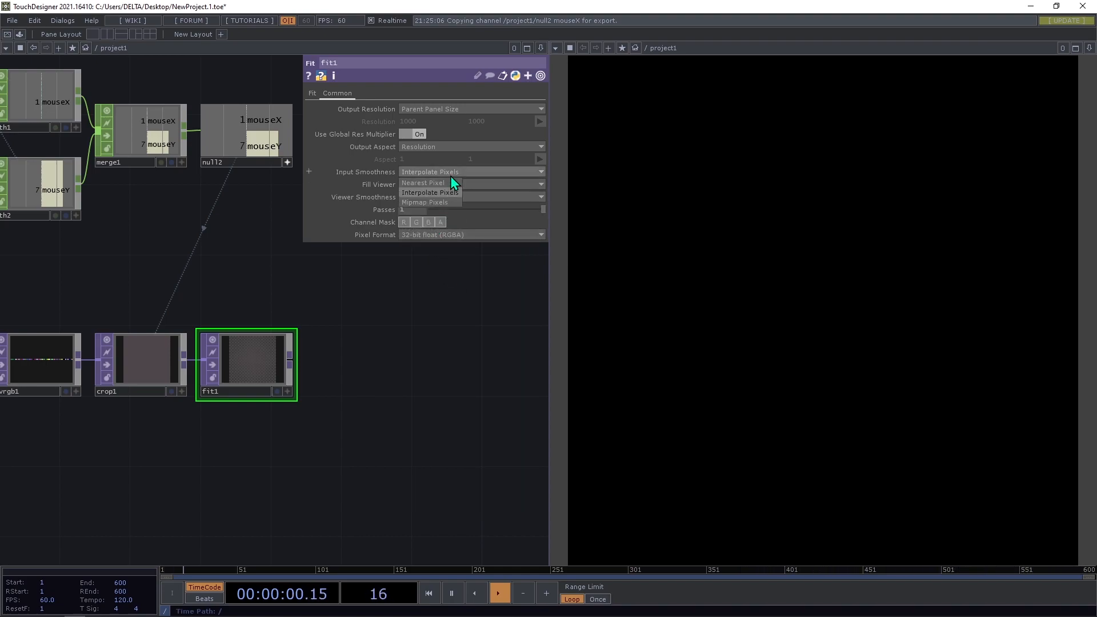
pyautogui.click(445, 183)
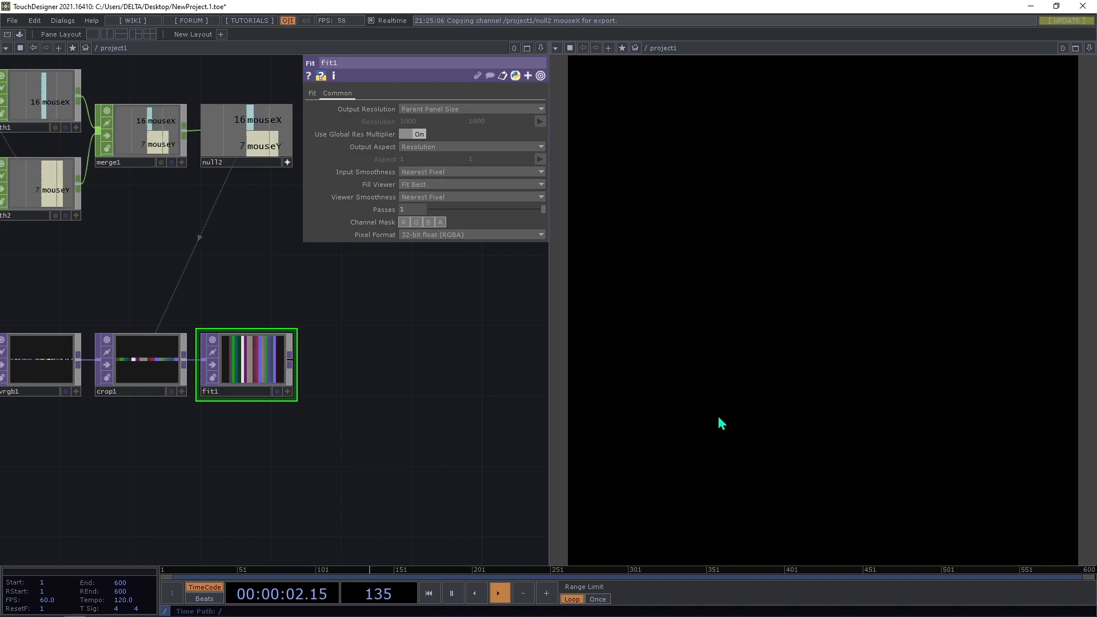
# Inspect fit1's color stripes and check its output size in the operator information.
pyautogui.scroll(3, 255, 360)
pyautogui.middleClick(256, 360)
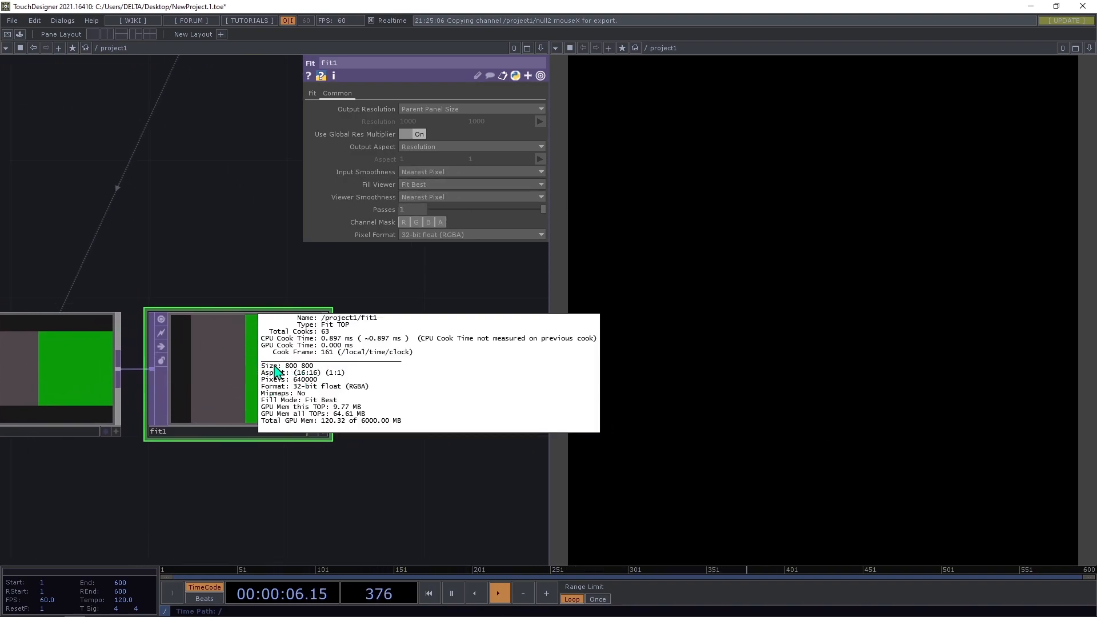
pyautogui.scroll(-3, 228, 469)
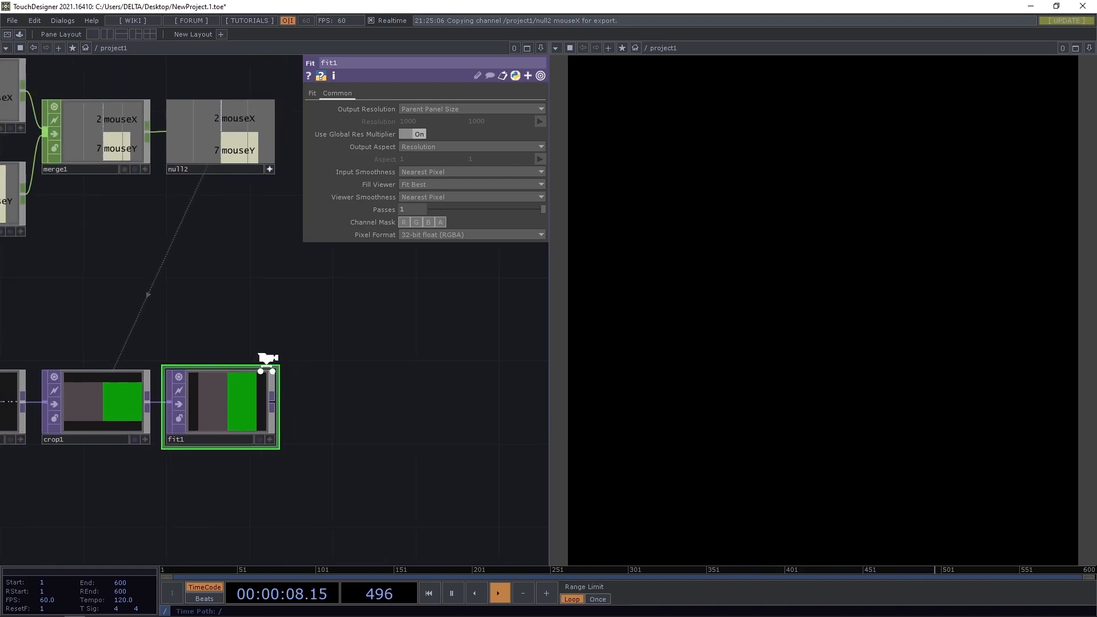
# Add a Displace TOP connected to the output of fit1.
pyautogui.rightClick(262, 412)
pyautogui.write('d')
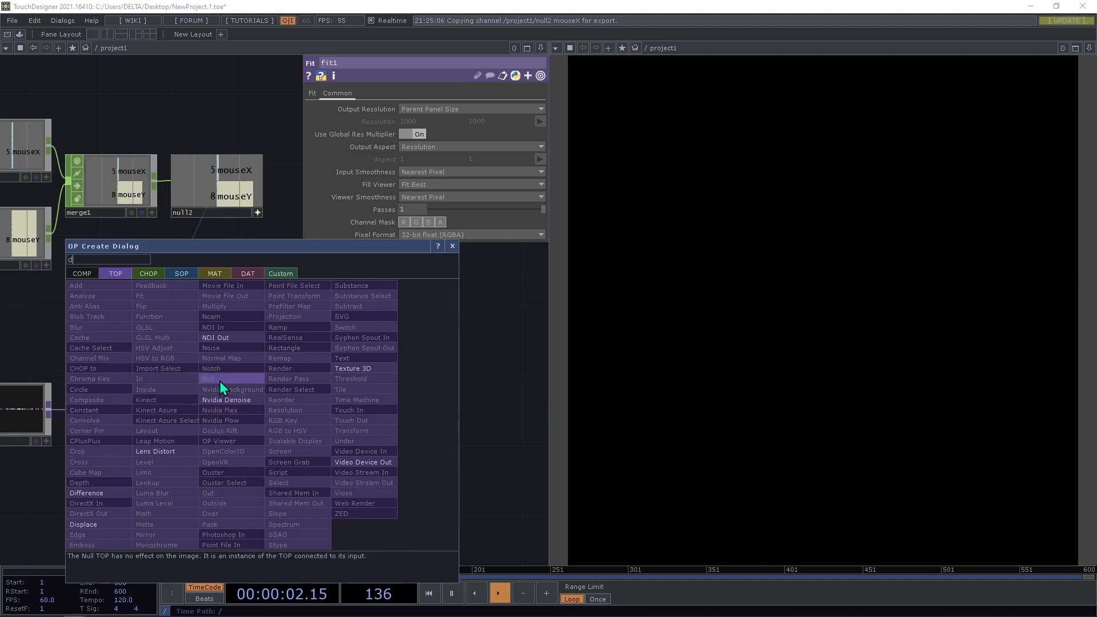
pyautogui.click(90, 522)
pyautogui.click(321, 419)
pyautogui.moveTo(315, 516); pyautogui.dragTo(144, 488)
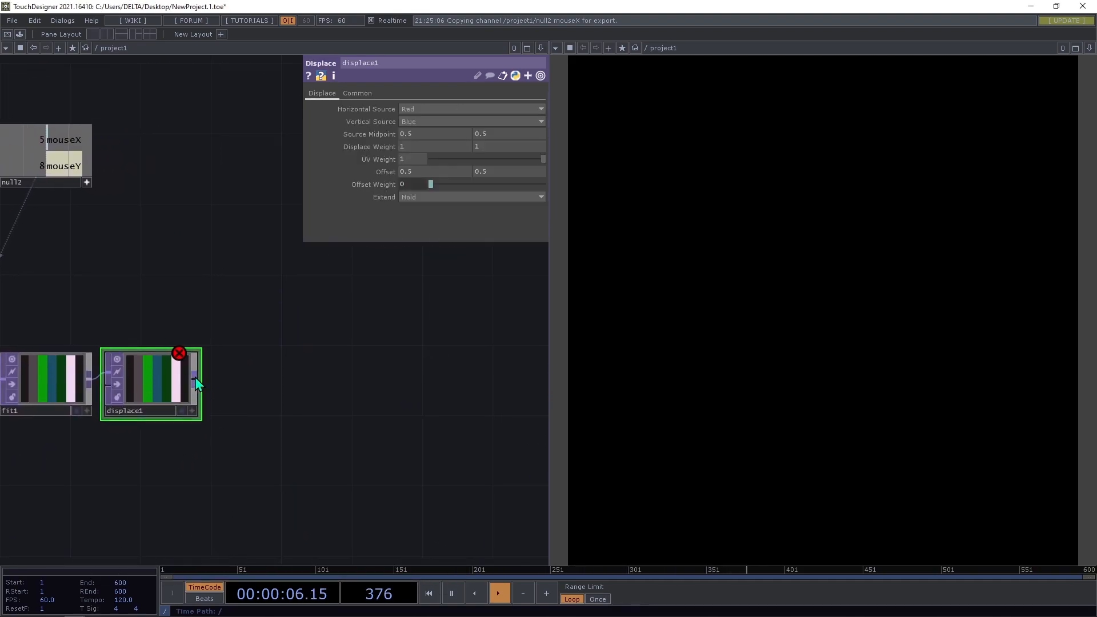
# Add a Null TOP connected to the output of displace1 and rename it bg.
pyautogui.rightClick(195, 378)
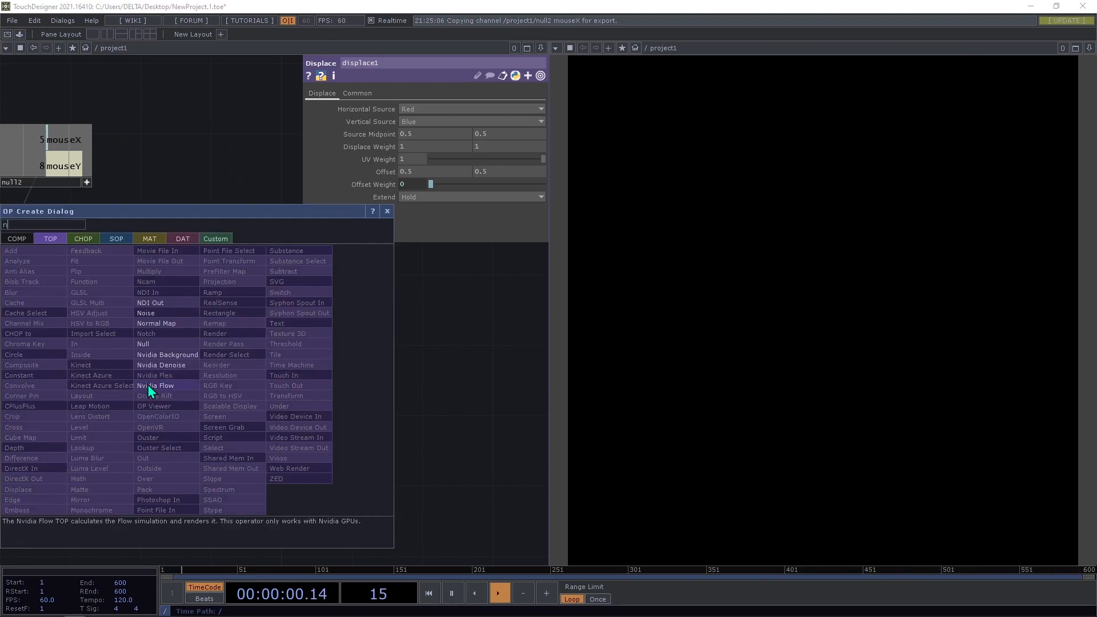
pyautogui.click(147, 345)
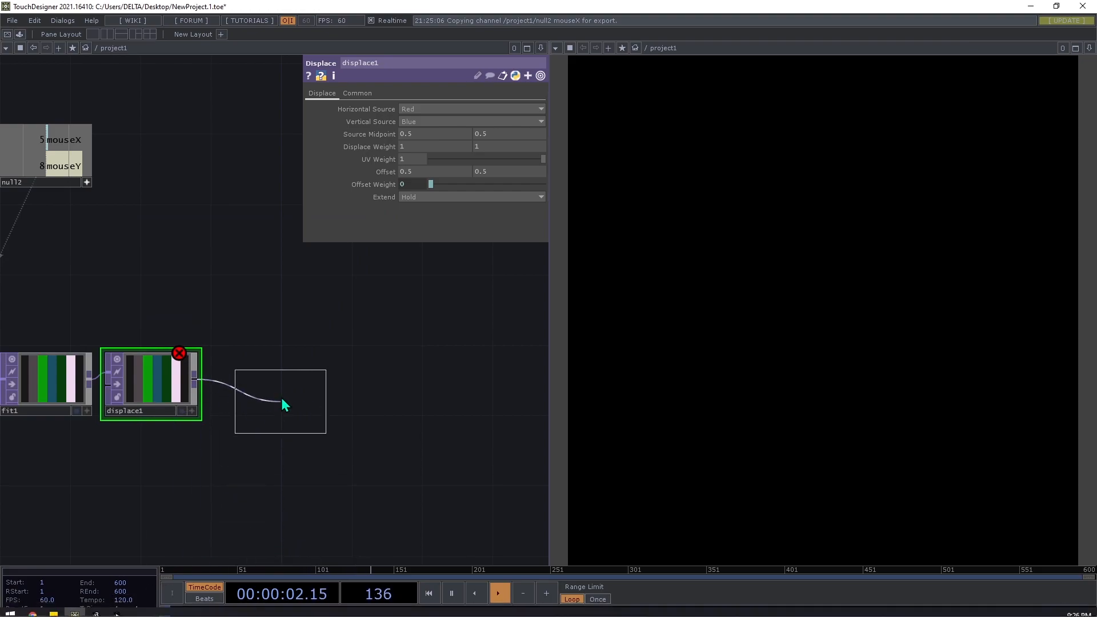
pyautogui.click(257, 382)
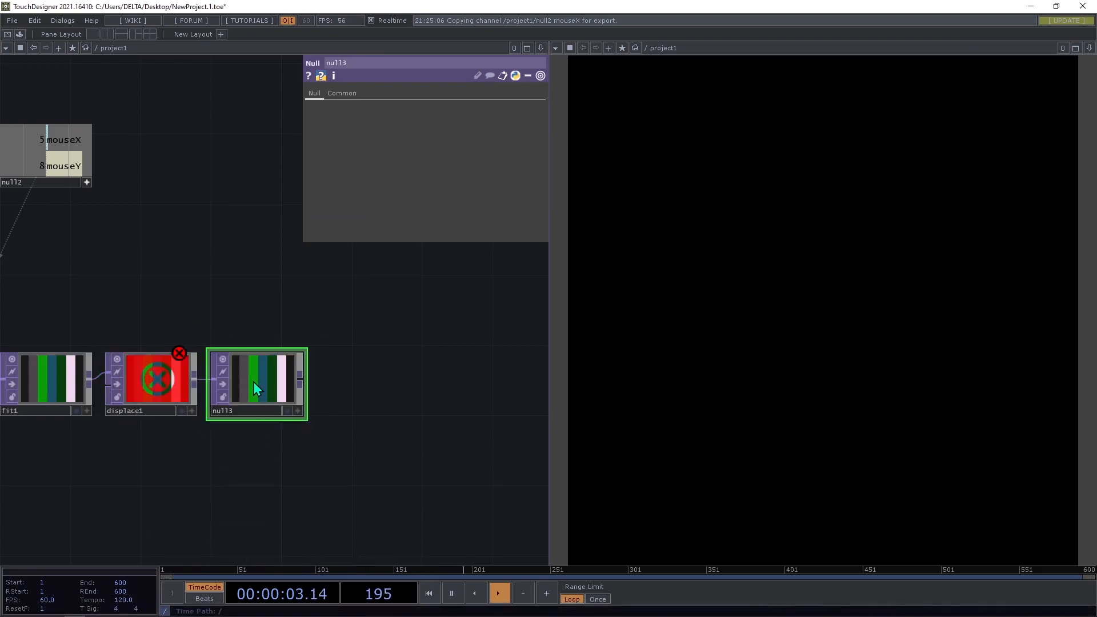
pyautogui.click(237, 410)
pyautogui.write('bg')
pyautogui.press('Return')
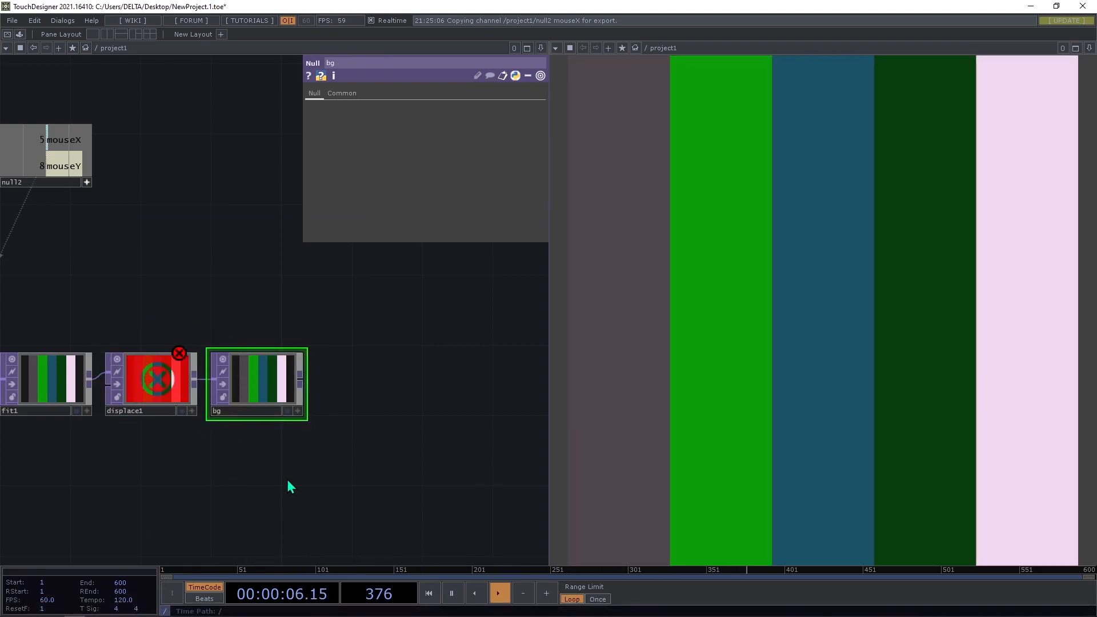
# Switch to Processing, run the P_1_2_3_01 sketch to compare its tile rows with the TouchDesigner stripes, and close the sketch window.
pyautogui.scroll(-3, 269, 487)
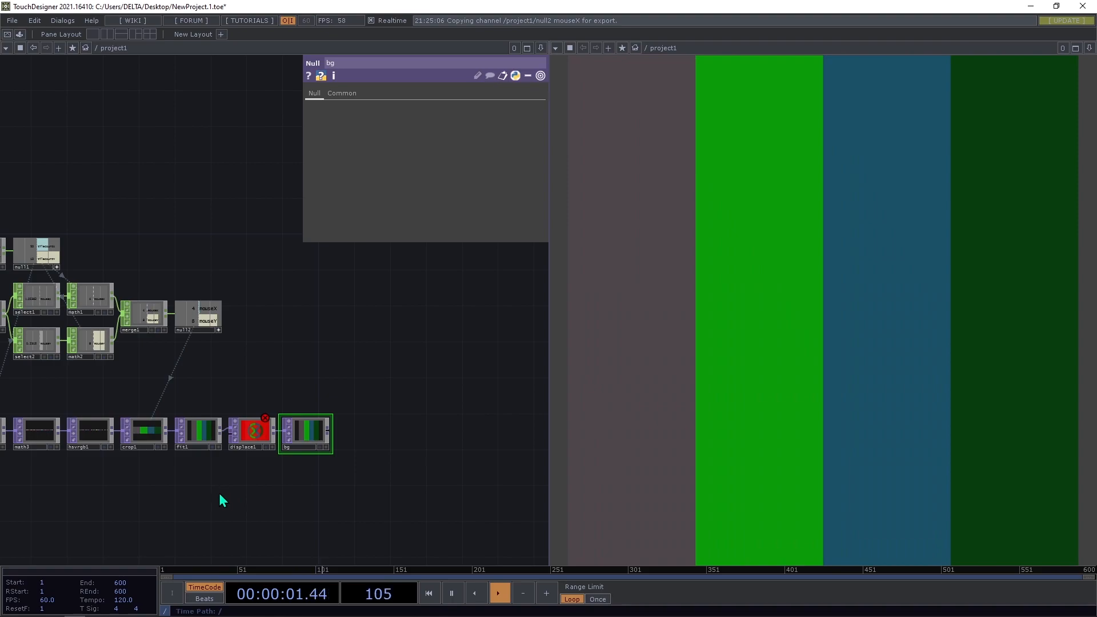
pyautogui.moveTo(103, 501); pyautogui.dragTo(211, 483)
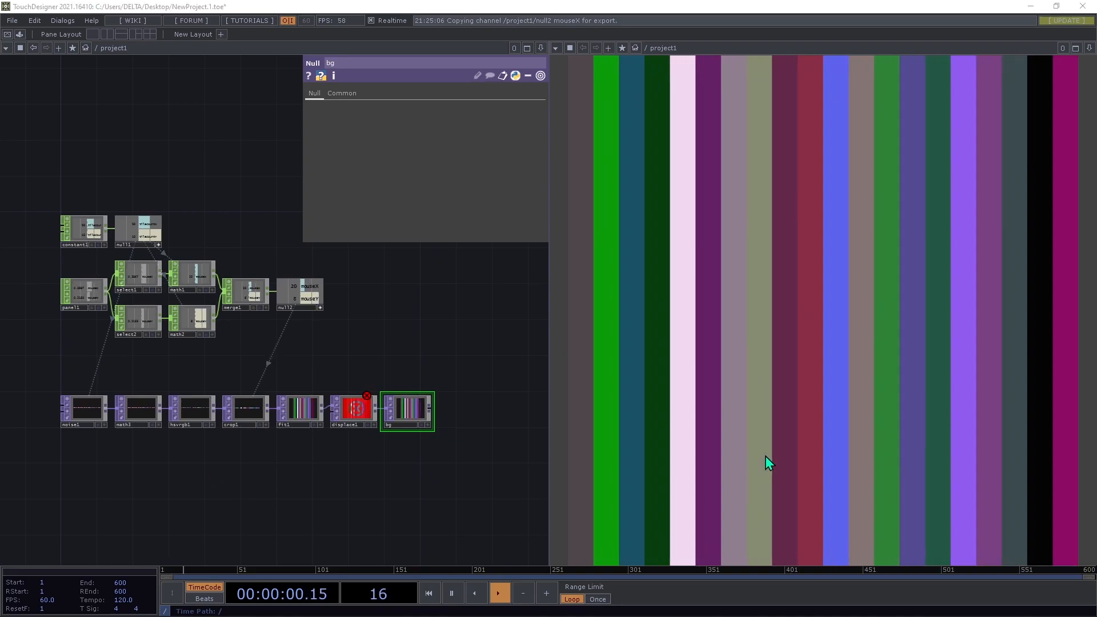
pyautogui.hotkey('alt', 'Tab')
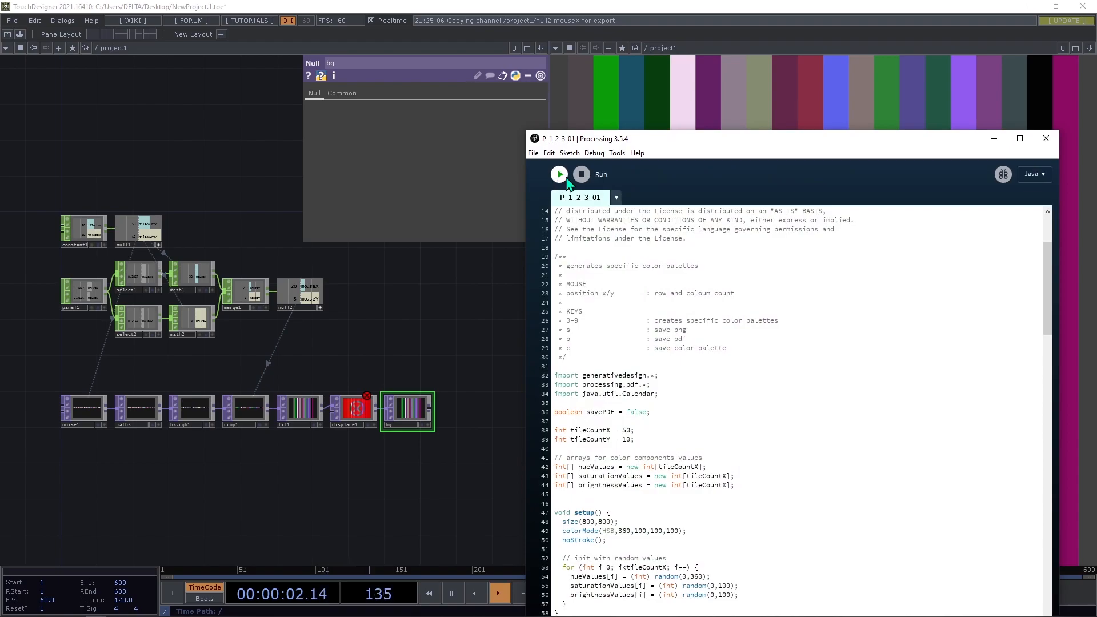
pyautogui.hotkey('alt', 'Tab')
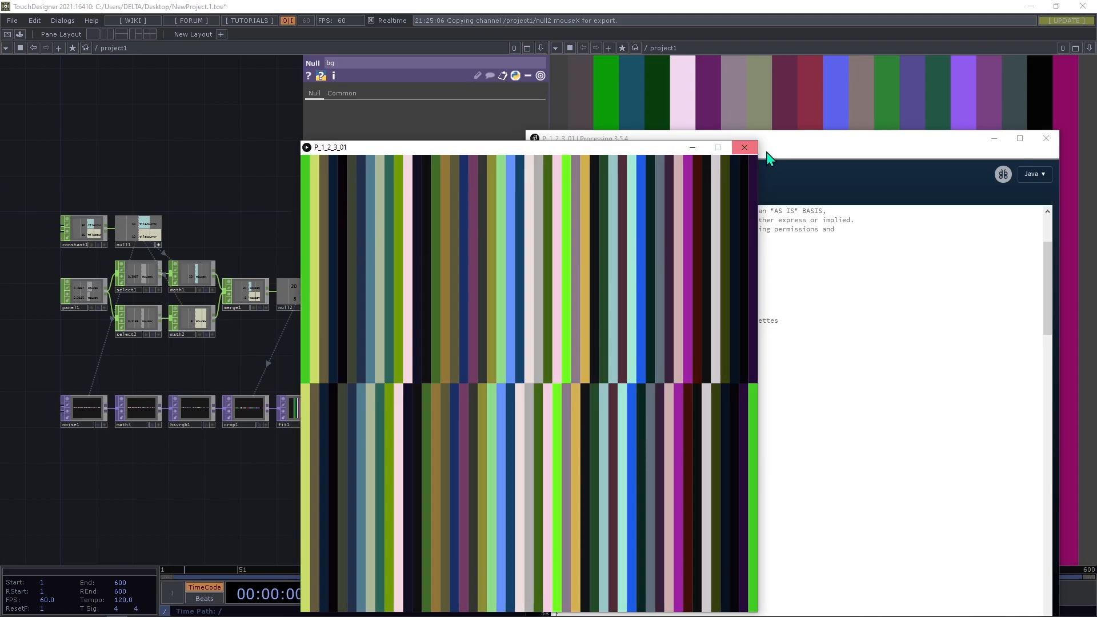
pyautogui.click(744, 147)
# Add a Pattern CHOP to the network below noise1.
pyautogui.moveTo(312, 489); pyautogui.dragTo(368, 466)
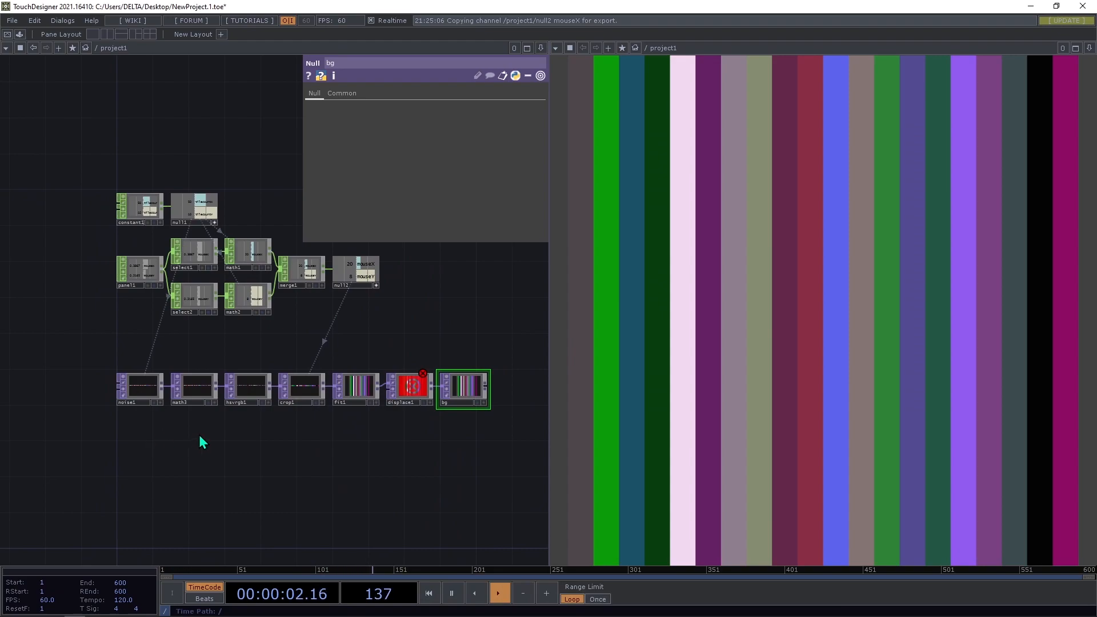
pyautogui.press('Tab')
pyautogui.click(88, 295)
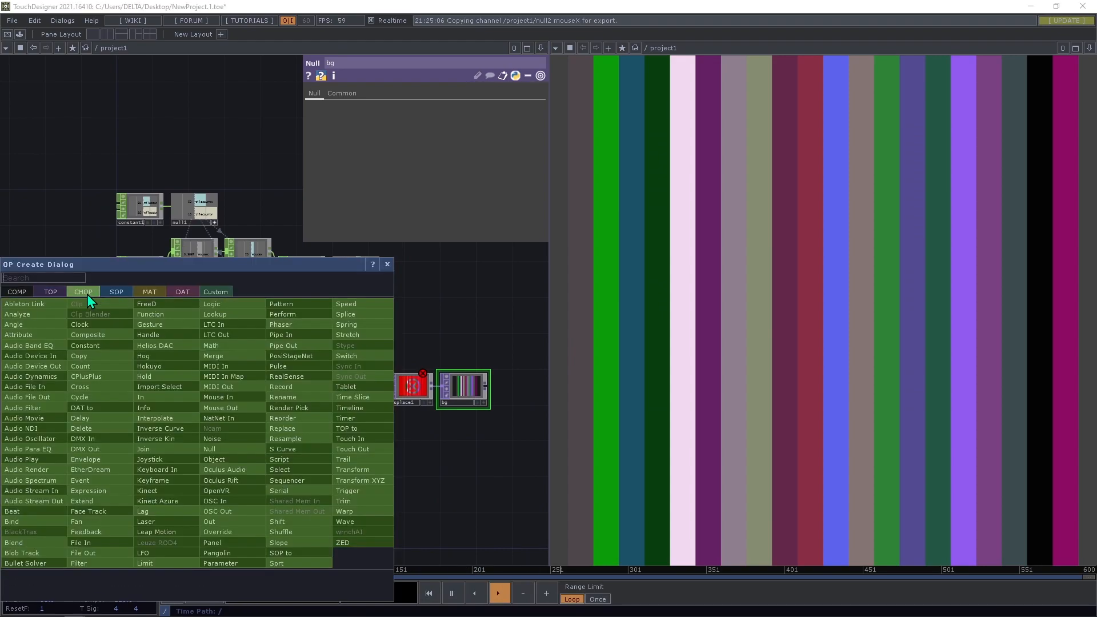
pyautogui.write('p')
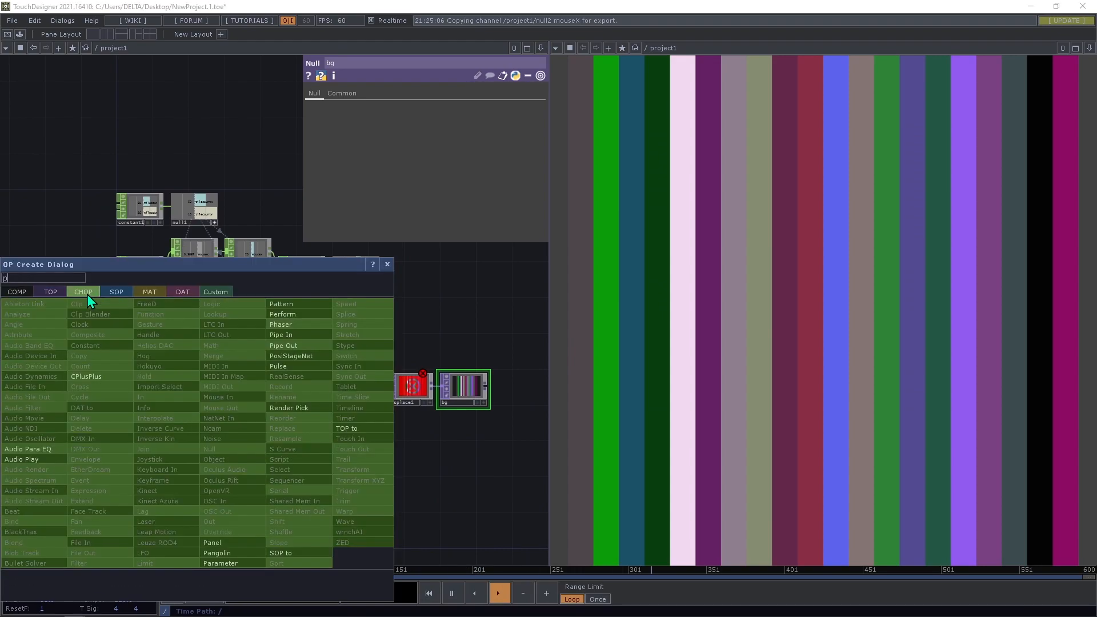
pyautogui.click(288, 302)
pyautogui.click(141, 432)
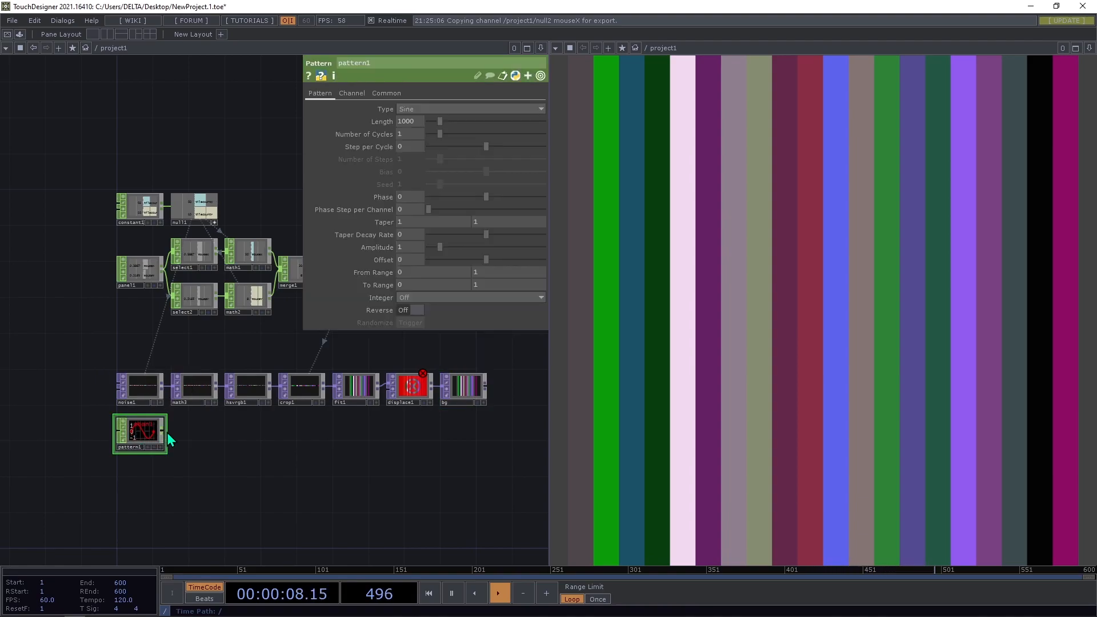
# Set pattern1's type to Ramp and drive its length with a CHOP reference to the mouseY channel of null2.
pyautogui.click(434, 110)
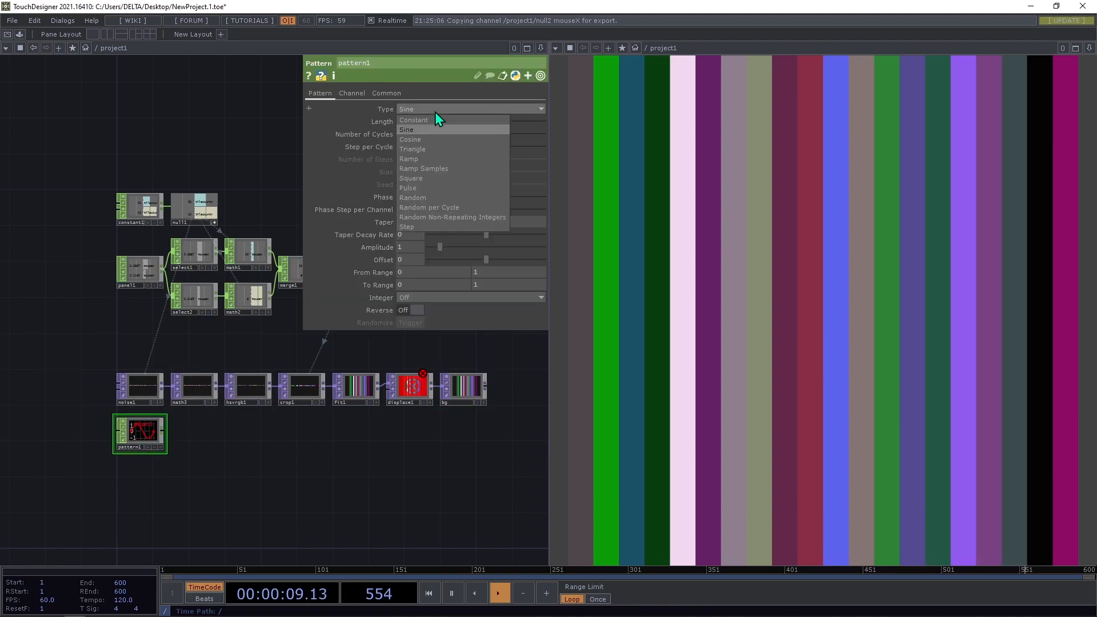
pyautogui.click(424, 160)
pyautogui.scroll(2, 135, 429)
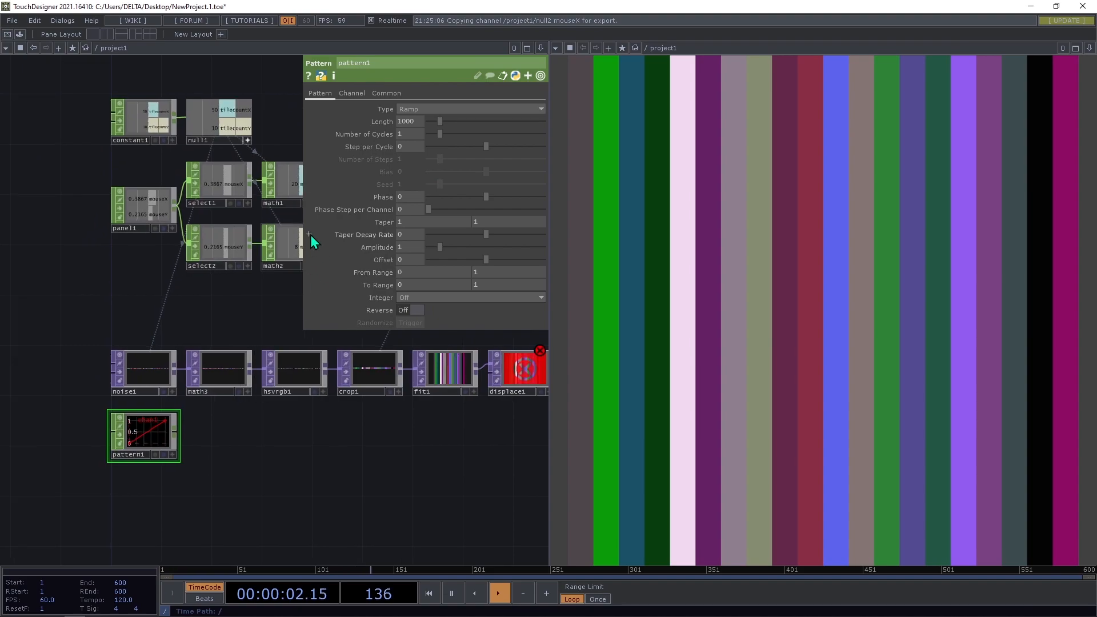
pyautogui.moveTo(185, 296); pyautogui.dragTo(52, 330)
pyautogui.moveTo(257, 317); pyautogui.dragTo(146, 348)
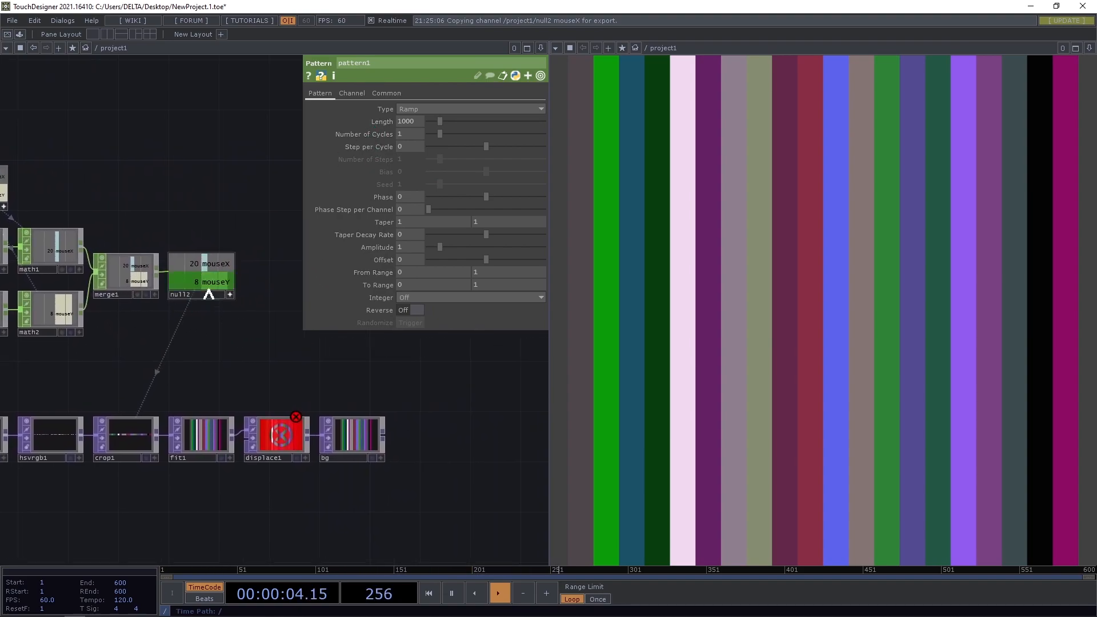
pyautogui.moveTo(213, 285); pyautogui.dragTo(407, 122)
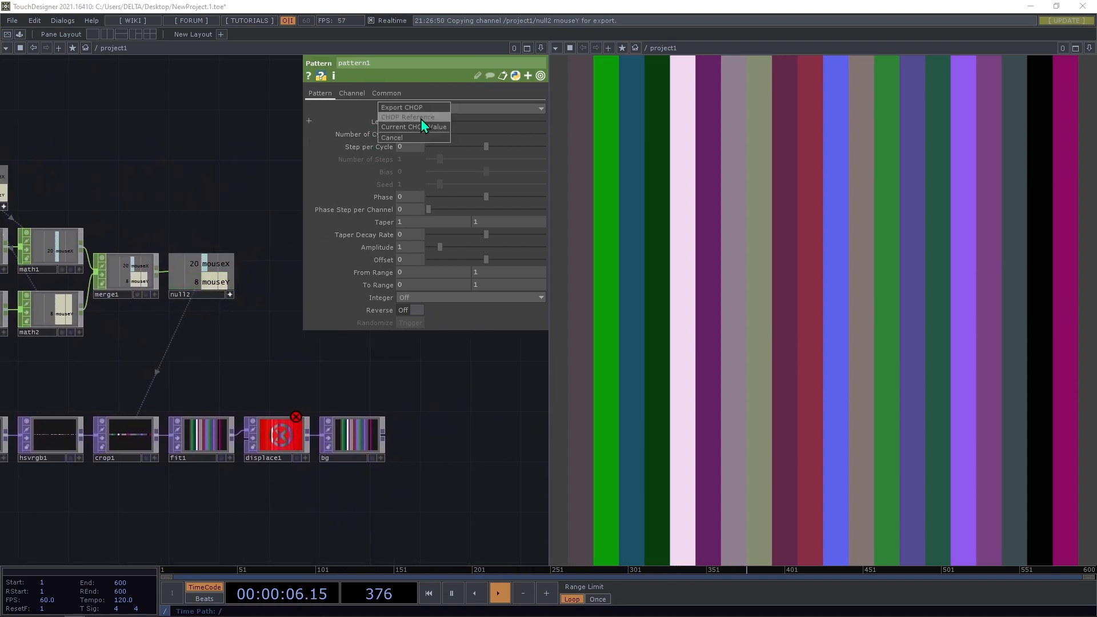
# Convert pattern1 to an image with a CHOP to TOP placed beside it, below math3.
pyautogui.scroll(-2, 268, 323)
pyautogui.scroll(3, 81, 418)
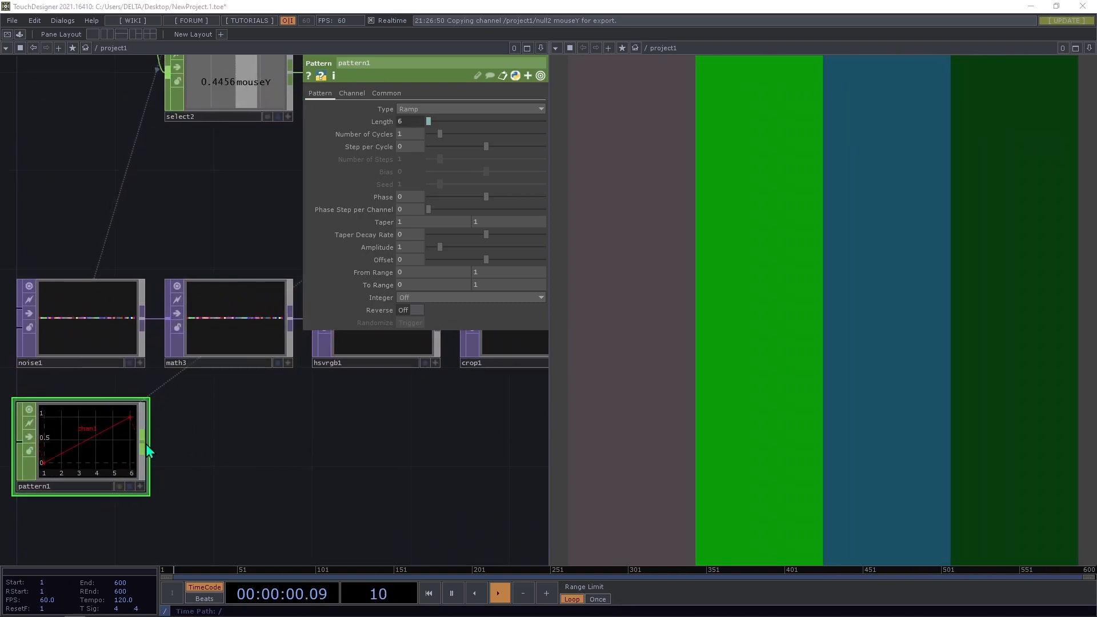
pyautogui.click(145, 443)
pyautogui.click(54, 309)
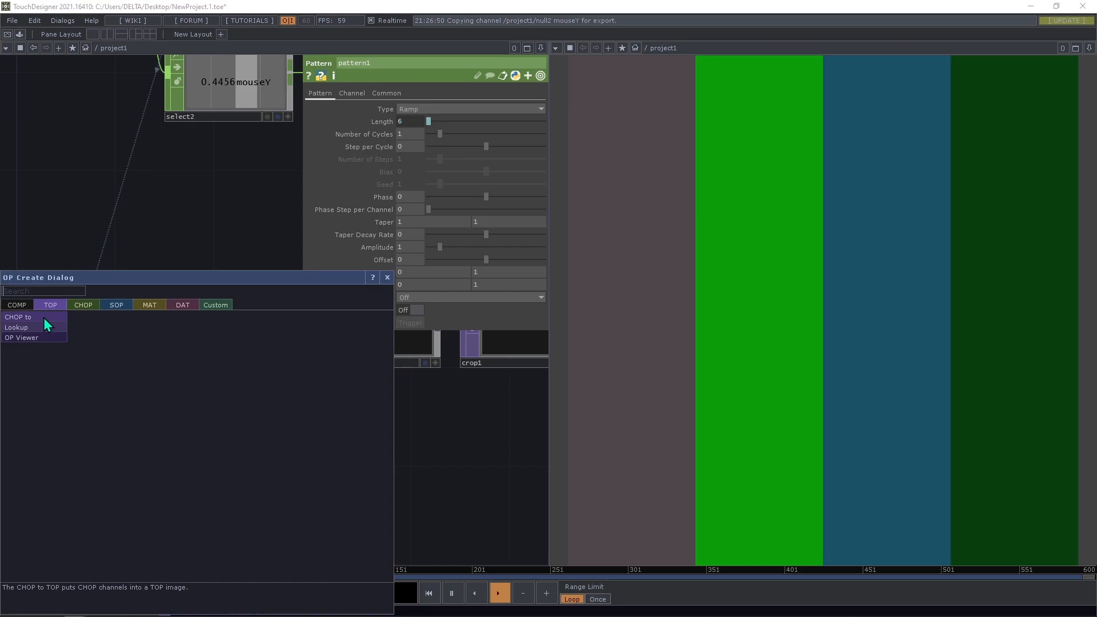
pyautogui.click(43, 318)
pyautogui.click(216, 439)
pyautogui.moveTo(216, 439); pyautogui.dragTo(241, 447)
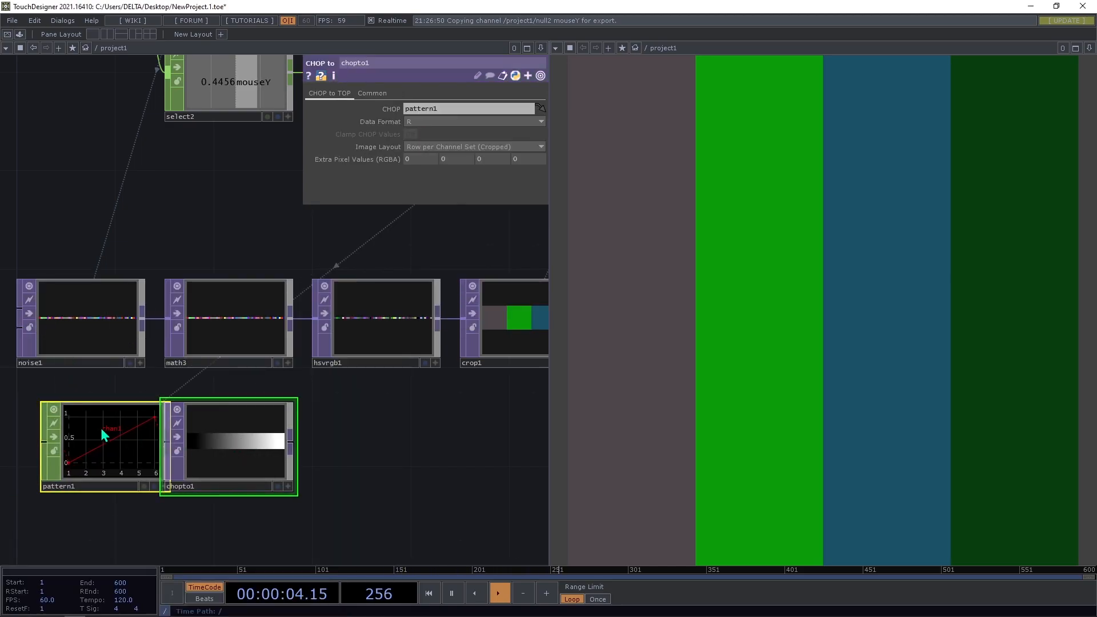
pyautogui.moveTo(108, 429); pyautogui.dragTo(80, 443)
pyautogui.click(212, 436)
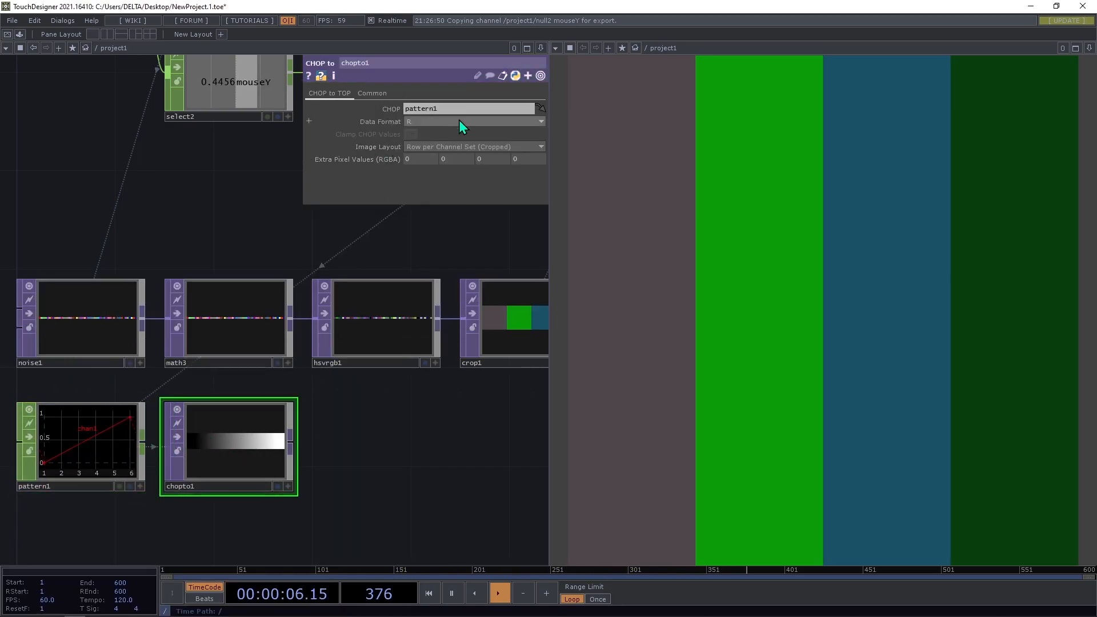
# Set chopto1's pixel format to 32-bit float (Mono) and its viewer smoothness to Nearest Pixel.
pyautogui.click(367, 93)
pyautogui.click(437, 194)
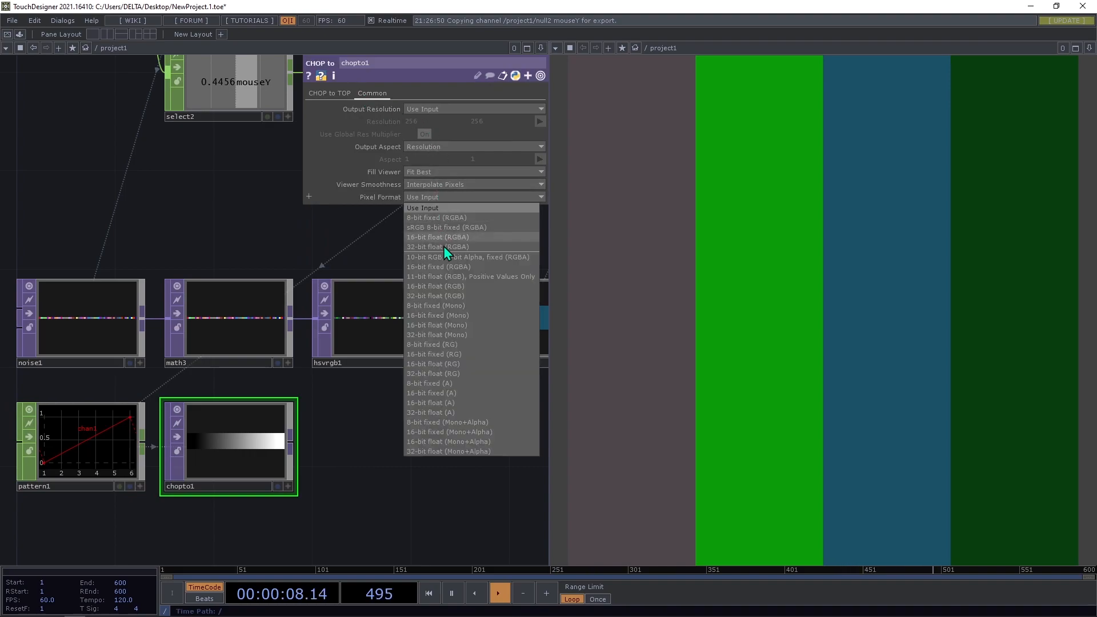
pyautogui.click(458, 336)
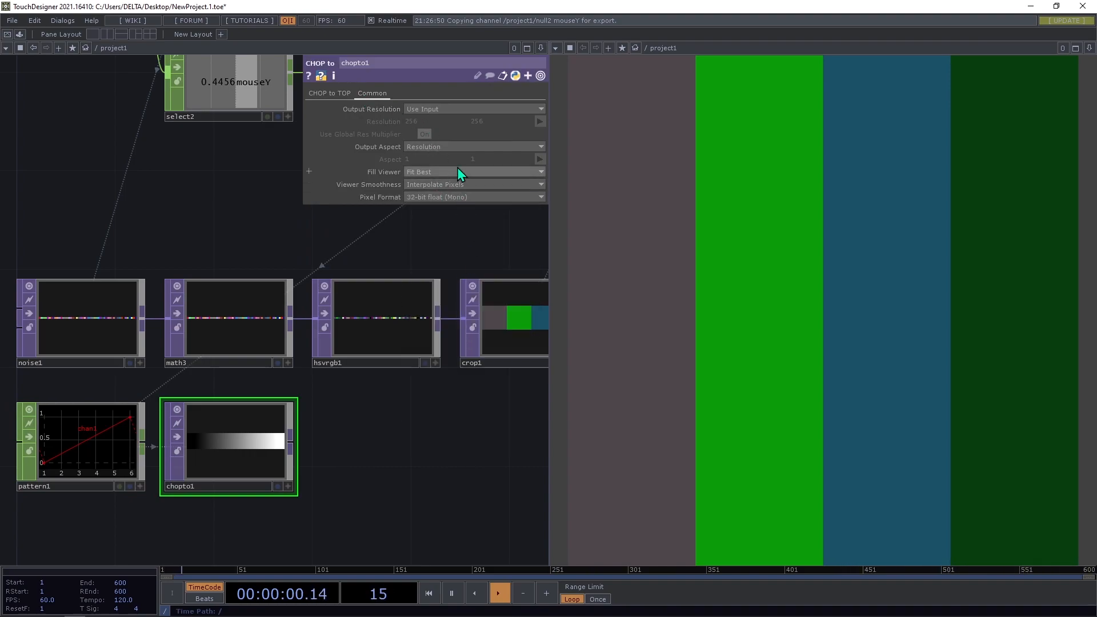
pyautogui.click(455, 183)
pyautogui.click(451, 193)
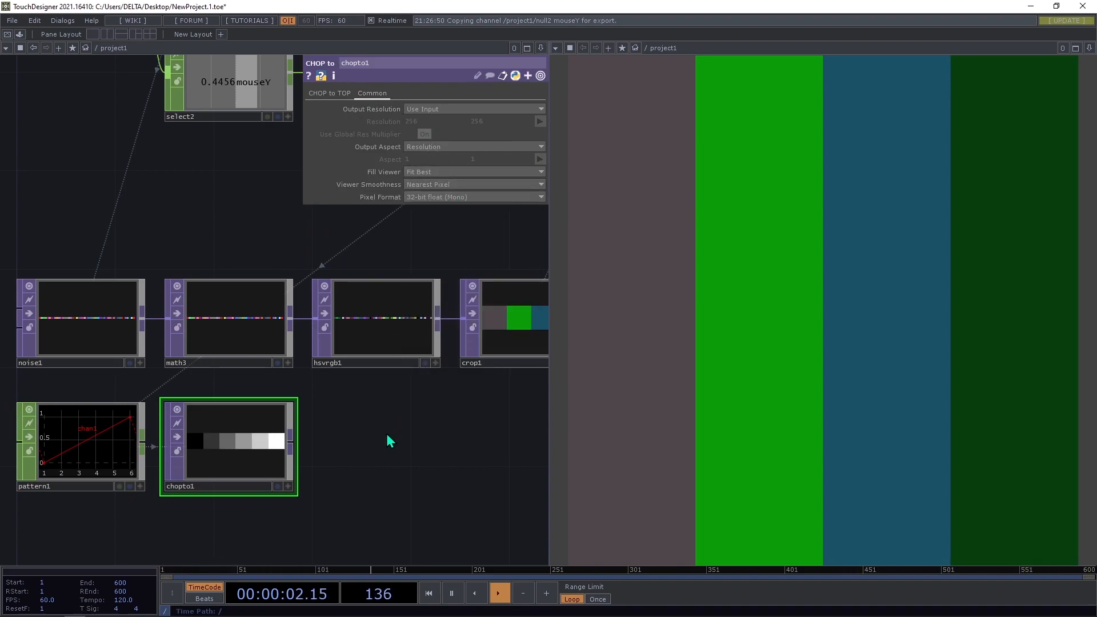
# Add a Flip TOP after chopto1 and set its Flop option to Bottom Left.
pyautogui.moveTo(387, 440); pyautogui.dragTo(270, 398)
pyautogui.scroll(-3, 213, 225)
pyautogui.scroll(3, 207, 343)
pyautogui.moveTo(206, 377); pyautogui.dragTo(236, 472)
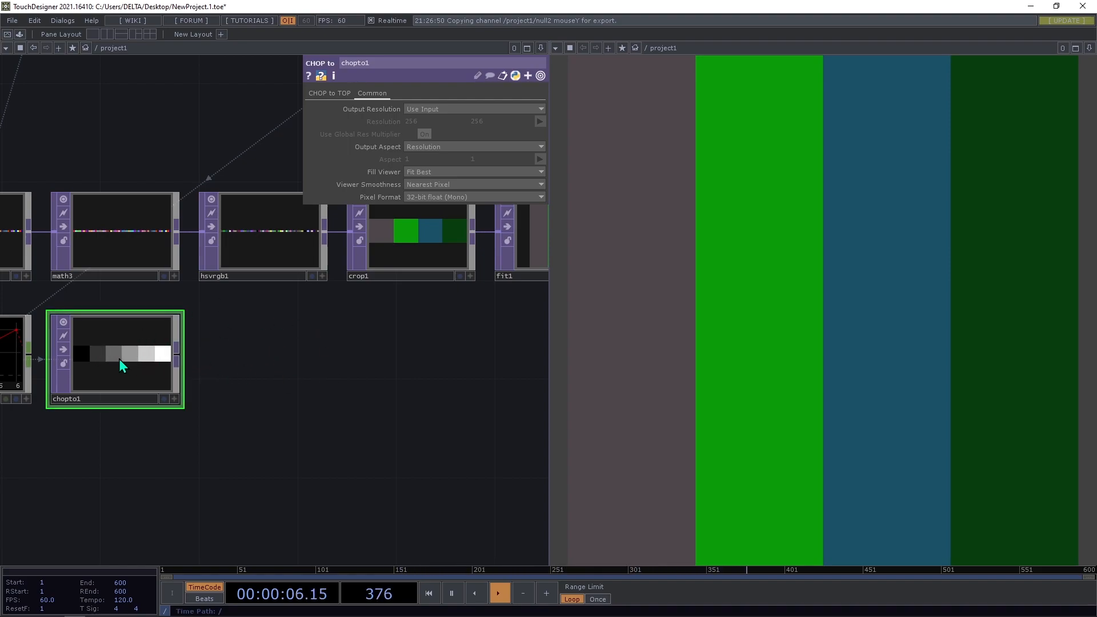
pyautogui.rightClick(179, 358)
pyautogui.write('f')
pyautogui.click(83, 251)
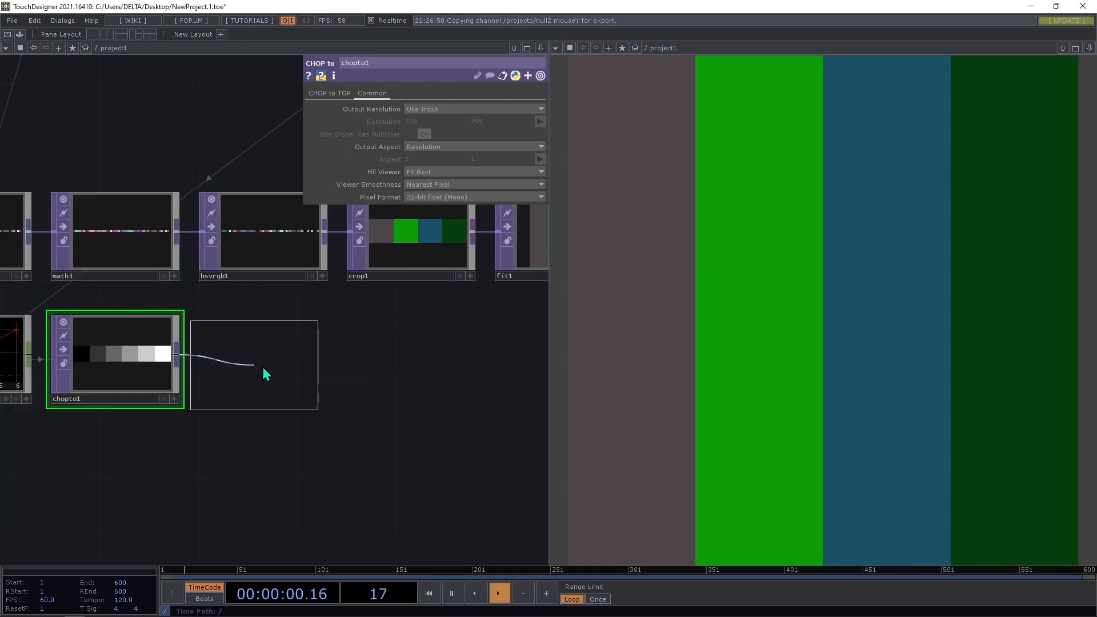
pyautogui.click(252, 361)
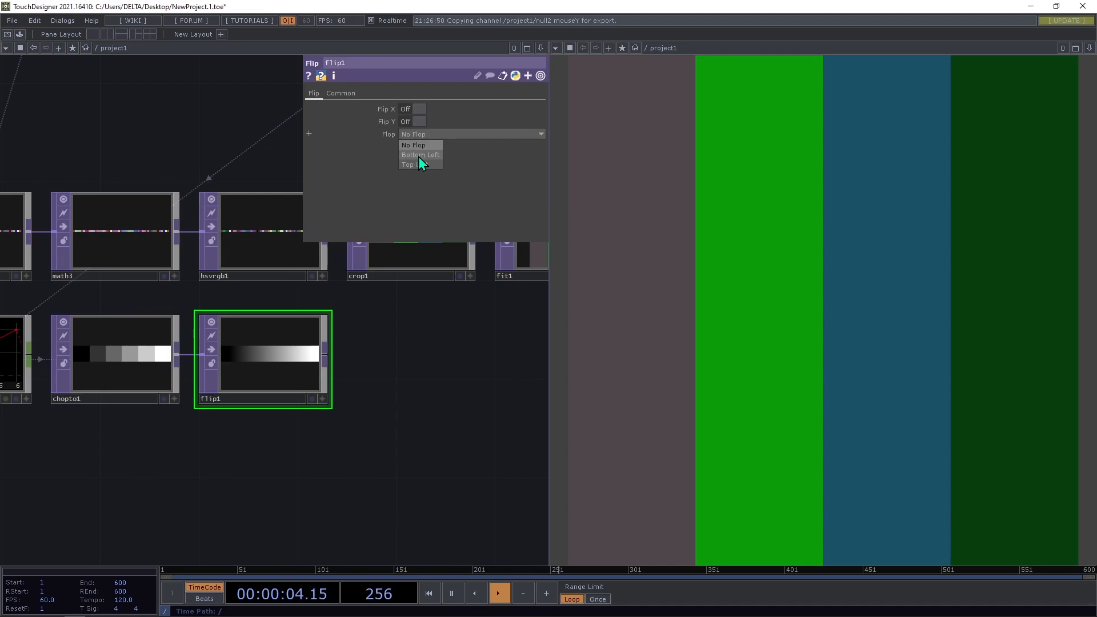
pyautogui.click(418, 158)
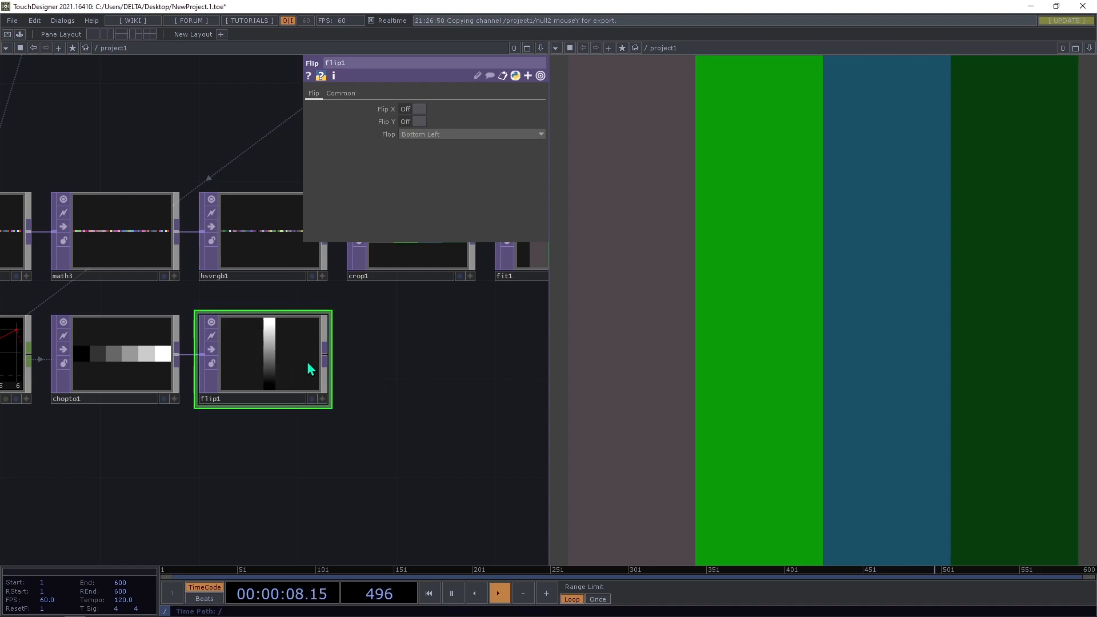
# Move flip1 below crop1 and set both its input smoothness and viewer smoothness to Nearest Pixel.
pyautogui.moveTo(380, 369); pyautogui.dragTo(300, 397)
pyautogui.moveTo(204, 389); pyautogui.dragTo(330, 386)
pyautogui.moveTo(451, 430); pyautogui.dragTo(362, 431)
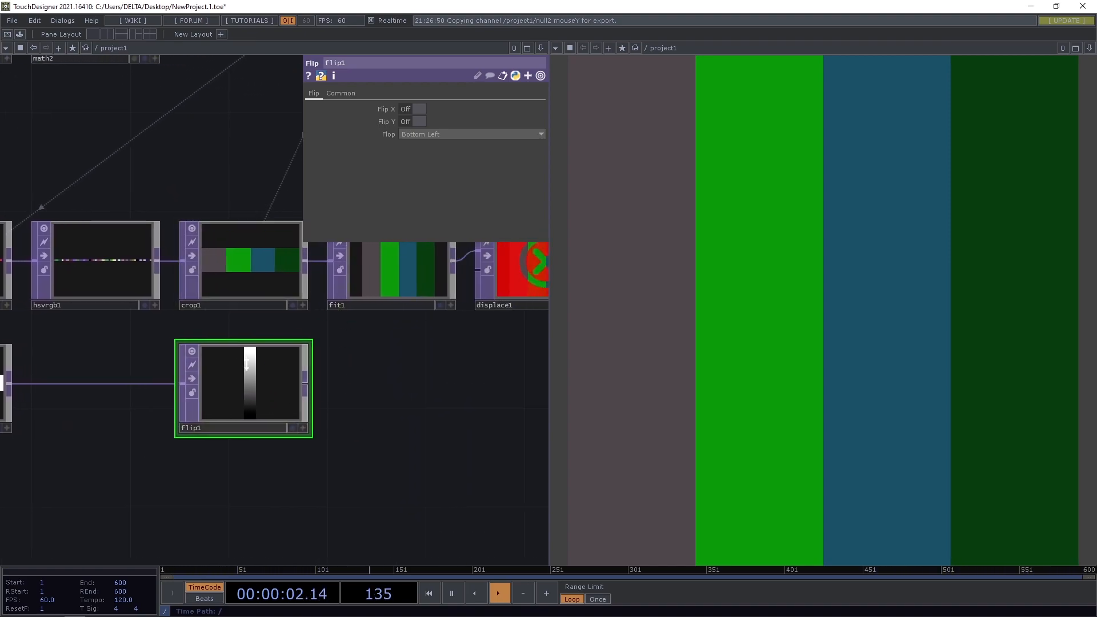
pyautogui.click(341, 97)
pyautogui.click(464, 173)
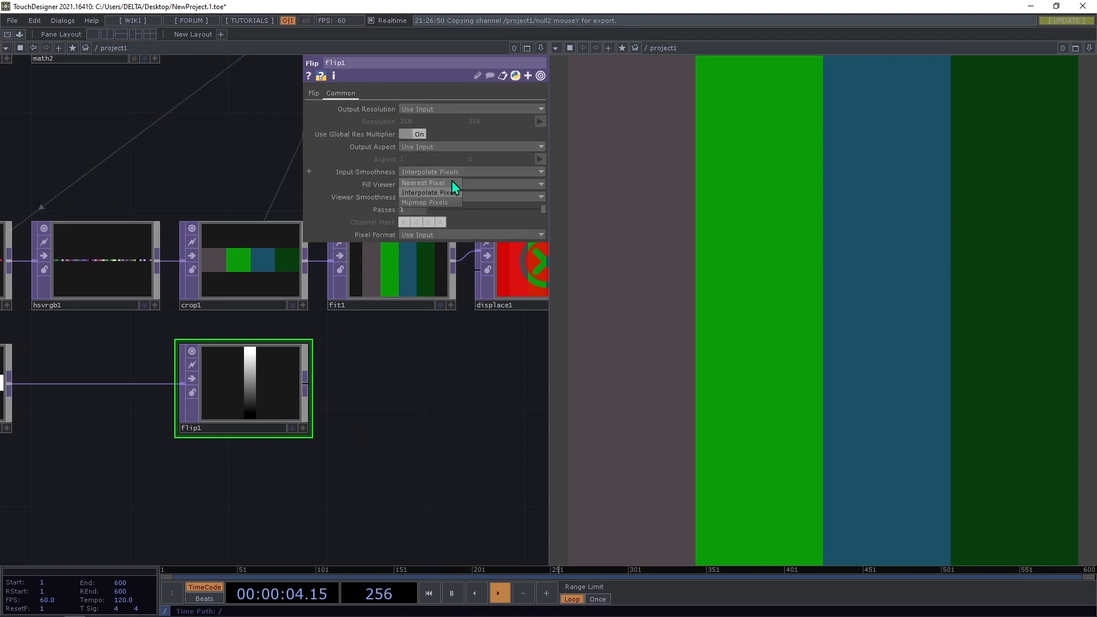
pyautogui.click(451, 182)
pyautogui.click(449, 195)
pyautogui.click(444, 203)
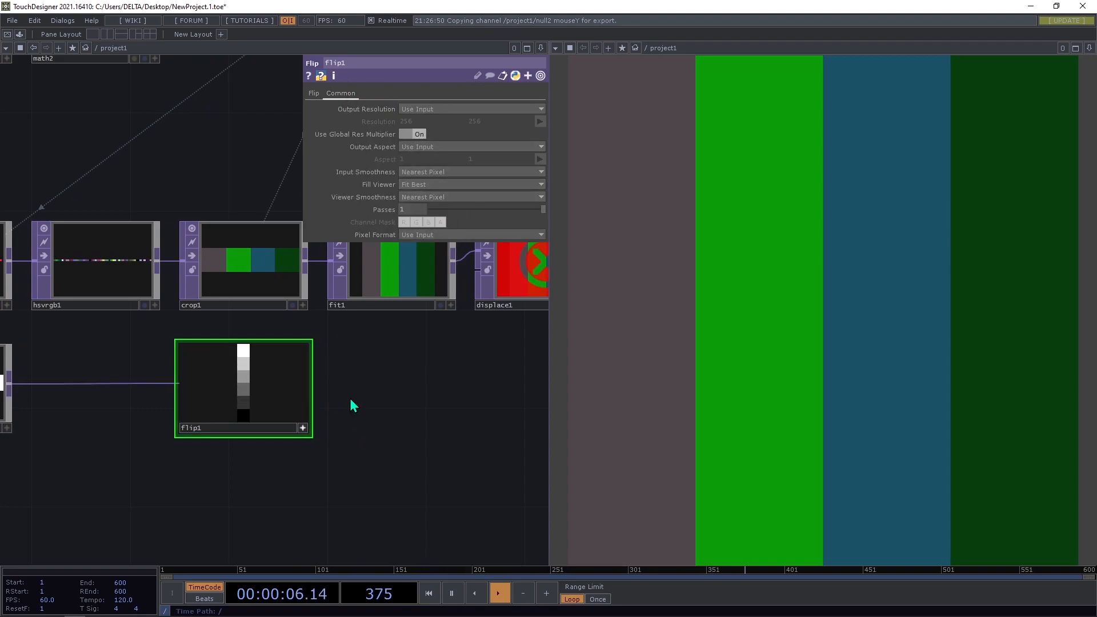
# Connect the output of flip1 to the second input of displace1.
pyautogui.moveTo(306, 434); pyautogui.dragTo(367, 290)
pyautogui.moveTo(396, 381); pyautogui.dragTo(317, 387)
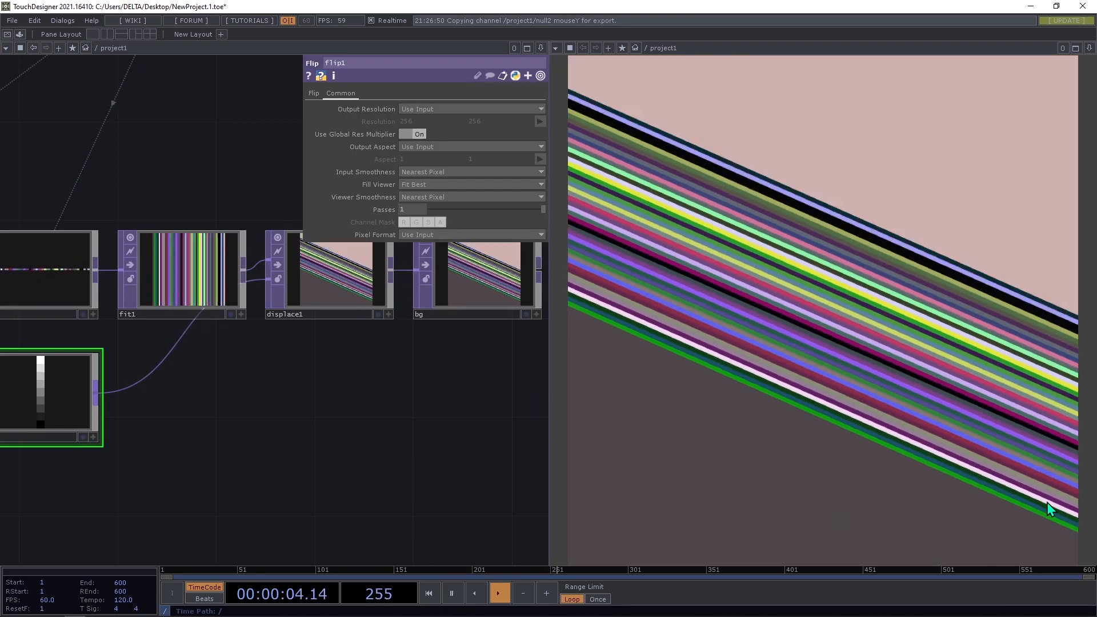
pyautogui.moveTo(366, 434); pyautogui.dragTo(331, 495)
# Set displace1's vertical source to None.
pyautogui.click(293, 337)
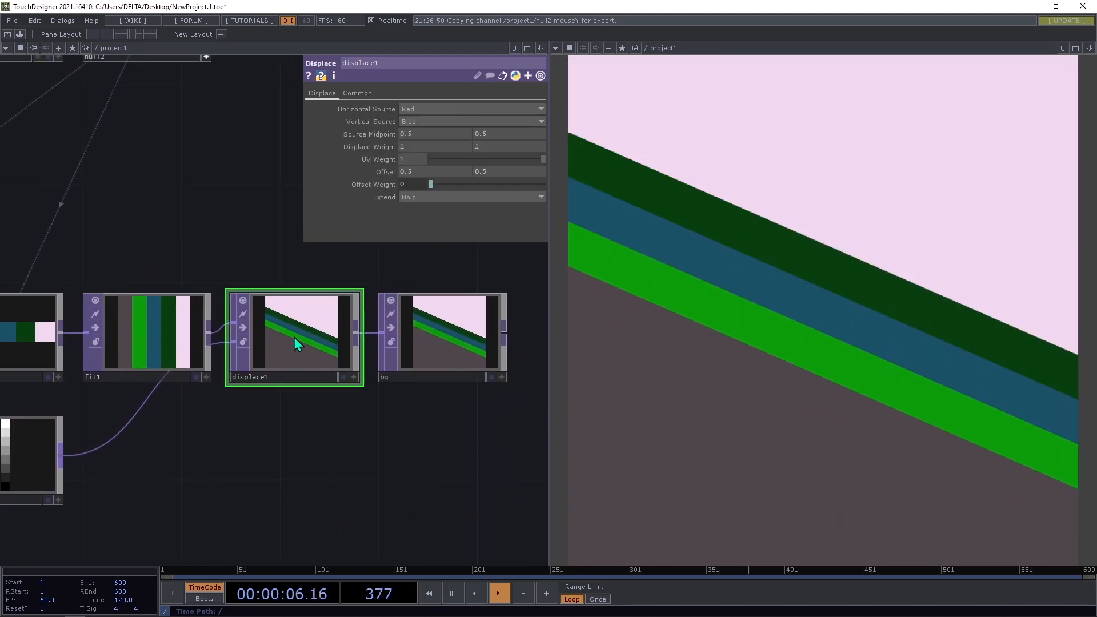
pyautogui.moveTo(304, 462); pyautogui.dragTo(257, 469)
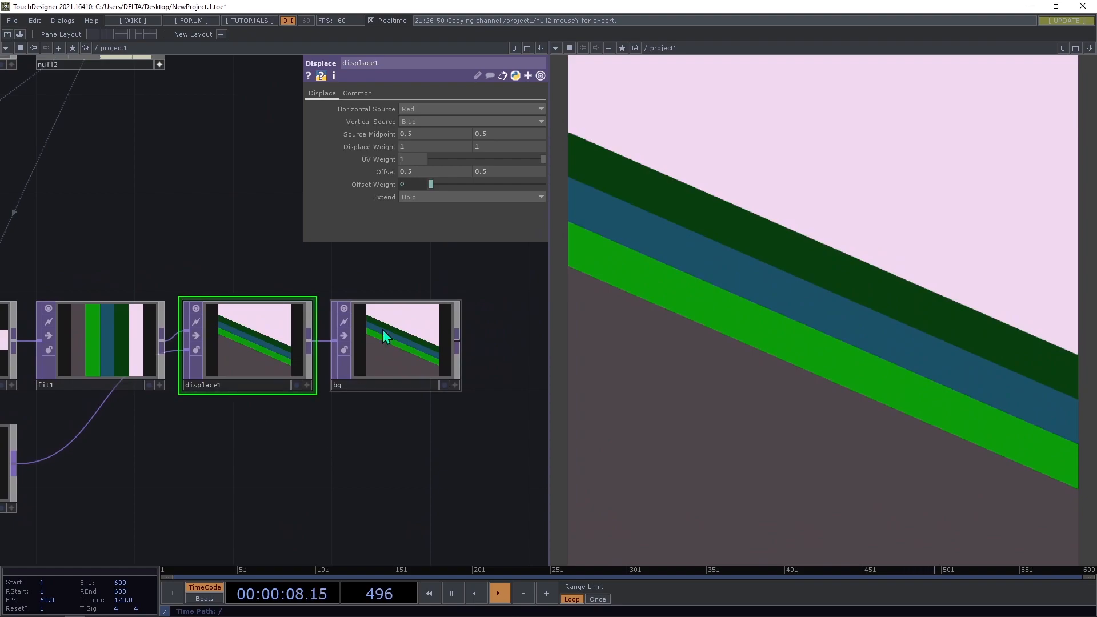
pyautogui.click(430, 120)
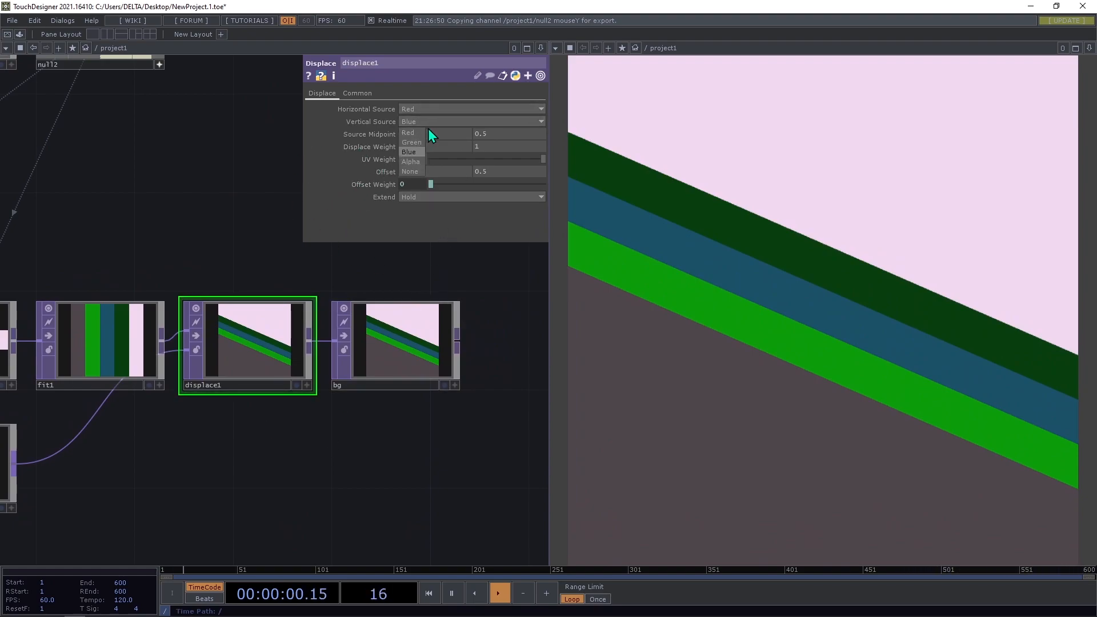
pyautogui.click(414, 170)
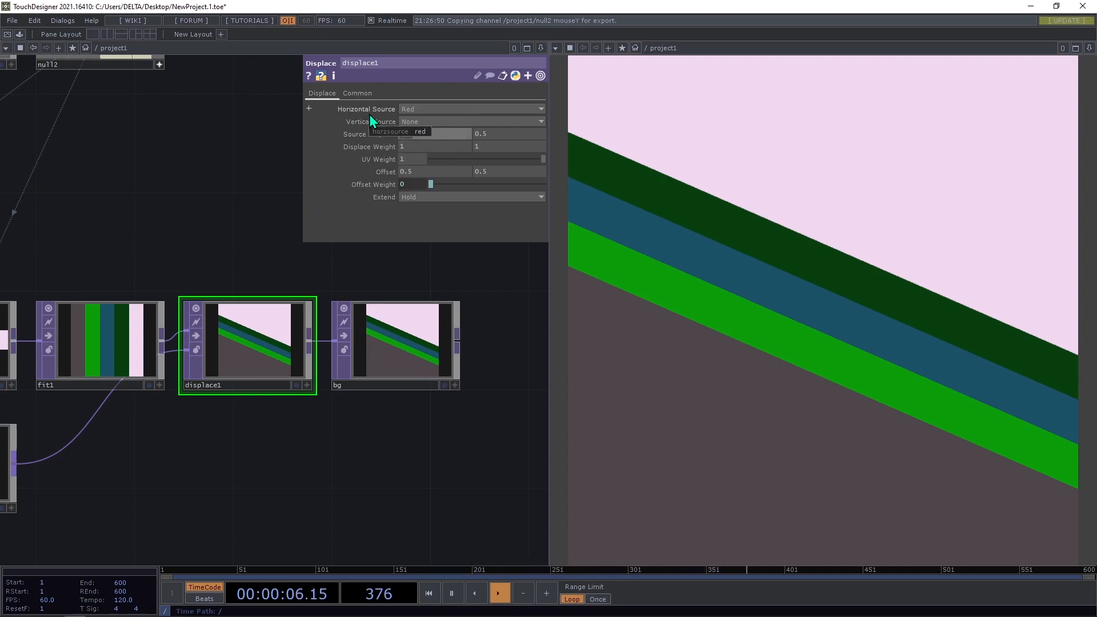
# Set displace1's source midpoint to 0, 0 and its vertical displace weight to 0.
pyautogui.click(492, 135)
pyautogui.write('0')
pyautogui.press('Return')
pyautogui.click(496, 147)
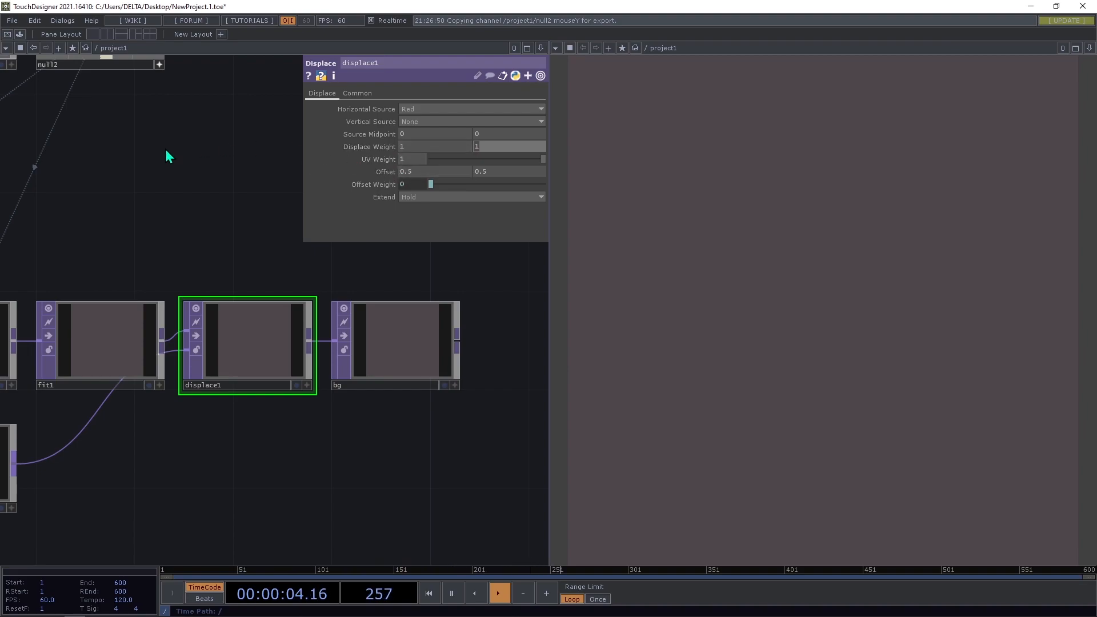
pyautogui.moveTo(165, 147); pyautogui.dragTo(170, 177)
pyautogui.write('0')
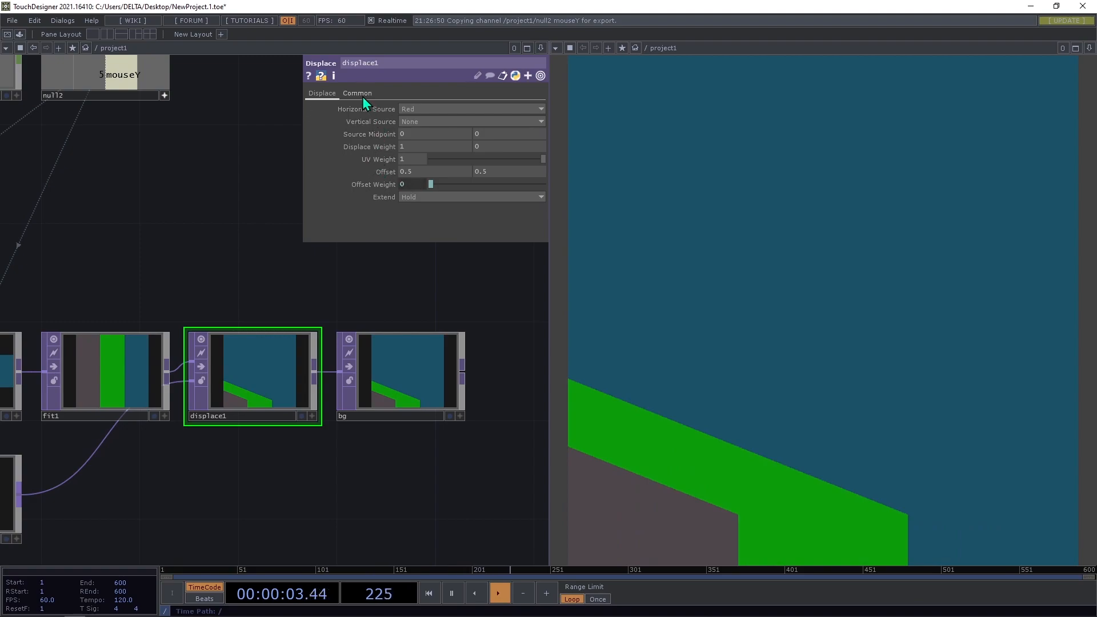
# Set displace1's input smoothness and viewer smoothness to Nearest Pixel.
pyautogui.click(358, 93)
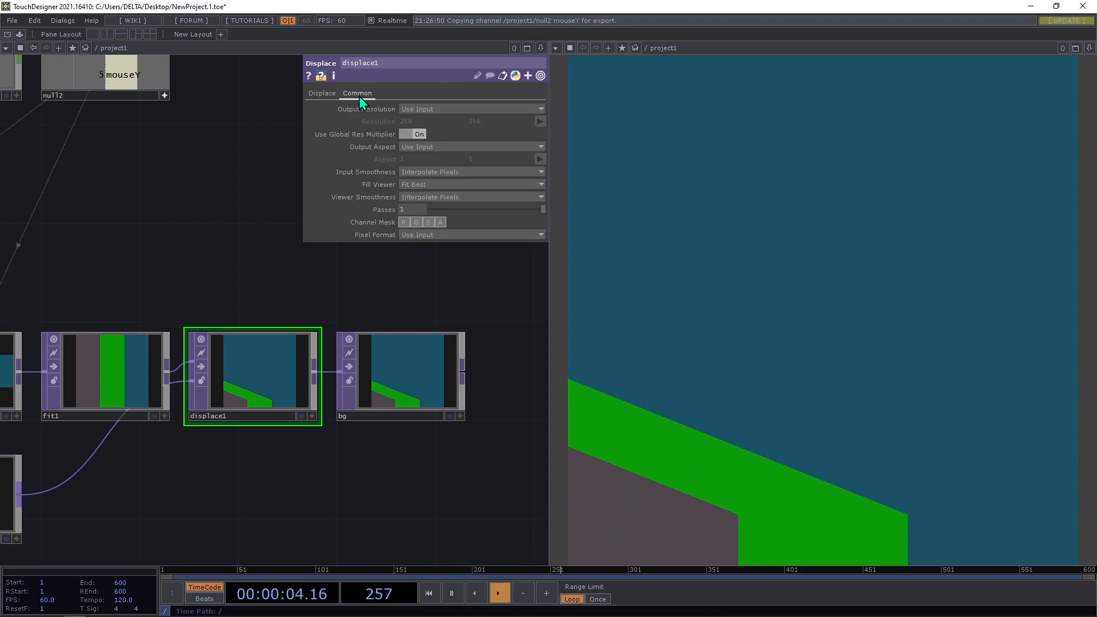
pyautogui.click(442, 197)
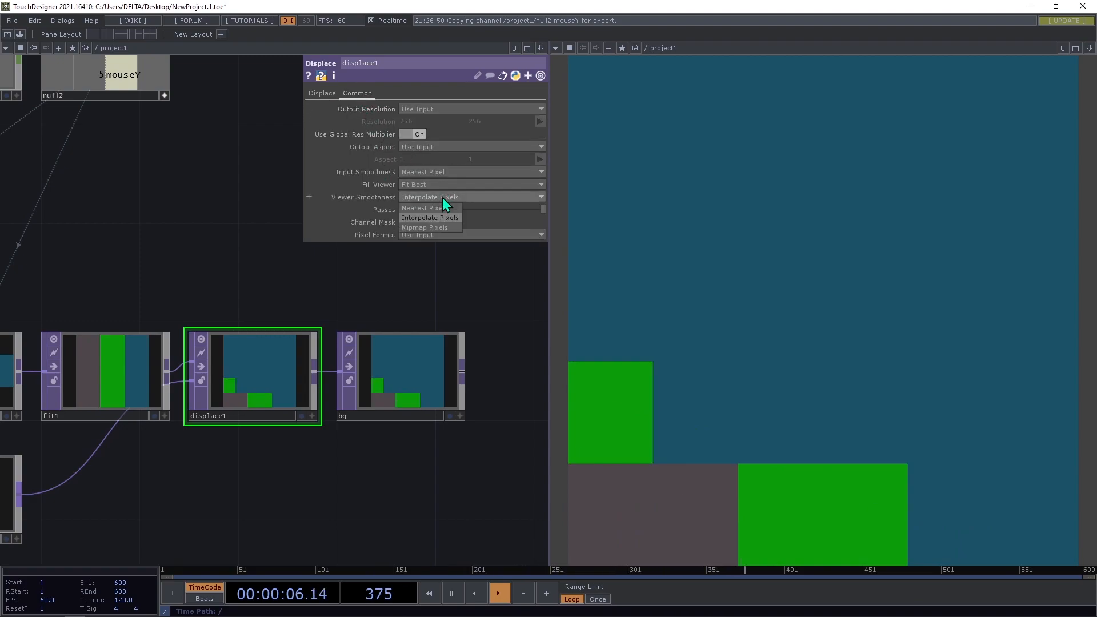
pyautogui.click(444, 206)
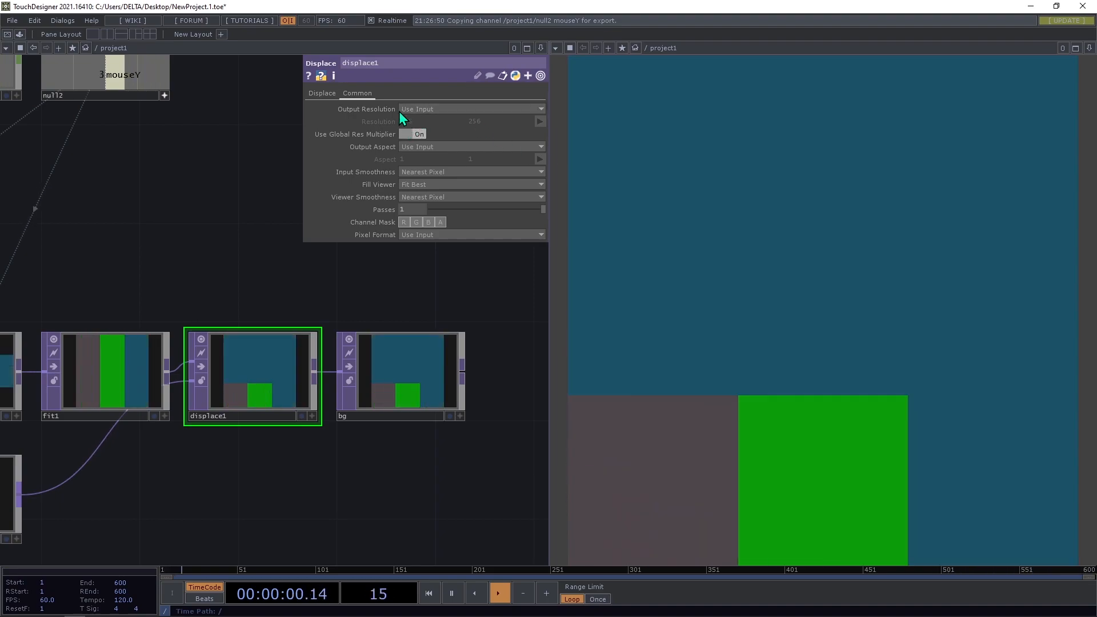
# Set the Extend mode of displace1 to Repeat.
pyautogui.click(322, 93)
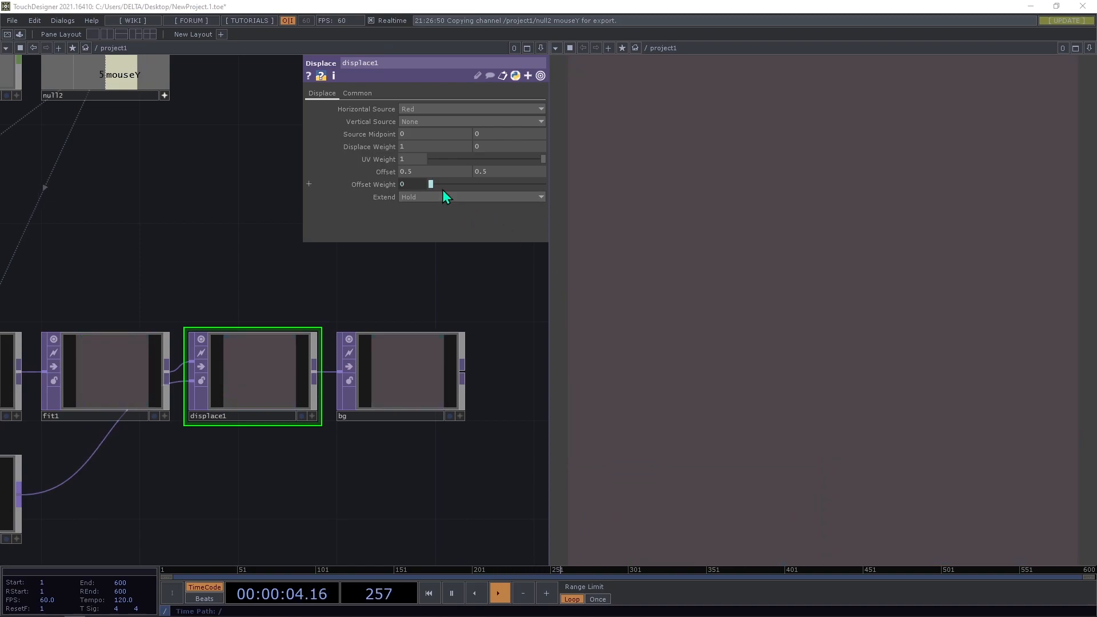
pyautogui.click(439, 196)
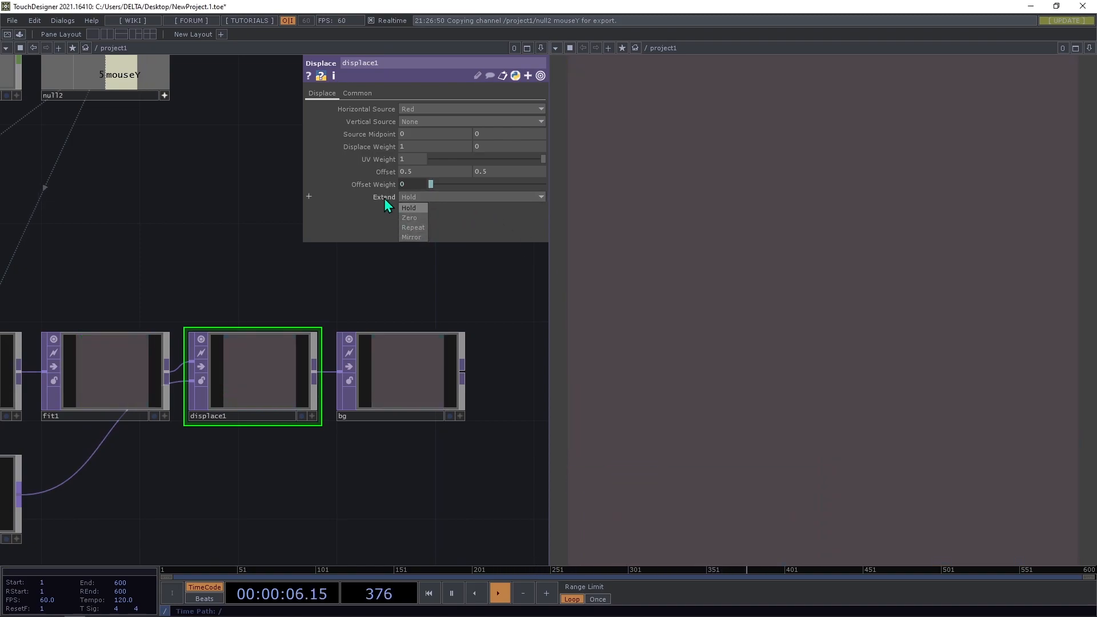
pyautogui.click(414, 228)
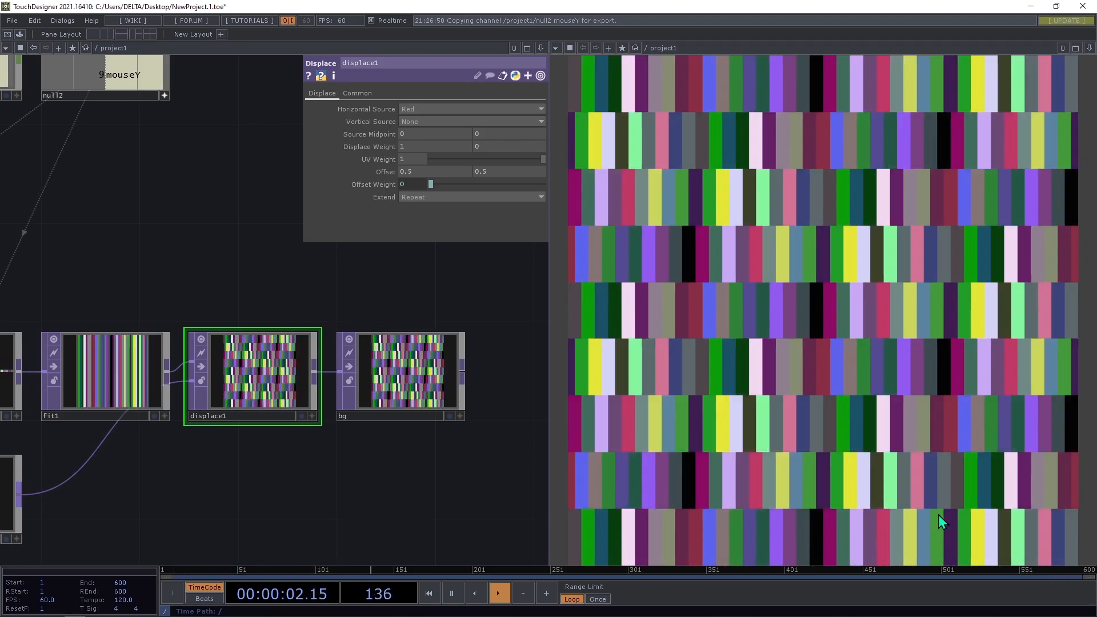
# Switch to Processing, run the P_1_2_3_01 sketch to compare its shifted rows, then close the sketch and minimize Processing.
pyautogui.hotkey('alt', 'Tab')
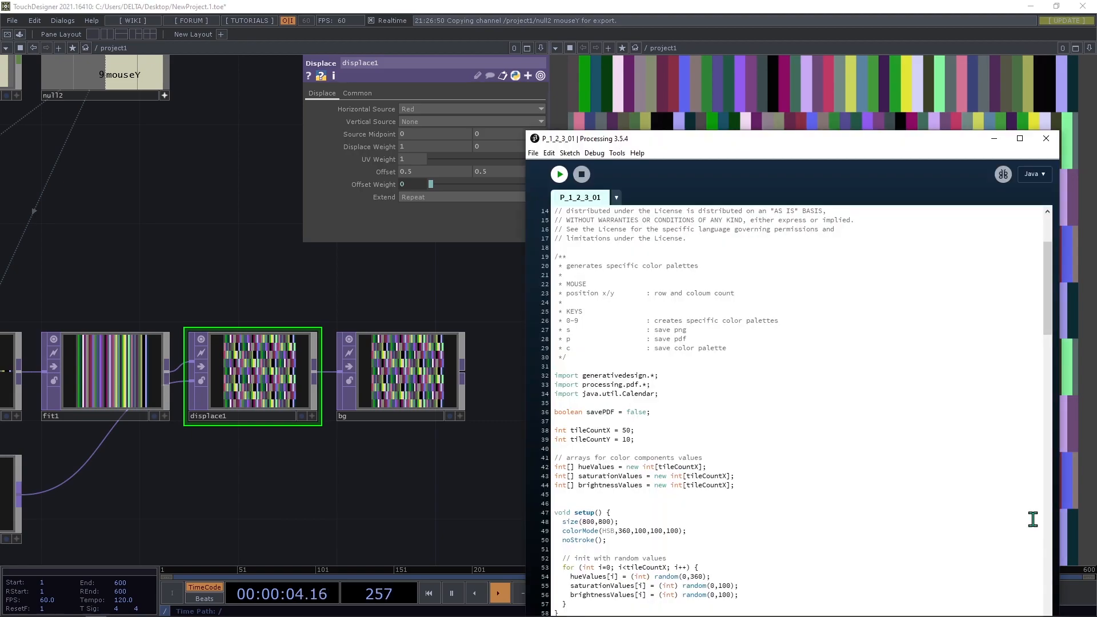
pyautogui.click(560, 174)
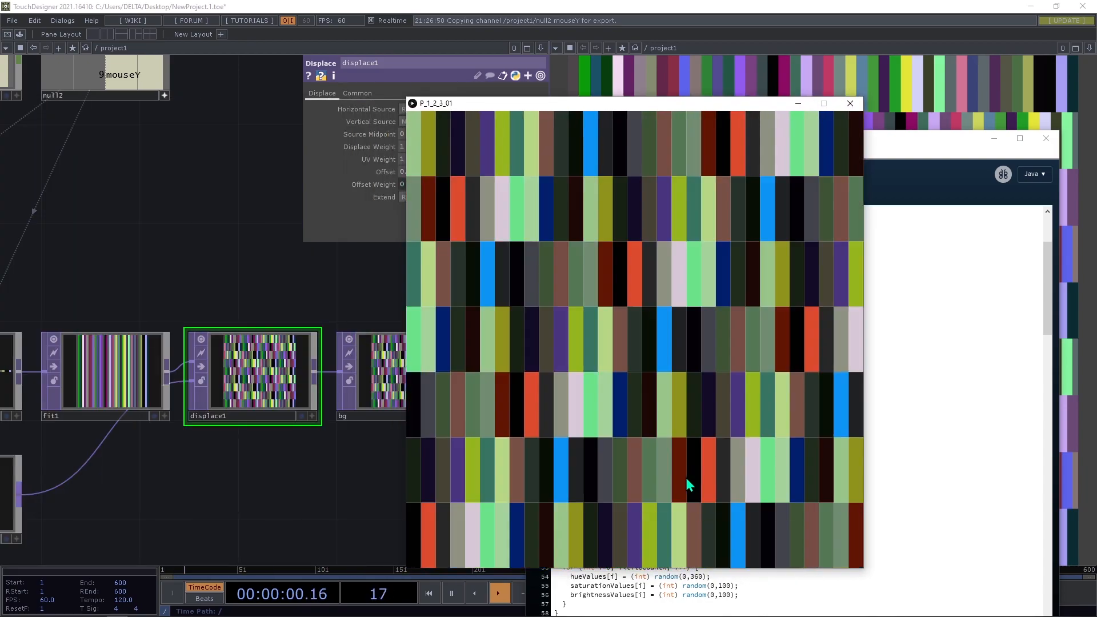
pyautogui.click(849, 103)
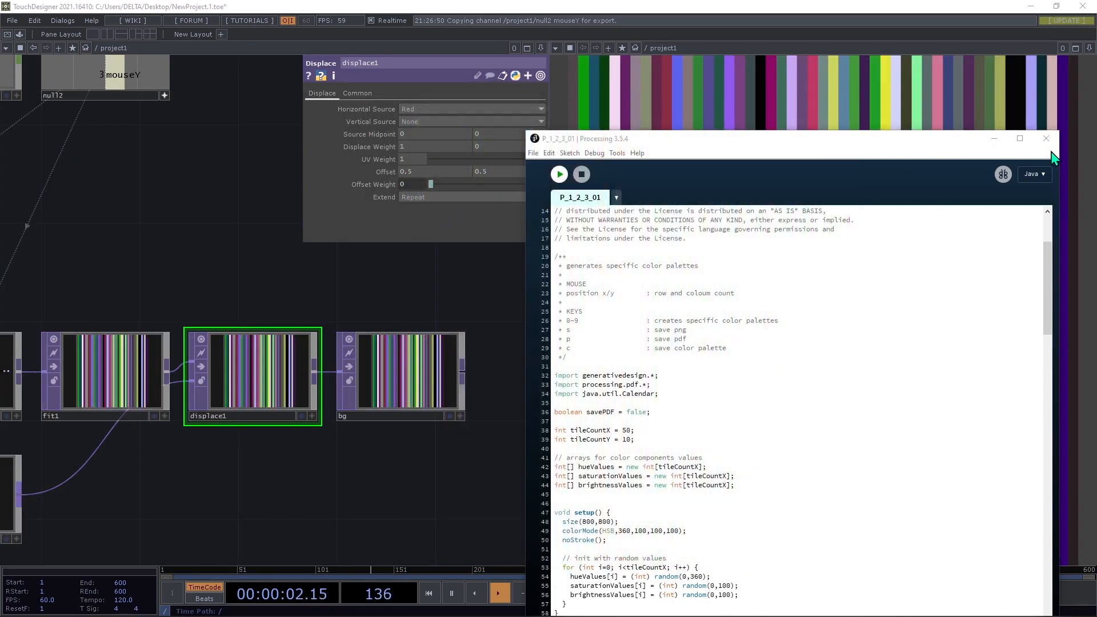
pyautogui.click(993, 139)
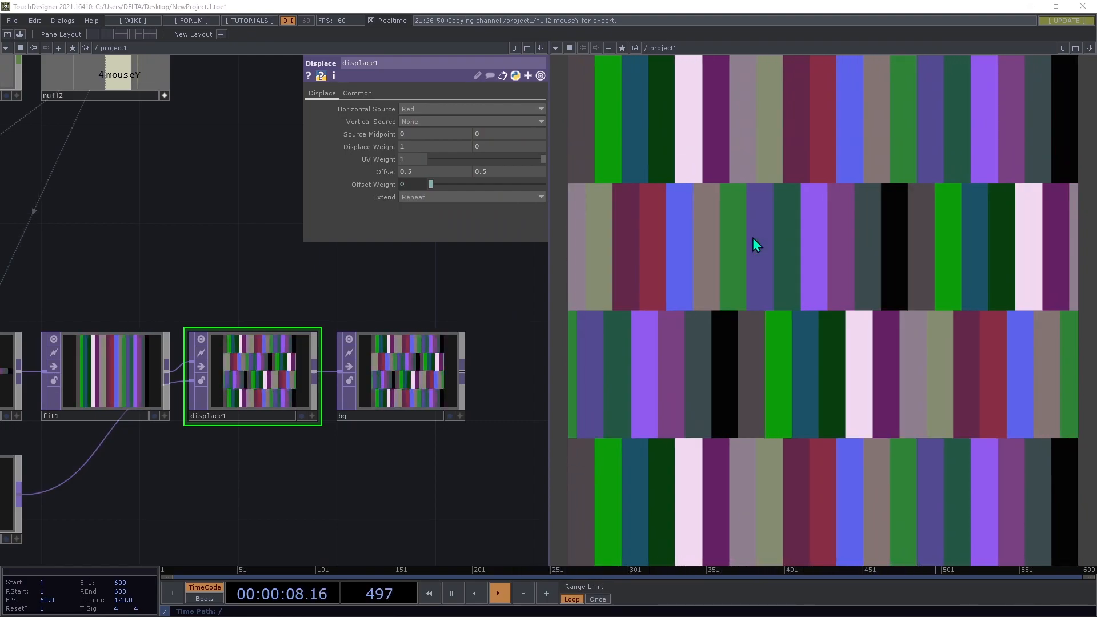
# Switch to Processing, run P_1_2_3_01 again to study how its color stripes respond, and minimize both windows.
pyautogui.hotkey('alt', 'Tab')
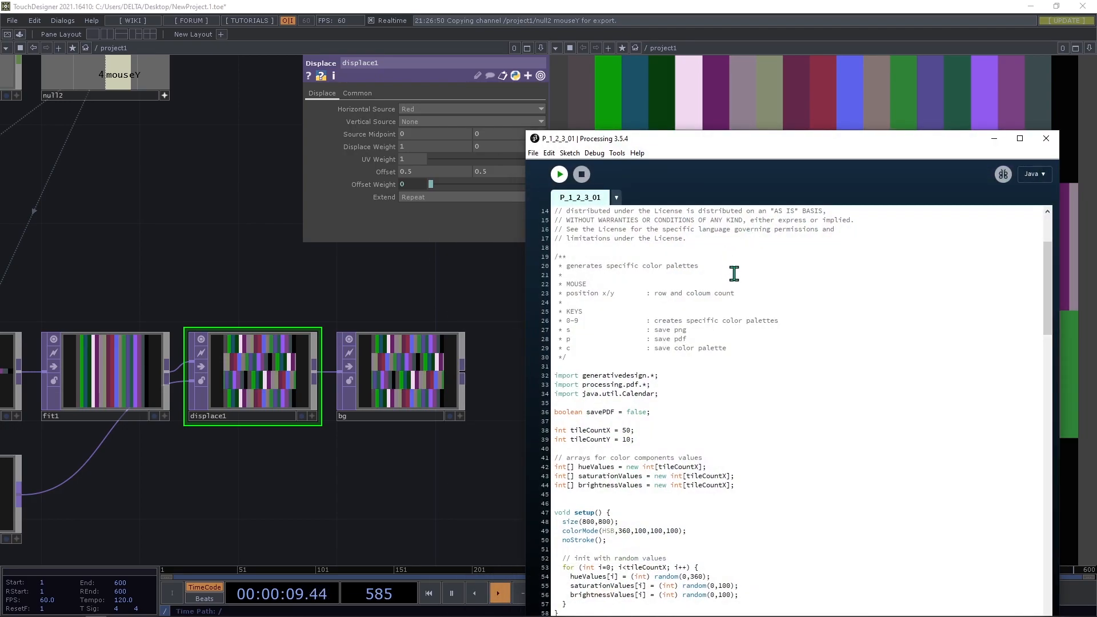
pyautogui.click(563, 178)
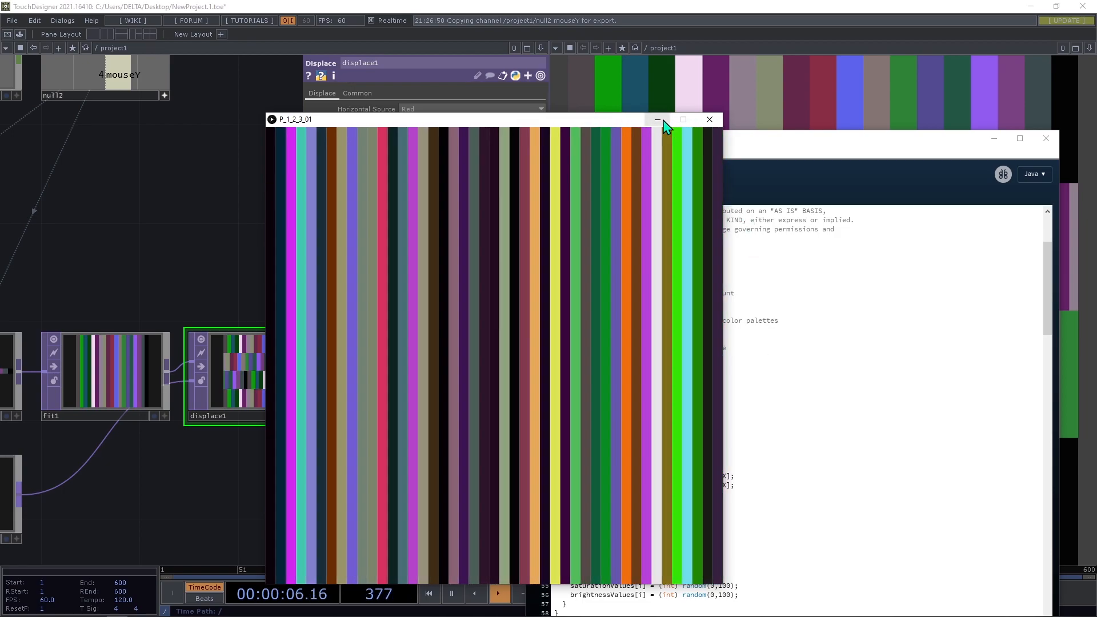
pyautogui.click(852, 156)
pyautogui.click(994, 138)
pyautogui.click(659, 124)
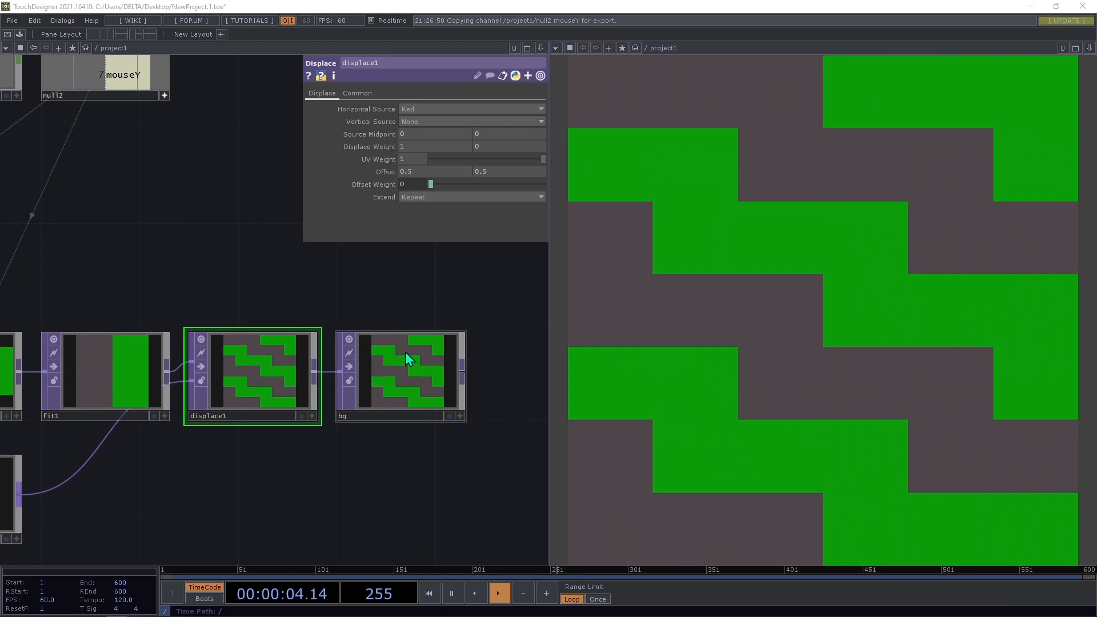
# Examine the mouse-to-grid mapping and tile-drawing loop in the Processing code, and return to TouchDesigner.
pyautogui.moveTo(306, 290); pyautogui.dragTo(403, 353)
pyautogui.scroll(-3, 256, 312)
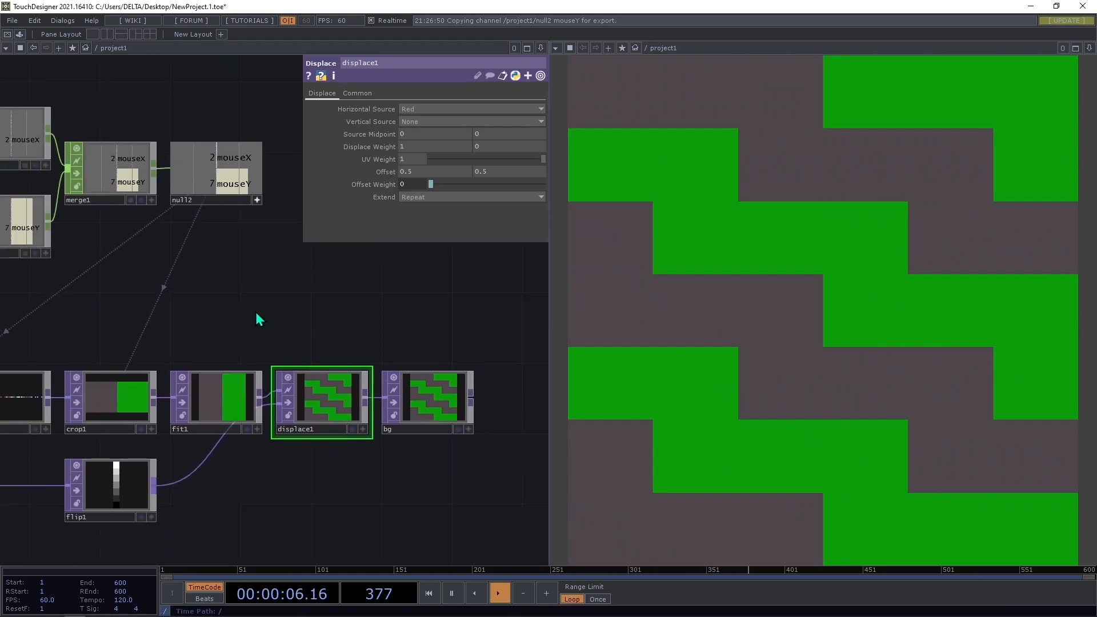
pyautogui.moveTo(263, 314); pyautogui.dragTo(271, 313)
pyautogui.moveTo(349, 326); pyautogui.dragTo(323, 380)
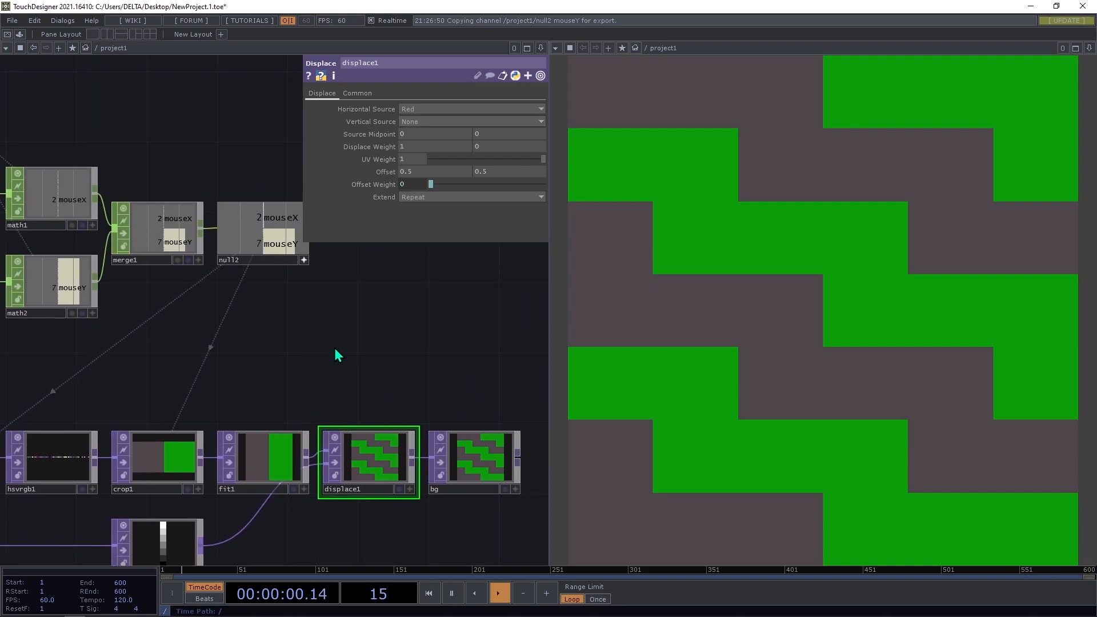
pyautogui.scroll(-3, 335, 349)
pyautogui.moveTo(341, 333); pyautogui.dragTo(290, 349)
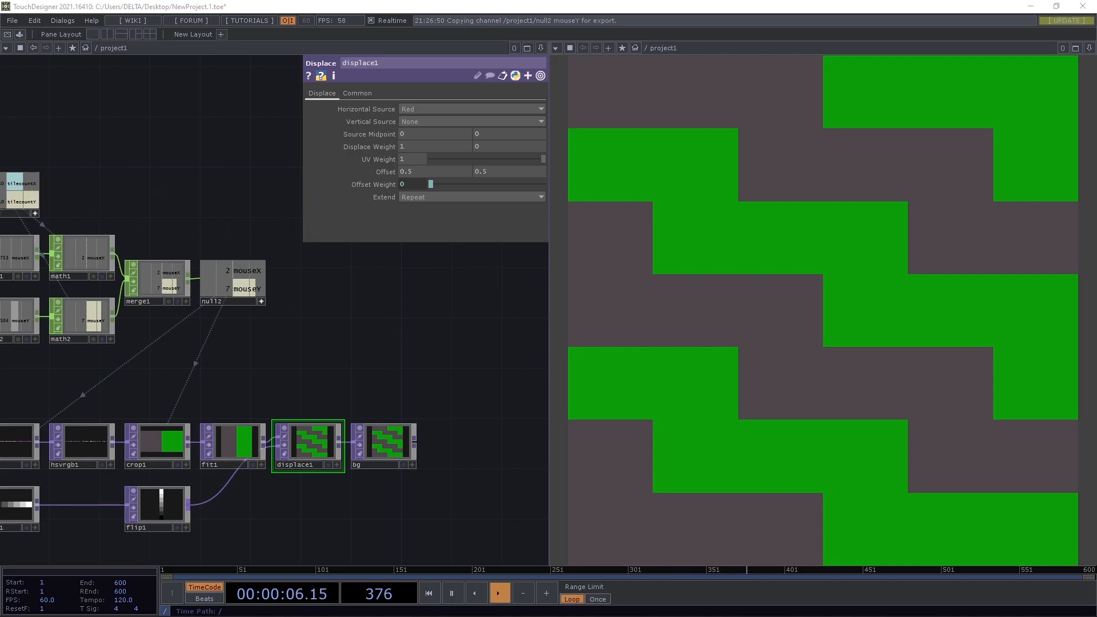
pyautogui.hotkey('alt', 'Tab')
pyautogui.scroll(-8, 677, 404)
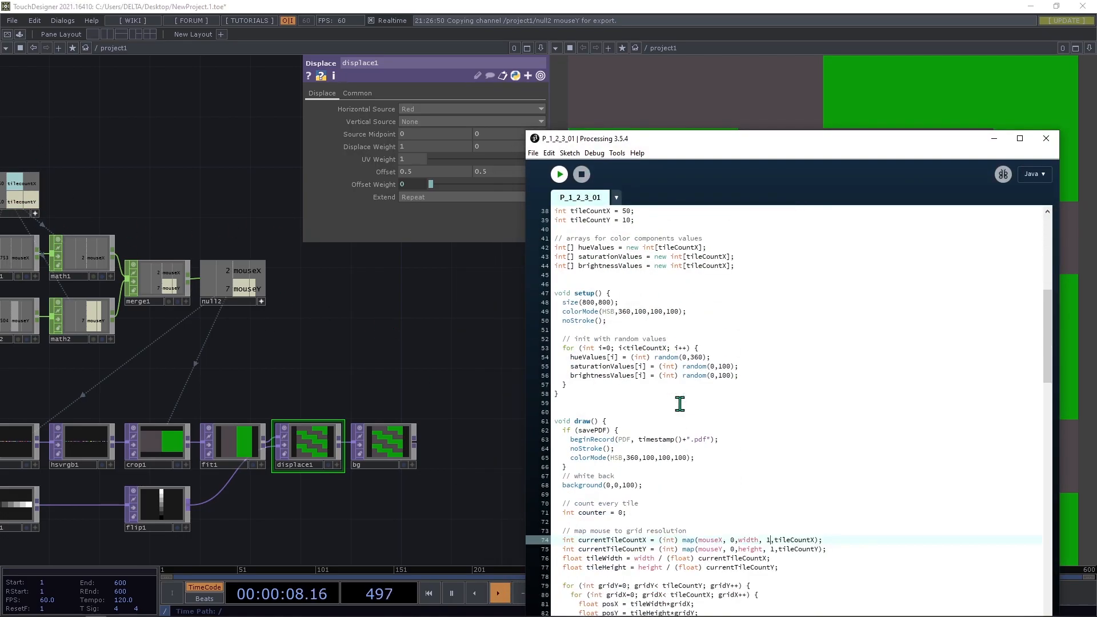
pyautogui.scroll(-4, 676, 415)
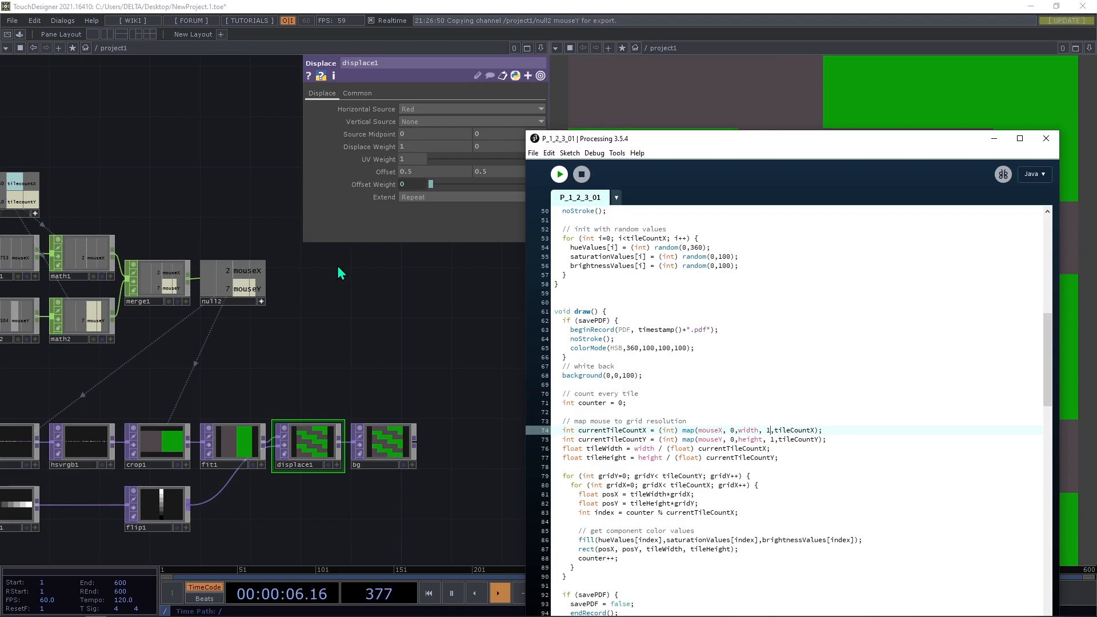
pyautogui.click(394, 299)
pyautogui.hotkey('alt', 'Tab')
pyautogui.click(383, 321)
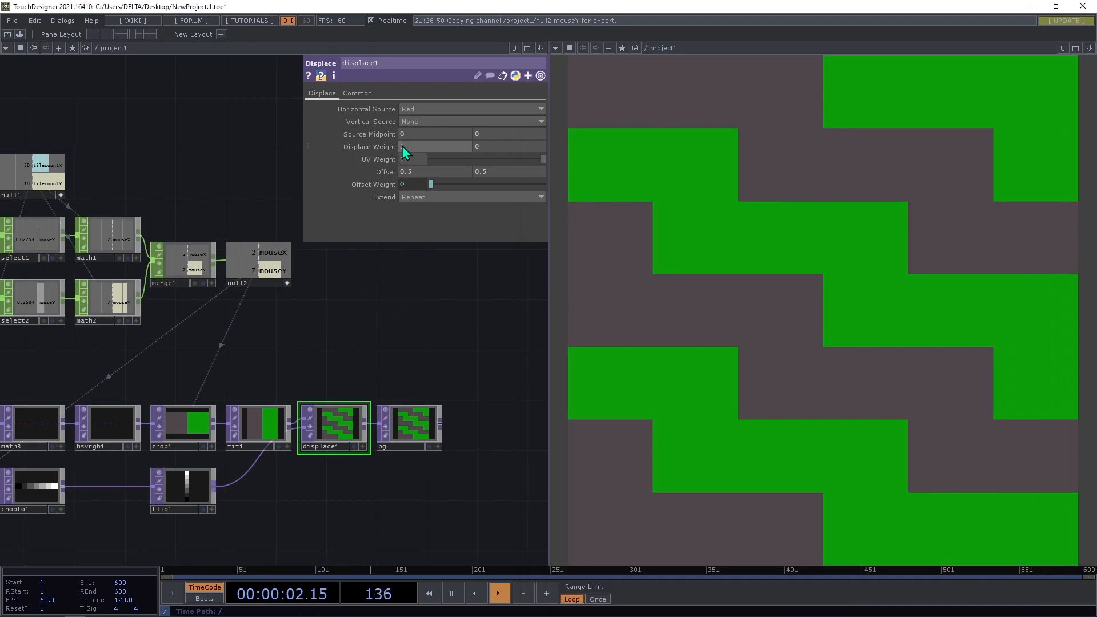
# Reference null2's mouseX in displace1's horizontal displace weight and set its expression to parent().width/op('null2')['mouseX'].
pyautogui.scroll(3, 281, 238)
pyautogui.moveTo(245, 266); pyautogui.dragTo(405, 149)
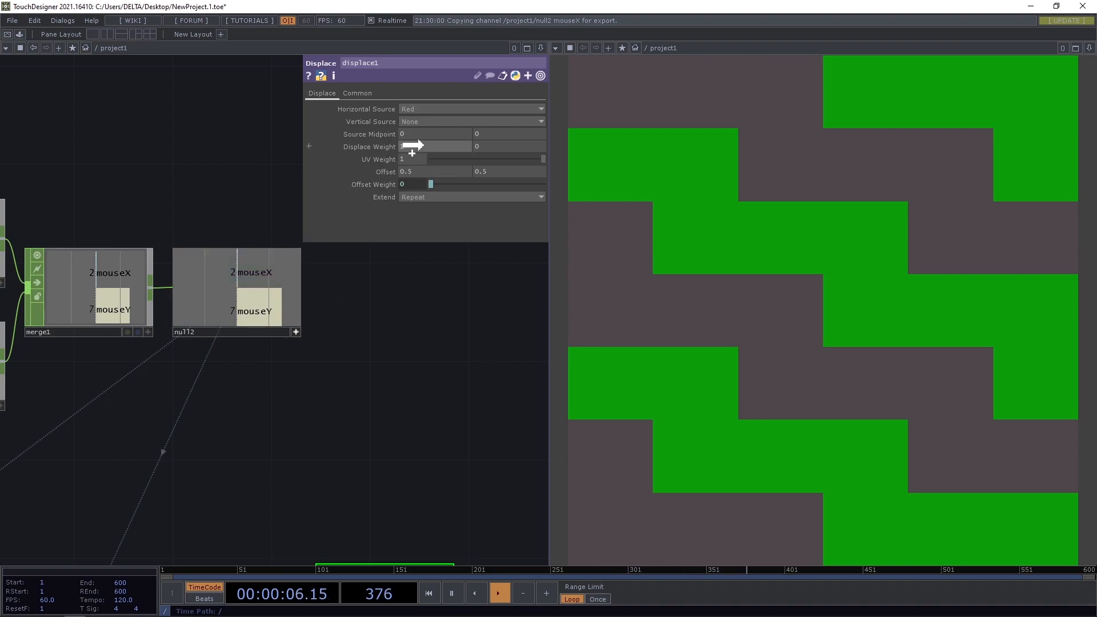
pyautogui.click(443, 139)
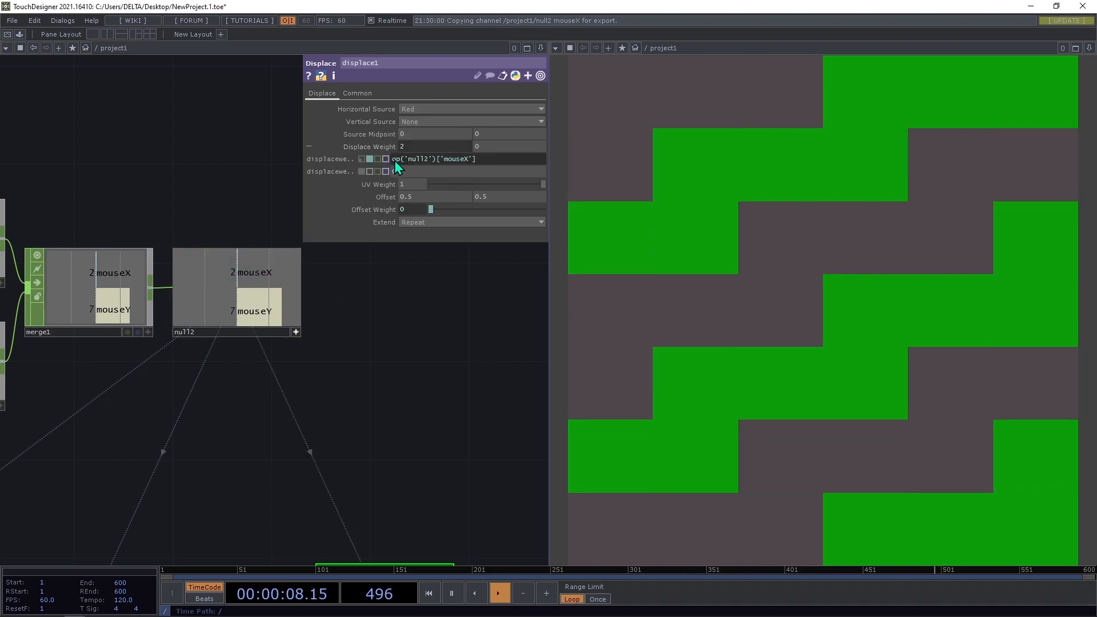
pyautogui.write('paren')
pyautogui.write('t().wid')
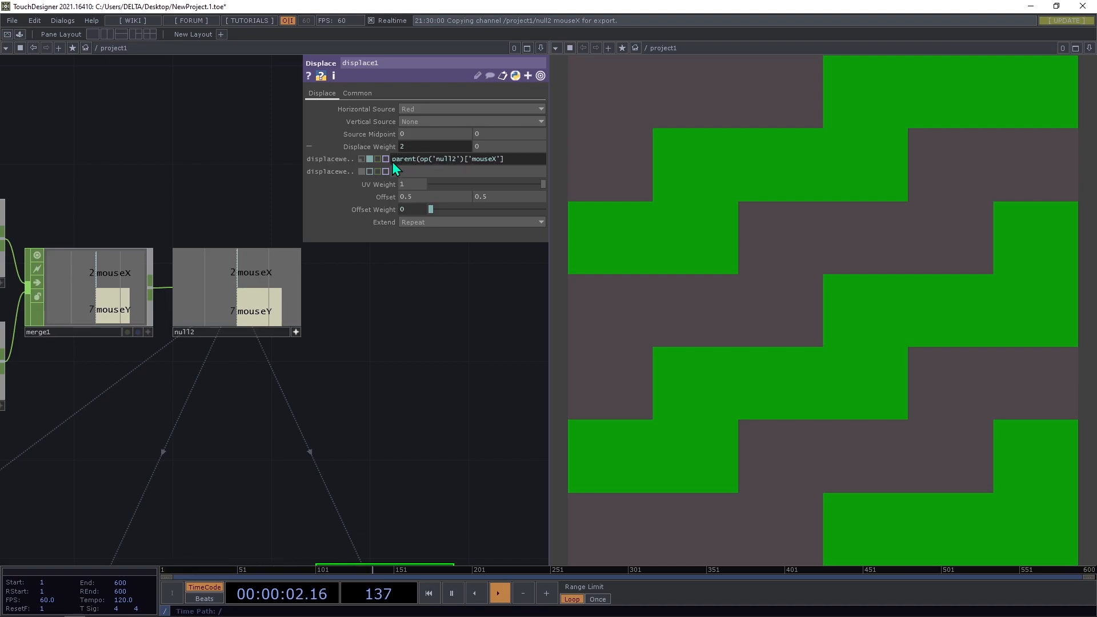
pyautogui.write('th')
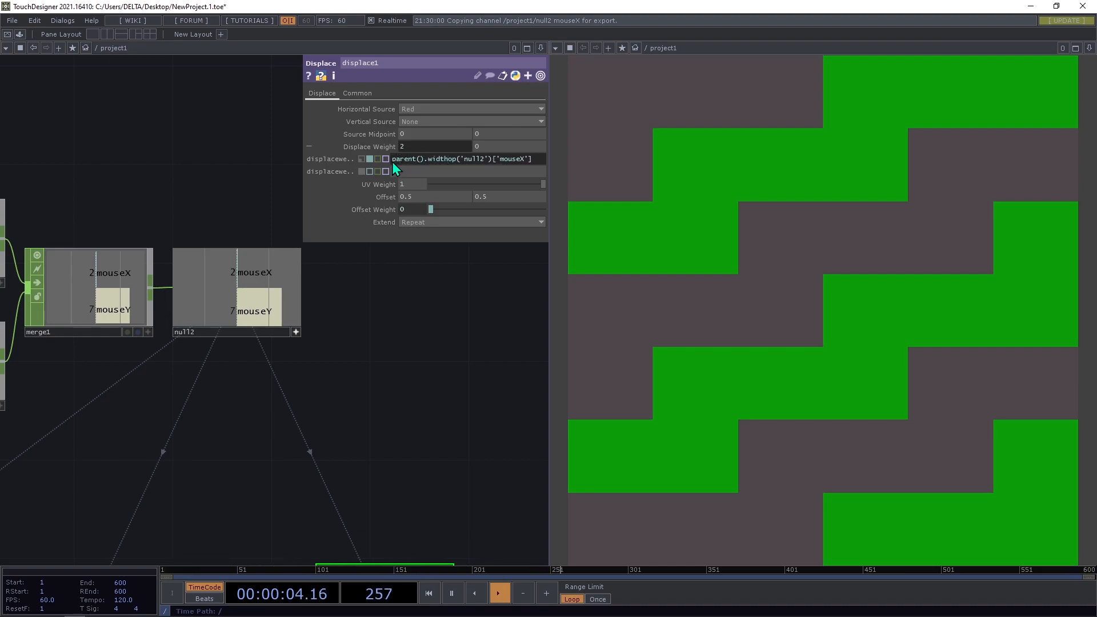
pyautogui.write('/')
pyautogui.press('Return')
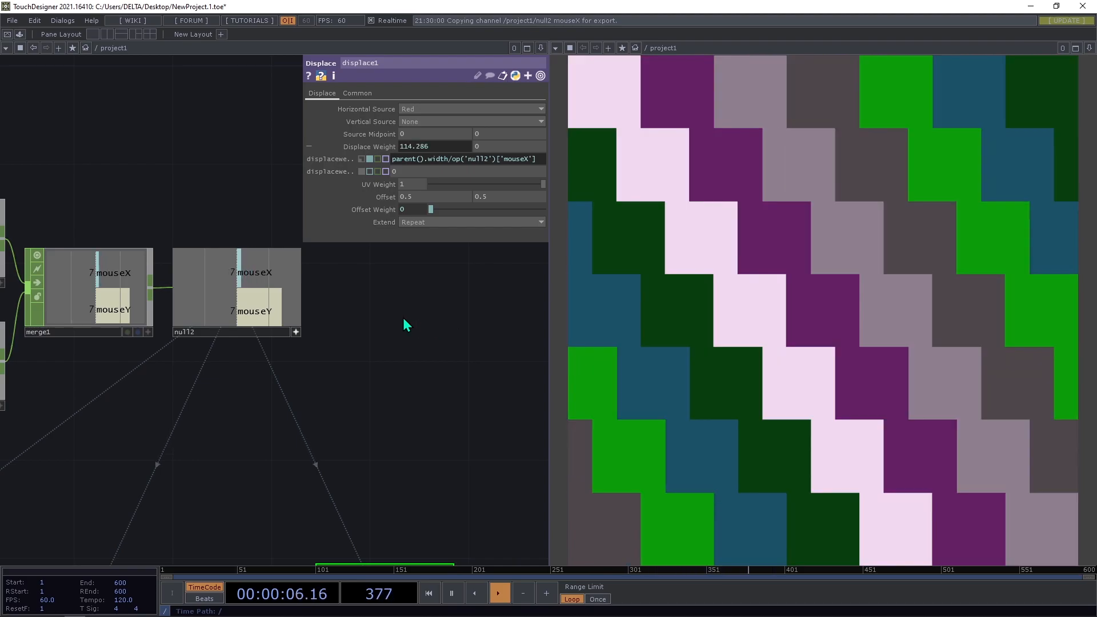
# Check how the displaced tile output reacts to the mouse and review the whole operator network.
pyautogui.scroll(-5, 317, 342)
pyautogui.moveTo(391, 396); pyautogui.dragTo(383, 247)
pyautogui.scroll(4, 334, 377)
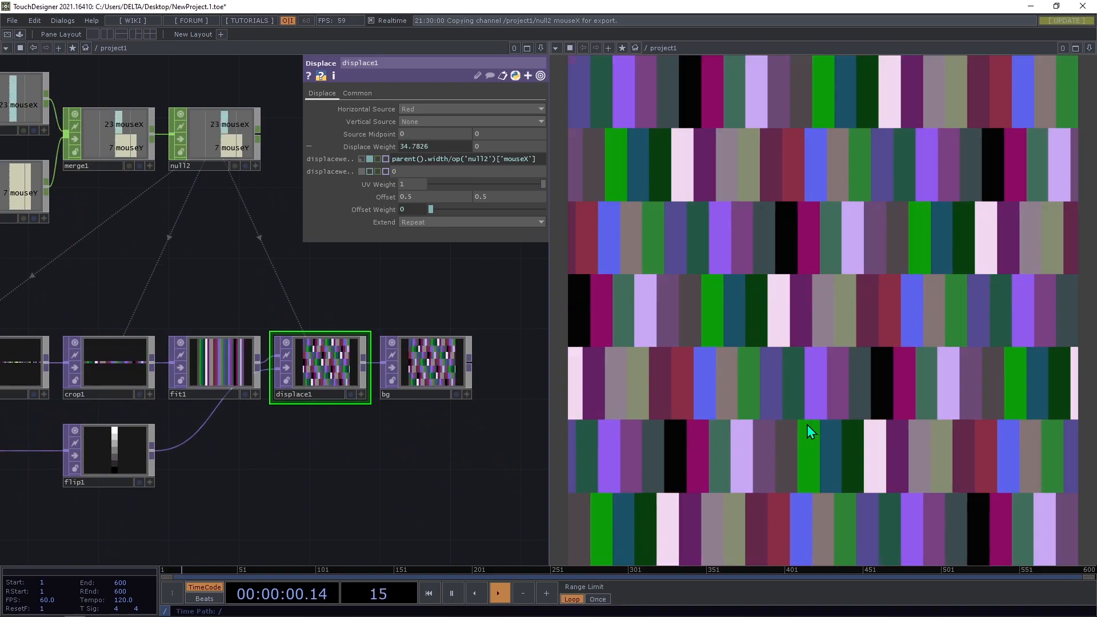
pyautogui.scroll(-6, 420, 355)
pyautogui.scroll(5, 411, 360)
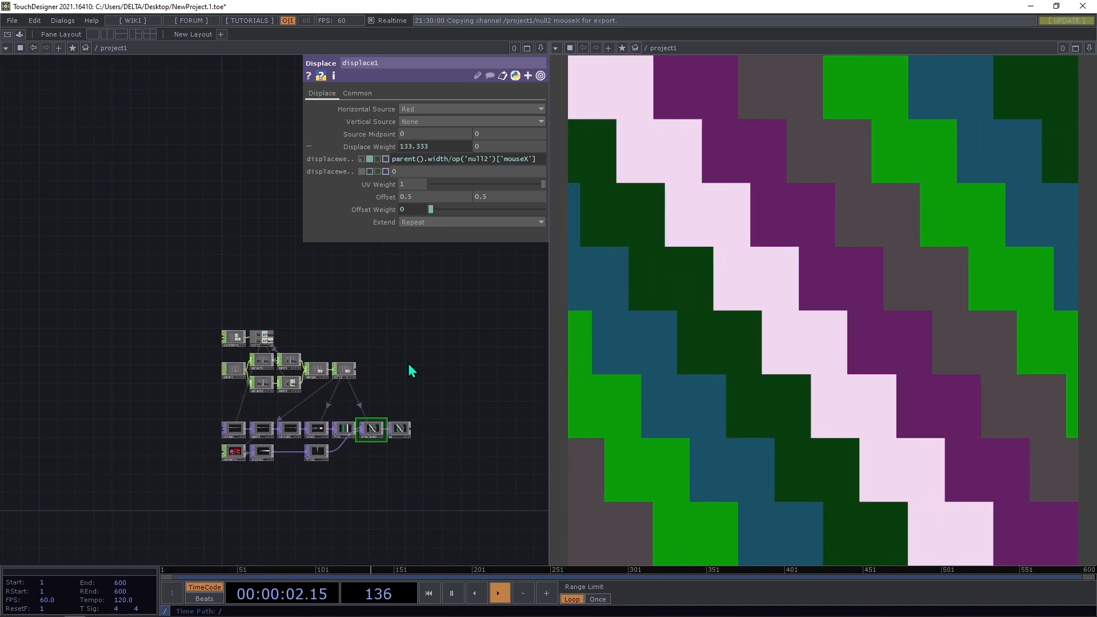
pyautogui.scroll(-4, 354, 357)
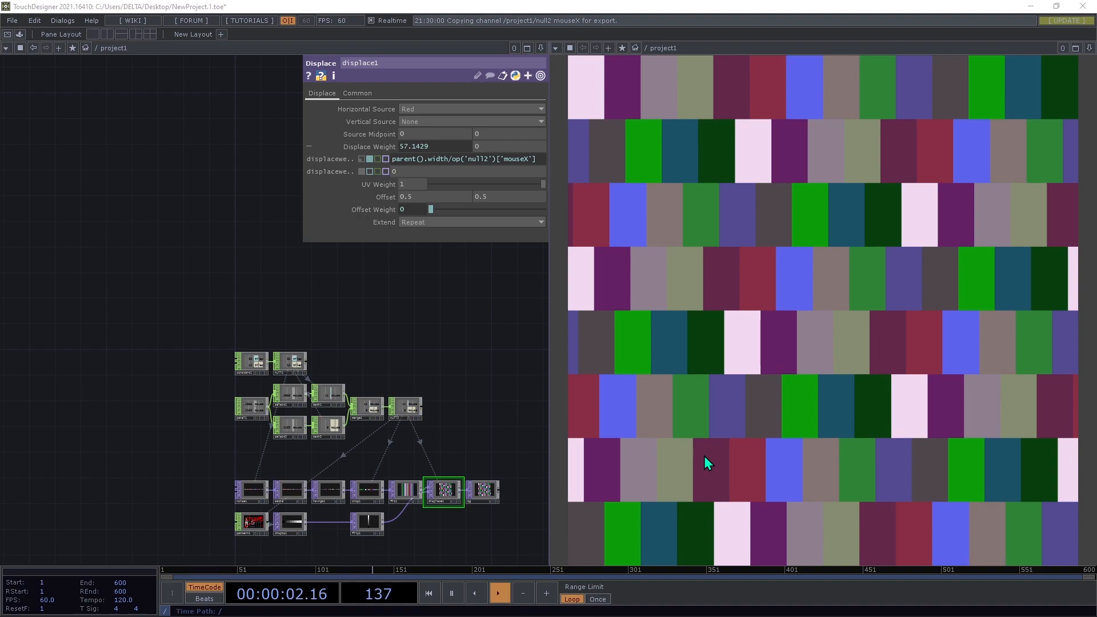
# Run the P_1_2_3_01 sketch in Processing, cycle through its numbered color palettes, and close the sketch window.
pyautogui.hotkey('alt', 'Tab')
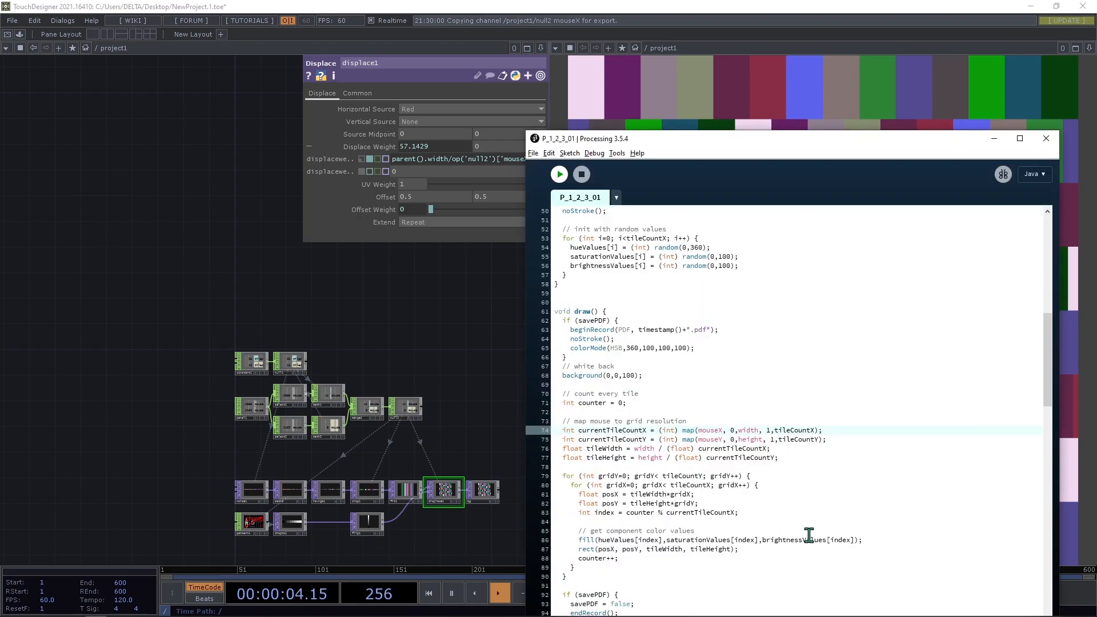
pyautogui.click(559, 175)
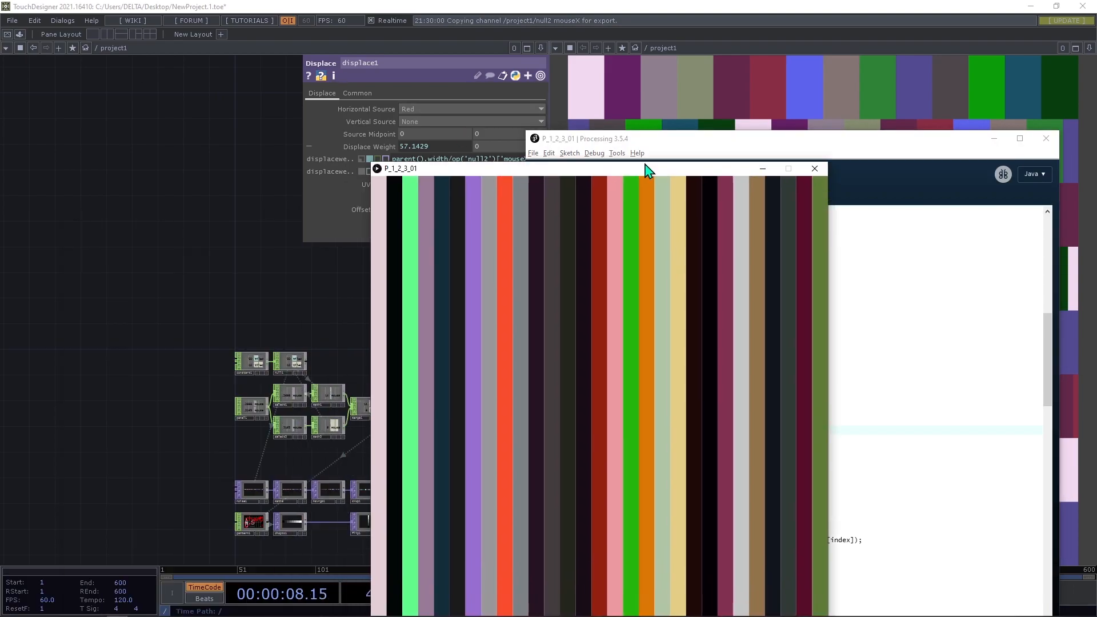
pyautogui.press('1')
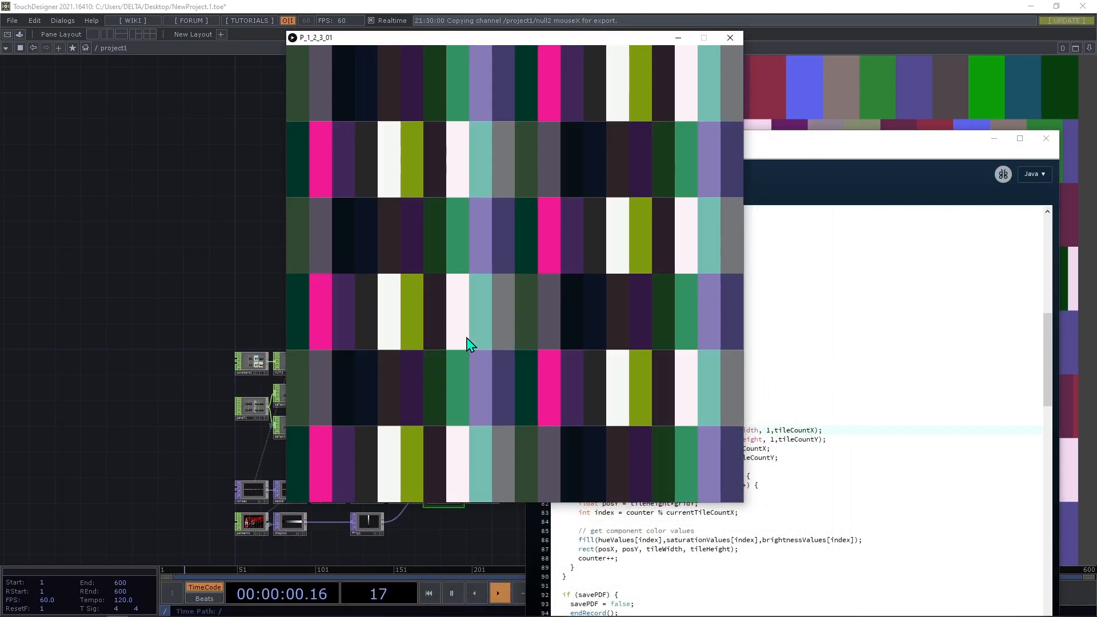
pyautogui.press('2')
pyautogui.press('1')
pyautogui.press('4')
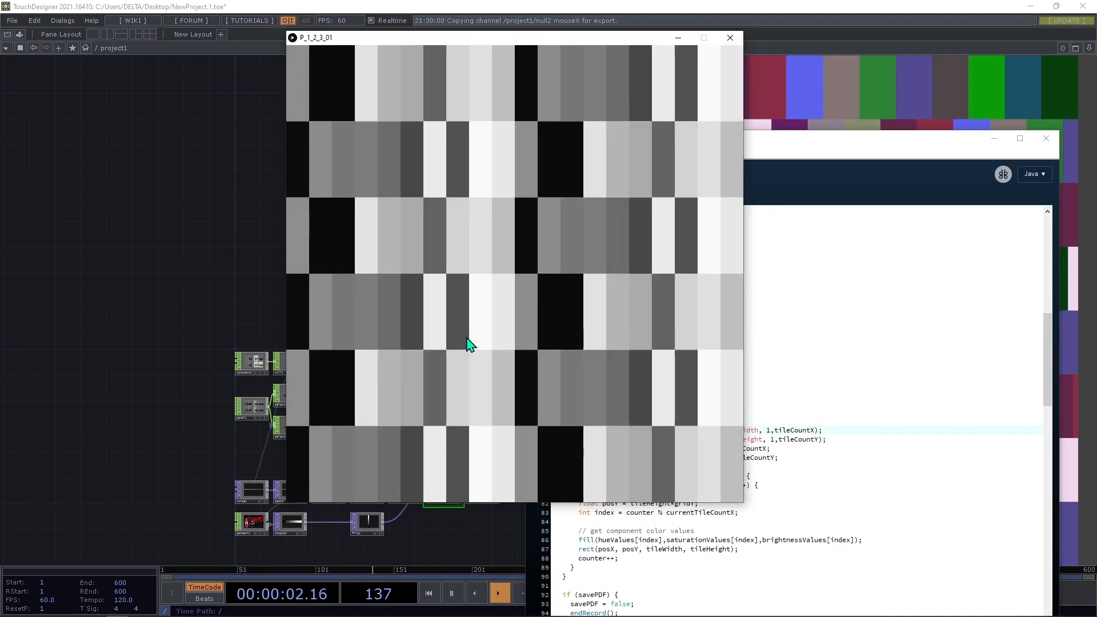
pyautogui.press('6')
pyautogui.press('7')
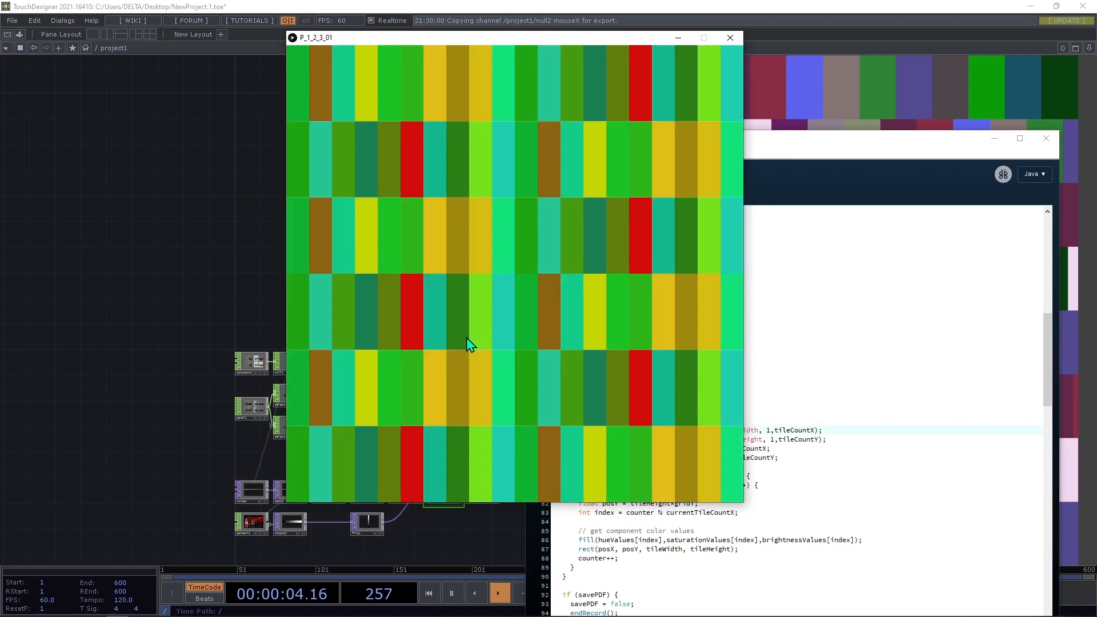
pyautogui.press('8')
pyautogui.press('9')
pyautogui.press('0')
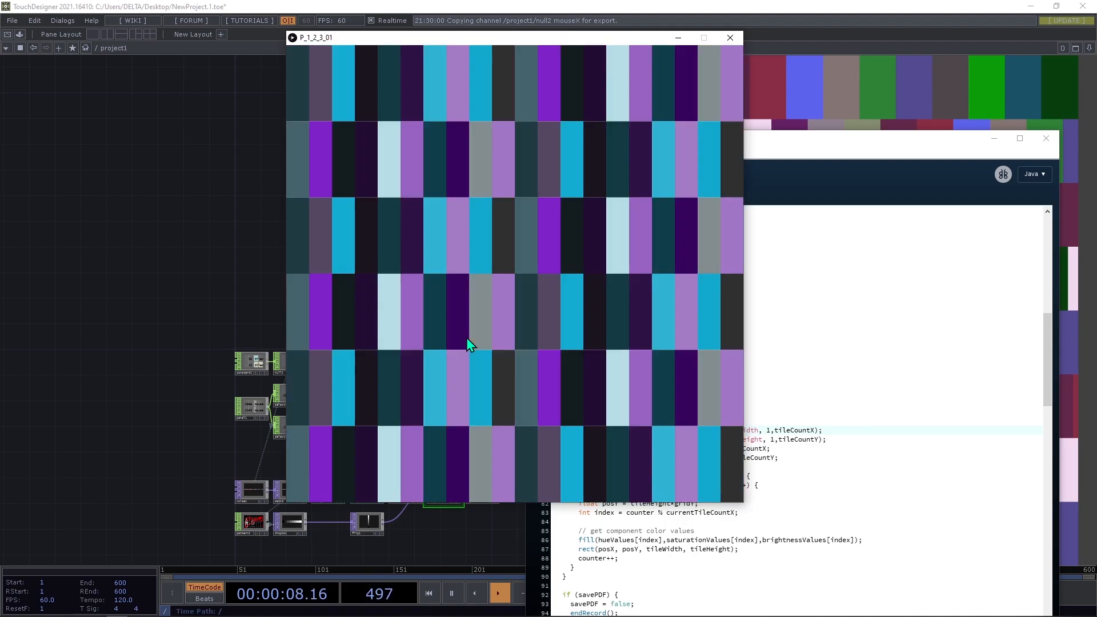
pyautogui.press('1')
pyautogui.press('2')
pyautogui.press('3')
pyautogui.press('4')
pyautogui.press('5')
pyautogui.press('6')
pyautogui.press('7')
pyautogui.press('8')
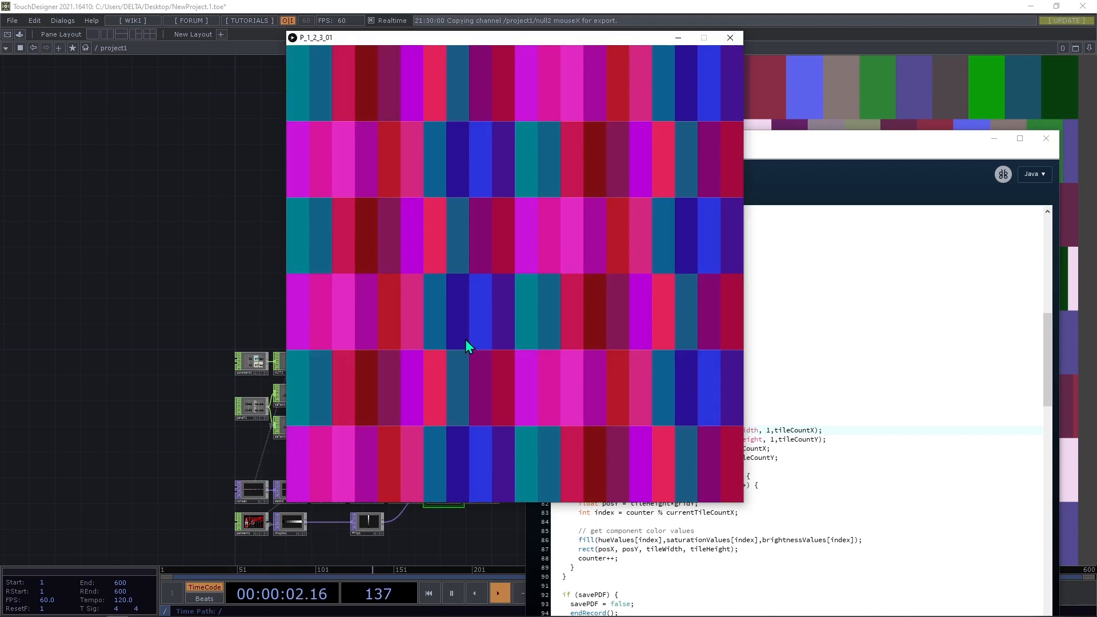
pyautogui.click(729, 37)
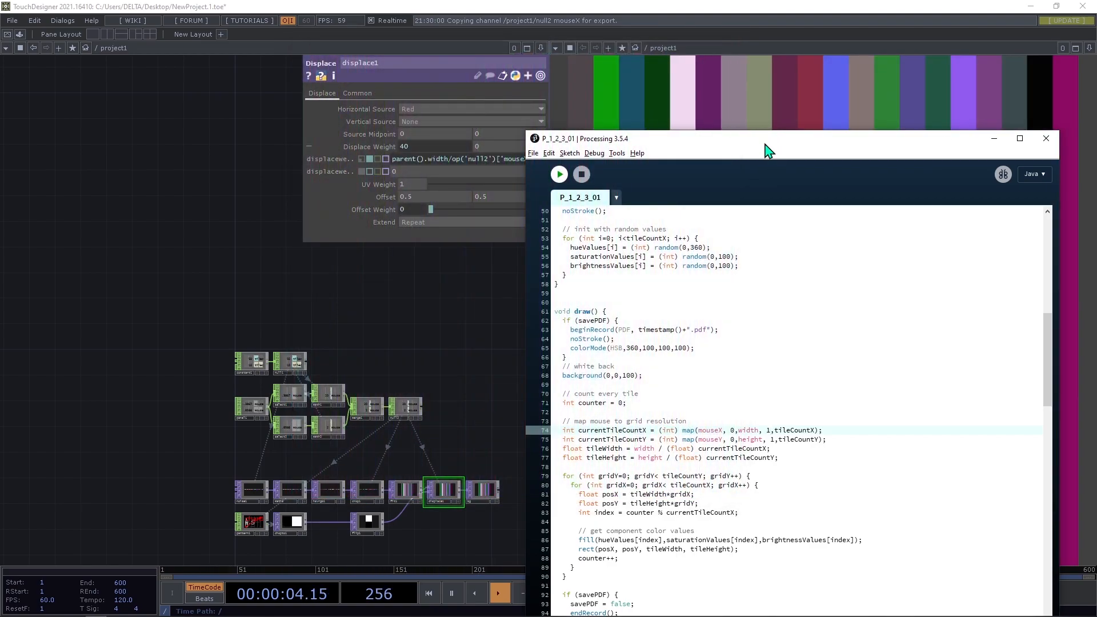
# Move the Processing window up, review the palette code for the number keys, highlight the '1' block, and return to TouchDesigner.
pyautogui.moveTo(768, 150); pyautogui.dragTo(776, 36)
pyautogui.scroll(-19, 629, 381)
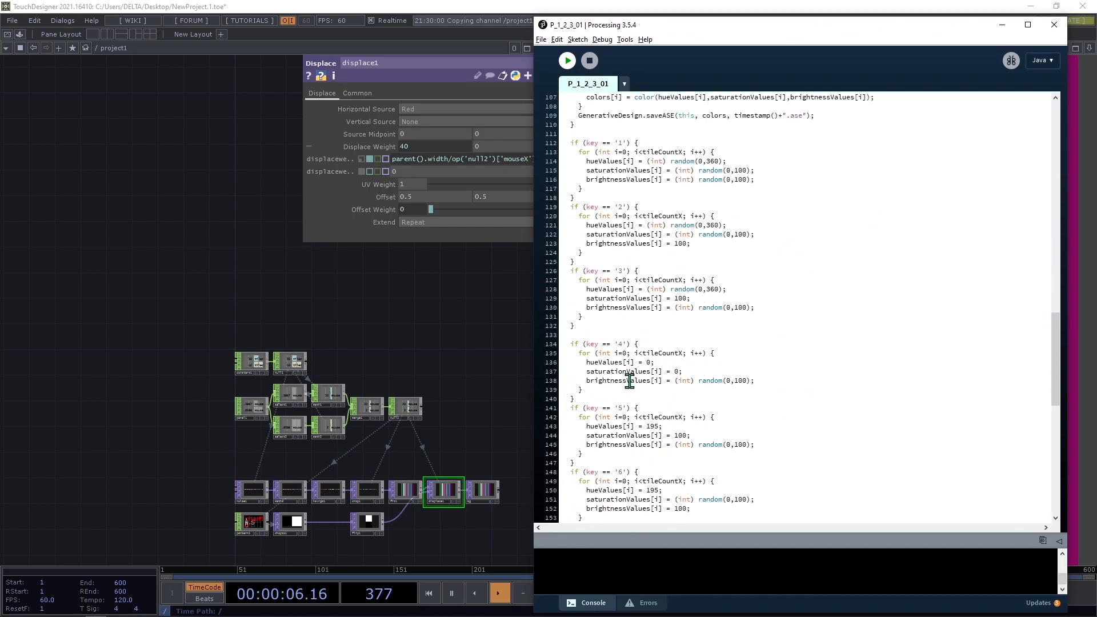
pyautogui.moveTo(591, 143); pyautogui.dragTo(739, 182)
pyautogui.click(437, 334)
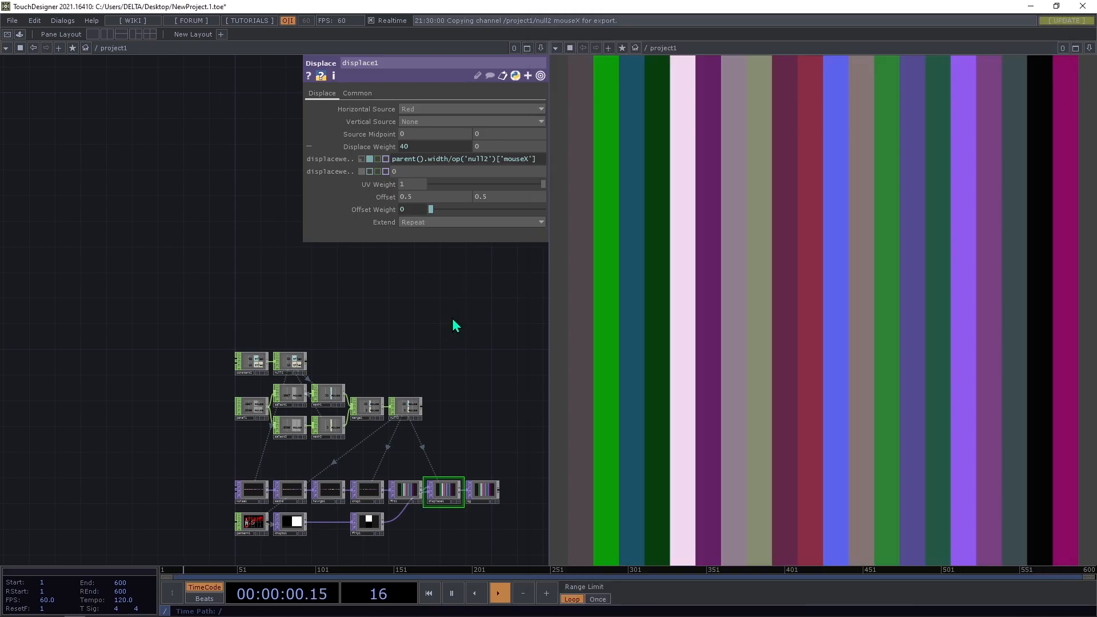
# Inspect noise1's parameters and math3's Range parameters, and compare them with the palette code in Processing.
pyautogui.scroll(5, 208, 464)
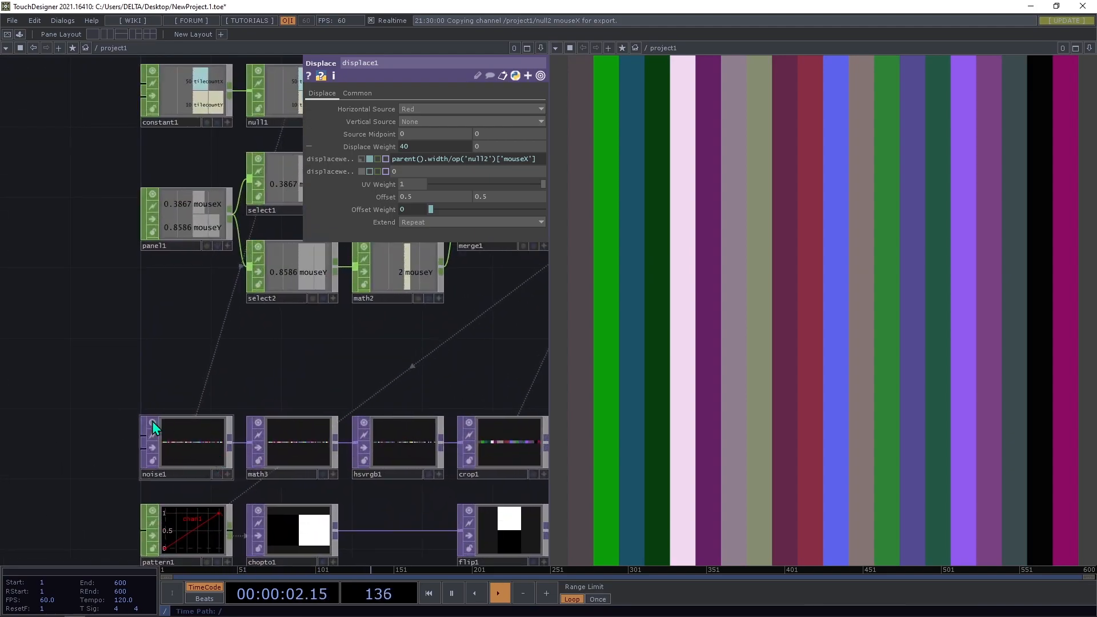
pyautogui.click(201, 447)
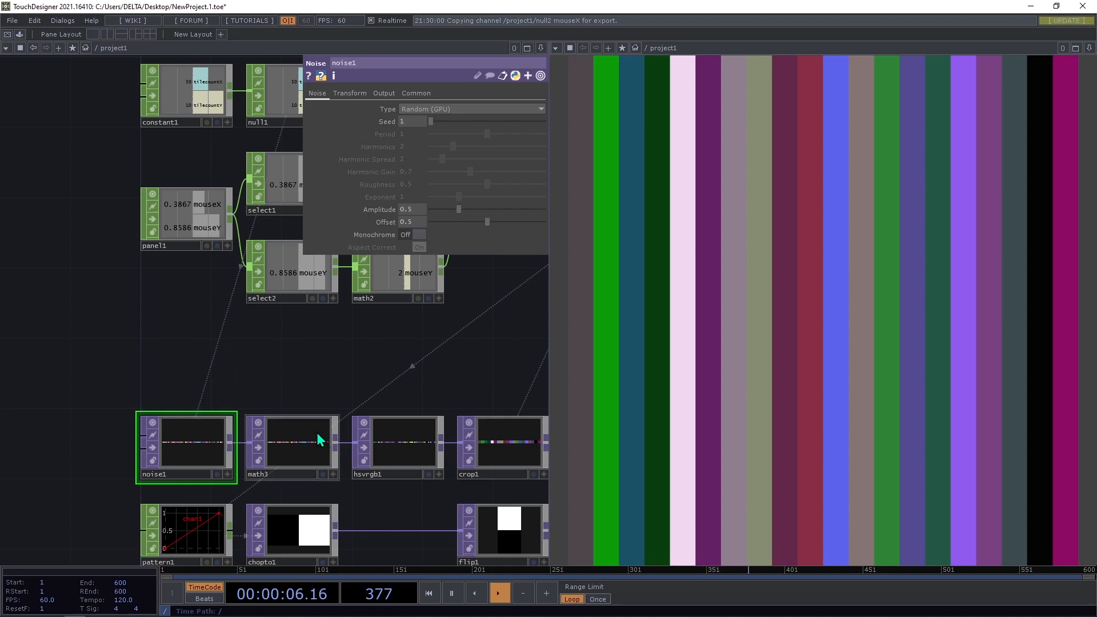
pyautogui.click(303, 447)
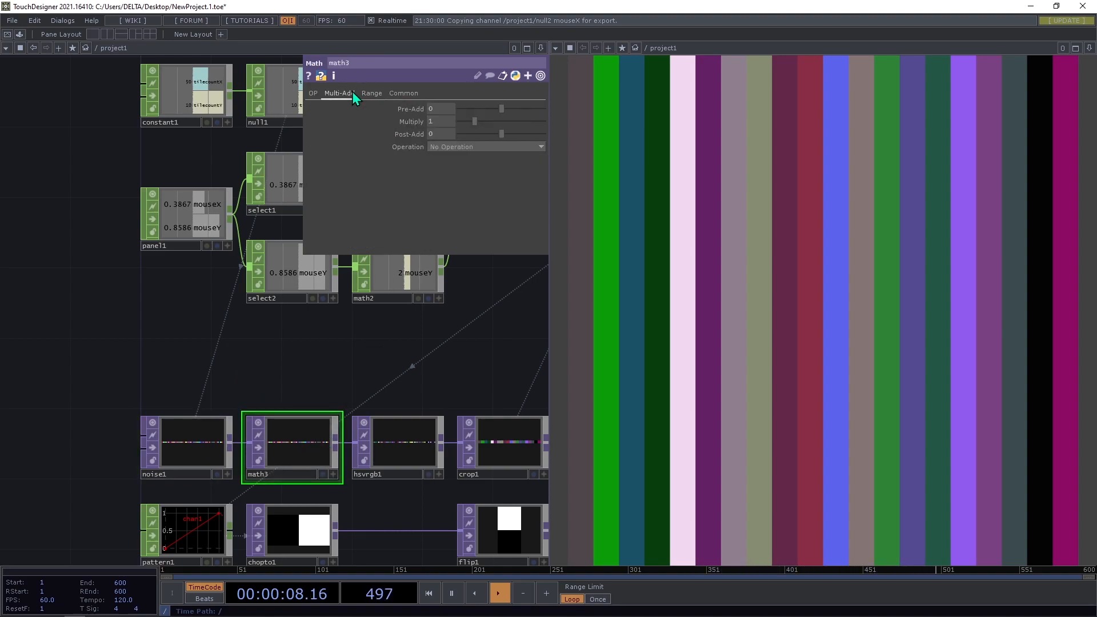
pyautogui.click(350, 93)
pyautogui.click(368, 95)
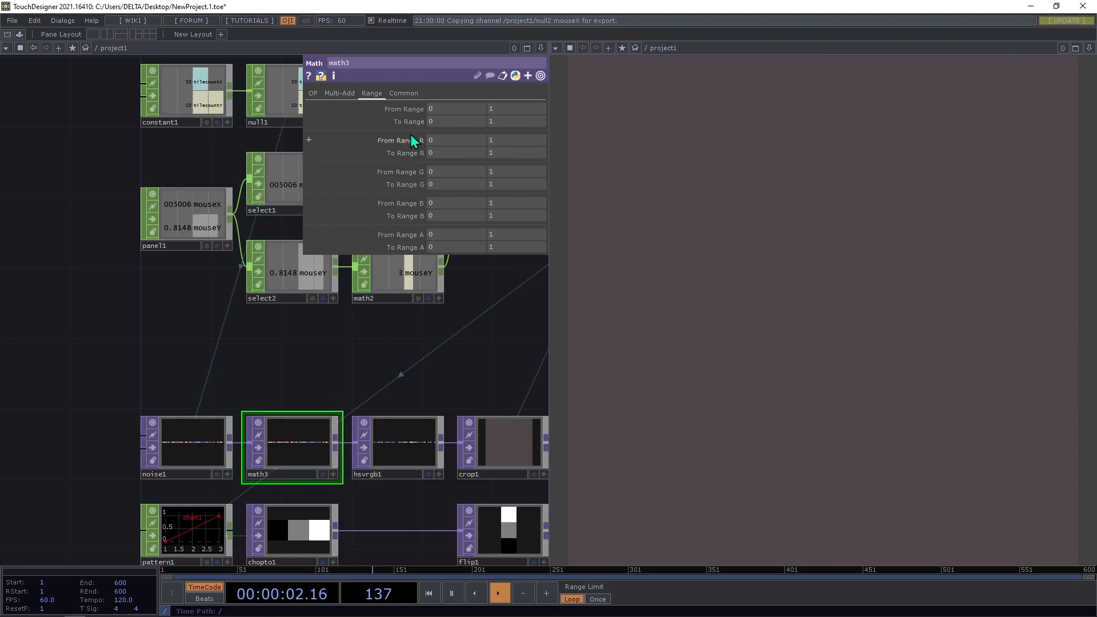
pyautogui.hotkey('alt', 'Tab')
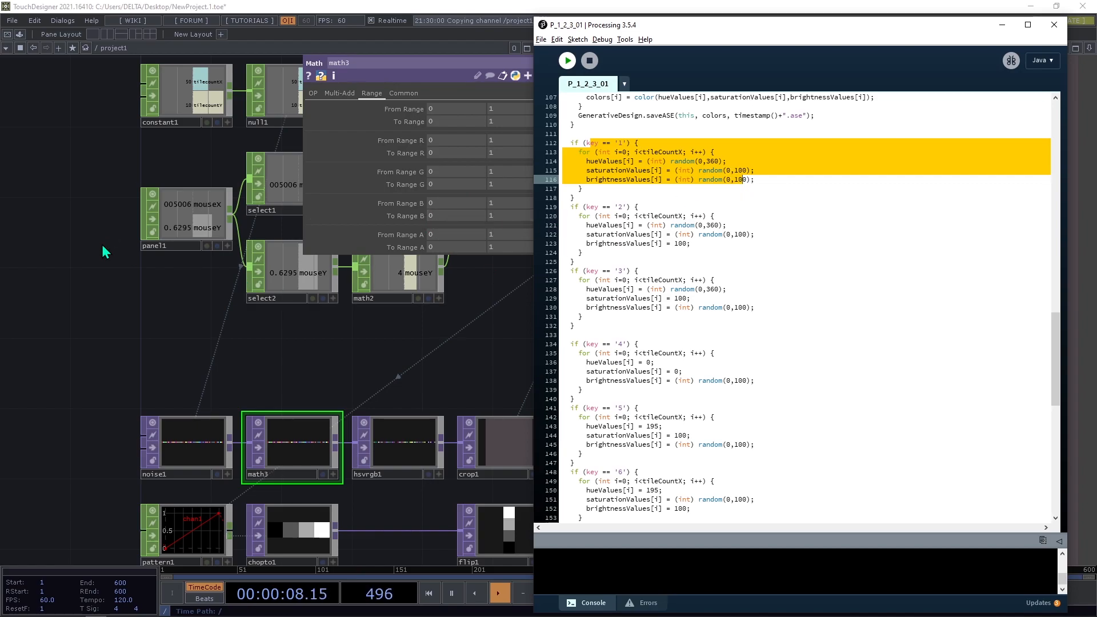
# Add a Constant CHOP in the empty space above the constant1 and panel1 operators.
pyautogui.scroll(-5, 103, 251)
pyautogui.click(162, 177)
pyautogui.moveTo(129, 155); pyautogui.dragTo(164, 322)
pyautogui.scroll(2, 191, 285)
pyautogui.scroll(3, 119, 296)
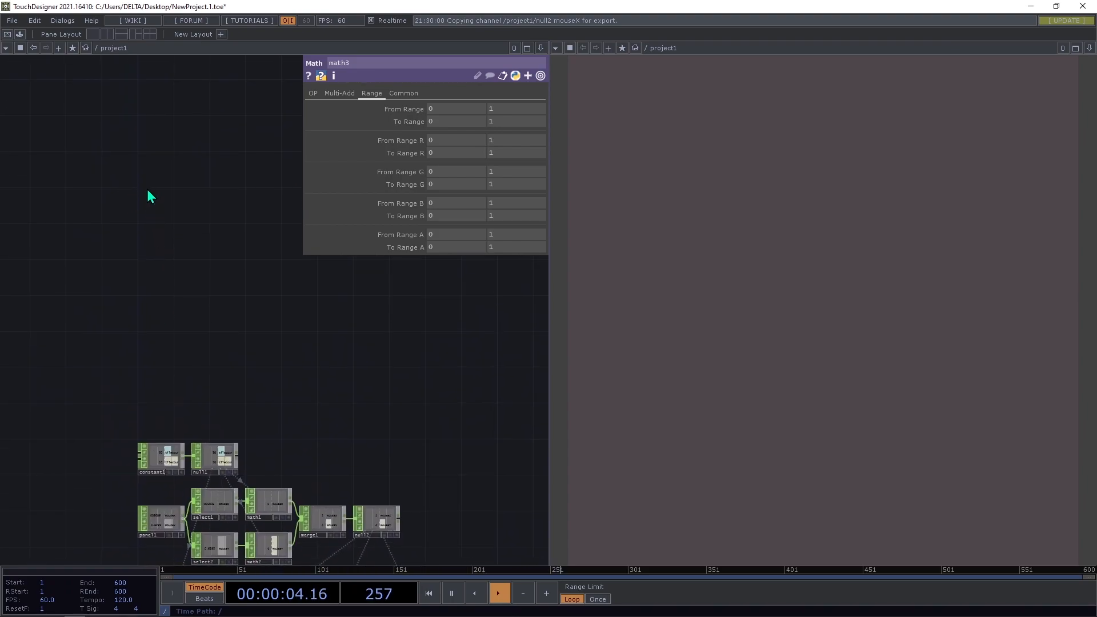
pyautogui.press('Tab')
pyautogui.write('m')
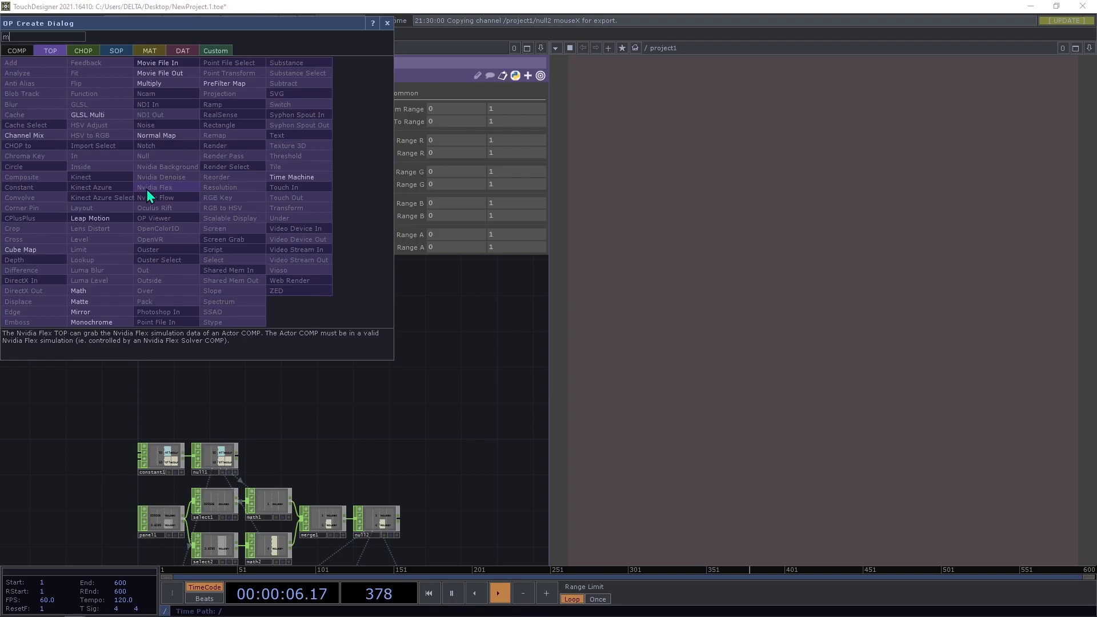
pyautogui.click(83, 51)
pyautogui.press('BackSpace')
pyautogui.write('o')
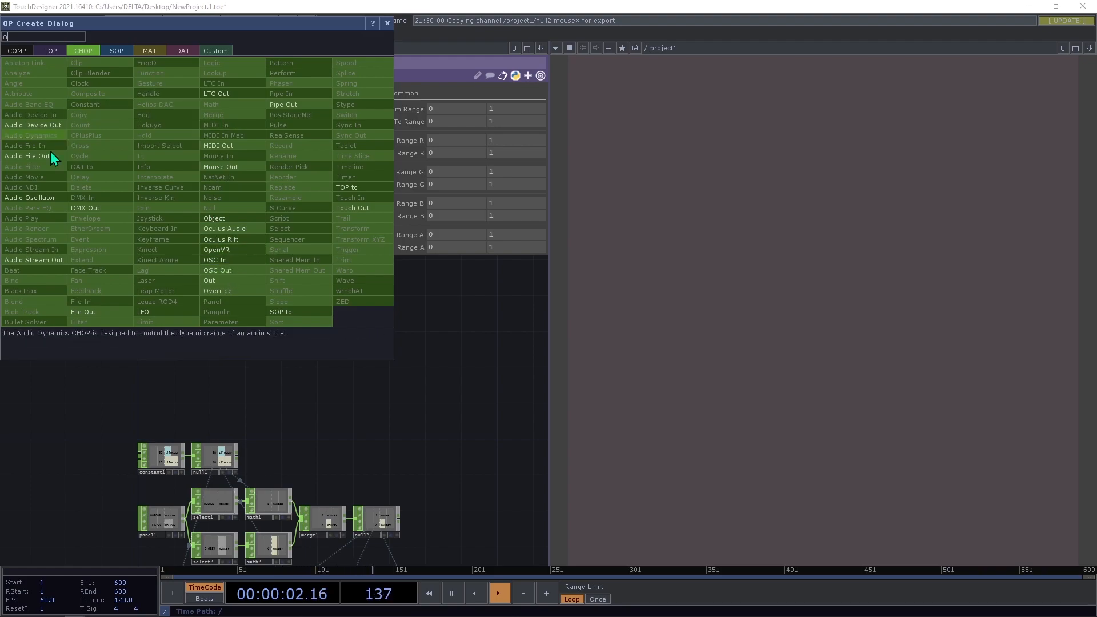
pyautogui.press('BackSpace')
pyautogui.write('c')
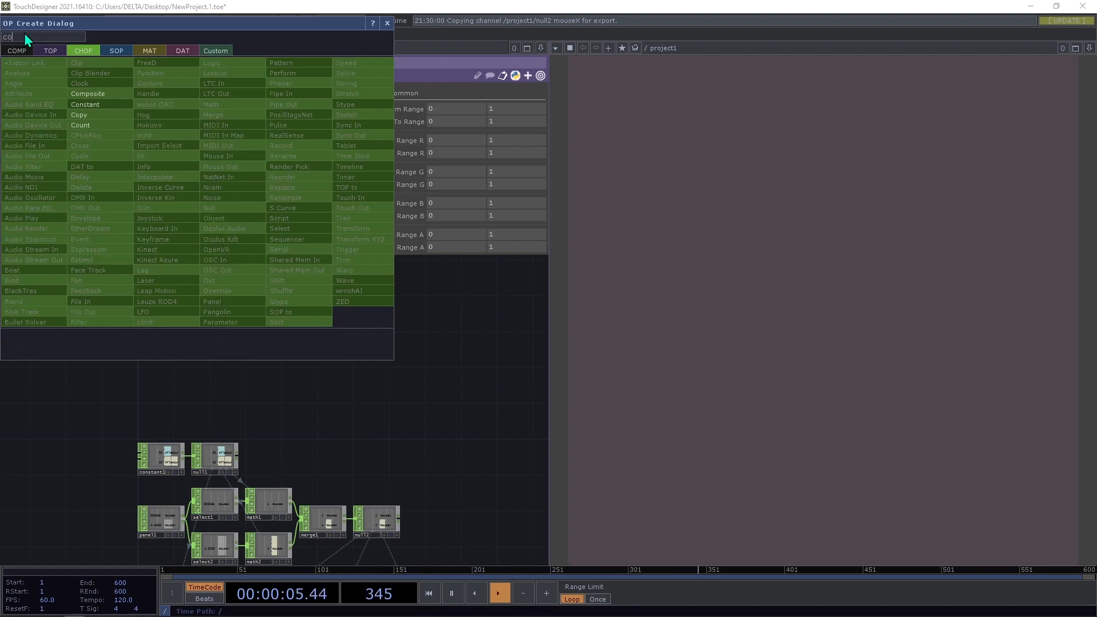
pyautogui.click(122, 96)
pyautogui.click(170, 256)
# Name the new Constant's first two channels minH and maxH.
pyautogui.click(420, 110)
pyautogui.write('minH')
pyautogui.click(398, 121)
pyautogui.click(421, 121)
pyautogui.write('mi')
pyautogui.press('BackSpace')
pyautogui.write('axH')
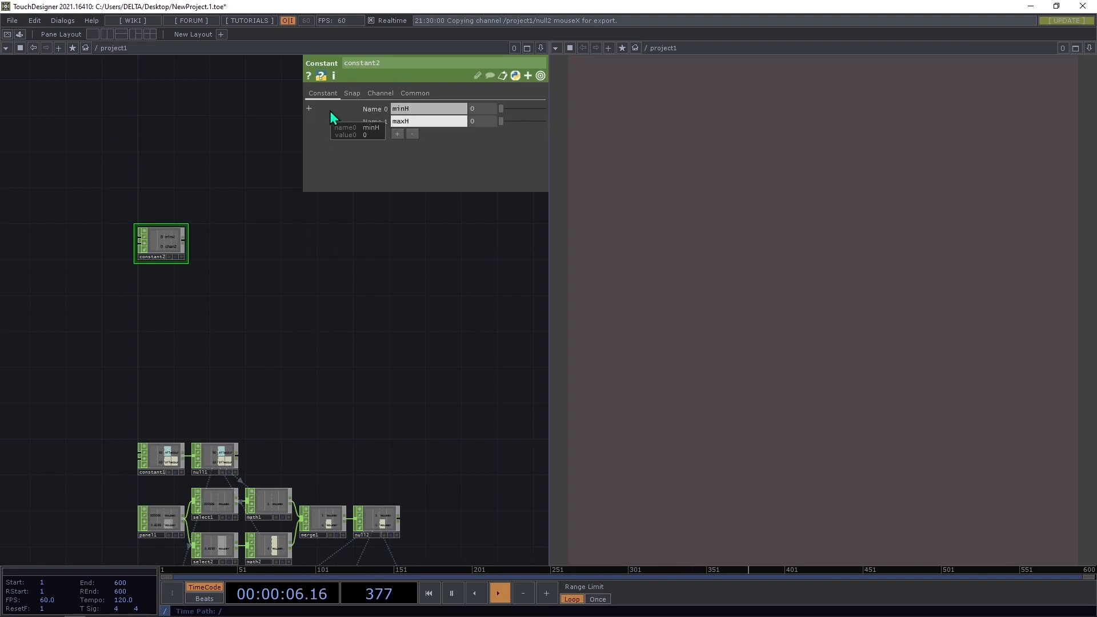
# Add two more channels to the Constant, named minS and maxS.
pyautogui.click(397, 132)
pyautogui.click(416, 133)
pyautogui.write('minS')
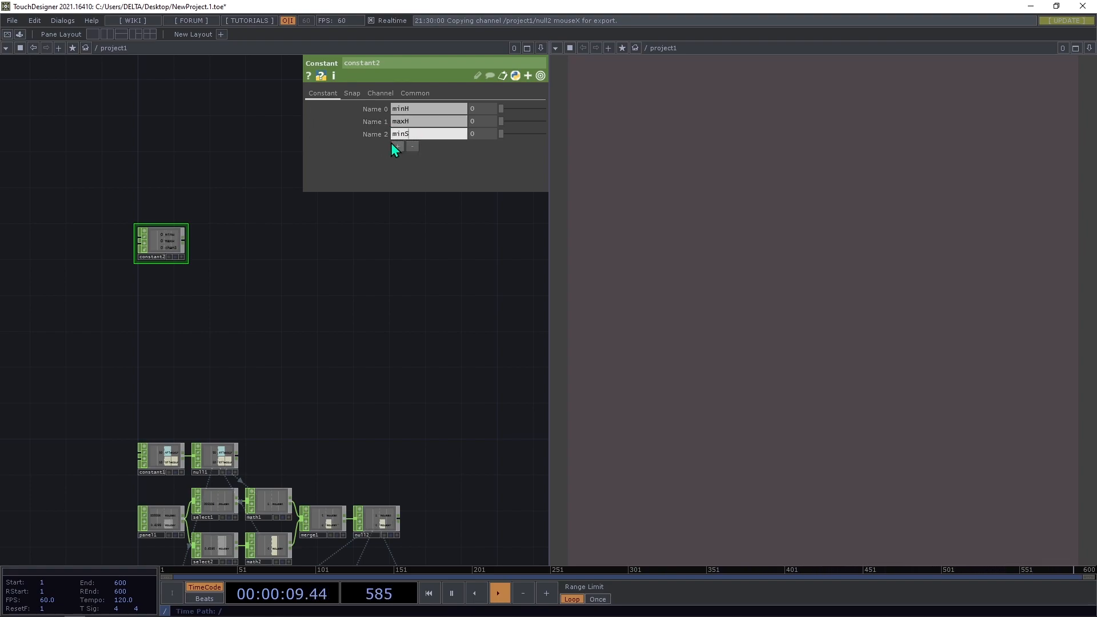
pyautogui.click(398, 146)
pyautogui.click(416, 146)
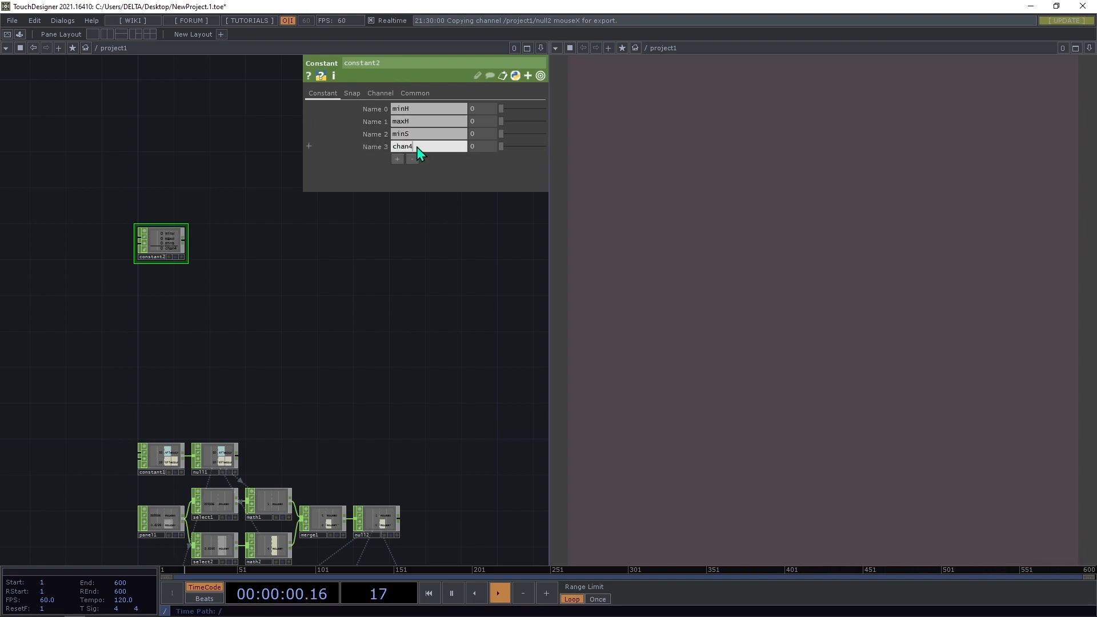
pyautogui.write('mac')
pyautogui.press('BackSpace')
pyautogui.write('xS')
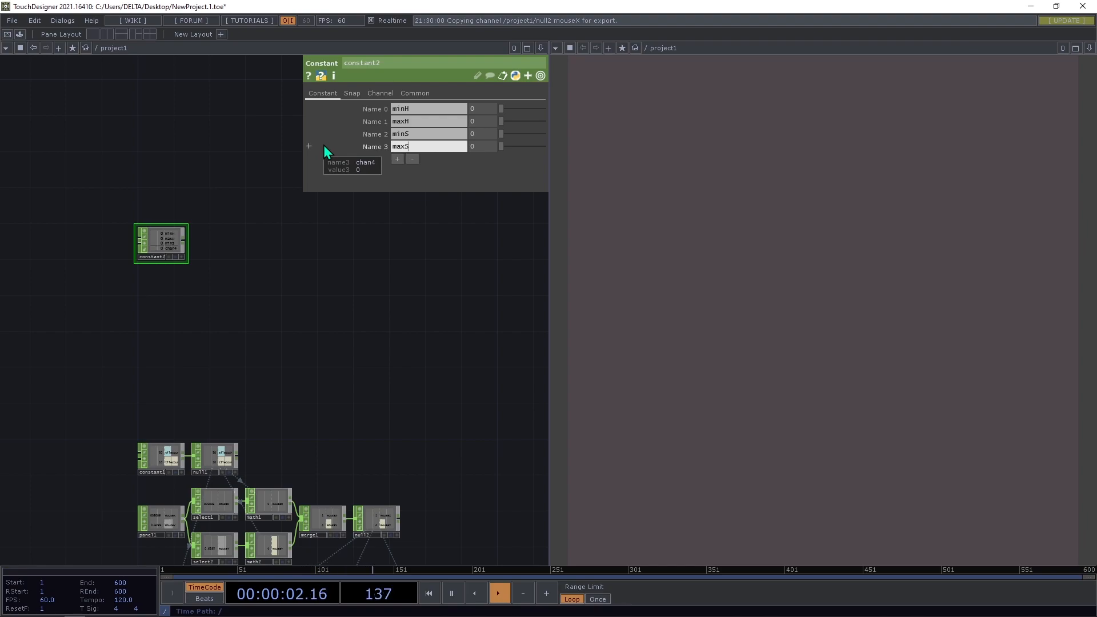
# Add a fifth and sixth channel to the Constant, named minB and maxB.
pyautogui.click(397, 158)
pyautogui.click(411, 160)
pyautogui.write('m')
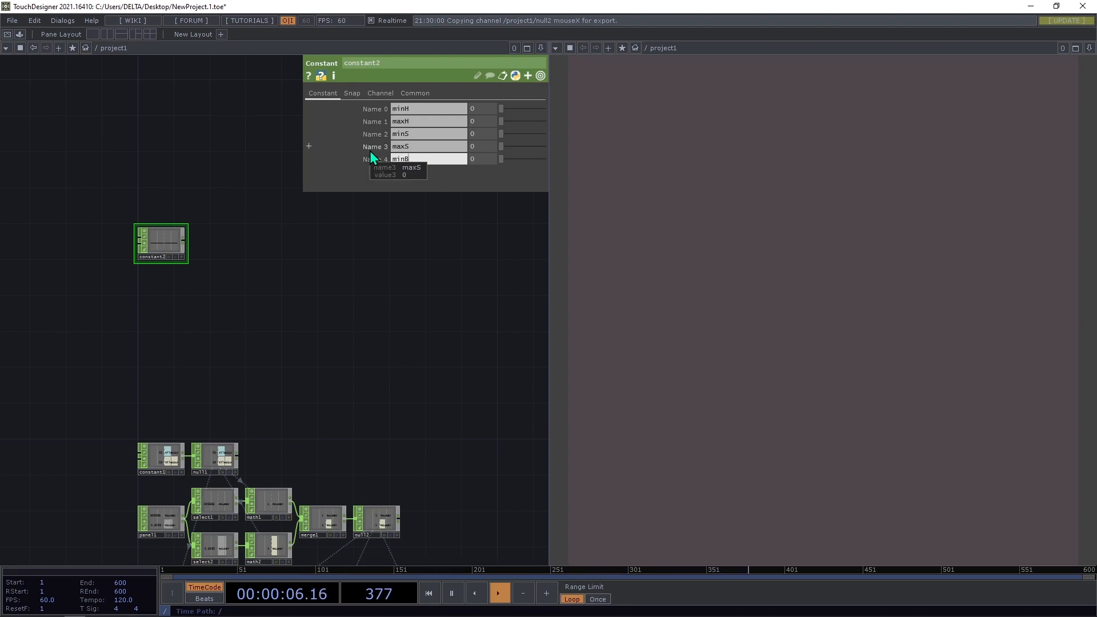
pyautogui.write('inB')
pyautogui.click(396, 172)
pyautogui.click(404, 171)
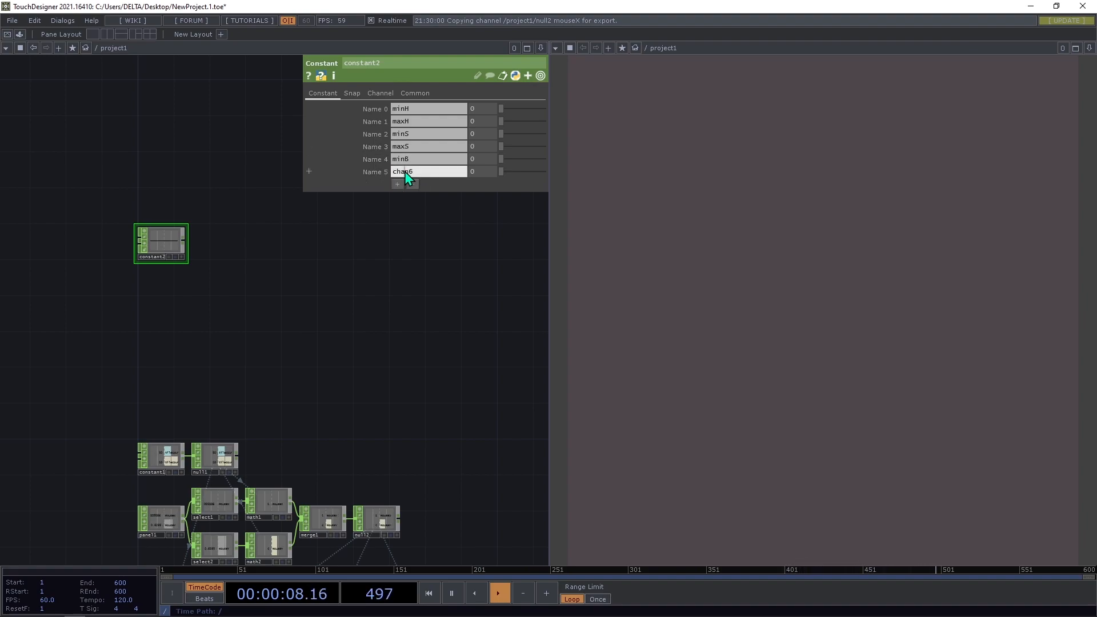
pyautogui.write('maxB')
pyautogui.press('Return')
# Move the six-channel Constant farther up the network and rename it mode1.
pyautogui.moveTo(161, 253); pyautogui.dragTo(161, 103)
pyautogui.scroll(5, 161, 103)
pyautogui.click(129, 158)
pyautogui.write('mode1')
pyautogui.press('Return')
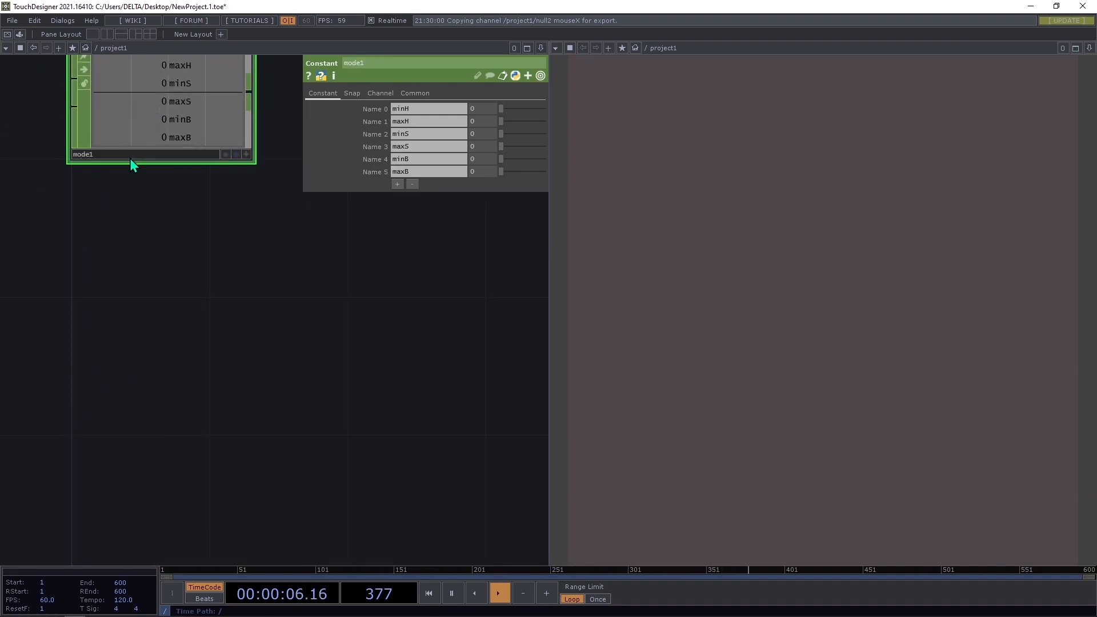
pyautogui.scroll(-5, 129, 158)
pyautogui.scroll(3, 146, 145)
pyautogui.moveTo(110, 159); pyautogui.dragTo(111, 116)
pyautogui.moveTo(180, 143); pyautogui.dragTo(194, 284)
pyautogui.scroll(3, 151, 172)
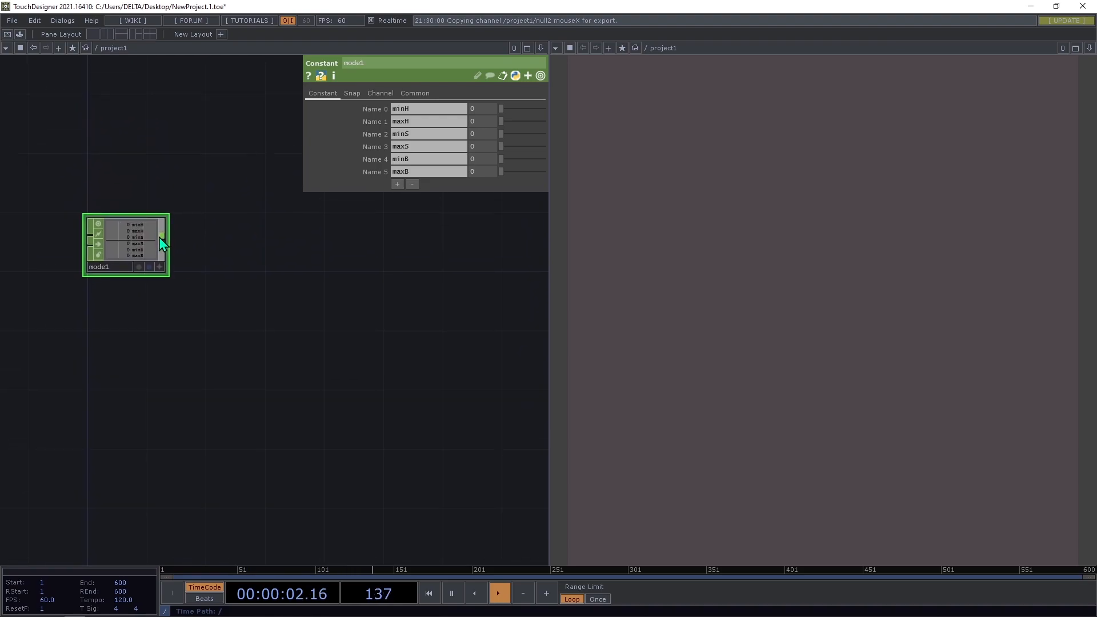
# Append a Switch CHOP to mode1 and a Null CHOP after the switch.
pyautogui.rightClick(165, 241)
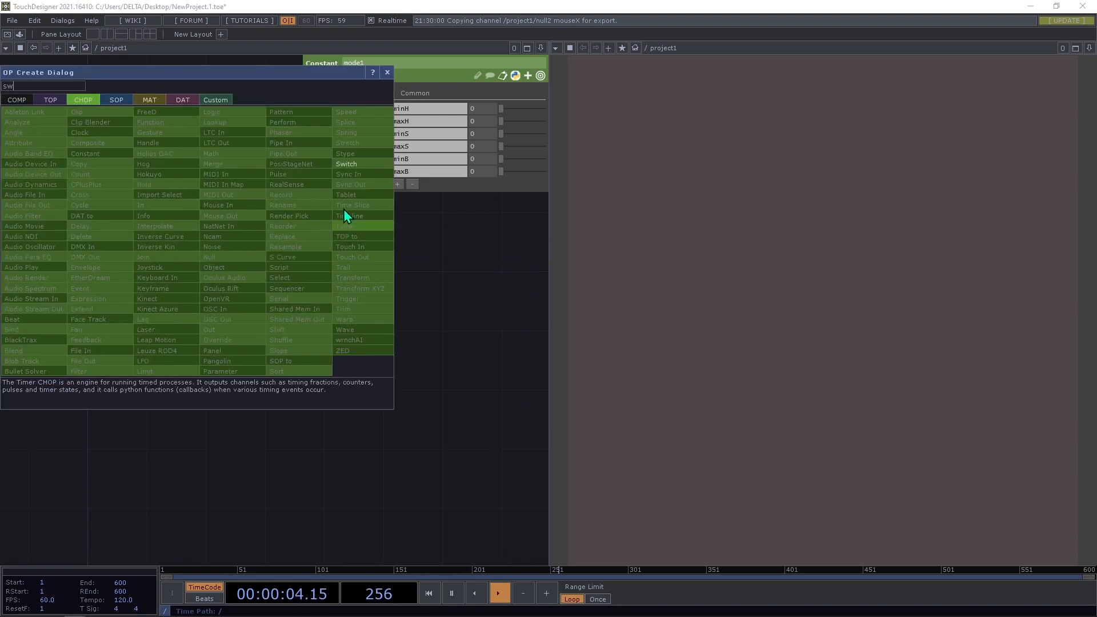
pyautogui.click(336, 236)
pyautogui.click(260, 305)
pyautogui.moveTo(268, 317); pyautogui.dragTo(255, 331)
pyautogui.moveTo(288, 363); pyautogui.dragTo(207, 360)
pyautogui.press('Tab')
pyautogui.write('n')
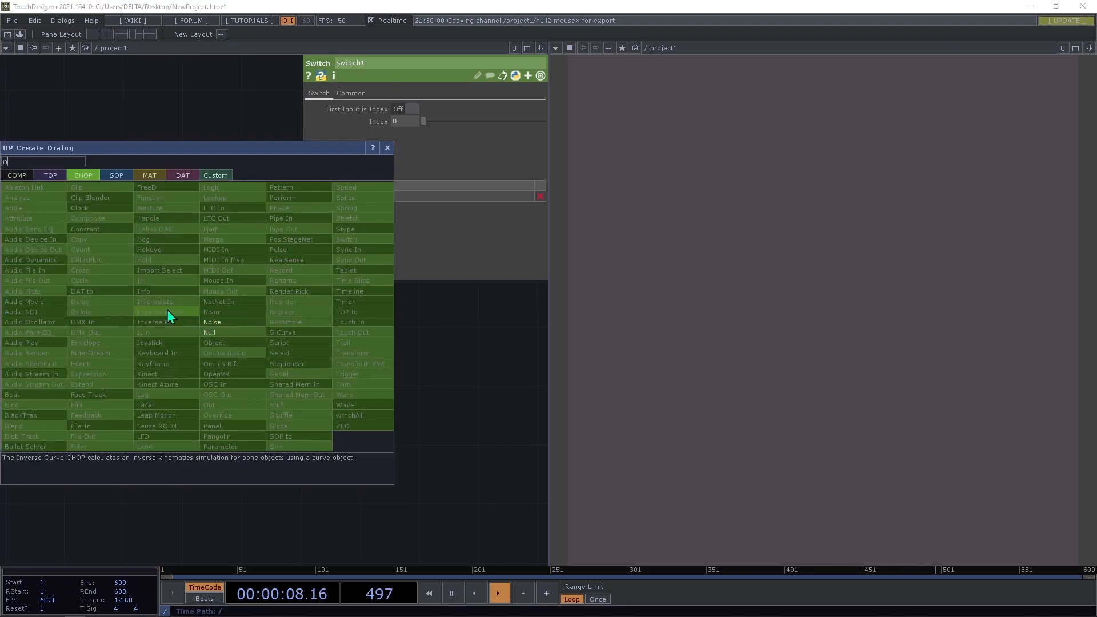
pyautogui.click(214, 332)
pyautogui.click(255, 318)
pyautogui.scroll(-8, 269, 213)
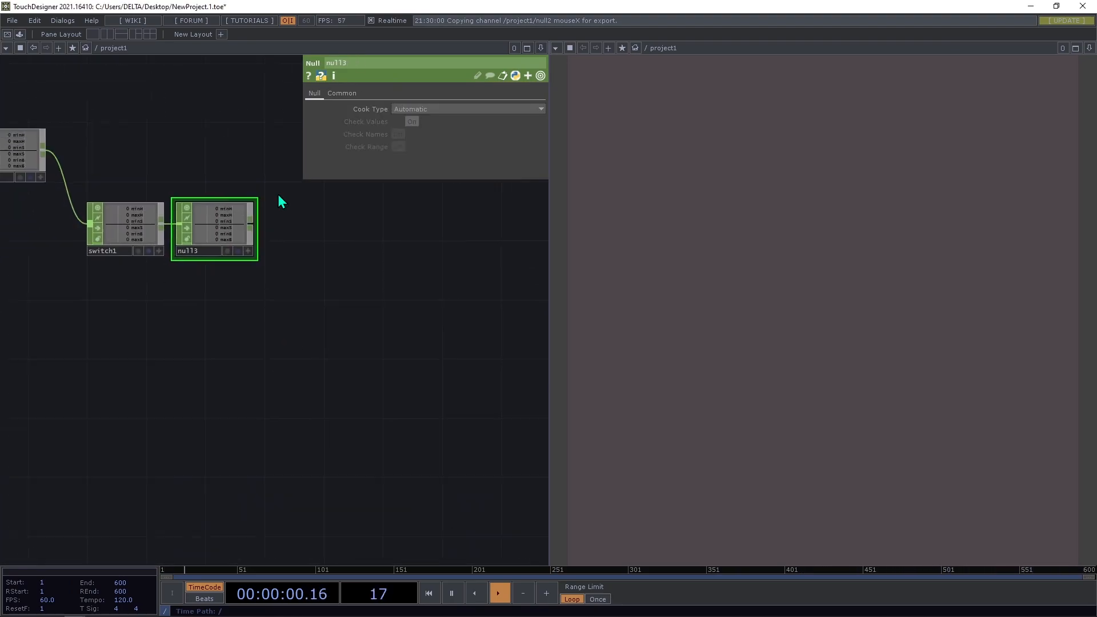
# Open null3's channel viewer in a floating window and place it over the rendered output.
pyautogui.scroll(-2, 243, 247)
pyautogui.scroll(6, 273, 343)
pyautogui.scroll(-3, 215, 443)
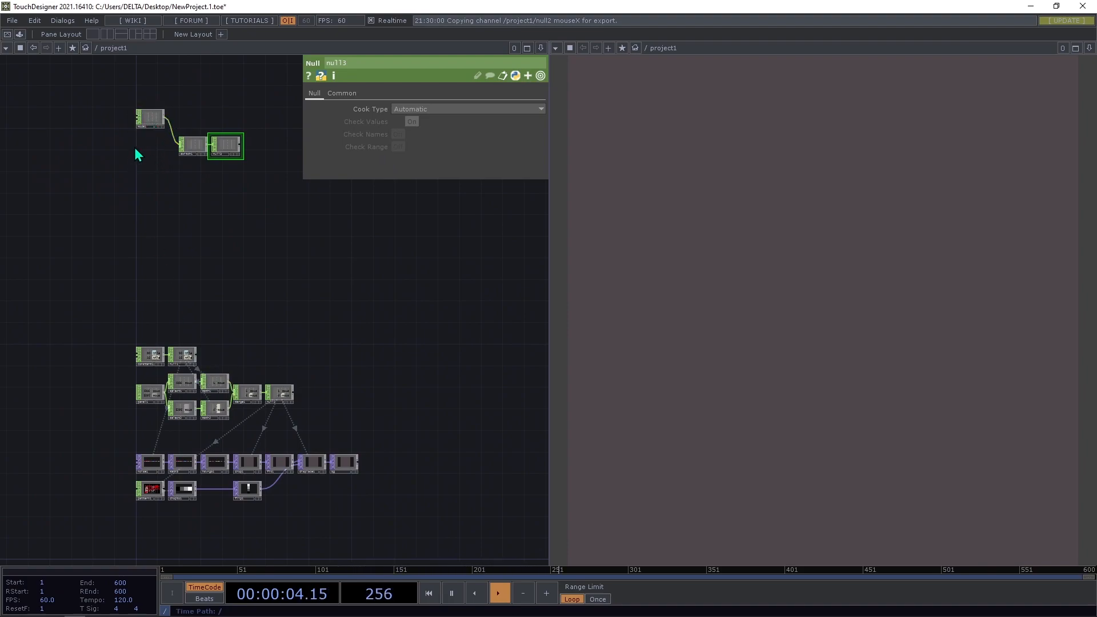
pyautogui.click(184, 464)
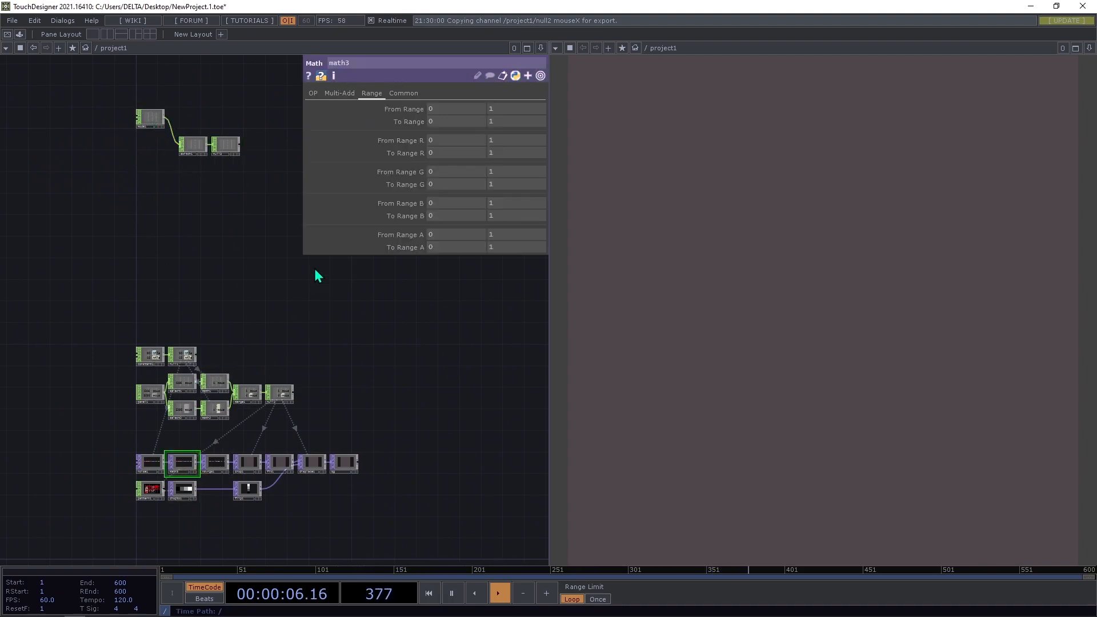
pyautogui.rightClick(246, 150)
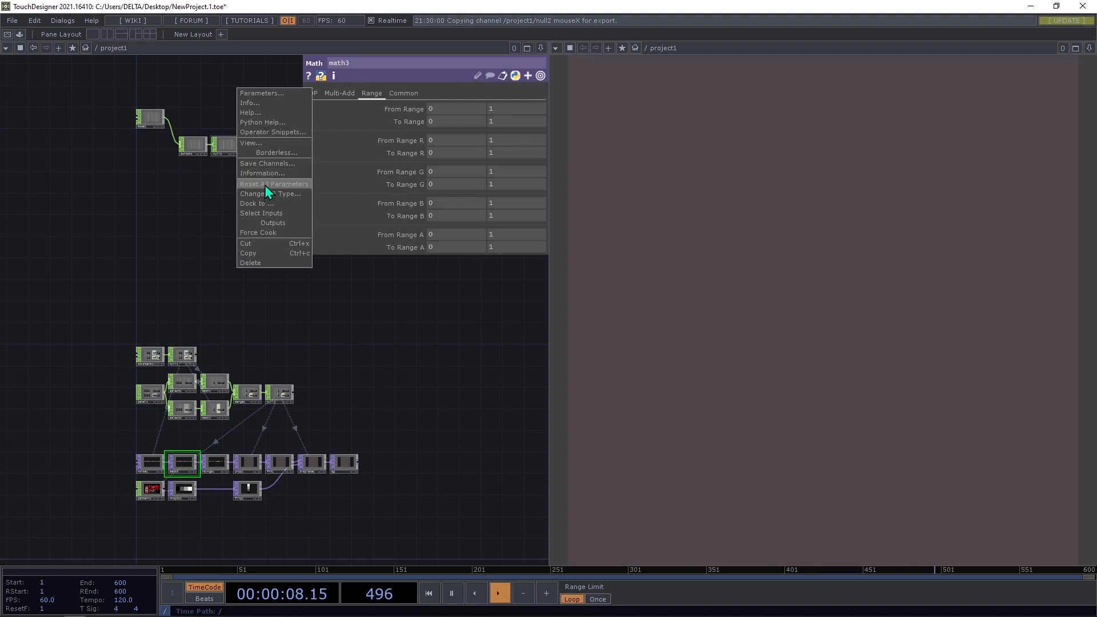
pyautogui.click(228, 147)
pyautogui.rightClick(230, 147)
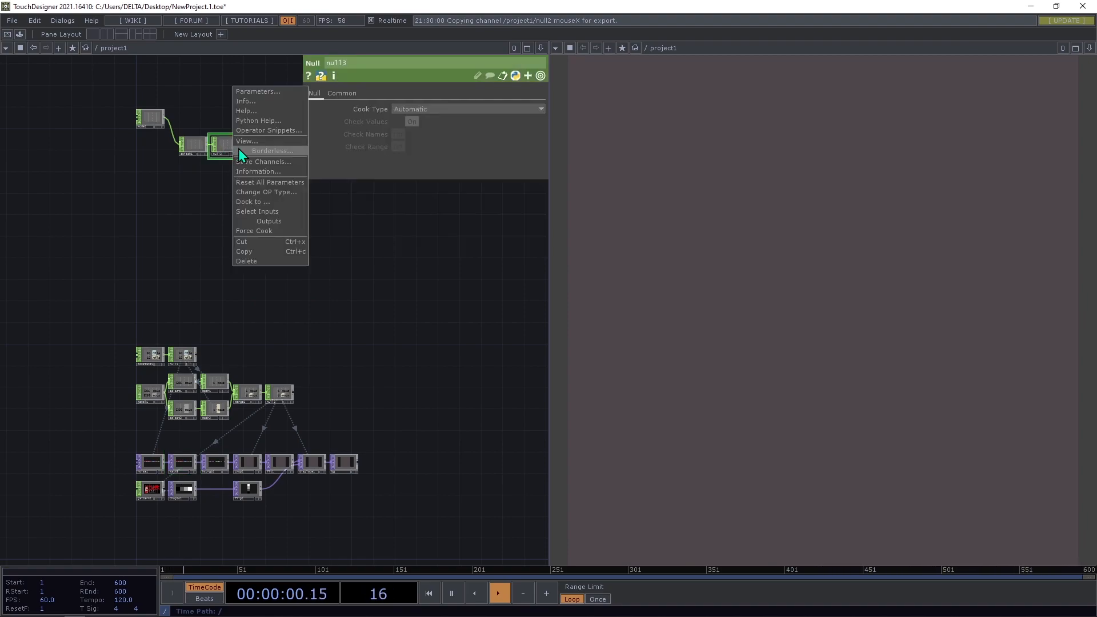
pyautogui.click(251, 142)
pyautogui.moveTo(207, 56); pyautogui.dragTo(693, 236)
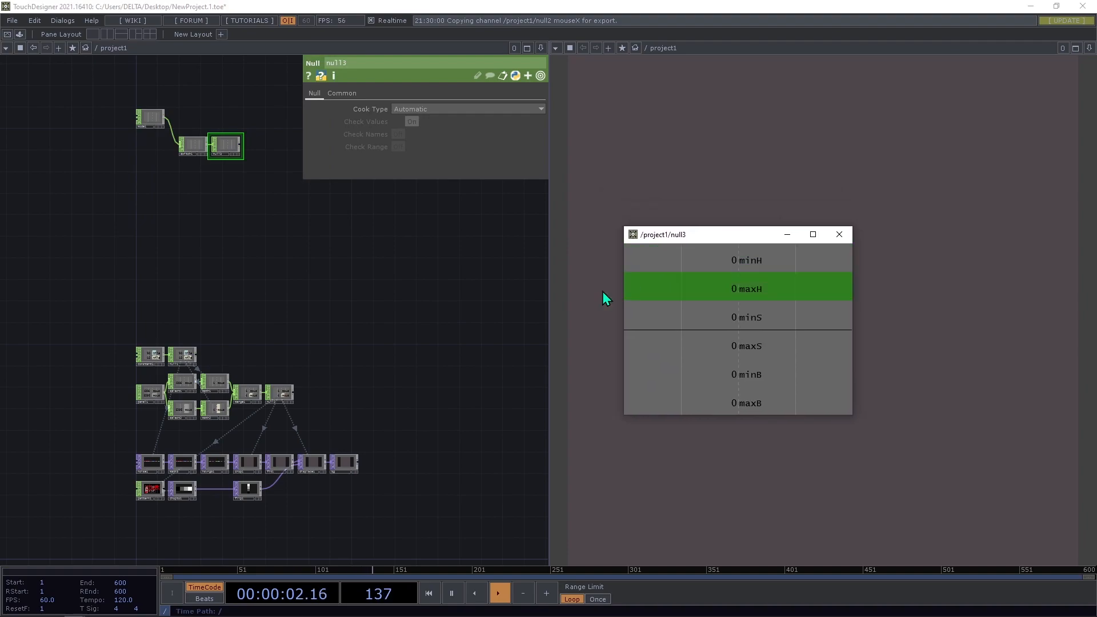
# Link math3's To Range R minimum and maximum to null3's minH and maxH channels as CHOP references.
pyautogui.scroll(4, 146, 491)
pyautogui.click(227, 437)
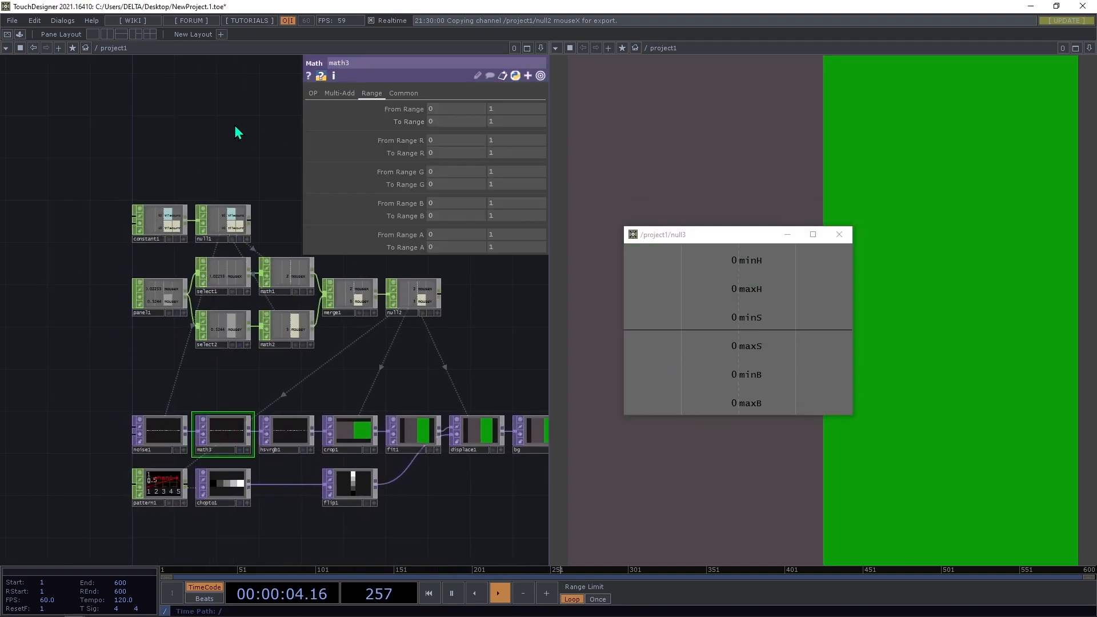
pyautogui.moveTo(239, 132); pyautogui.dragTo(181, 212)
pyautogui.moveTo(772, 266); pyautogui.dragTo(445, 156)
pyautogui.click(461, 151)
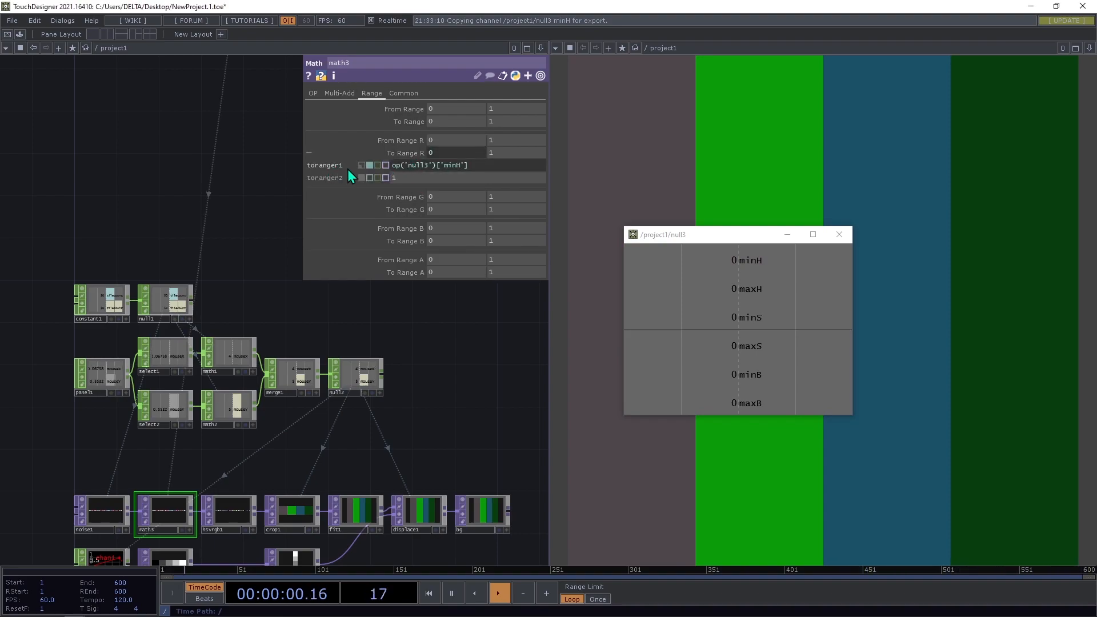
pyautogui.moveTo(741, 292); pyautogui.dragTo(488, 174)
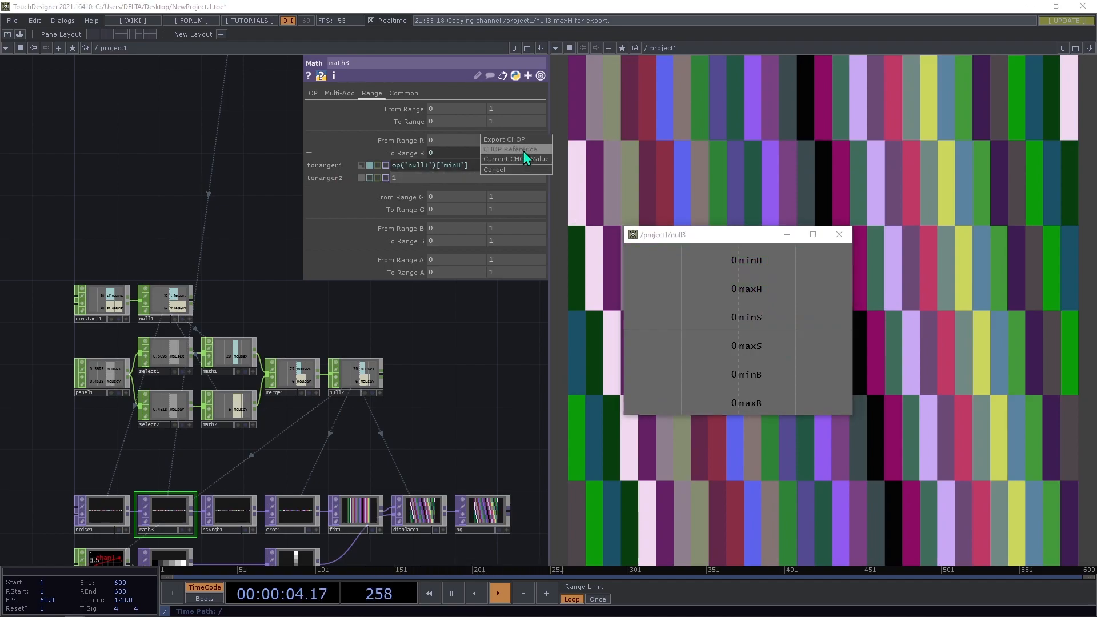
pyautogui.click(523, 151)
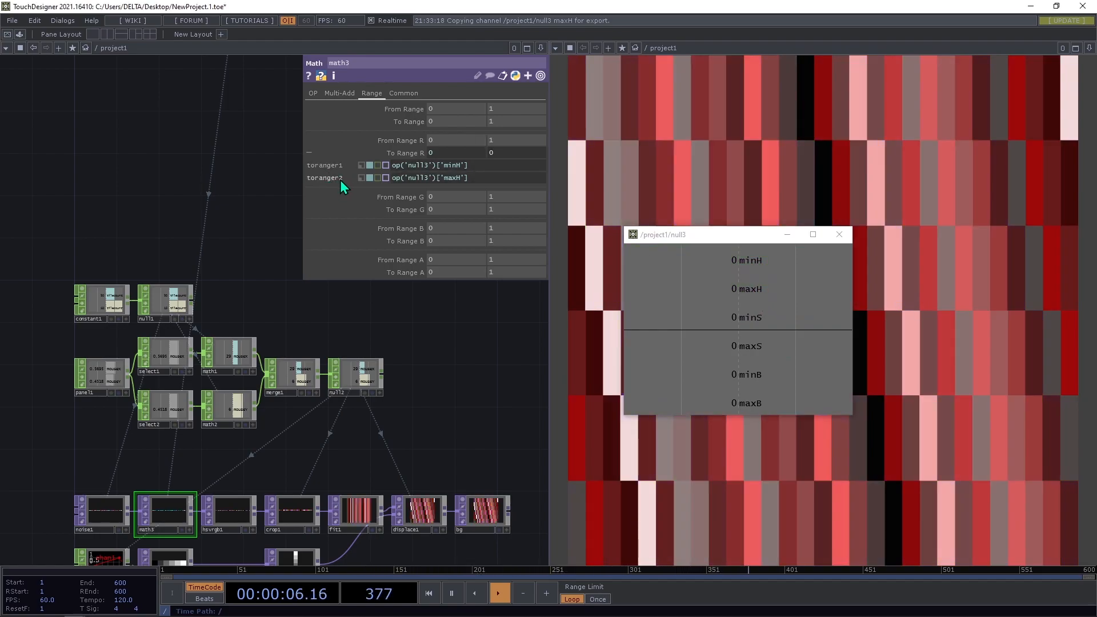
# Divide both To Range R expressions of math3 by 360.
pyautogui.click(481, 166)
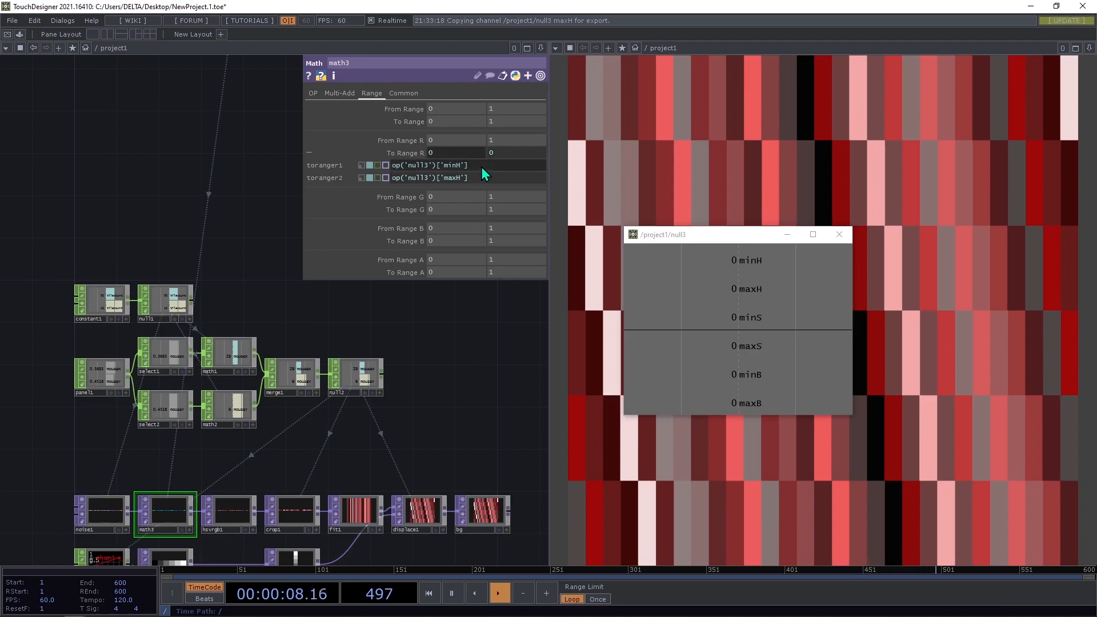
pyautogui.write('/360')
pyautogui.press('Return')
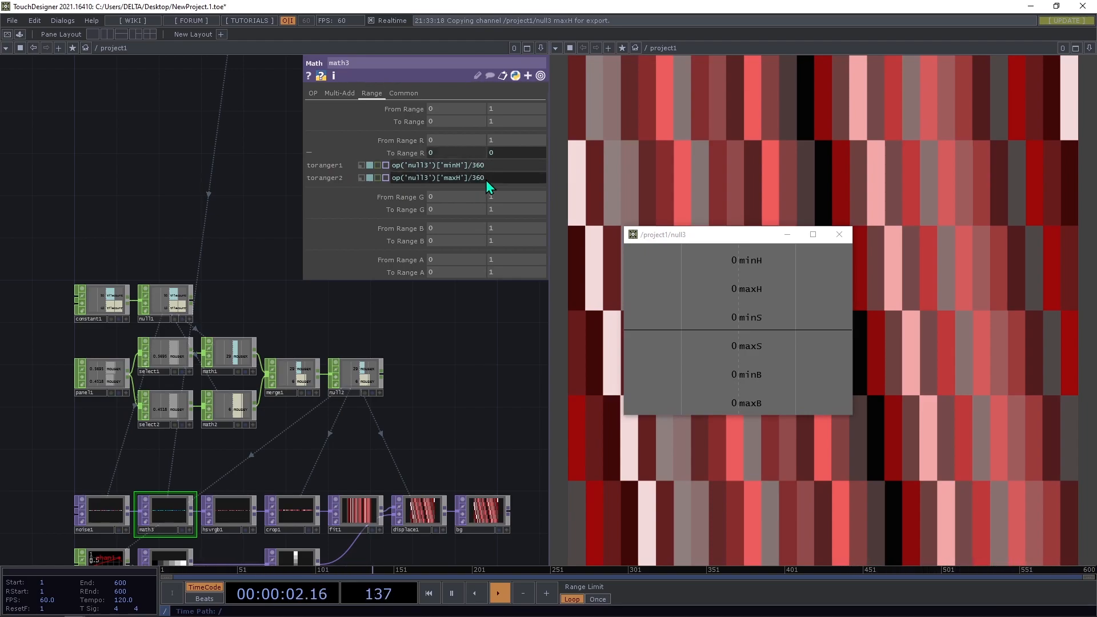
# Link math3's To Range G minimum and maximum to null3's minS and maxS channels as CHOP references.
pyautogui.click(500, 212)
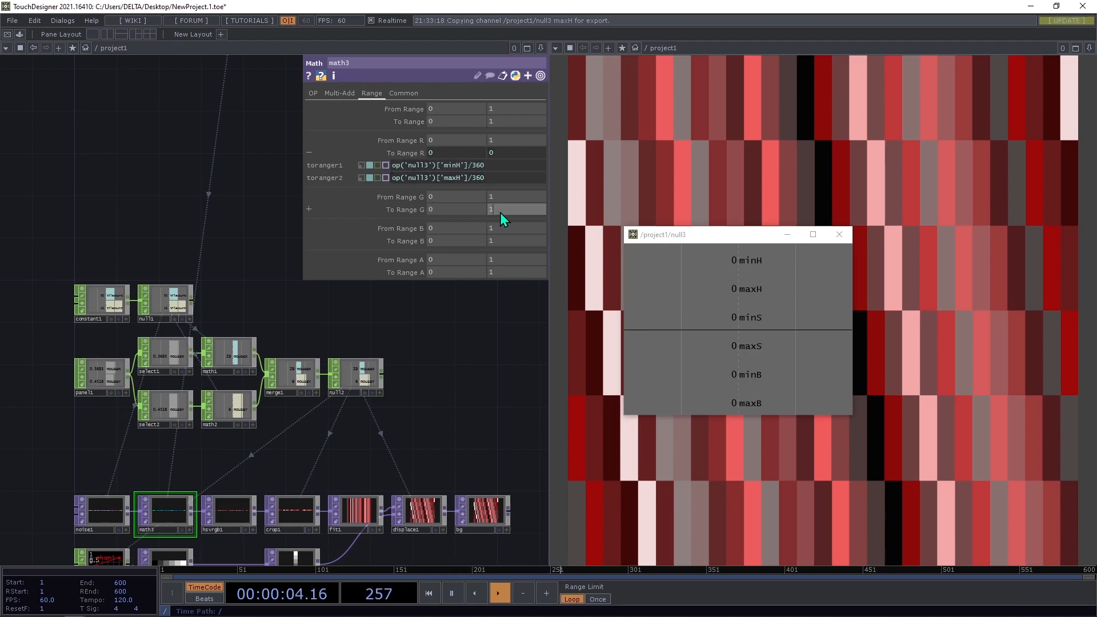
pyautogui.click(416, 211)
pyautogui.moveTo(723, 314); pyautogui.dragTo(425, 221)
pyautogui.click(458, 207)
pyautogui.moveTo(750, 331); pyautogui.dragTo(505, 234)
pyautogui.click(518, 209)
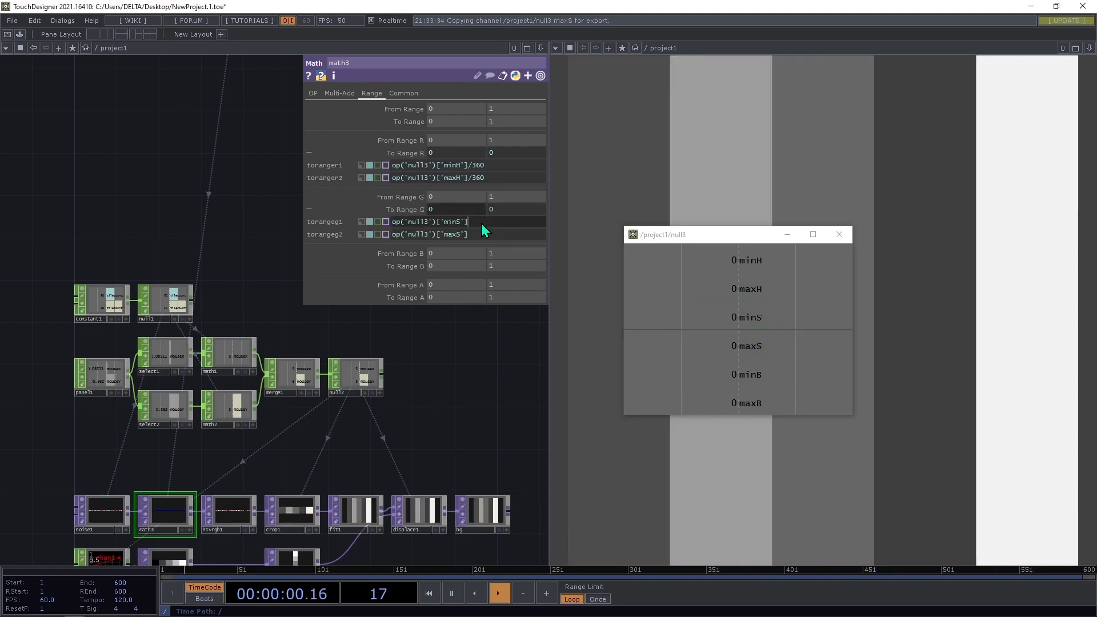
# Divide both To Range G expressions of math3 by 100.
pyautogui.write('/100')
pyautogui.press('Return')
pyautogui.click(510, 237)
pyautogui.write('/100')
pyautogui.press('Return')
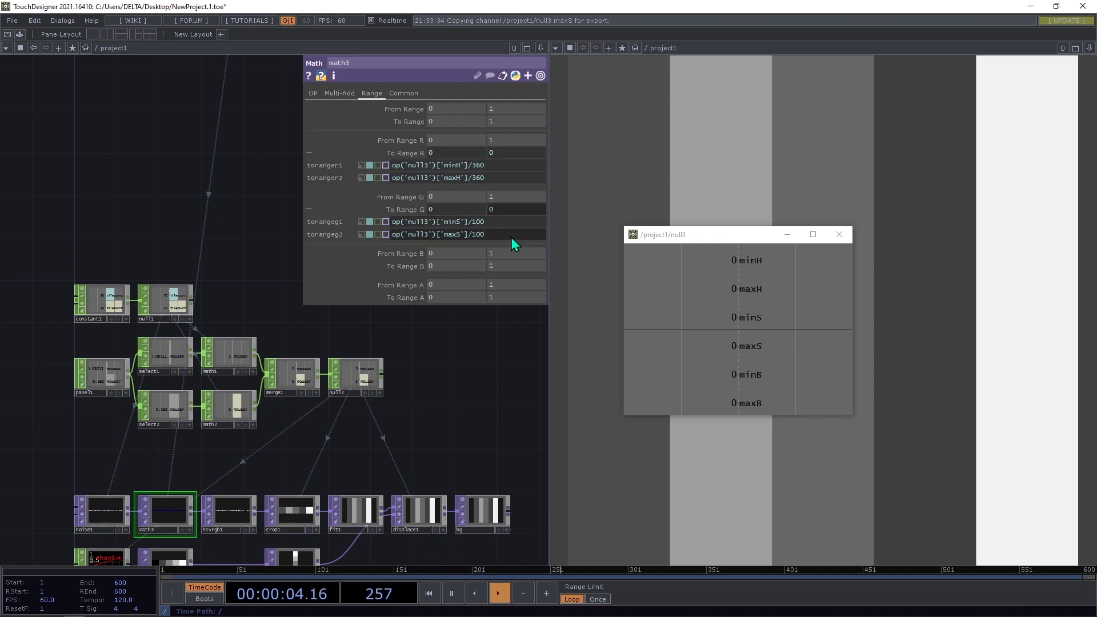
# Reference null3's minB and maxB in math3's To Range B and divide both expressions by 100.
pyautogui.moveTo(698, 365); pyautogui.dragTo(475, 261)
pyautogui.moveTo(749, 403); pyautogui.dragTo(502, 262)
pyautogui.moveTo(745, 403); pyautogui.dragTo(502, 266)
pyautogui.click(523, 258)
pyautogui.click(471, 279)
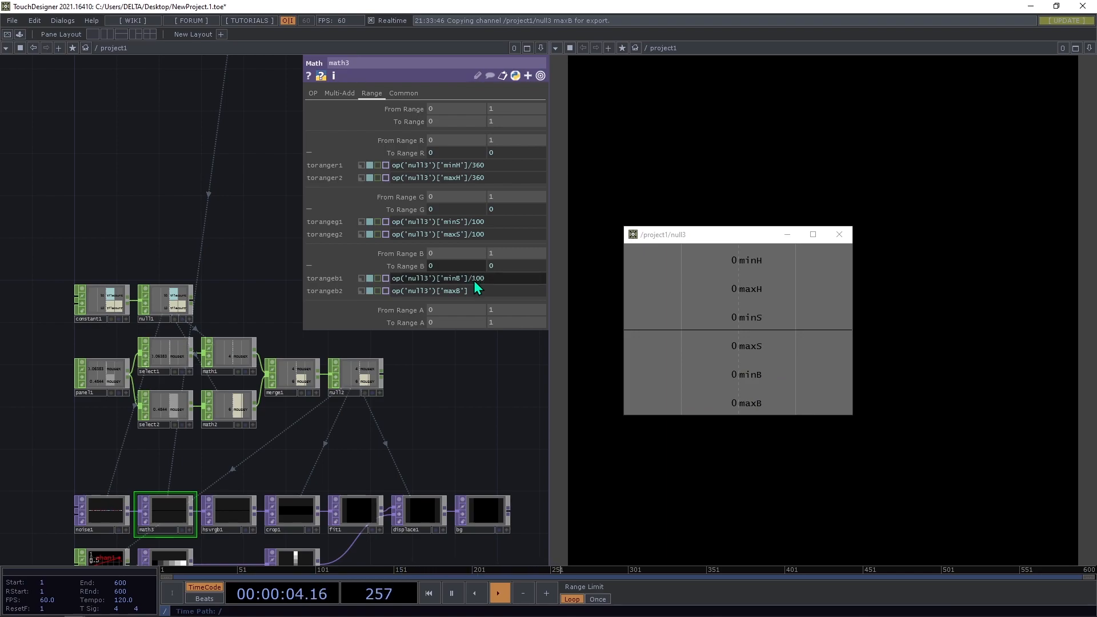
pyautogui.click(478, 289)
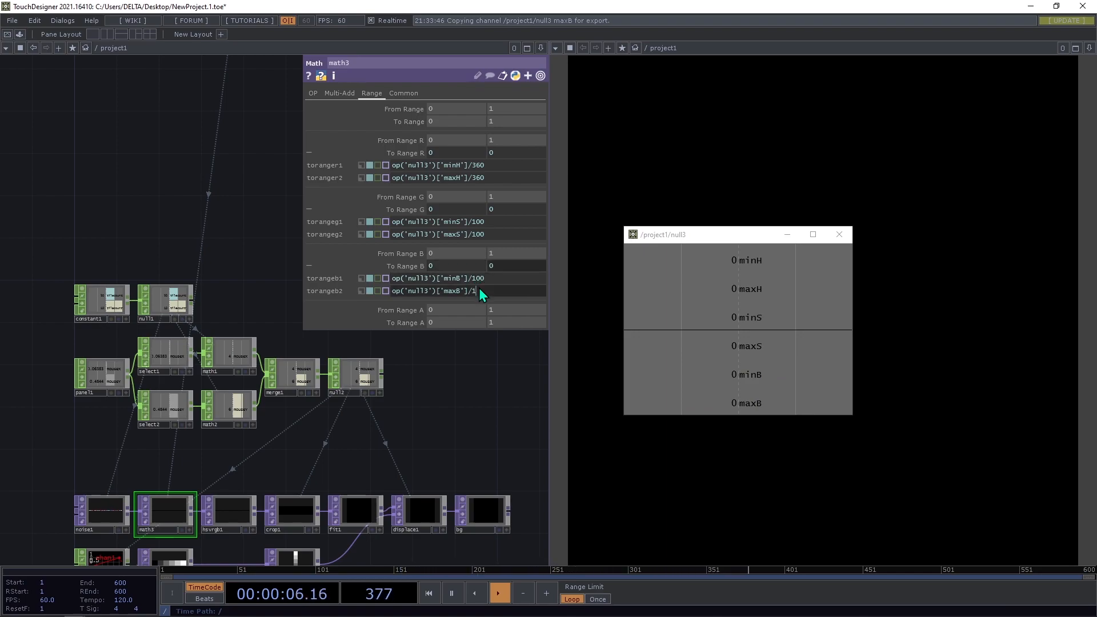
# Set the mode1 Constant's maxH to 360, maxS to 100 and maxB to 100, matching the sketch's key 1 palette.
pyautogui.moveTo(214, 257); pyautogui.dragTo(186, 365)
pyautogui.moveTo(237, 239); pyautogui.dragTo(203, 355)
pyautogui.moveTo(258, 260); pyautogui.dragTo(302, 395)
pyautogui.moveTo(46, 197); pyautogui.dragTo(111, 217, button='middle')
pyautogui.click(173, 210)
pyautogui.moveTo(131, 319); pyautogui.dragTo(99, 309)
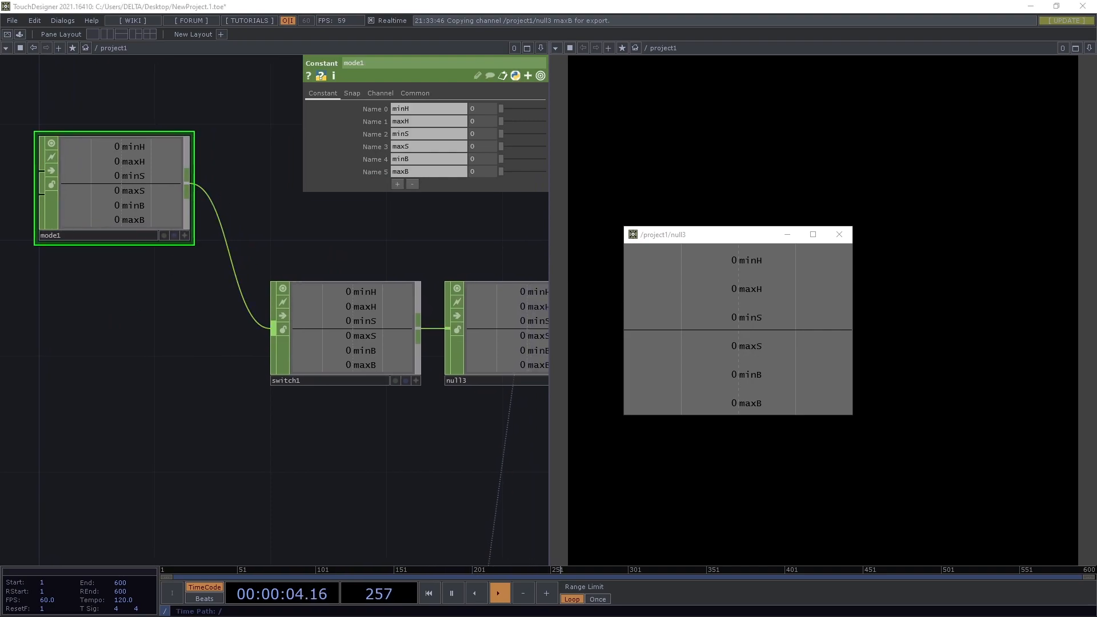
pyautogui.hotkey('alt', 'Tab')
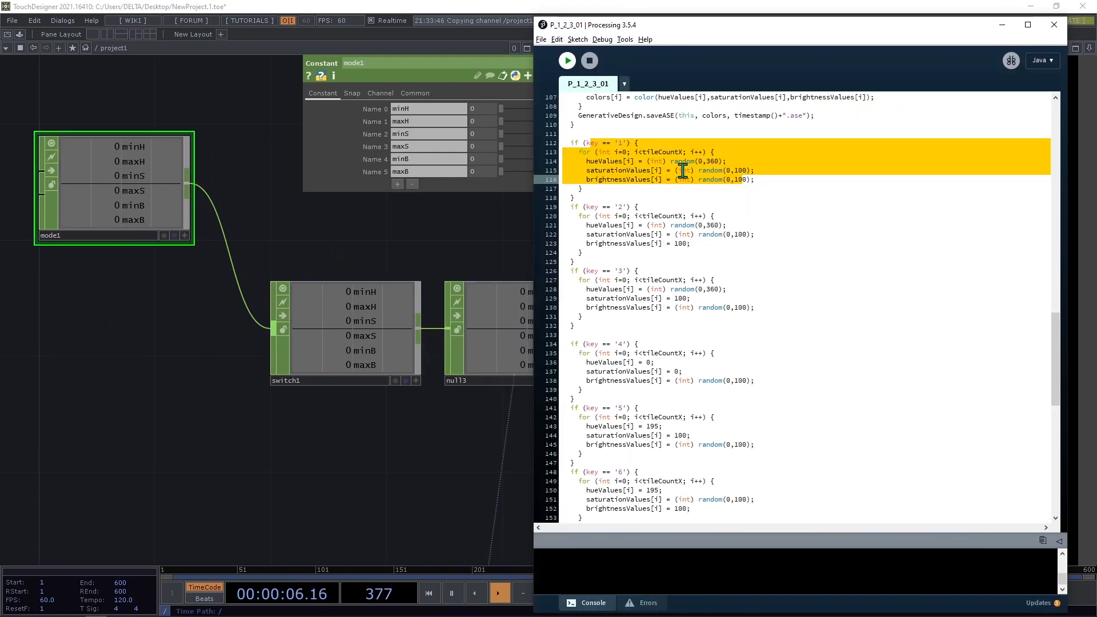
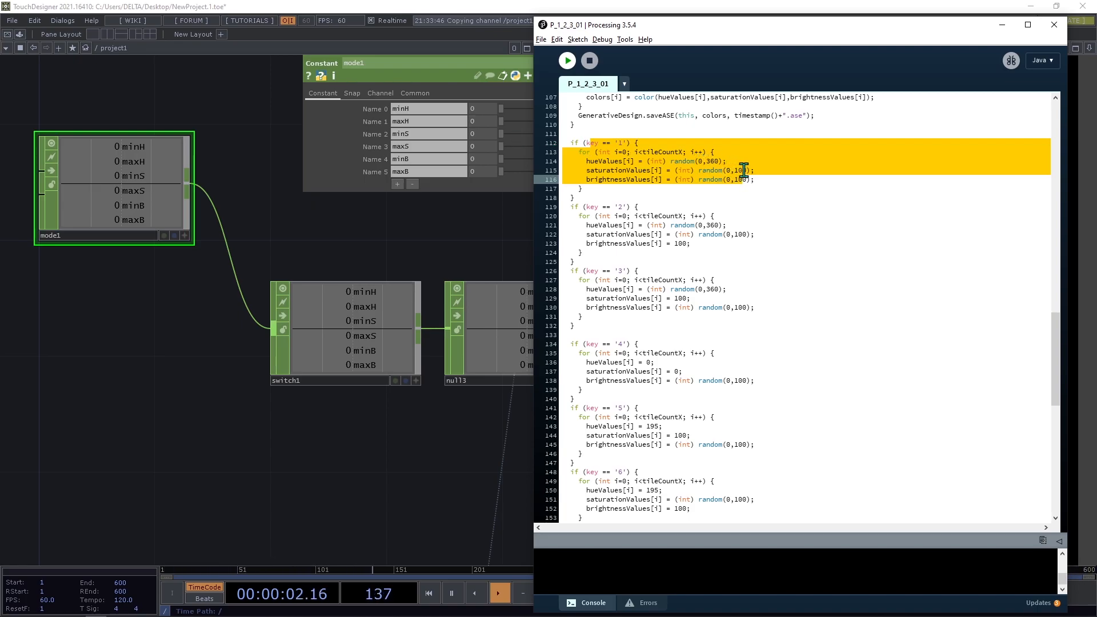
pyautogui.click(482, 112)
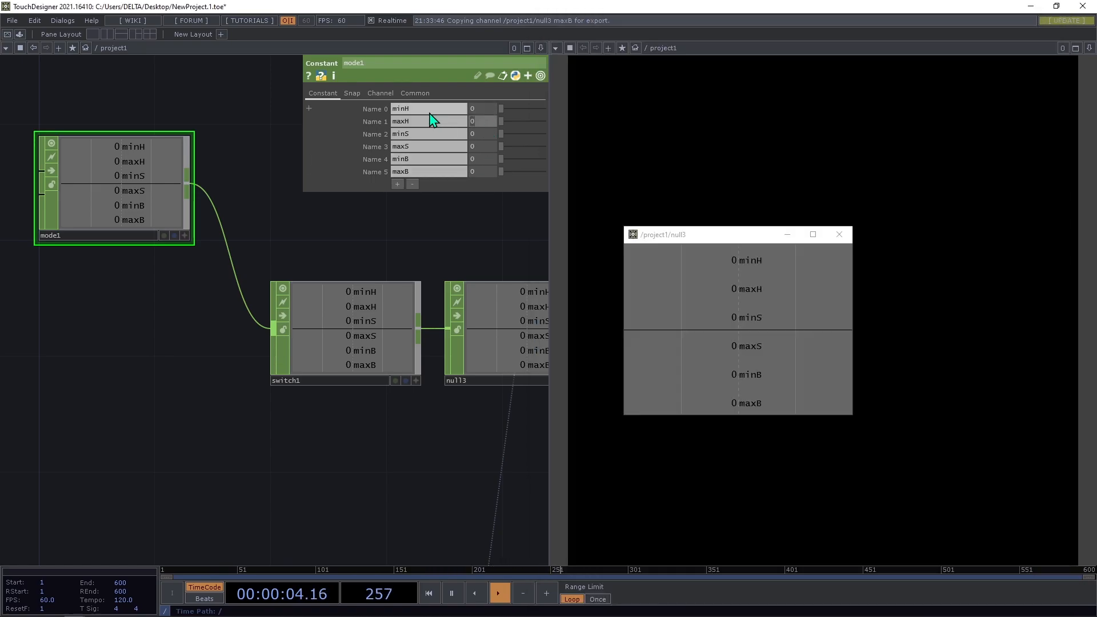
pyautogui.click(473, 147)
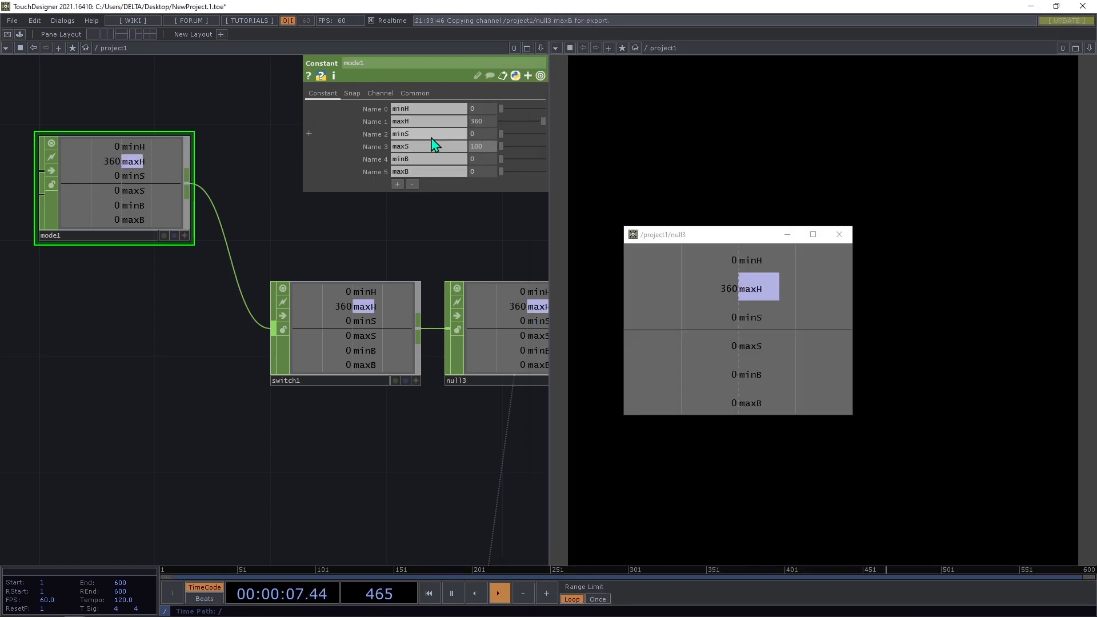
pyautogui.click(471, 171)
pyautogui.write('100')
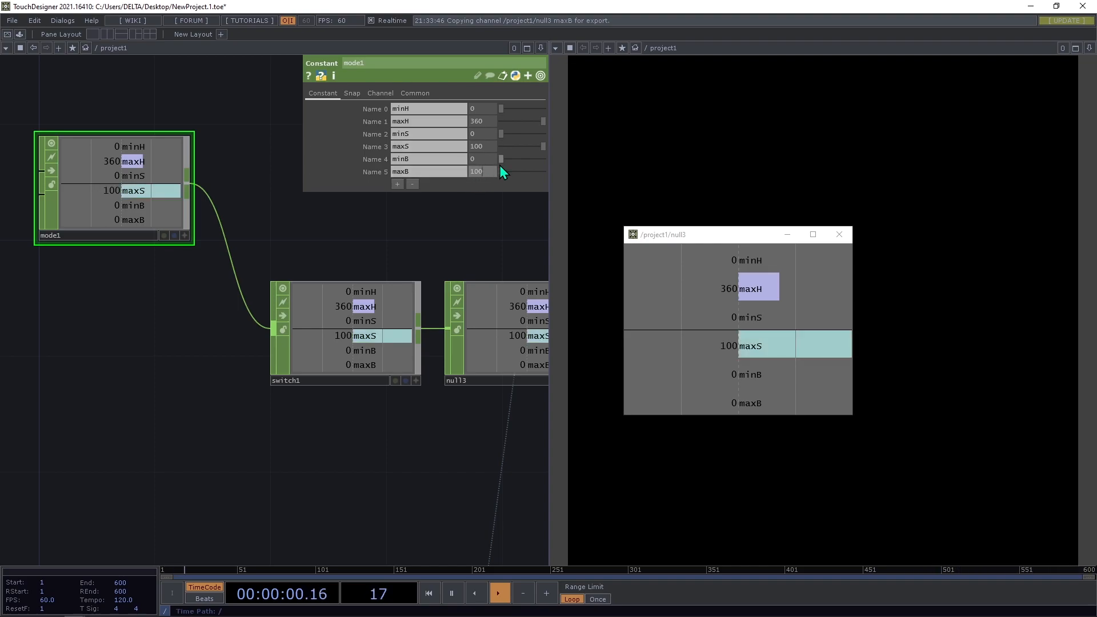
pyautogui.press('Return')
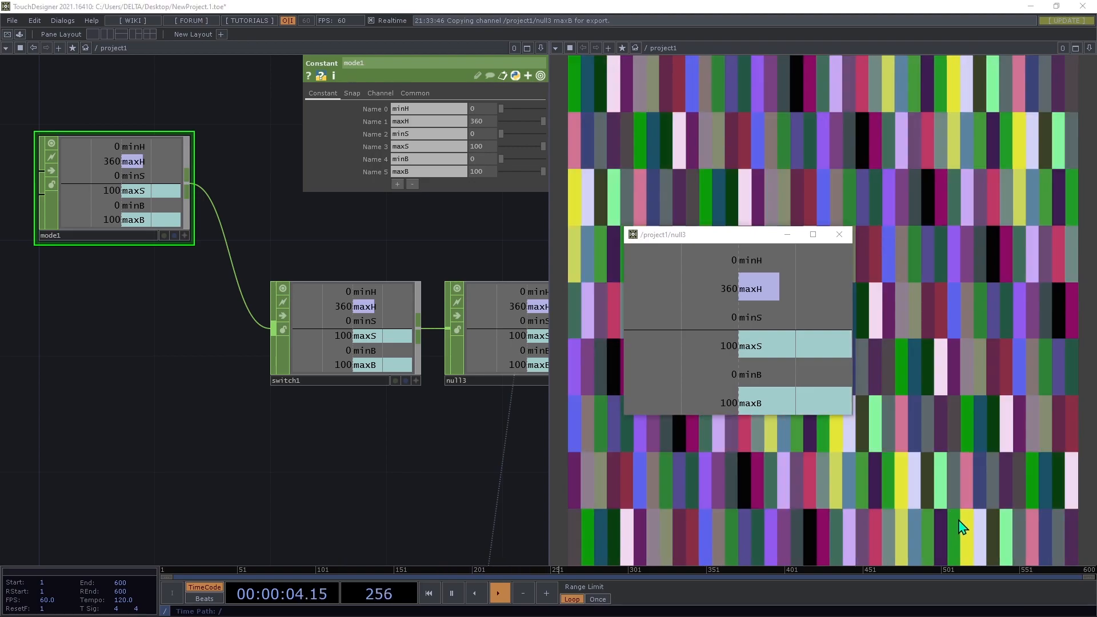
# Compare the running P_1_2_3_01 Processing sketch with the tile output in TouchDesigner.
pyautogui.hotkey('alt', 'Tab')
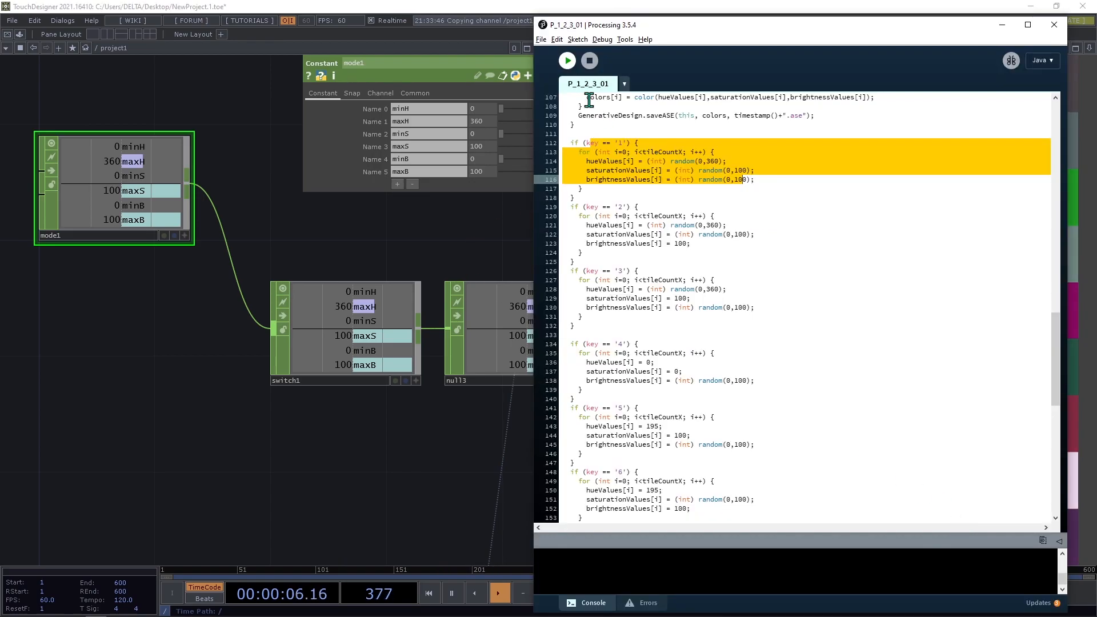
pyautogui.moveTo(0, 141)
pyautogui.mouseDown()
pyautogui.moveTo(322, 141)
pyautogui.moveTo(759, 107)
pyautogui.mouseUp()
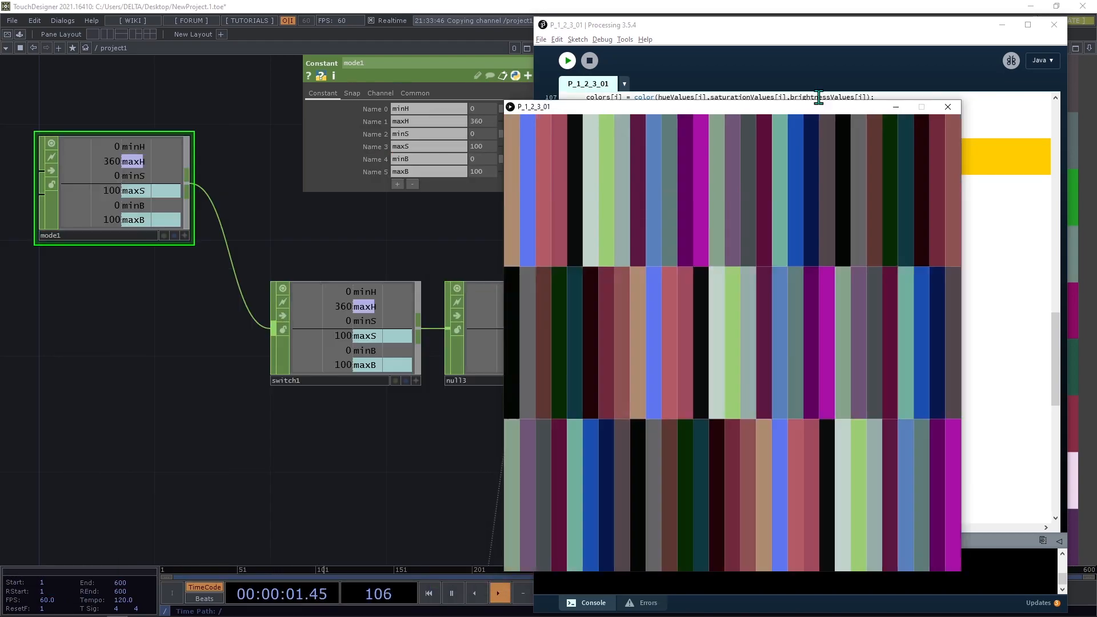
pyautogui.moveTo(851, 29); pyautogui.dragTo(887, 394)
pyautogui.click(848, 330)
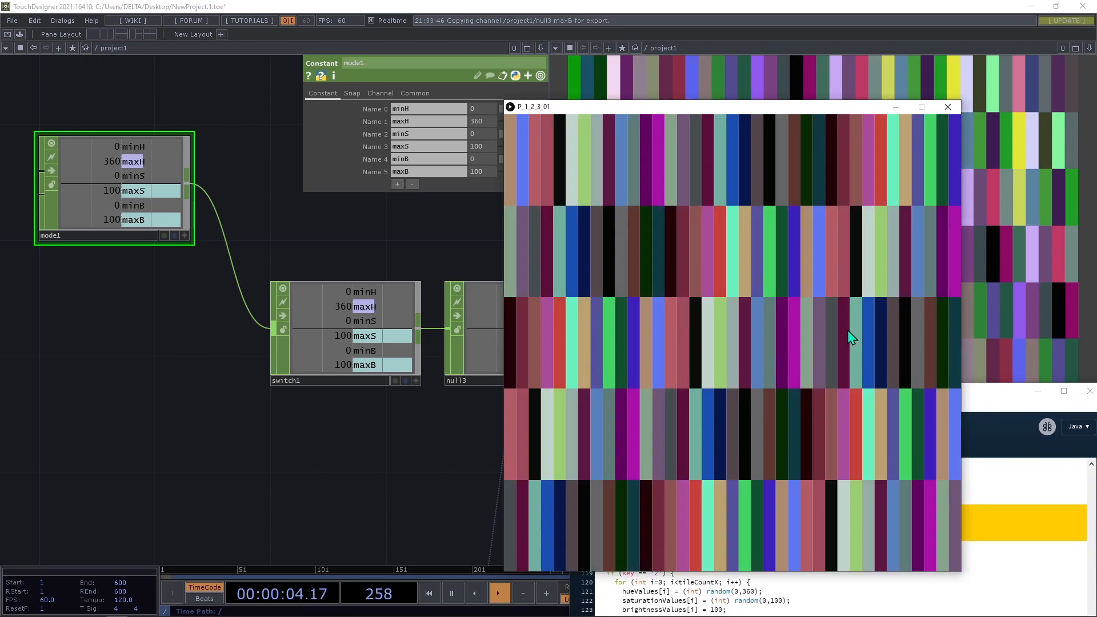
pyautogui.click(894, 108)
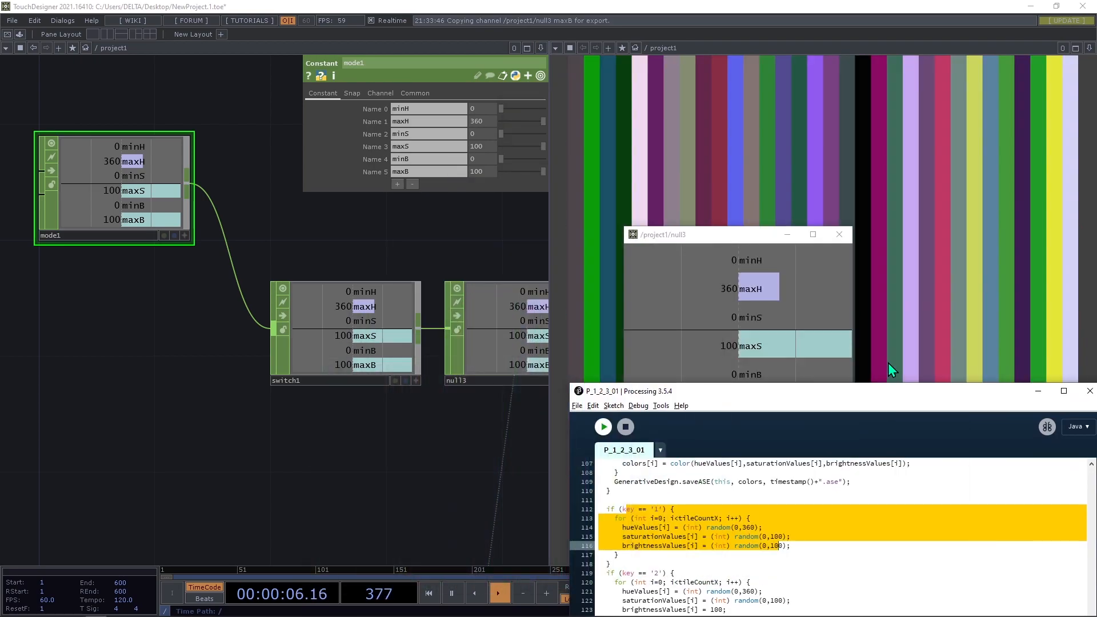
pyautogui.moveTo(884, 389); pyautogui.dragTo(397, 252)
pyautogui.click(553, 255)
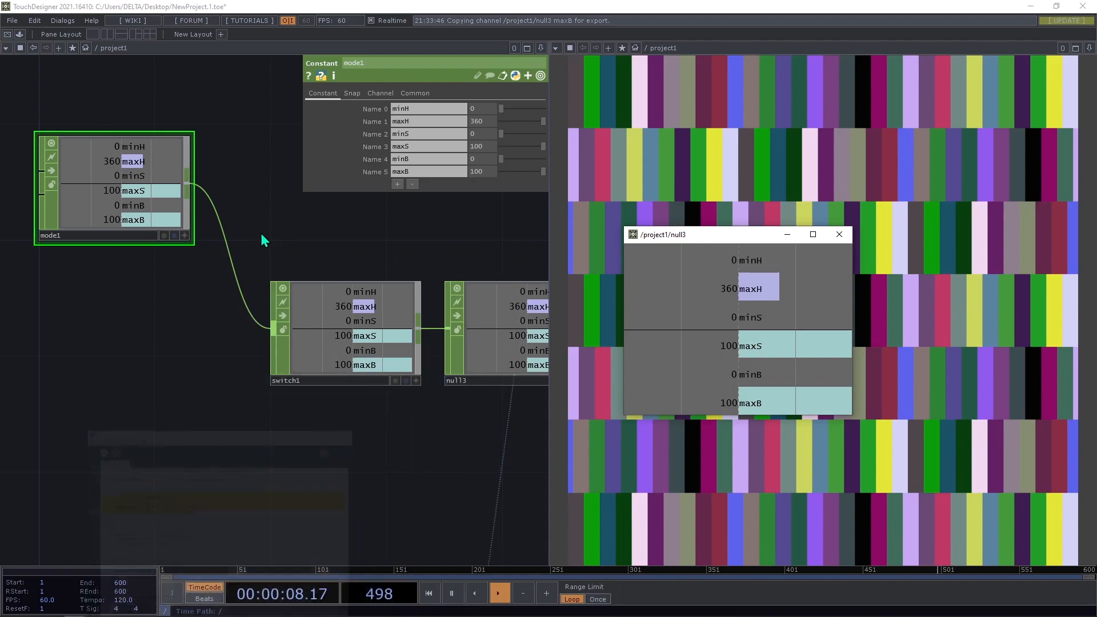
# Duplicate the mode1 Constant below the original and set the copy's minB to 100 for the sketch's key 2 palette.
pyautogui.hotkey('ctrl', 'c')
pyautogui.hotkey('ctrl', 'v')
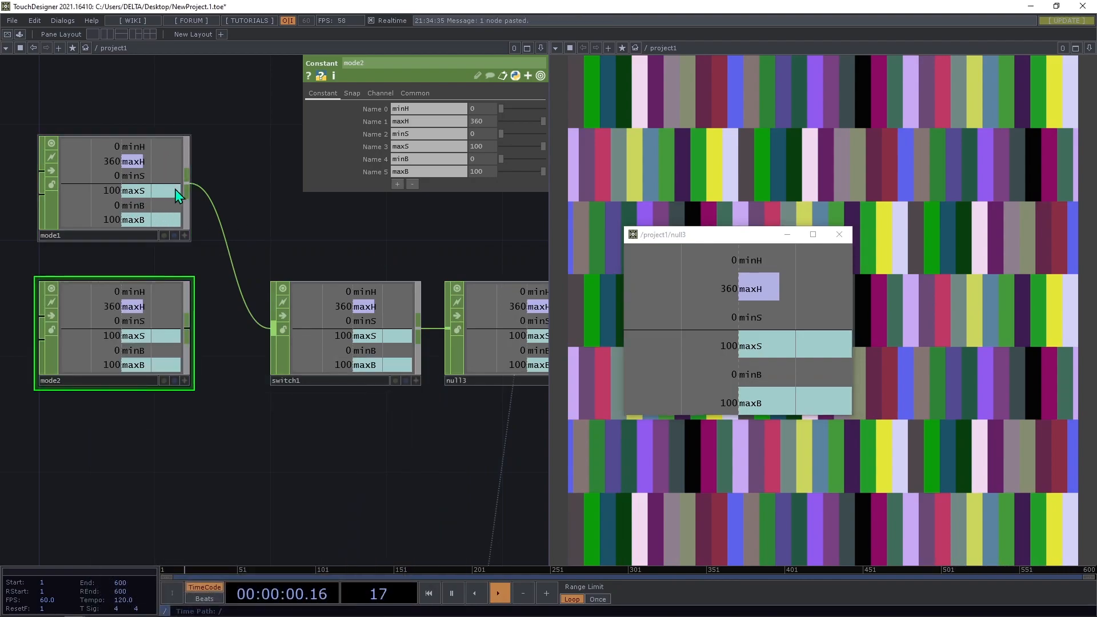
pyautogui.moveTo(281, 189); pyautogui.dragTo(290, 148)
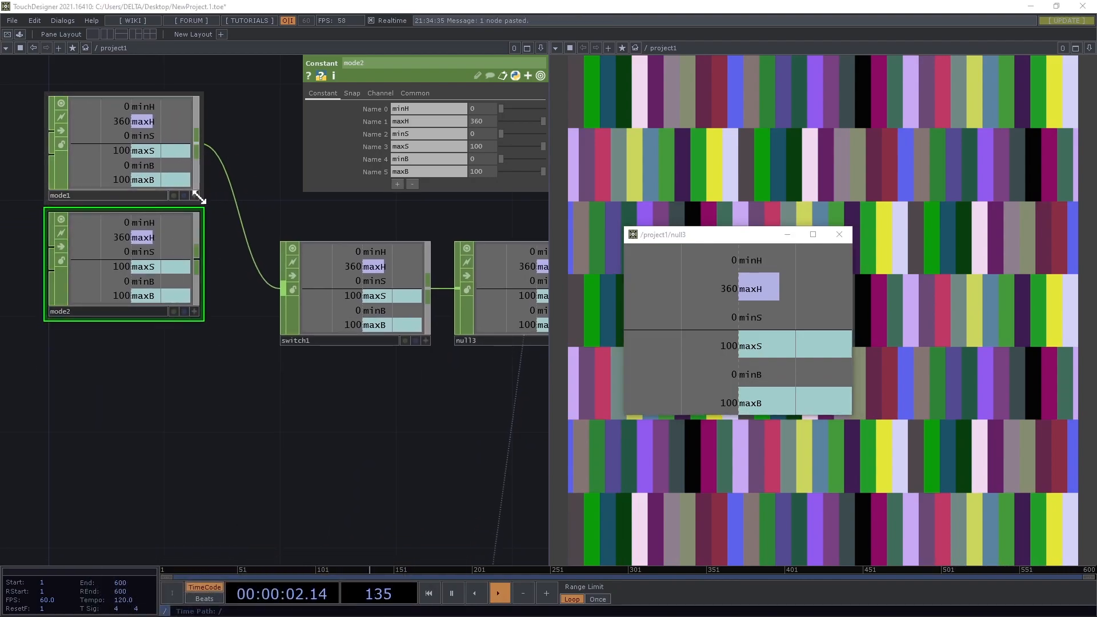
pyautogui.hotkey('alt', 'Tab')
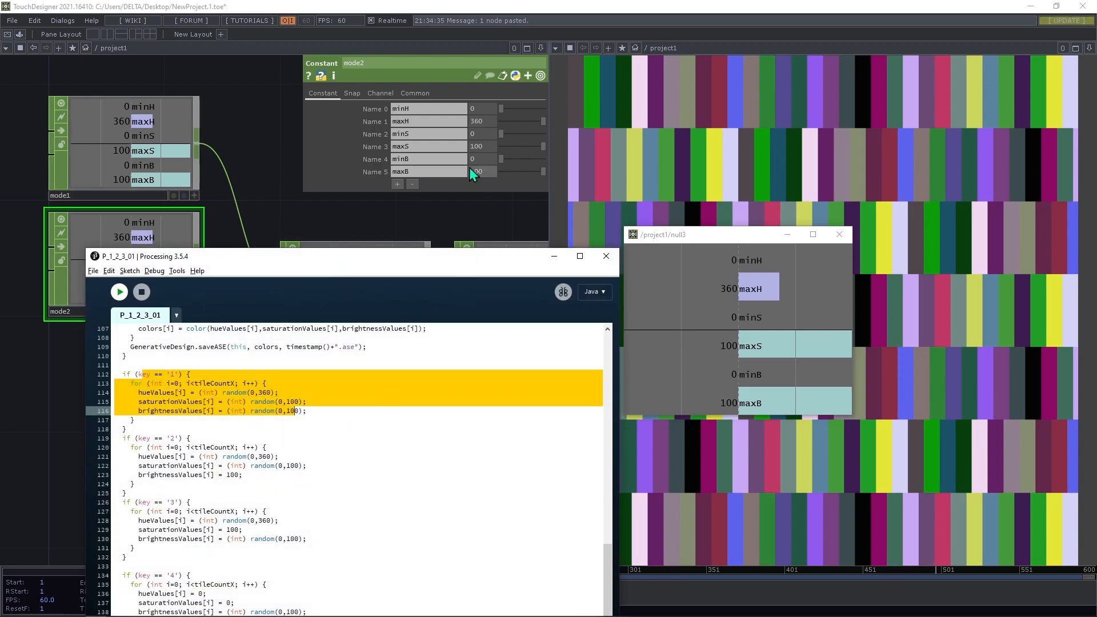
pyautogui.click(483, 180)
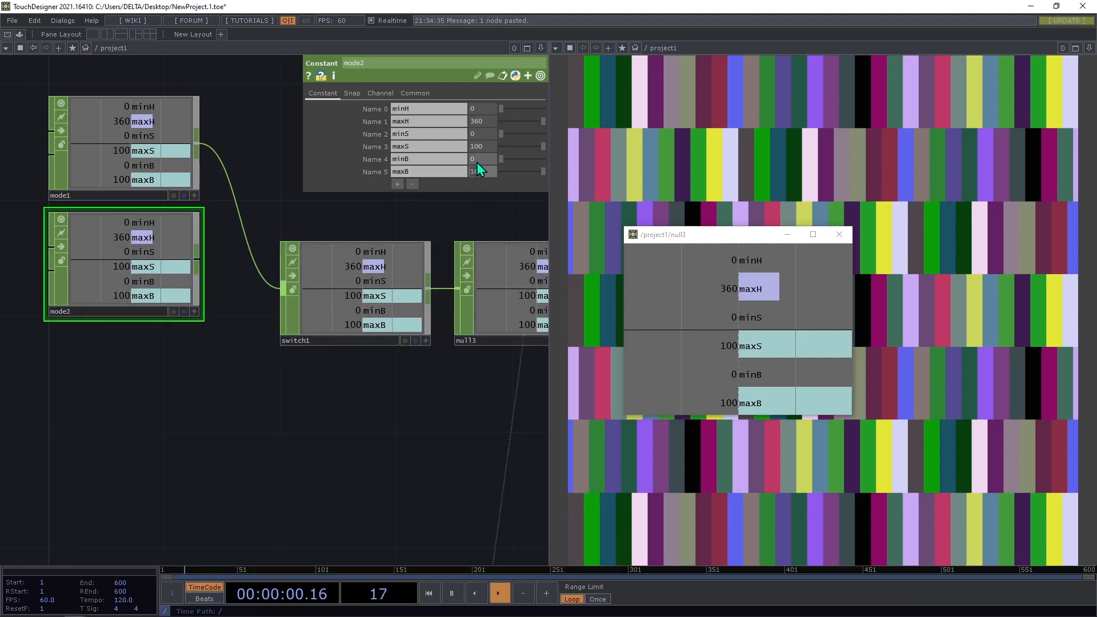
pyautogui.write('100')
pyautogui.press('Return')
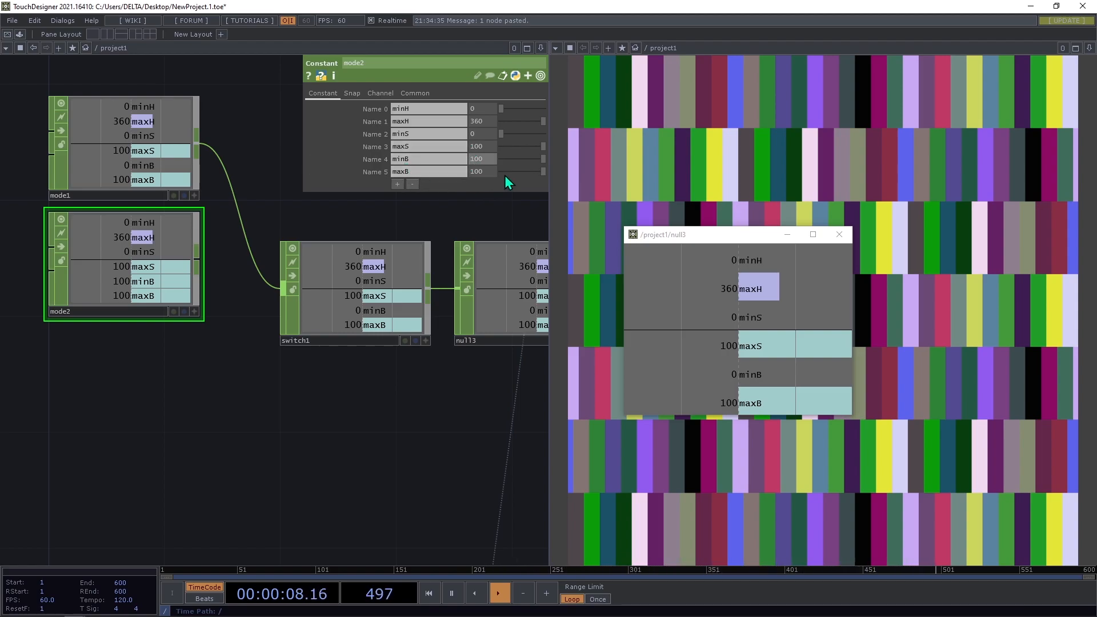
# Duplicate the mode2 Constant and place the copy directly below it.
pyautogui.hotkey('alt', 'Tab')
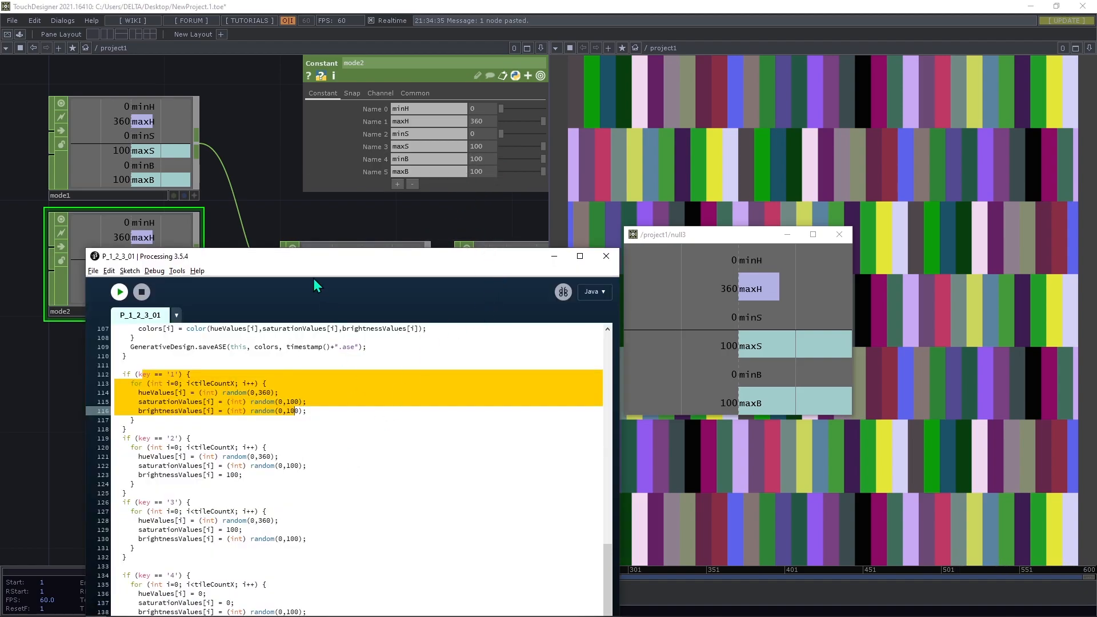
pyautogui.click(267, 213)
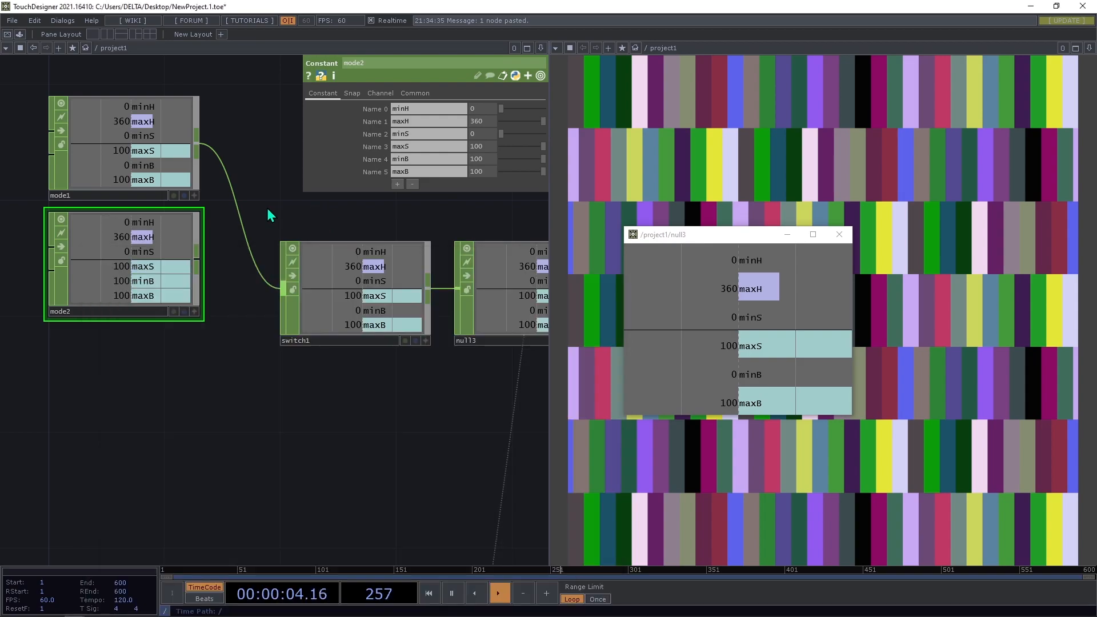
pyautogui.moveTo(267, 212); pyautogui.dragTo(268, 144)
pyautogui.hotkey('ctrl', 'v')
pyautogui.scroll(-5, 177, 342)
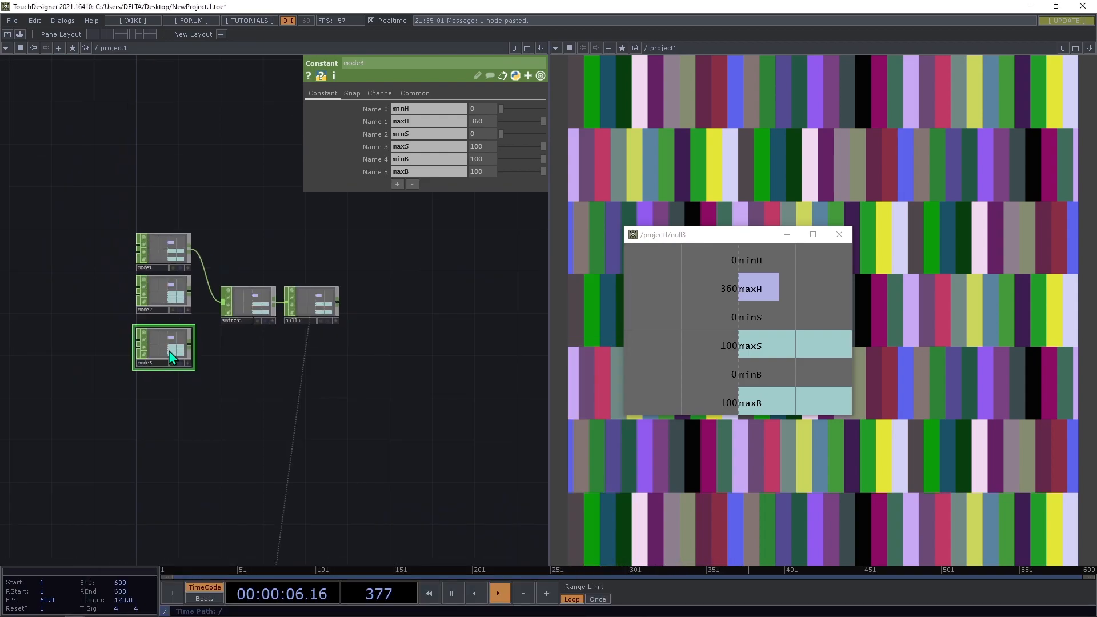
pyautogui.click(173, 338)
# Following the sketch's key 3 palette, set mode3's minB to 0 and minS to 100.
pyautogui.hotkey('alt', 'Tab')
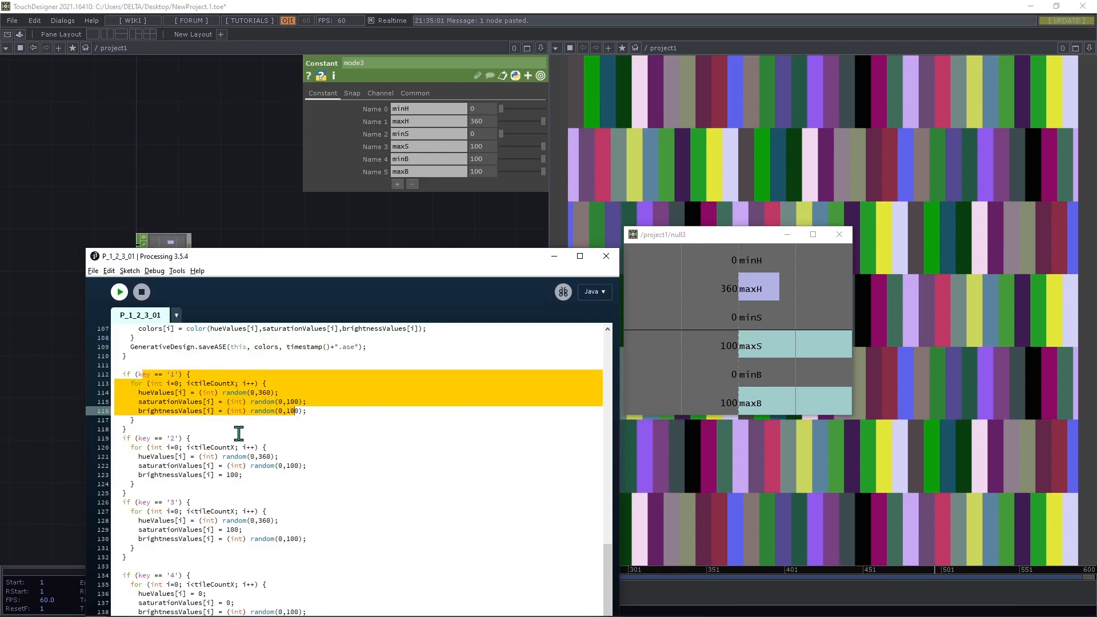
pyautogui.scroll(-5, 254, 487)
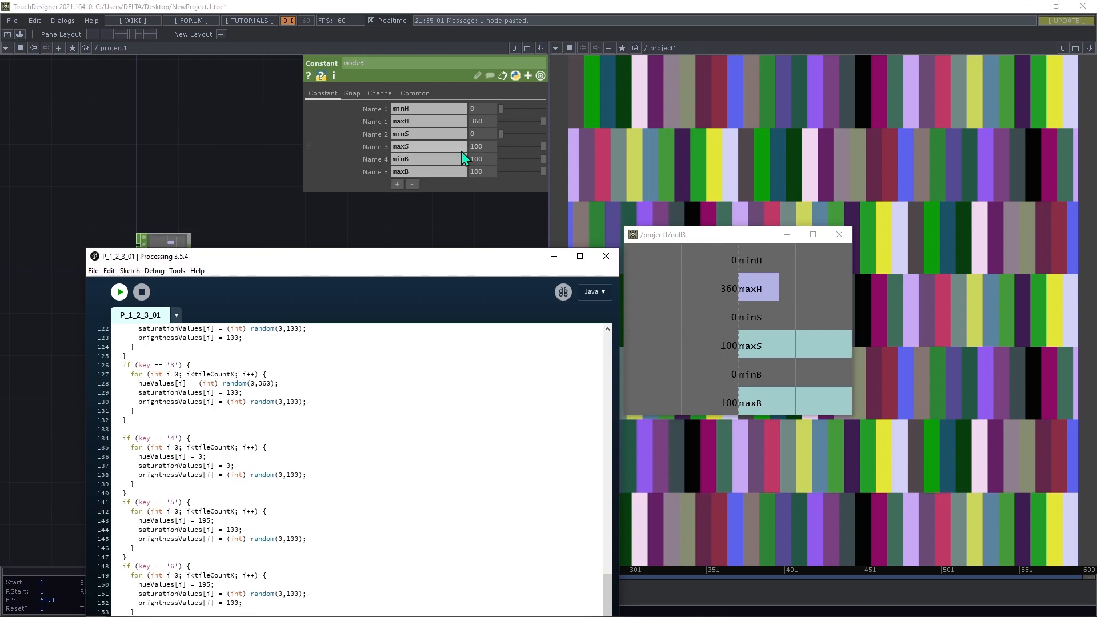
pyautogui.click(476, 159)
pyautogui.write('0')
pyautogui.click(481, 136)
pyautogui.write('1')
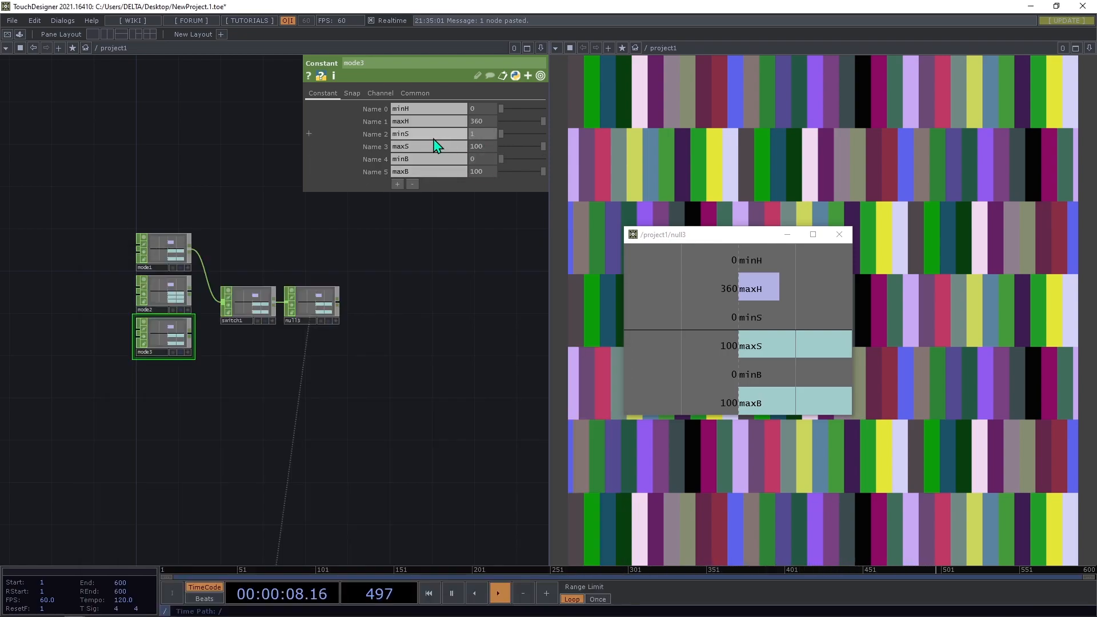
pyautogui.click(318, 289)
# Duplicate the mode3 Constant below the original and bring up the key 4 palette in the Processing code.
pyautogui.scroll(3, 207, 344)
pyautogui.click(141, 324)
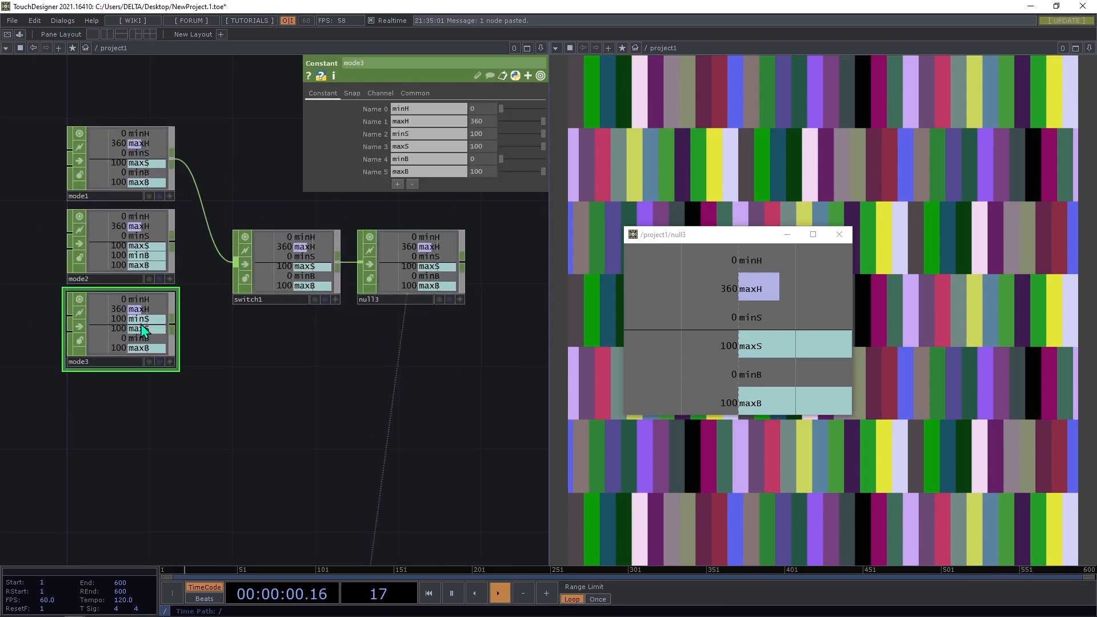
pyautogui.hotkey('ctrl', 'v')
pyautogui.moveTo(297, 323); pyautogui.dragTo(389, 251)
pyautogui.hotkey('alt', 'Tab')
pyautogui.moveTo(210, 363); pyautogui.dragTo(204, 323)
pyautogui.hotkey('alt', 'Tab')
pyautogui.hotkey('alt', 'Tab')
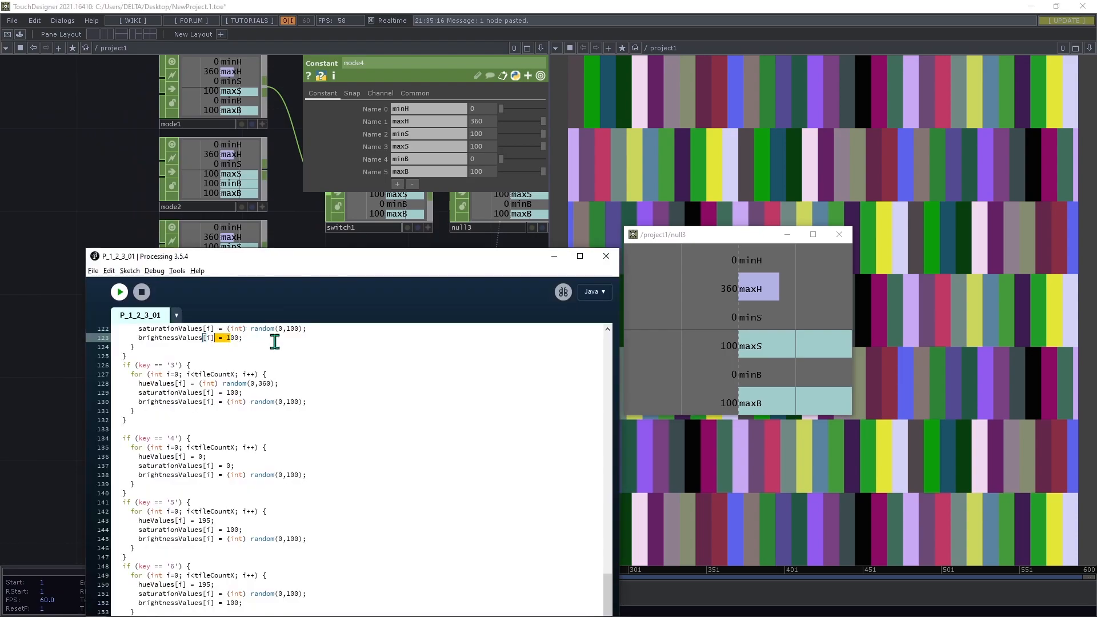
pyautogui.scroll(-3, 298, 394)
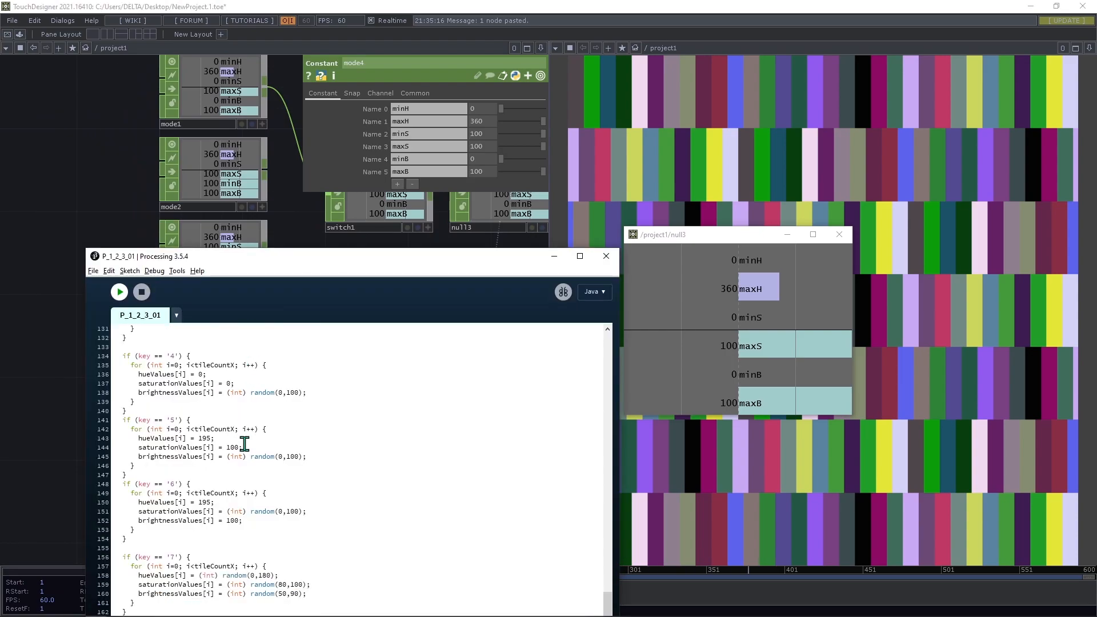
# Set mode4's maxH, minS and maxS to 0.
pyautogui.click(485, 148)
pyautogui.write('0')
pyautogui.write('0')
pyautogui.moveTo(490, 132); pyautogui.dragTo(398, 117)
pyautogui.write('0')
pyautogui.press('Return')
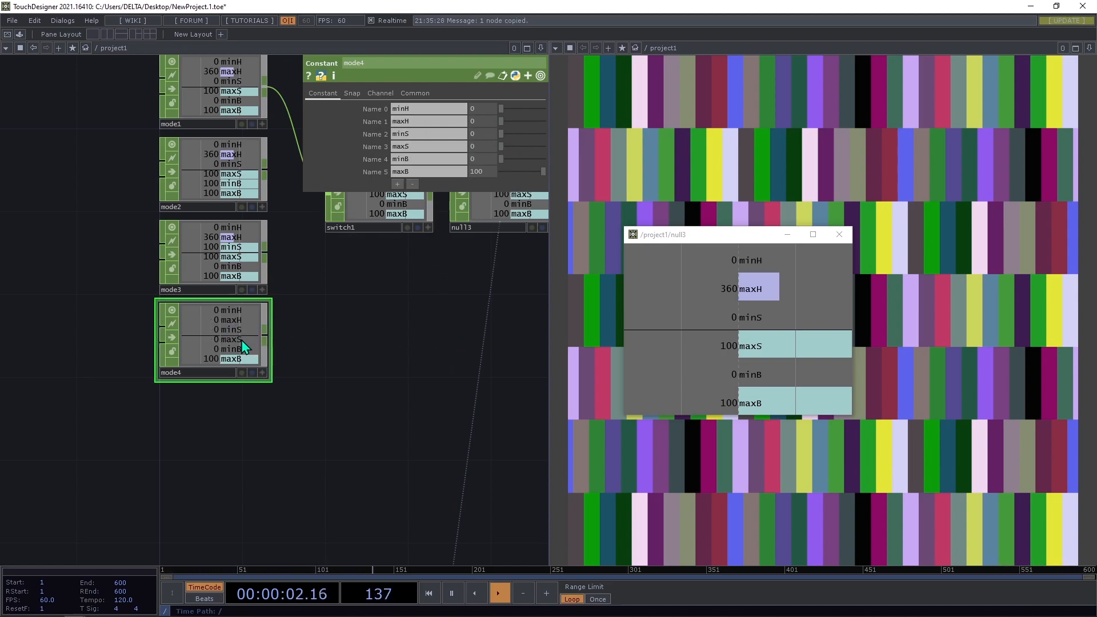
# Duplicate the mode4 Constant and place the copy directly below it.
pyautogui.hotkey('ctrl', 'v')
pyautogui.moveTo(249, 450); pyautogui.dragTo(245, 429)
pyautogui.press('Tab')
pyautogui.press('Escape')
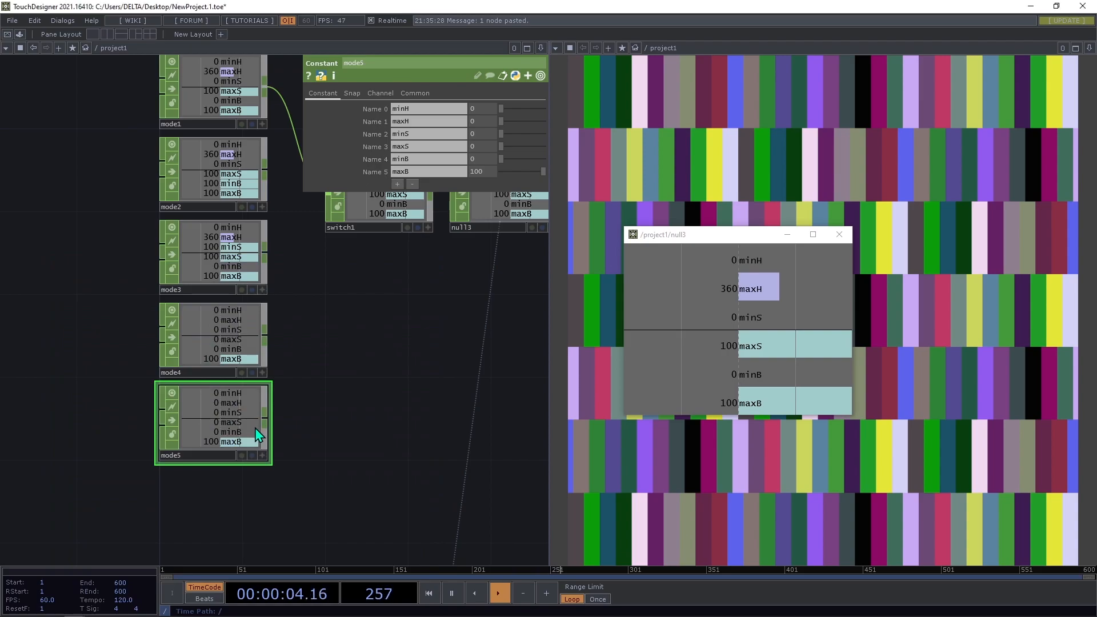
# Following the sketch's key 5 palette, set mode5's minH and maxH to 195.
pyautogui.hotkey('alt', 'Tab')
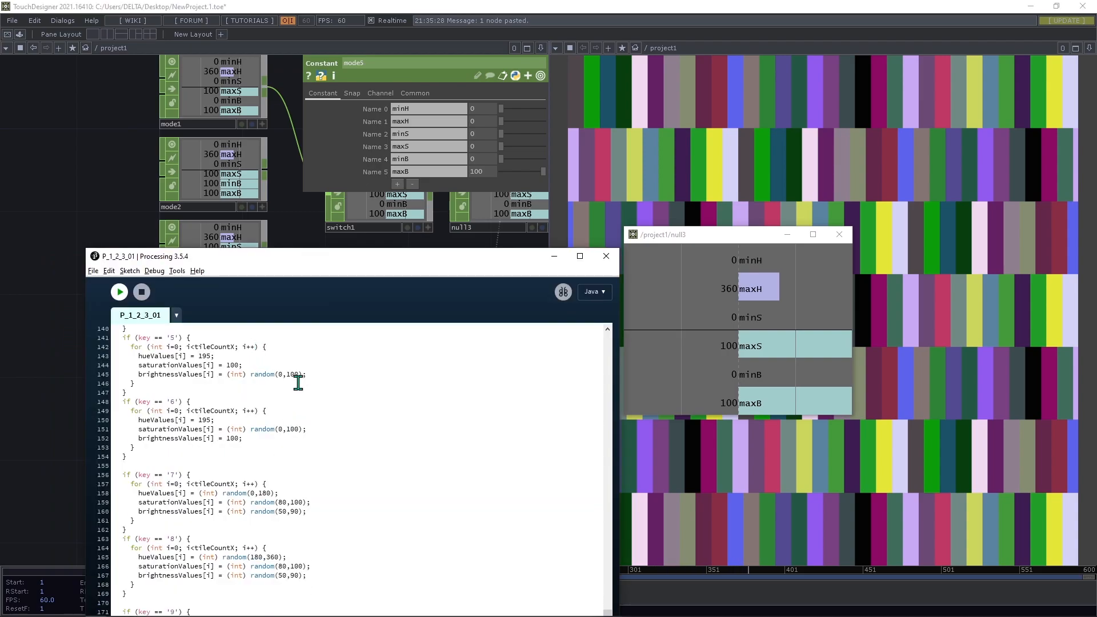
pyautogui.click(471, 108)
pyautogui.write('195')
pyautogui.click(474, 119)
pyautogui.write('195')
pyautogui.press('Return')
# Set mode5's minS and maxS to 100.
pyautogui.hotkey('alt', 'Tab')
pyautogui.click(474, 132)
pyautogui.write('100')
pyautogui.press('Return')
pyautogui.click(474, 146)
pyautogui.write('100')
pyautogui.press('Return')
# Duplicate the mode5 Constant and place the copy directly below it.
pyautogui.hotkey('alt', 'Tab')
pyautogui.click(282, 228)
pyautogui.moveTo(284, 218); pyautogui.dragTo(281, 204)
pyautogui.hotkey('ctrl', 'v')
pyautogui.moveTo(298, 440); pyautogui.dragTo(275, 317)
# Following the sketch's key 6 palette, set mode6's minS to 0 and minB to 100.
pyautogui.hotkey('alt', 'Tab')
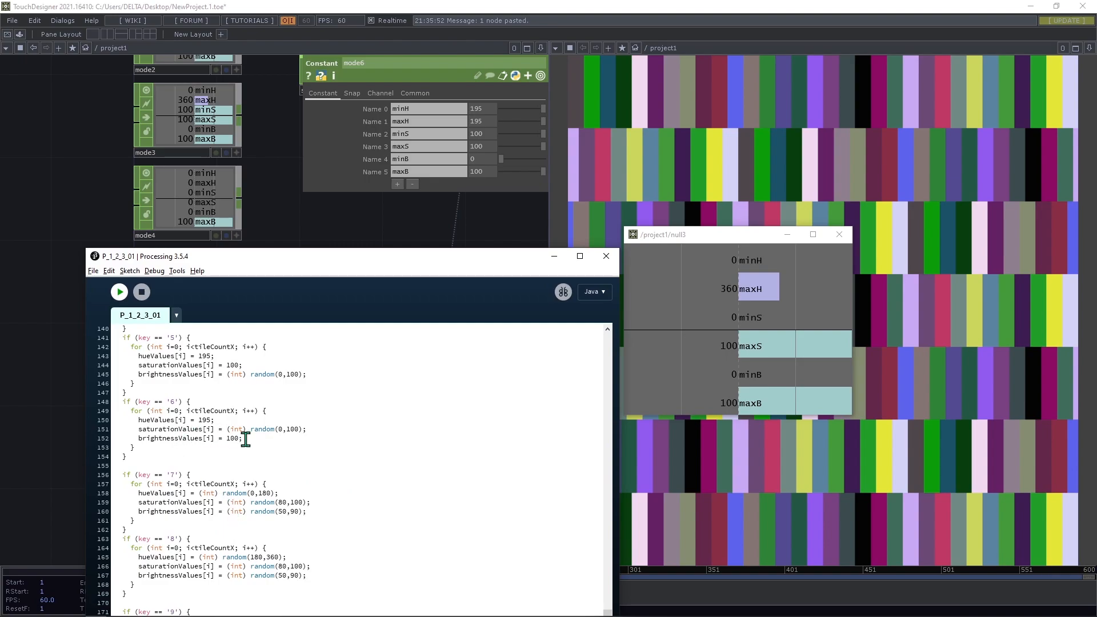
pyautogui.click(471, 135)
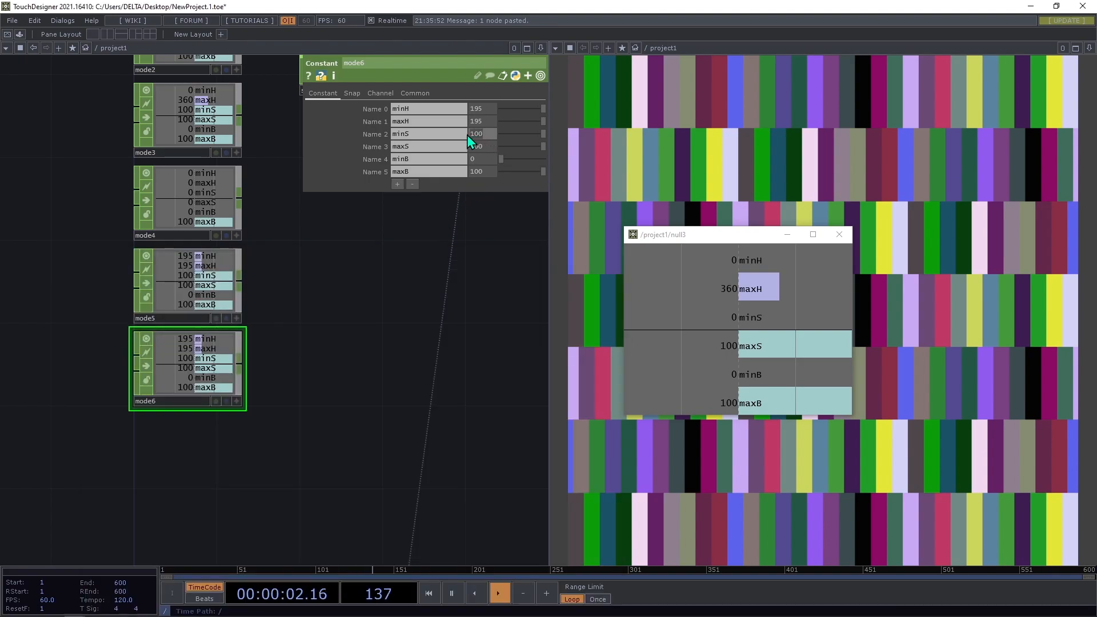
pyautogui.write('0')
pyautogui.click(476, 157)
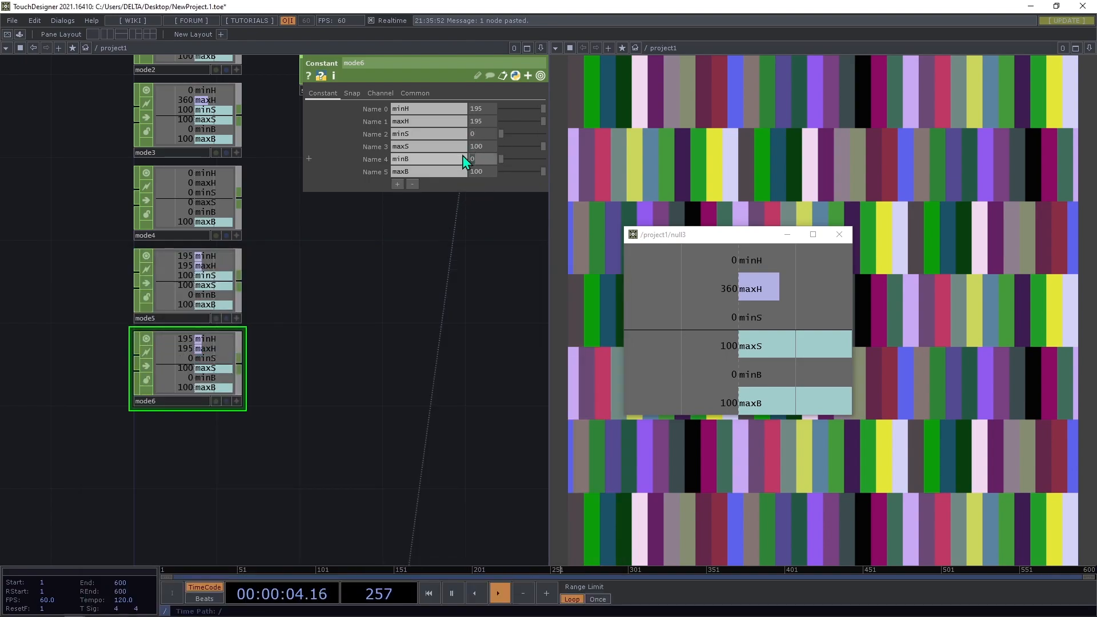
# Duplicate the mode6 Constant and place the copy directly below it.
pyautogui.moveTo(301, 380); pyautogui.dragTo(299, 249)
pyautogui.hotkey('ctrl', 'c')
pyautogui.hotkey('ctrl', 'v')
pyautogui.moveTo(211, 355); pyautogui.dragTo(208, 337)
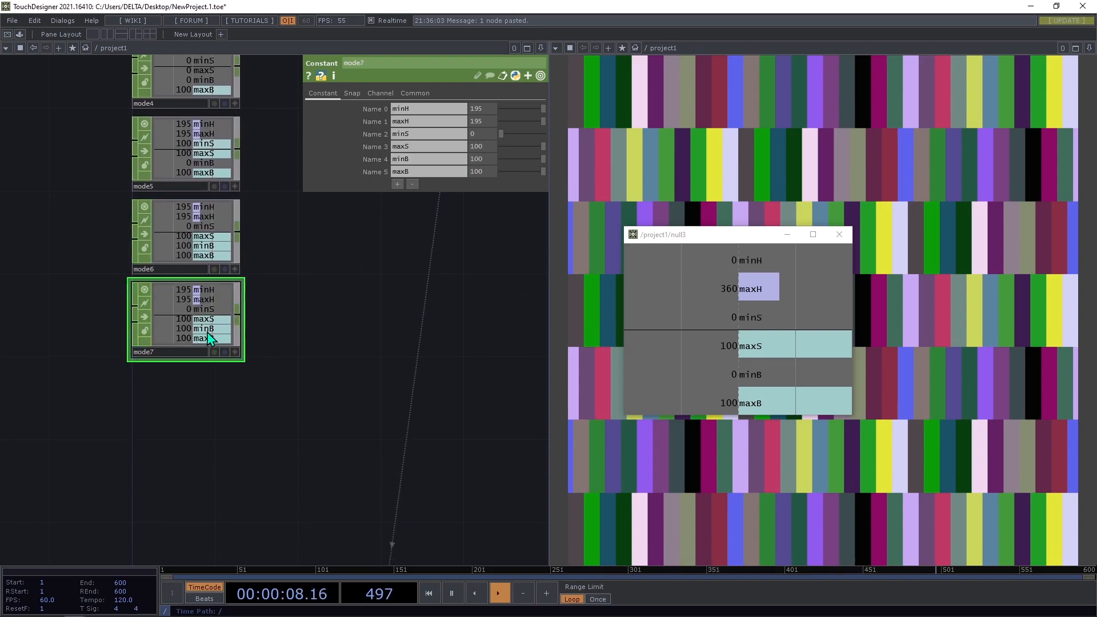
# Following the sketch's key 7 palette, set mode7's minH to 0 and maxH to 180.
pyautogui.hotkey('alt', 'Tab')
pyautogui.scroll(-3, 250, 455)
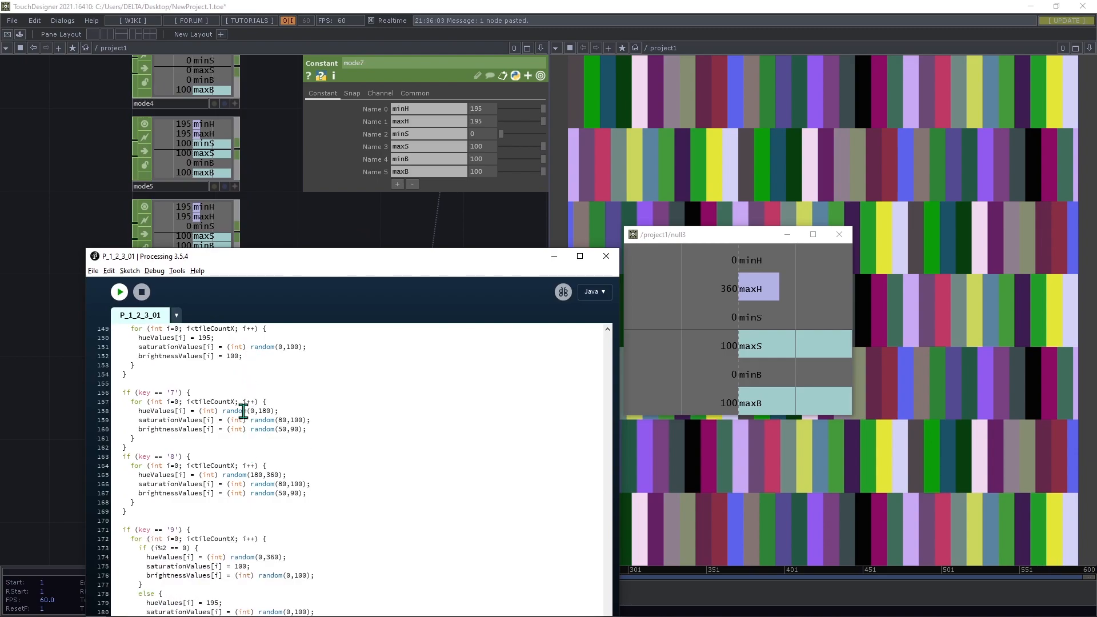
pyautogui.moveTo(235, 251)
pyautogui.mouseDown()
pyautogui.moveTo(378, 291)
pyautogui.moveTo(268, 243)
pyautogui.moveTo(254, 223)
pyautogui.moveTo(223, 240)
pyautogui.mouseUp()
pyautogui.moveTo(487, 109); pyautogui.dragTo(465, 110)
pyautogui.write('0')
pyautogui.press('Tab')
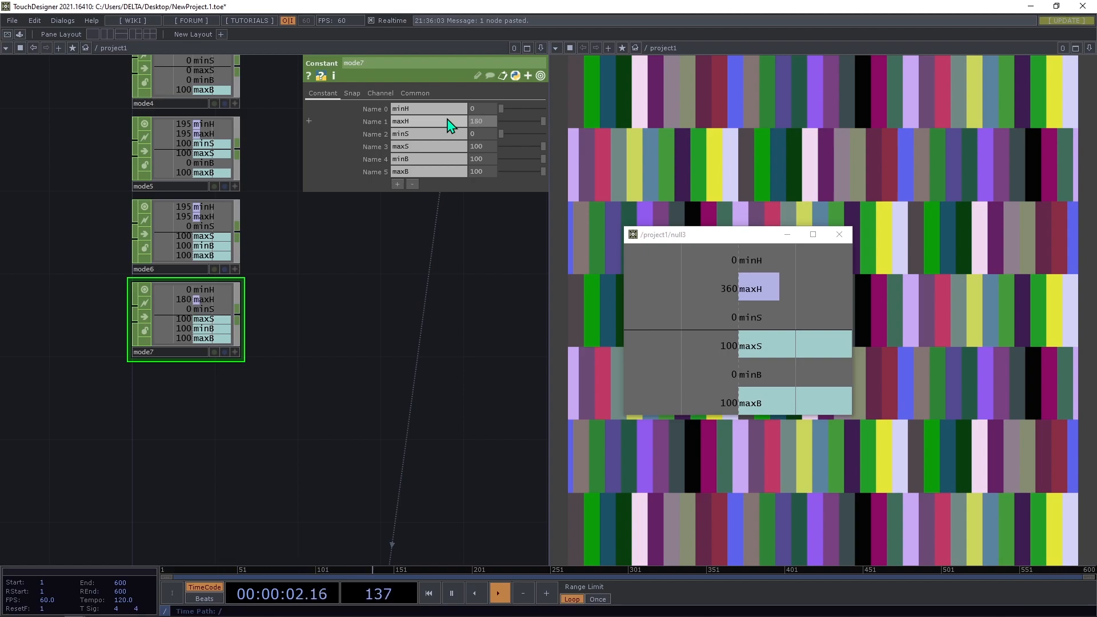
# Following the sketch's key 7 palette, set mode7's minS to 80, minB to 50 and maxB to 90.
pyautogui.hotkey('alt', 'Tab')
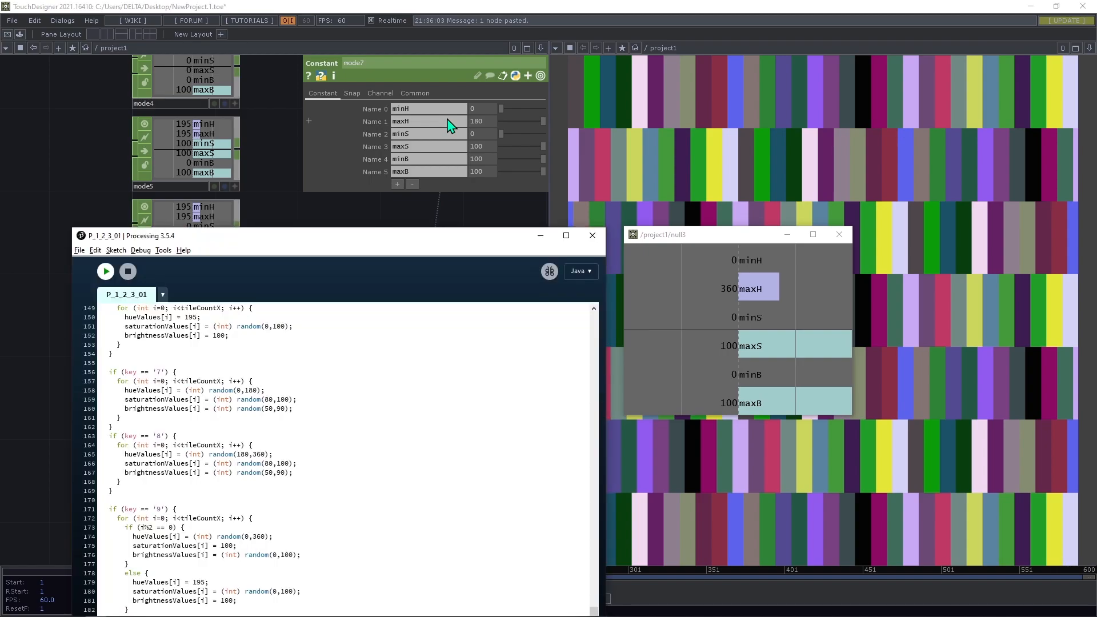
pyautogui.click(474, 135)
pyautogui.write('80')
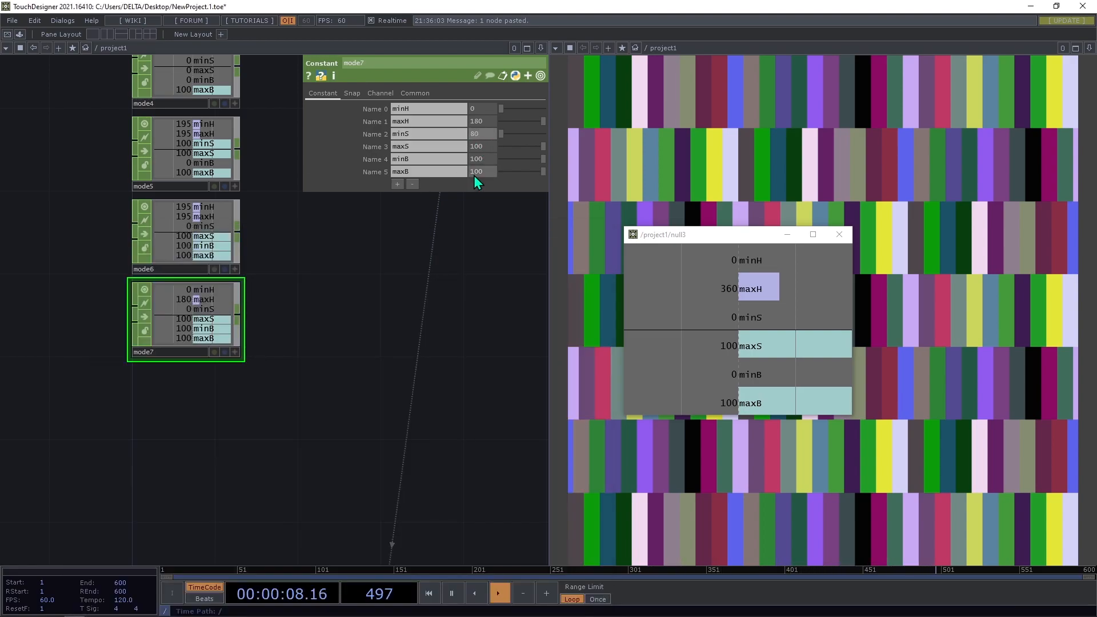
pyautogui.press('Return')
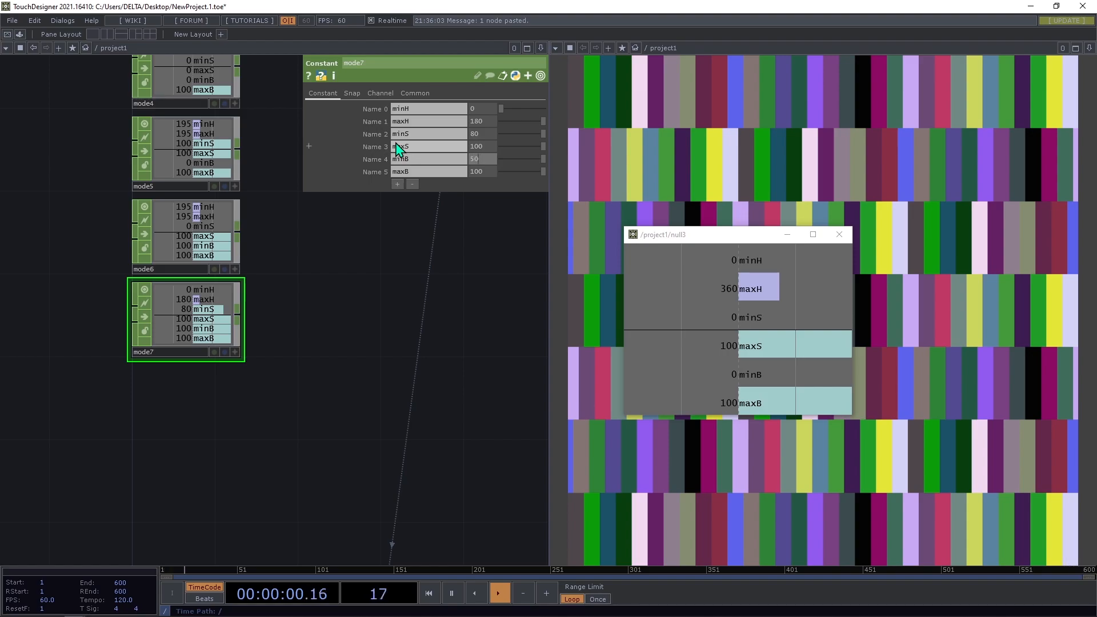
pyautogui.click(490, 172)
pyautogui.write('90')
pyautogui.press('Return')
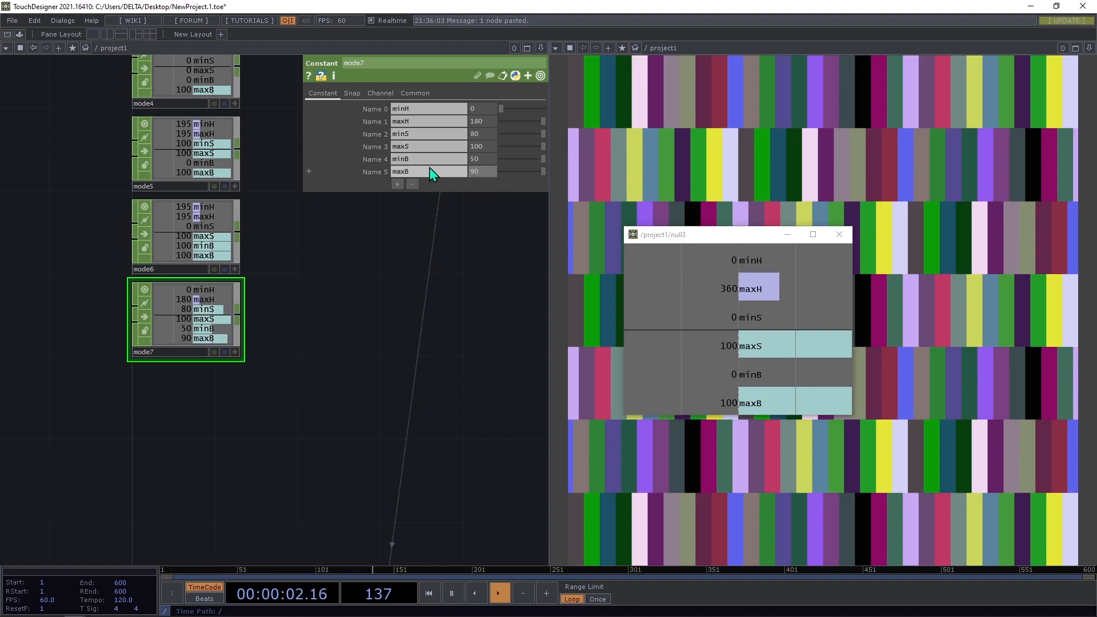
# Duplicate mode7 directly below as mode8 and, following the sketch's key 8 palette, set its minH to 180 and maxH to 360.
pyautogui.hotkey('ctrl', 'c')
pyautogui.hotkey('ctrl', 'v')
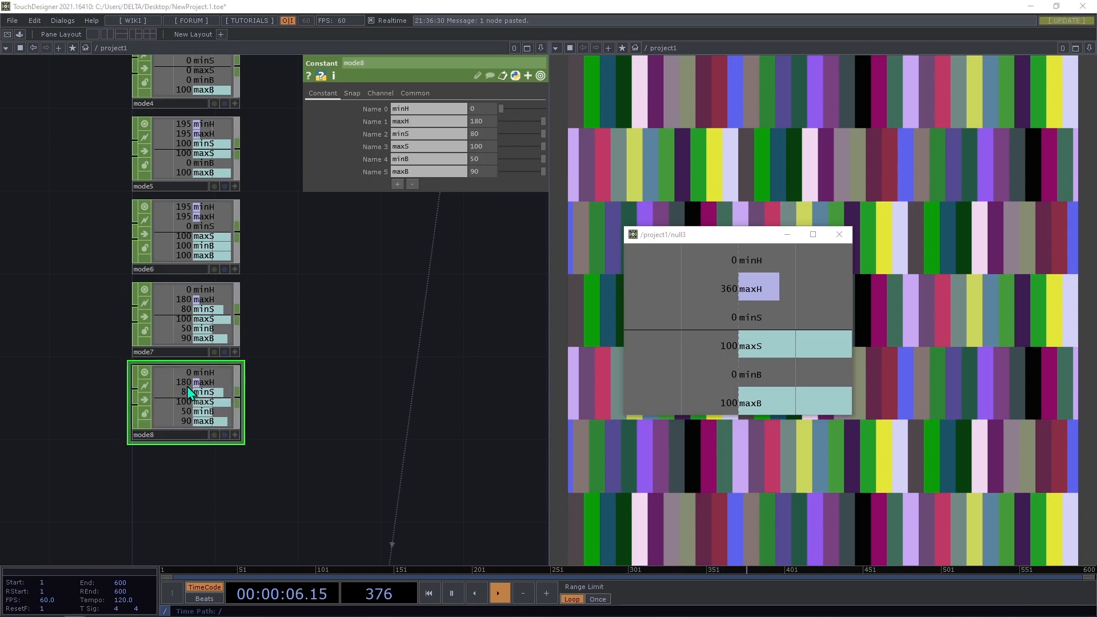
pyautogui.hotkey('alt', 'Tab')
pyautogui.moveTo(249, 237); pyautogui.dragTo(277, 161)
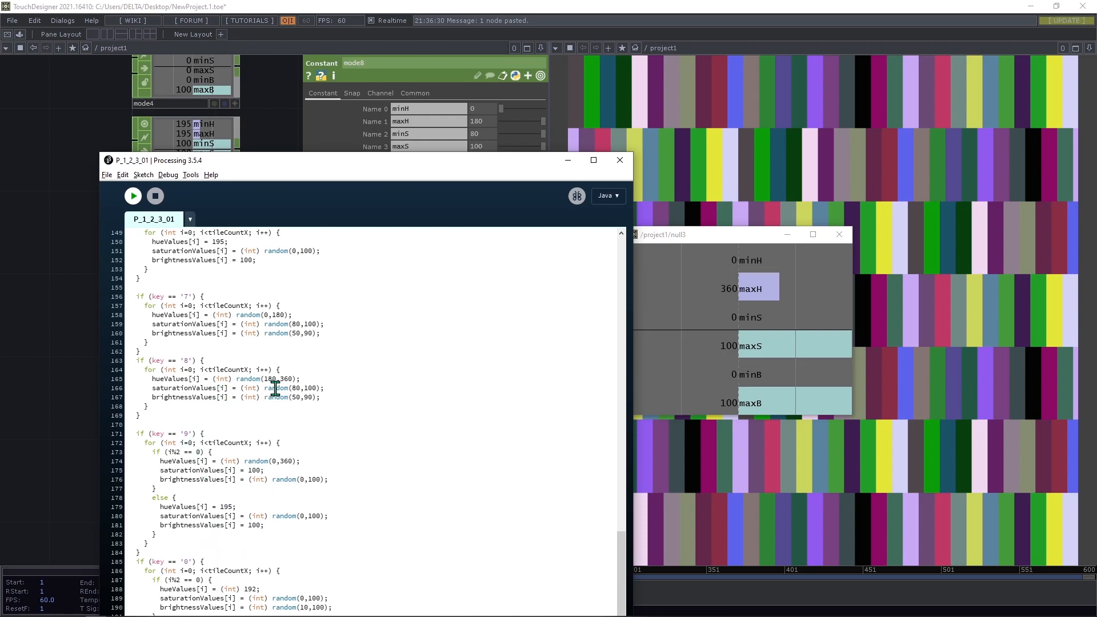
pyautogui.click(465, 112)
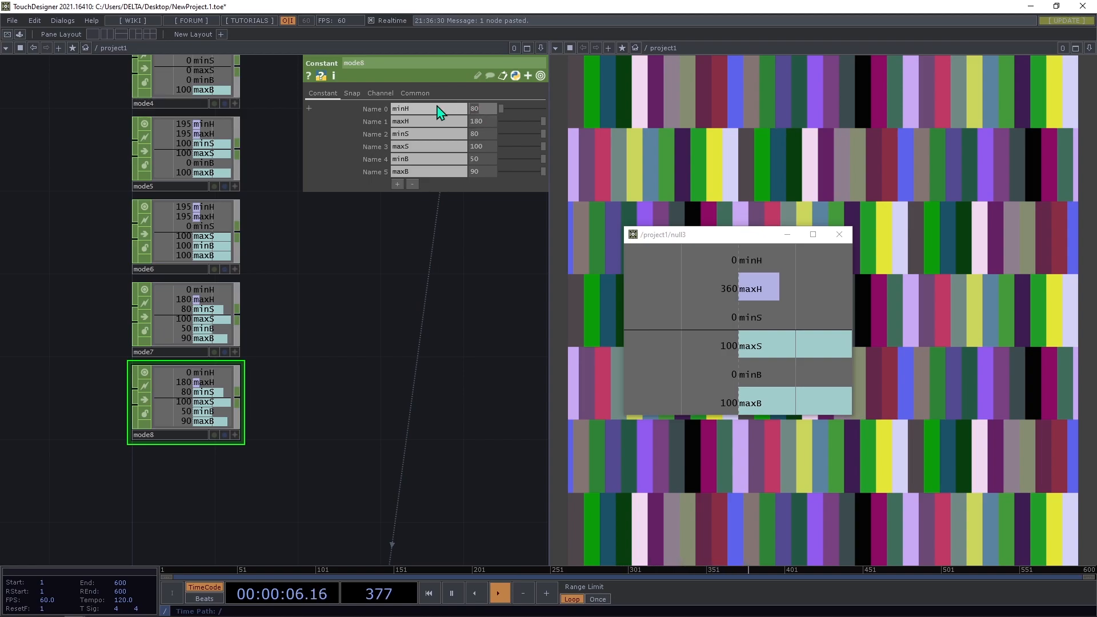
pyautogui.press('Tab')
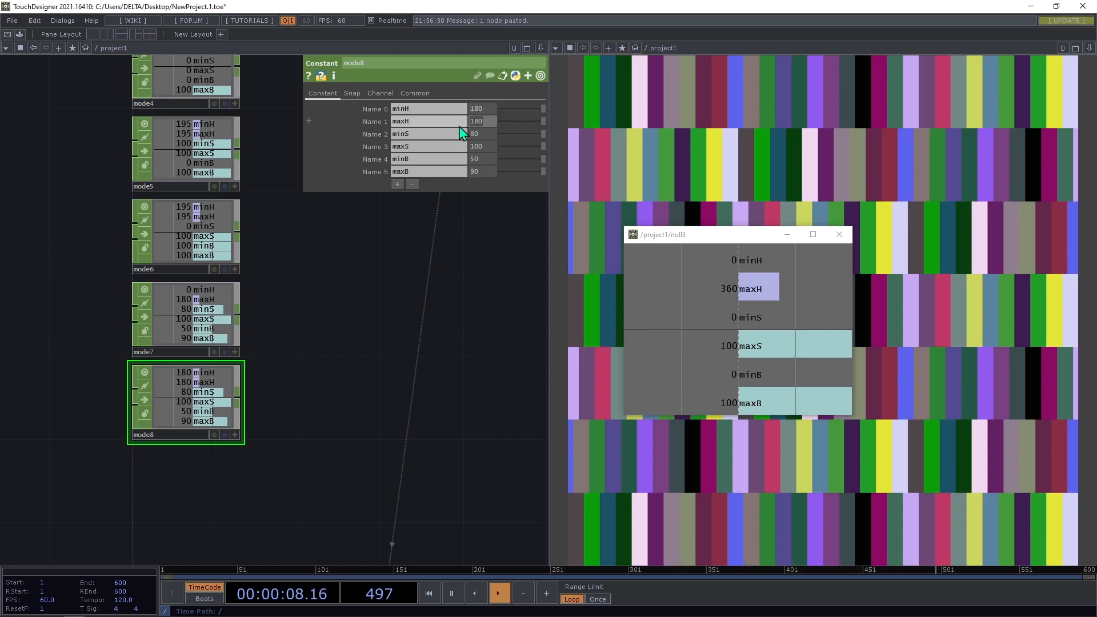
pyautogui.hotkey('alt', 'Tab')
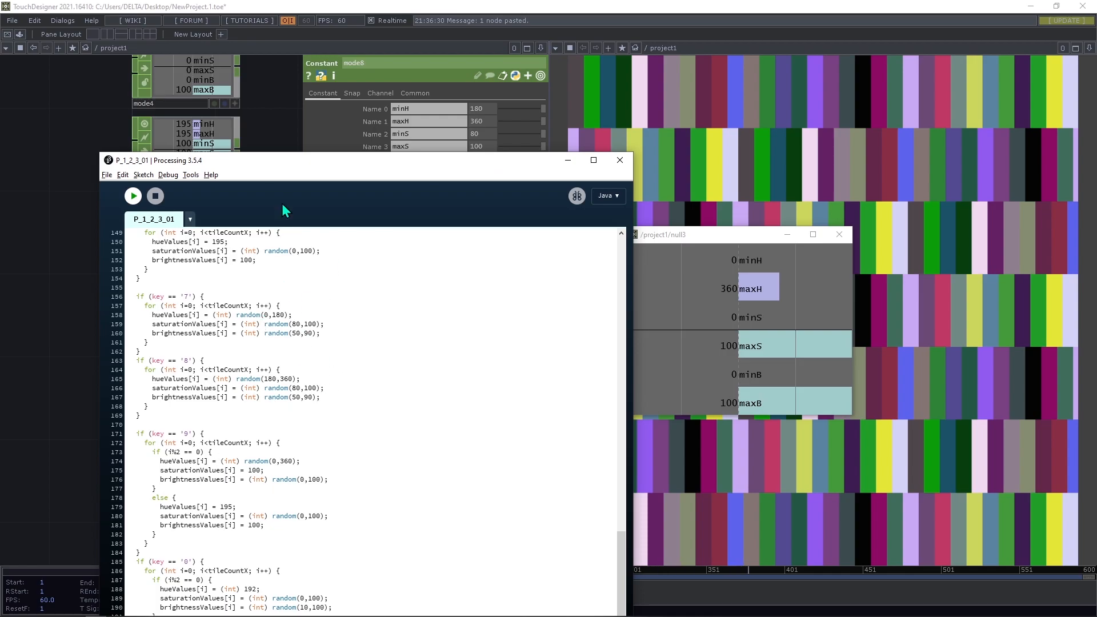
pyautogui.moveTo(220, 164); pyautogui.dragTo(694, 185)
# Duplicate the mode8 Constant twice and stack the copies mode9 and mode10 directly below it.
pyautogui.click(200, 400)
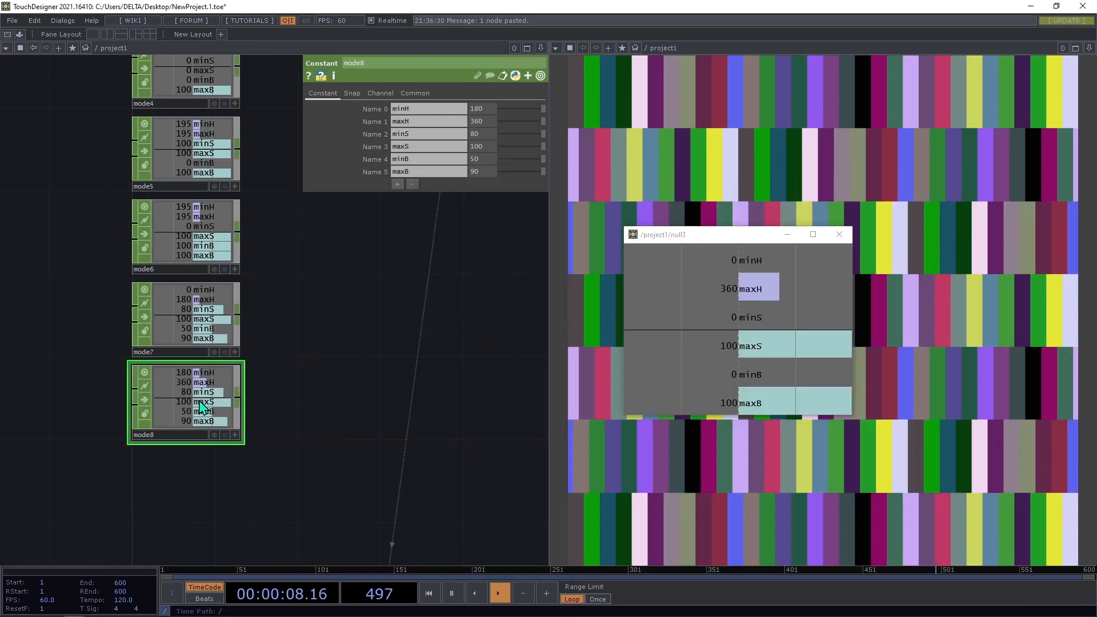
pyautogui.hotkey('ctrl', 'c')
pyautogui.hotkey('ctrl', 'v')
pyautogui.moveTo(328, 458); pyautogui.dragTo(316, 351)
pyautogui.moveTo(194, 419); pyautogui.dragTo(197, 402)
pyautogui.hotkey('ctrl', 'c')
pyautogui.hotkey('ctrl', 'v')
pyautogui.moveTo(269, 452); pyautogui.dragTo(264, 382)
pyautogui.moveTo(174, 416); pyautogui.dragTo(173, 394)
# Following the sketch's key 9 palette, set mode9's minH to 0.
pyautogui.click(174, 291)
pyautogui.hotkey('alt', 'Tab')
pyautogui.scroll(-2, 693, 462)
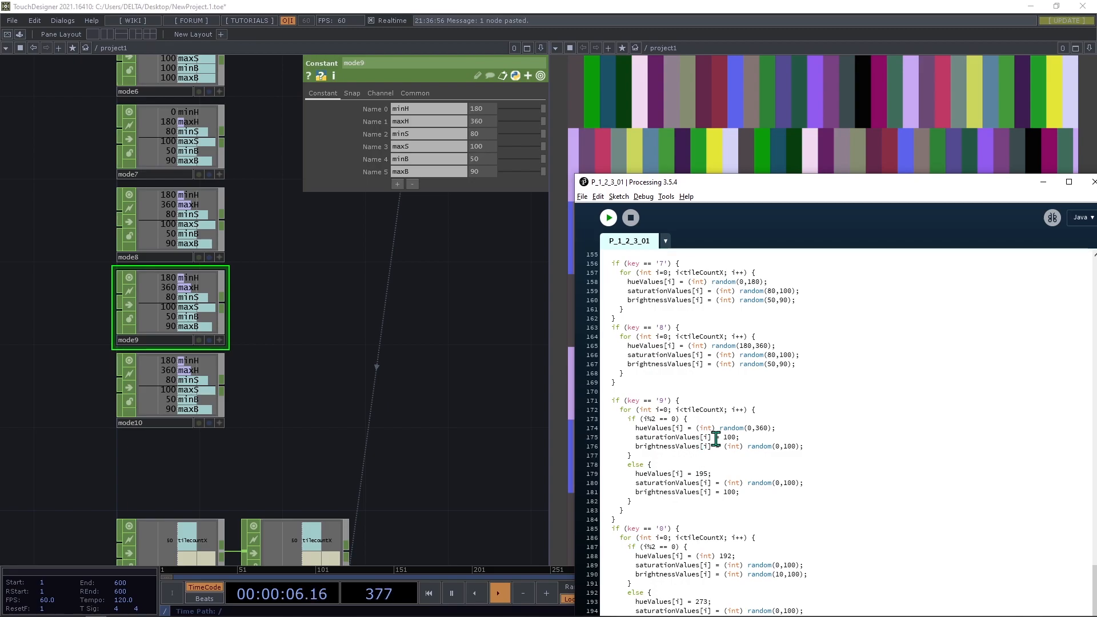
pyautogui.moveTo(483, 109); pyautogui.dragTo(468, 107)
pyautogui.write('0')
pyautogui.press('Return')
# Complete the key 9 palette by setting mode9's minS to 100, minB to 0 and maxB to 100.
pyautogui.hotkey('alt', 'Tab')
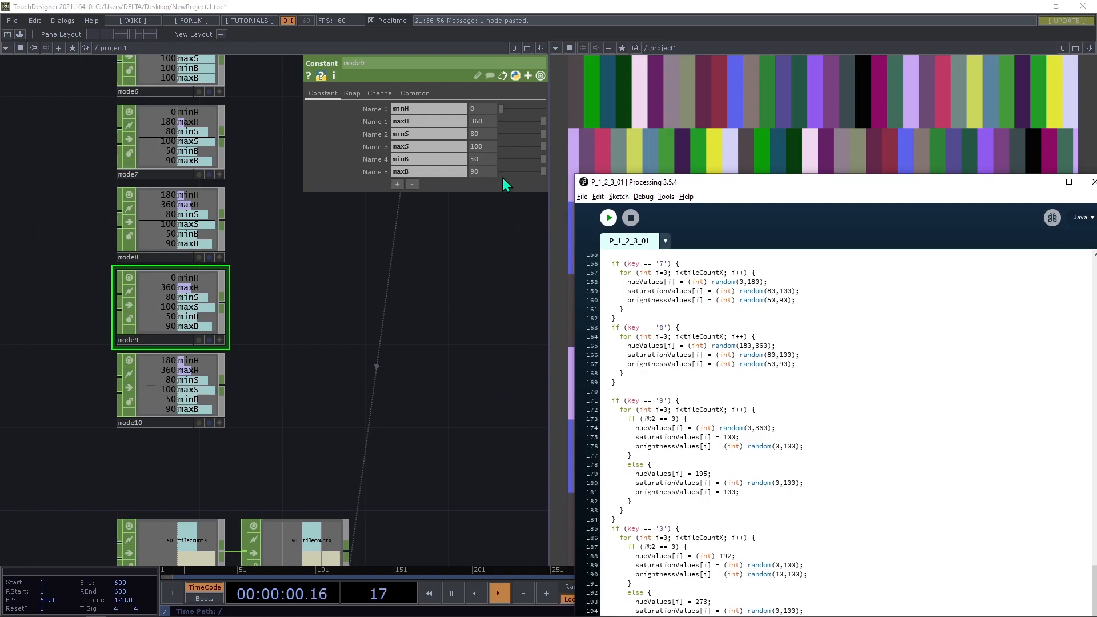
pyautogui.click(482, 135)
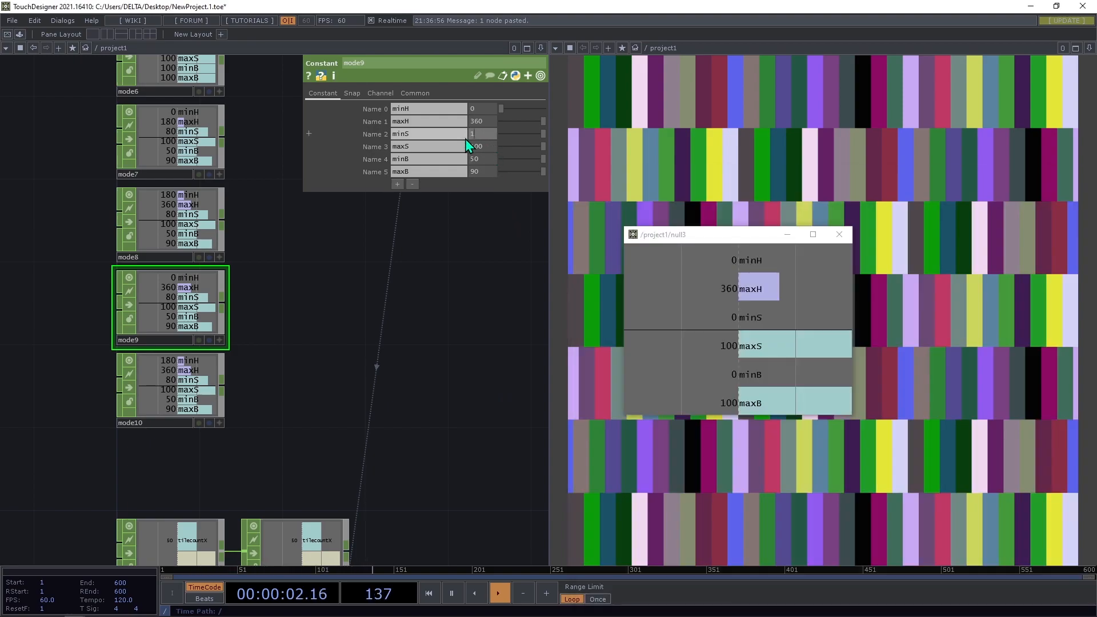
pyautogui.write('100')
pyautogui.press('Return')
pyautogui.hotkey('alt', 'Tab')
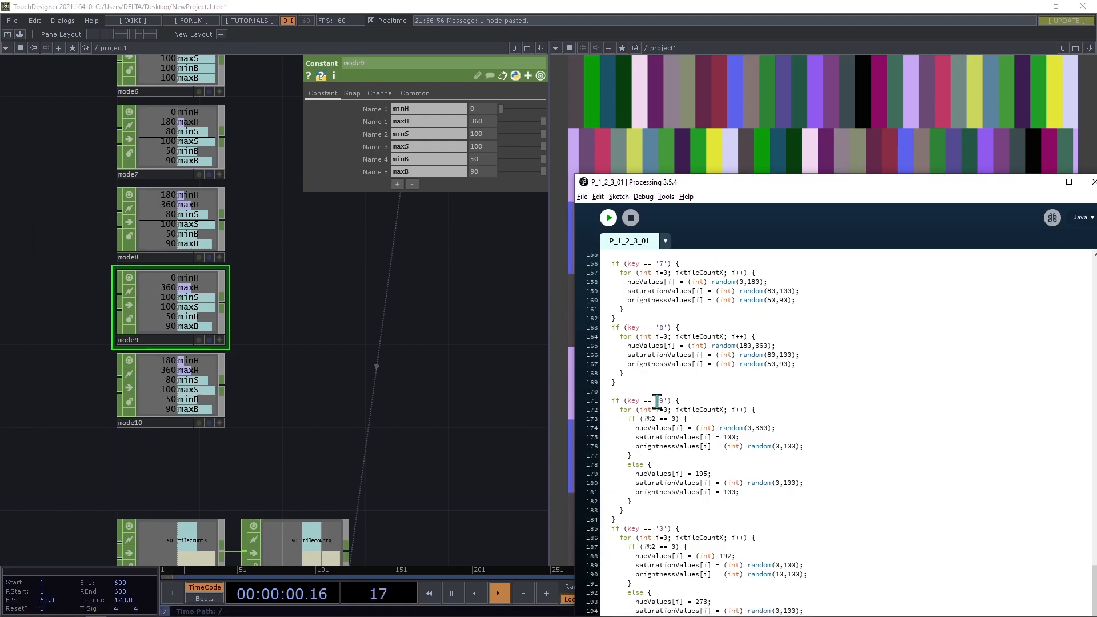
pyautogui.click(484, 161)
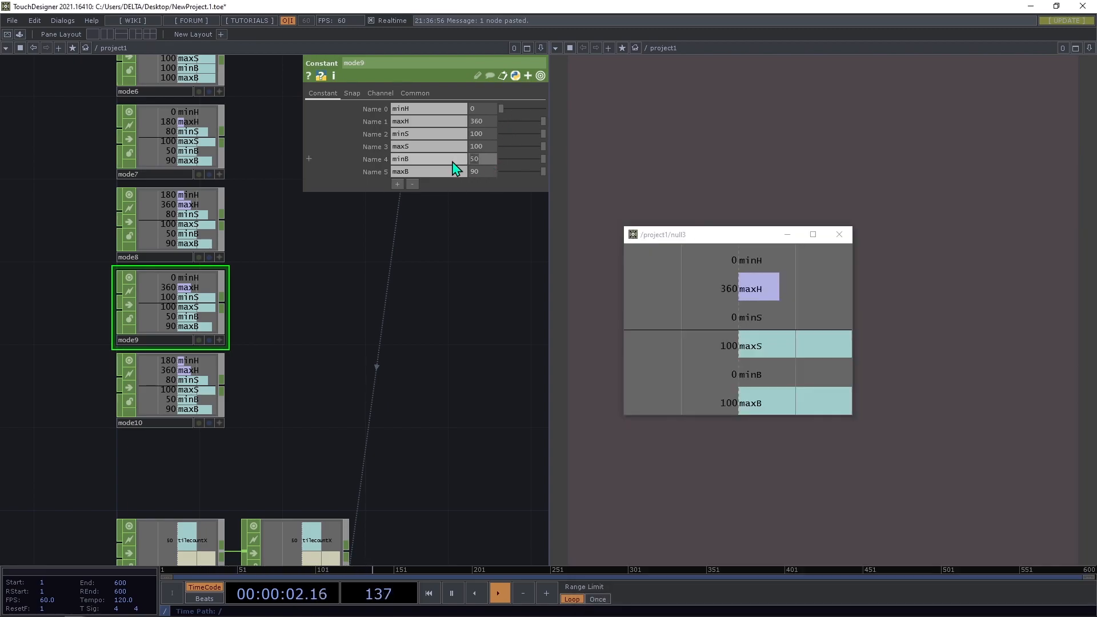
pyautogui.click(473, 171)
pyautogui.write('100')
# Following the sketch's key 0 palette, set both minH and maxH of mode10 to 192.
pyautogui.click(206, 388)
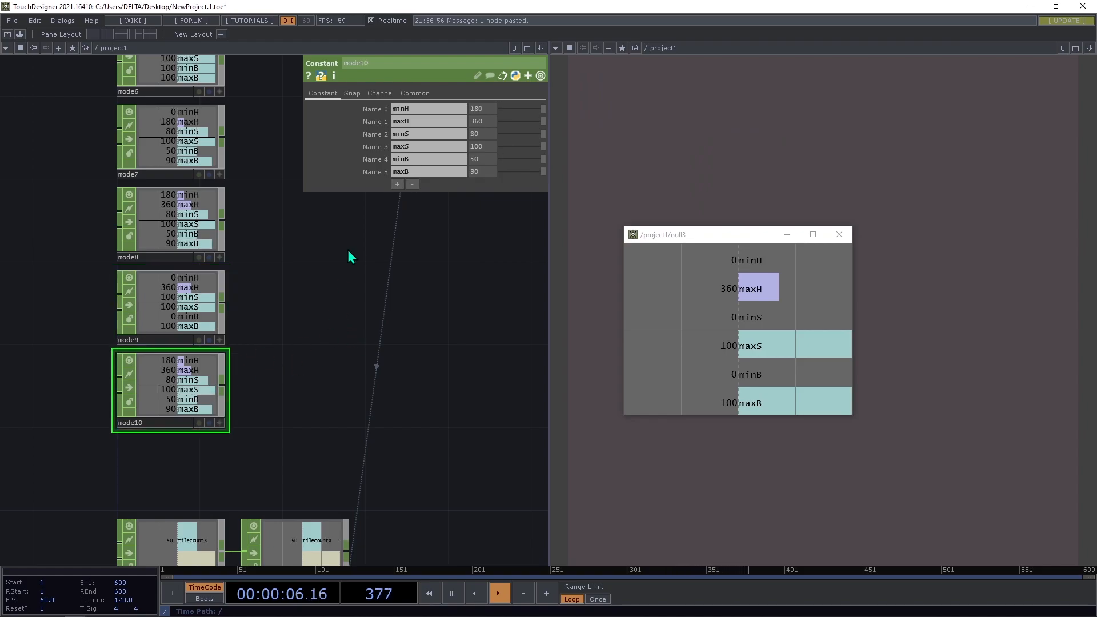
pyautogui.hotkey('alt', 'Tab')
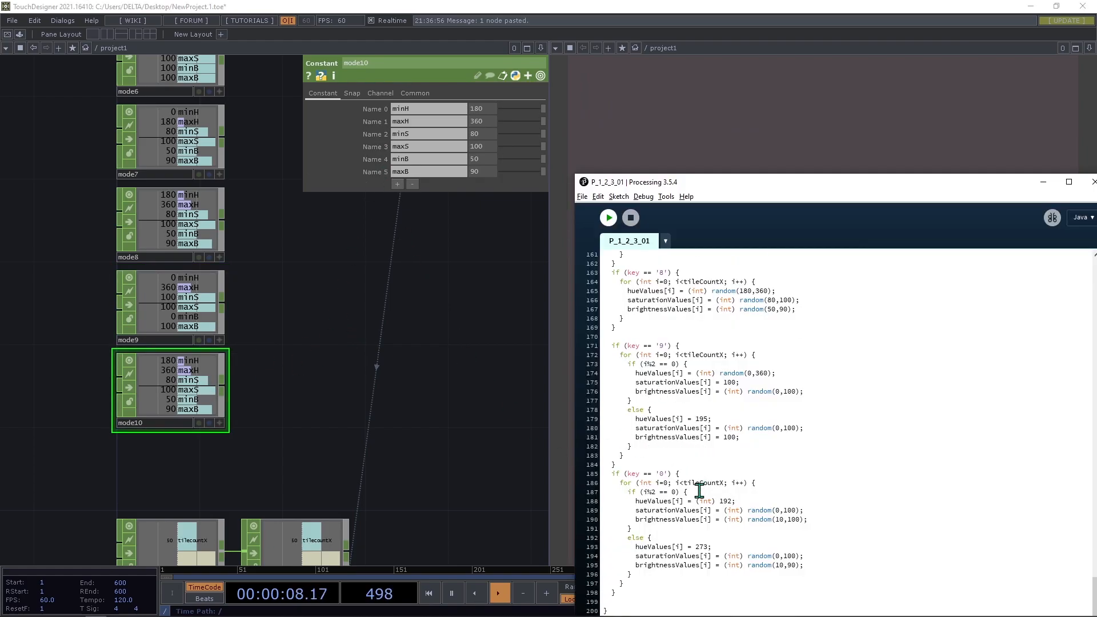
pyautogui.click(487, 108)
pyautogui.press('Return')
pyautogui.write('192')
pyautogui.press('Return')
# Complete the key 0 palette by setting mode10's minS to 0, minB to 10 and maxB to 100.
pyautogui.hotkey('alt', 'Tab')
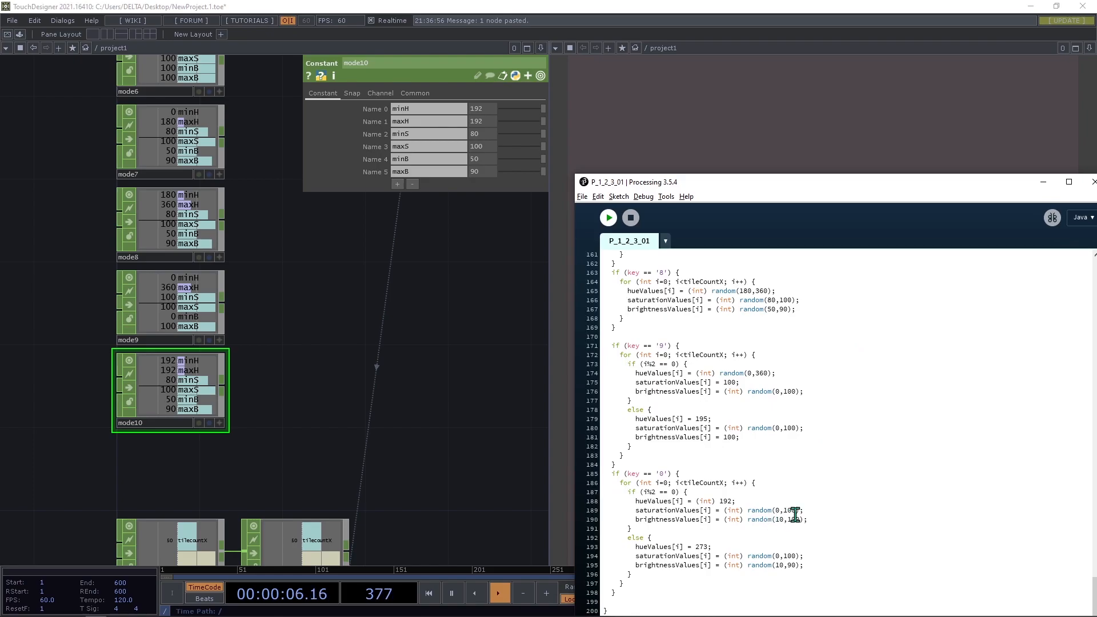
pyautogui.hotkey('alt', 'Tab')
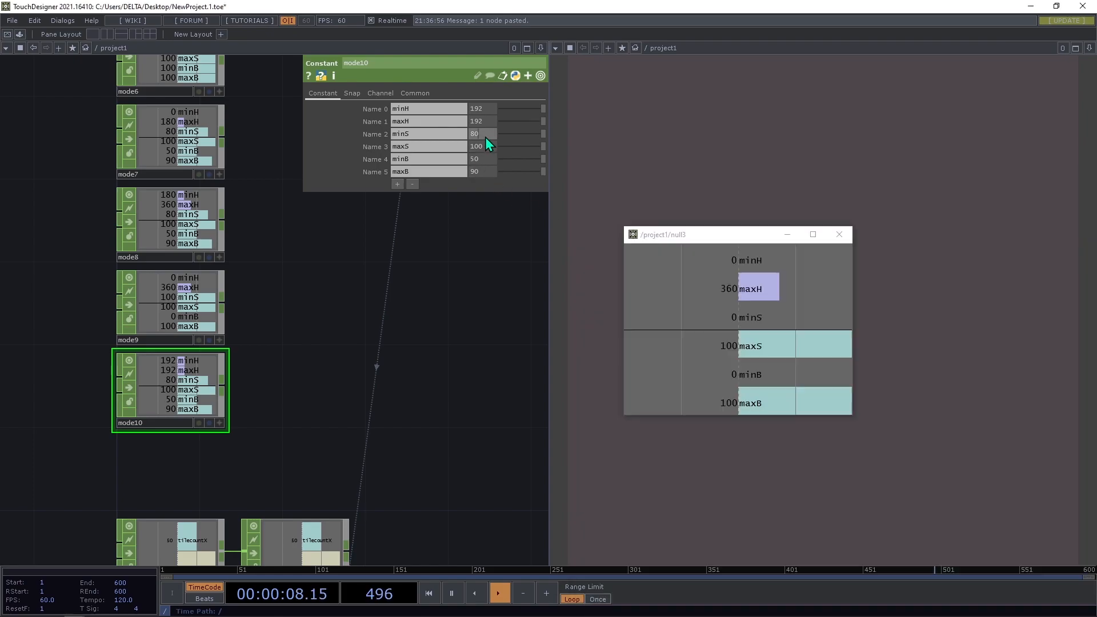
pyautogui.hotkey('alt', 'Tab')
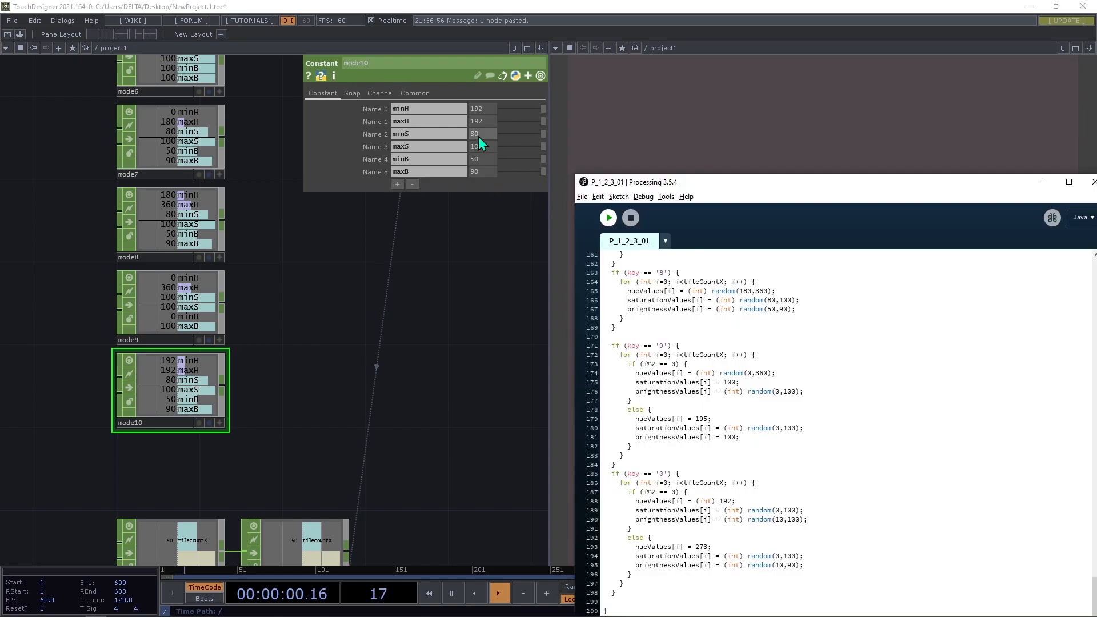
pyautogui.hotkey('alt', 'Tab')
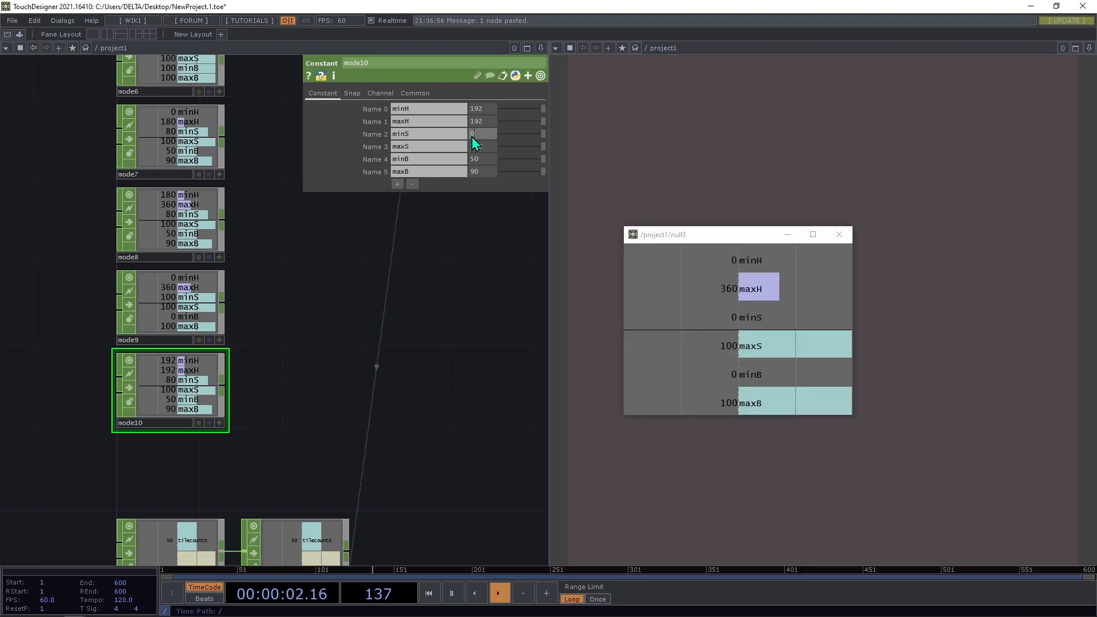
pyautogui.hotkey('alt', 'Tab')
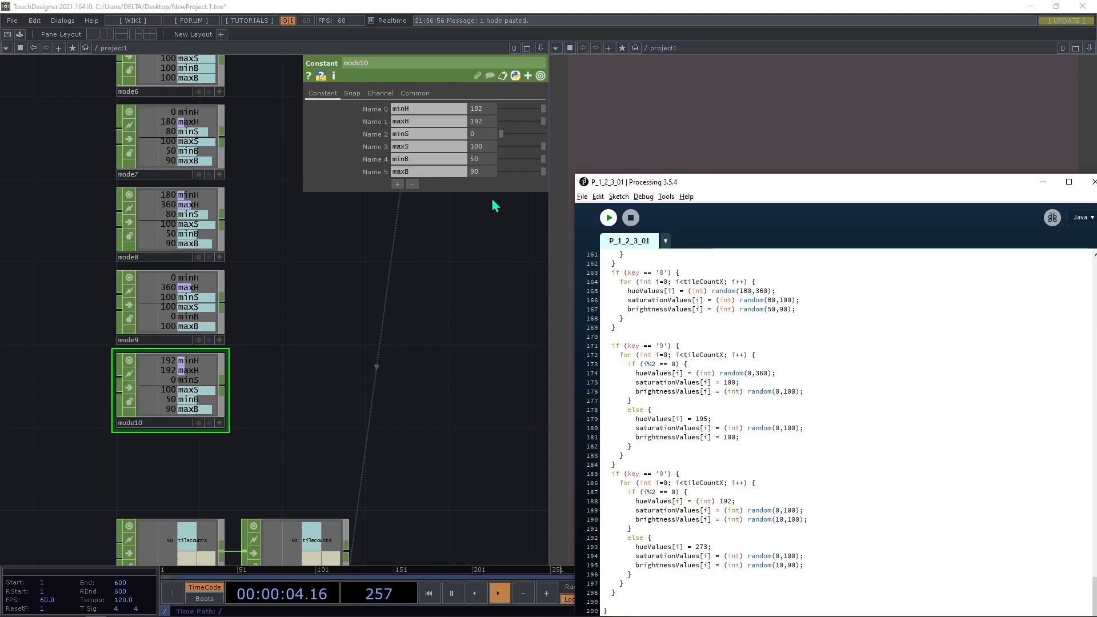
pyautogui.hotkey('alt', 'Tab')
pyautogui.write('10')
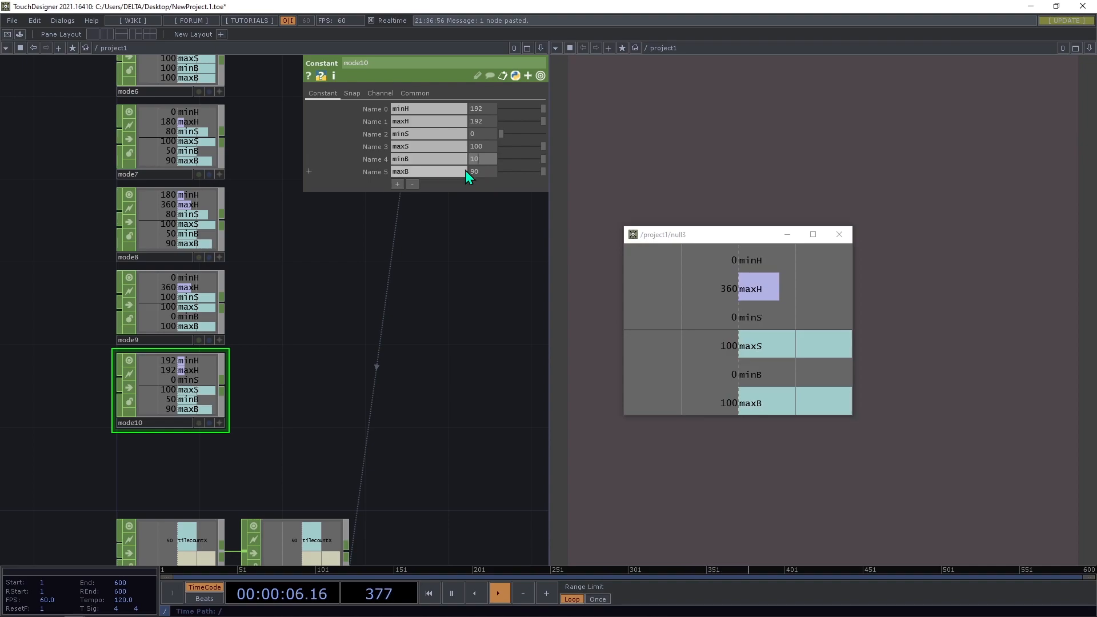
pyautogui.click(479, 172)
pyautogui.write('100')
pyautogui.press('Return')
# Connect the mode2 to mode10 Constants to the inputs of switch1 alongside mode1.
pyautogui.scroll(-5, 354, 349)
pyautogui.moveTo(346, 369); pyautogui.dragTo(208, 370)
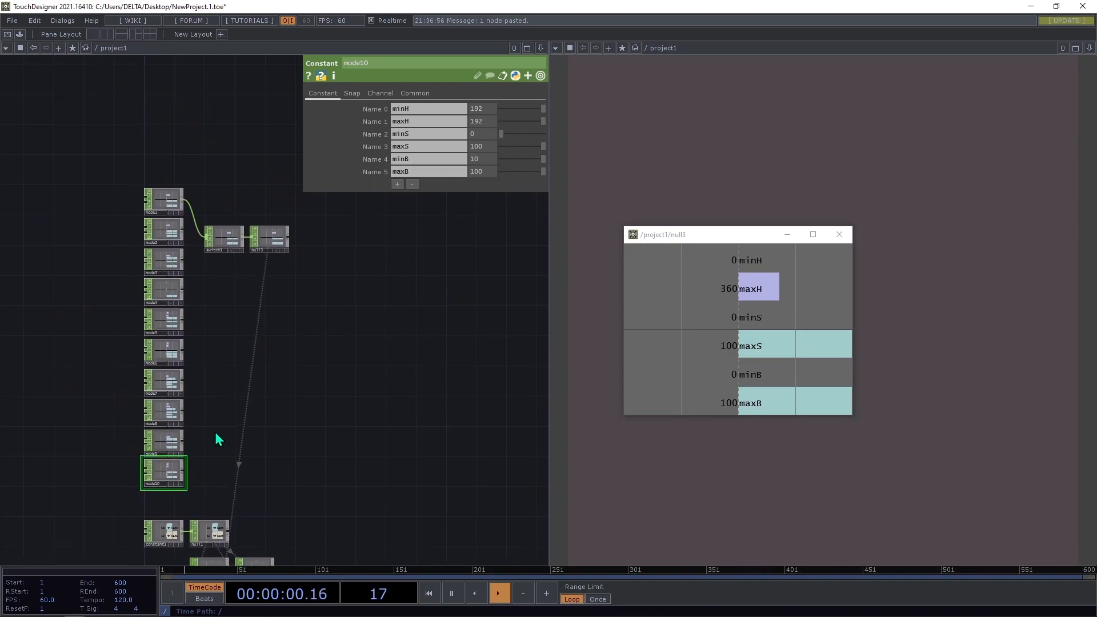
pyautogui.scroll(-1, 206, 485)
pyautogui.scroll(3, 220, 483)
pyautogui.moveTo(199, 153); pyautogui.dragTo(227, 123)
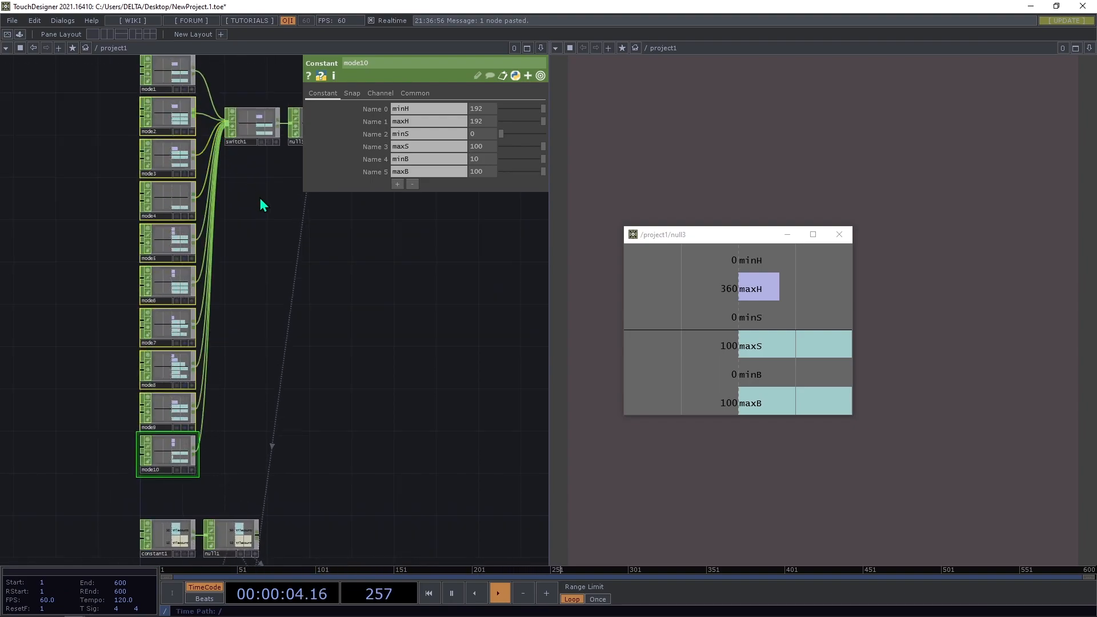
# Move switch1 and null3 down beside the middle of the mode Constants column.
pyautogui.moveTo(262, 203); pyautogui.dragTo(210, 289)
pyautogui.scroll(3, 182, 249)
pyautogui.moveTo(364, 273); pyautogui.dragTo(217, 191, button='right')
pyautogui.moveTo(217, 195); pyautogui.dragTo(217, 371)
pyautogui.moveTo(312, 460); pyautogui.dragTo(206, 411)
pyautogui.scroll(-4, 208, 362)
pyautogui.scroll(4, 189, 314)
pyautogui.click(242, 344)
pyautogui.click(170, 339)
pyautogui.moveTo(293, 364); pyautogui.dragTo(212, 315, button='right')
pyautogui.moveTo(178, 337); pyautogui.dragTo(177, 358)
# Set switch1's Index to 1.
pyautogui.click(177, 358)
pyautogui.moveTo(425, 122)
pyautogui.mouseDown()
pyautogui.moveTo(829, 193)
pyautogui.moveTo(568, 117)
pyautogui.moveTo(486, 124)
pyautogui.moveTo(697, 171)
pyautogui.moveTo(436, 121)
pyautogui.mouseUp()
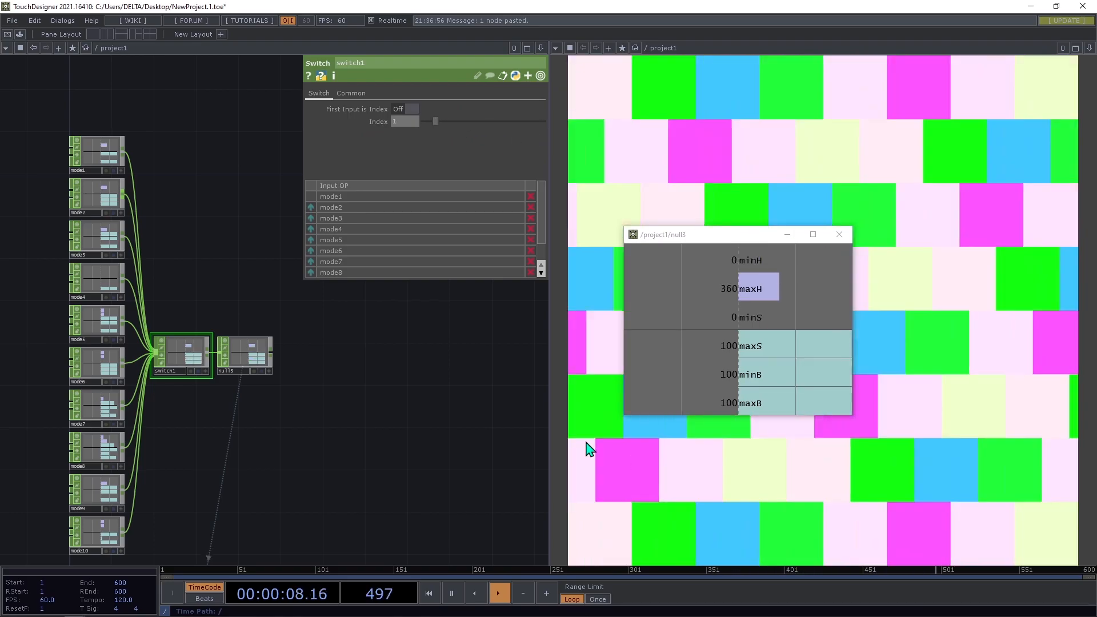
pyautogui.moveTo(201, 127); pyautogui.dragTo(178, 263)
pyautogui.moveTo(95, 195); pyautogui.dragTo(130, 260)
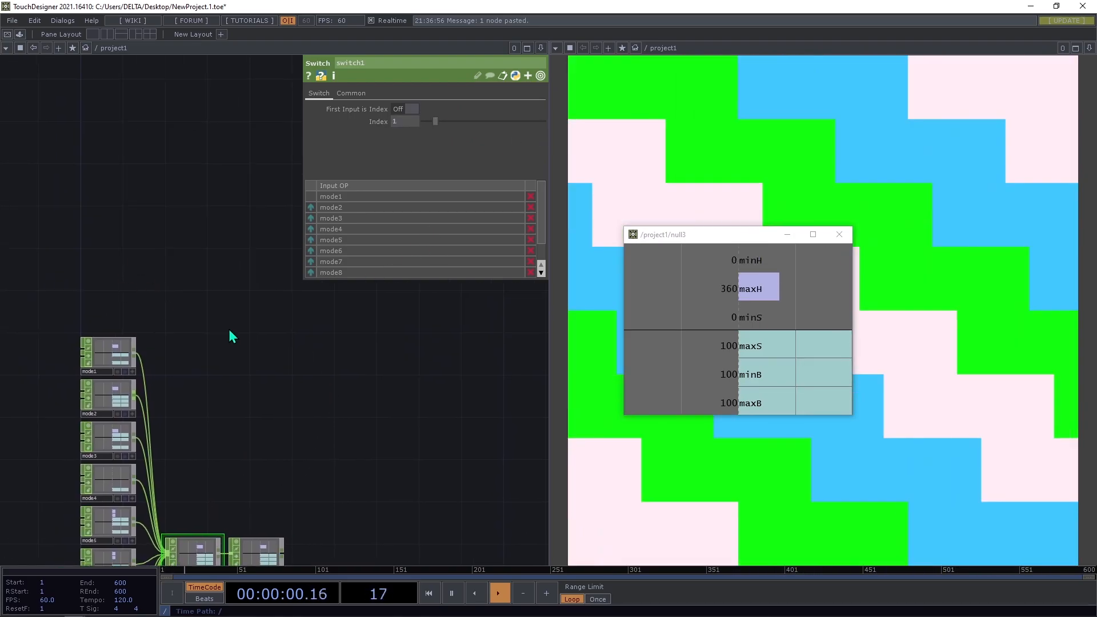
pyautogui.moveTo(227, 334); pyautogui.dragTo(149, 344)
pyautogui.press('Tab')
pyautogui.write('ke')
pyautogui.click(166, 322)
pyautogui.click(139, 271)
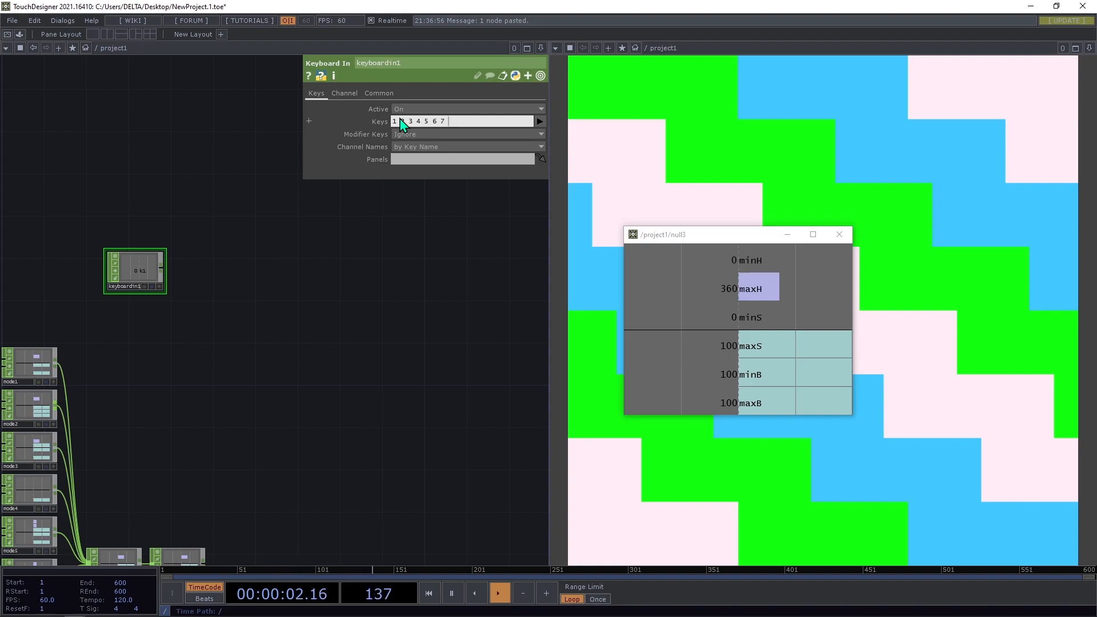
pyautogui.write('0')
pyautogui.click(361, 277)
pyautogui.moveTo(165, 249); pyautogui.dragTo(211, 173)
pyautogui.moveTo(198, 196)
pyautogui.mouseDown()
pyautogui.moveTo(168, 218)
pyautogui.moveTo(177, 238)
pyautogui.moveTo(189, 192)
pyautogui.mouseUp()
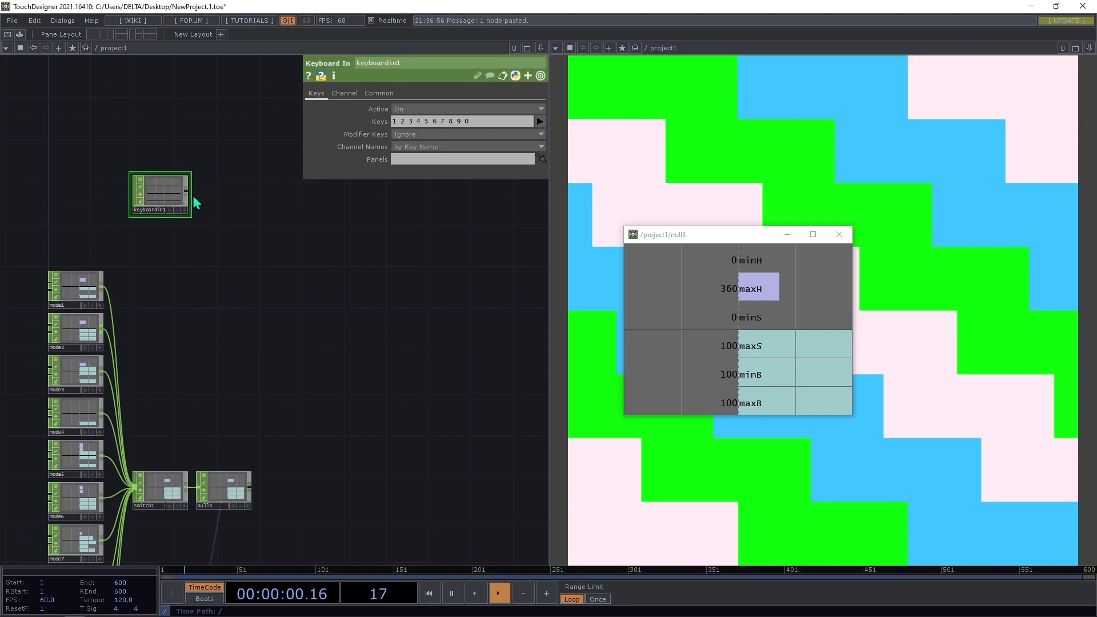
# Append a Logic CHOP to keyboardin1 and set its Channel Pre OP to Radio Button.
pyautogui.rightClick(187, 192)
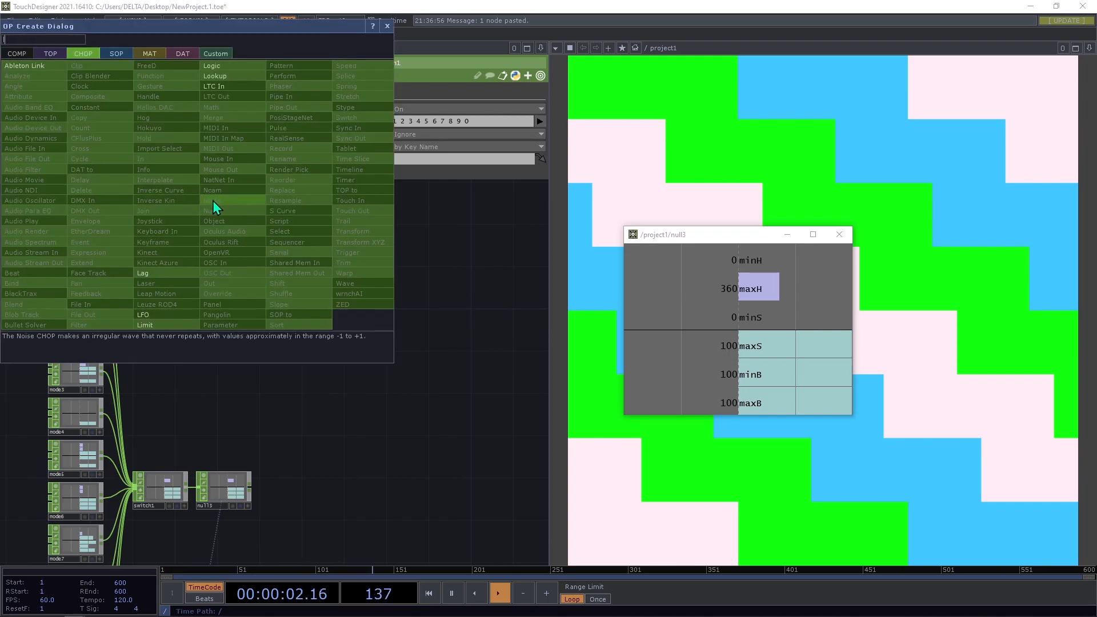
pyautogui.click(222, 67)
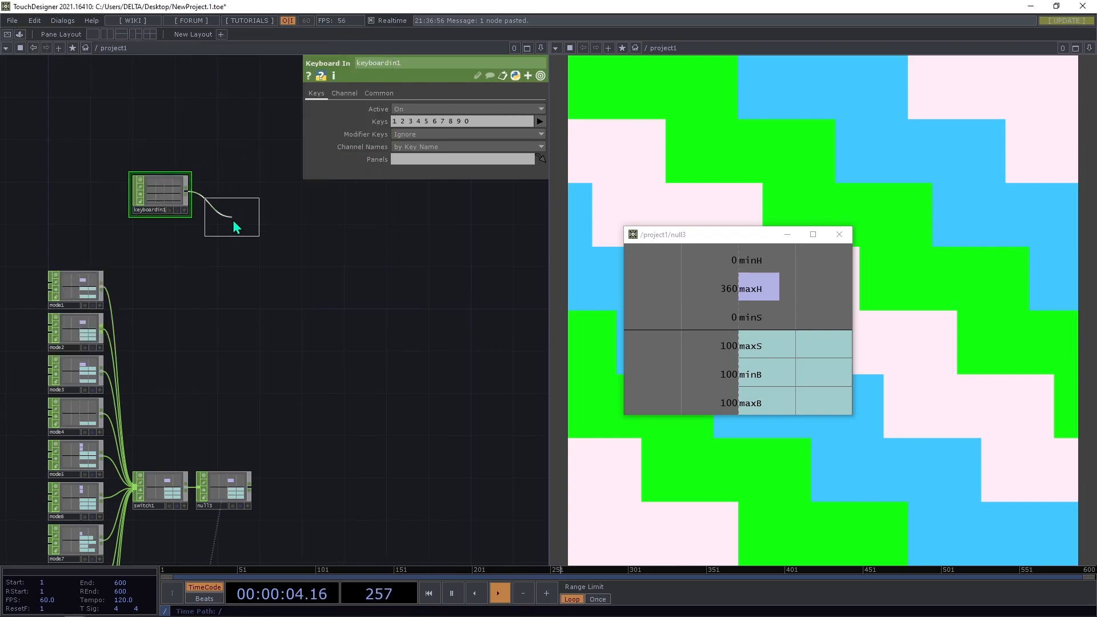
pyautogui.click(235, 217)
pyautogui.click(494, 121)
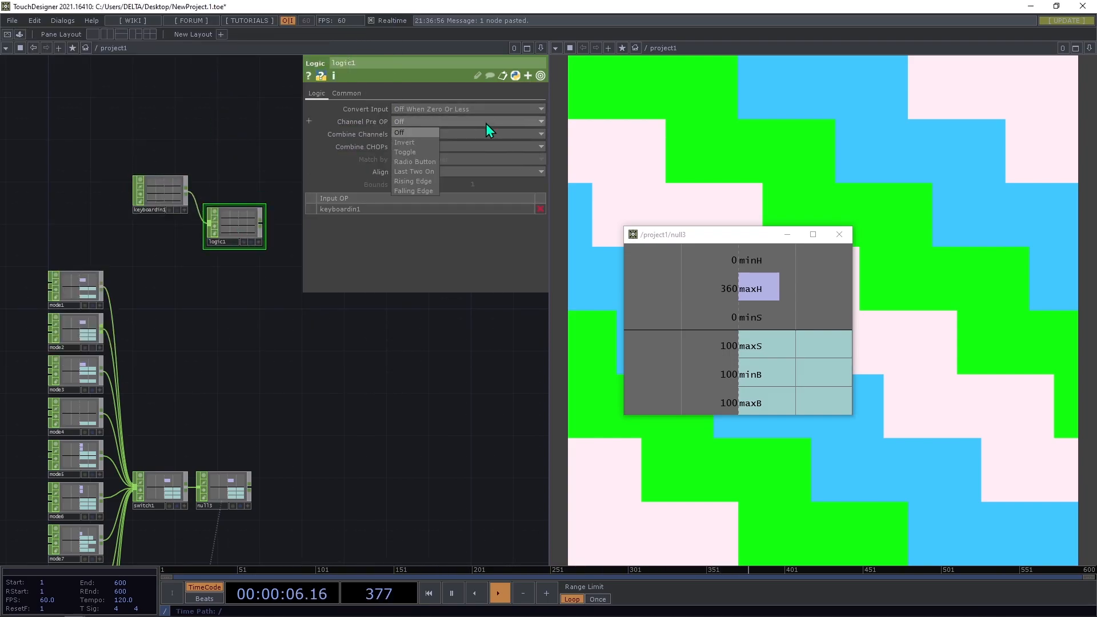
pyautogui.click(414, 161)
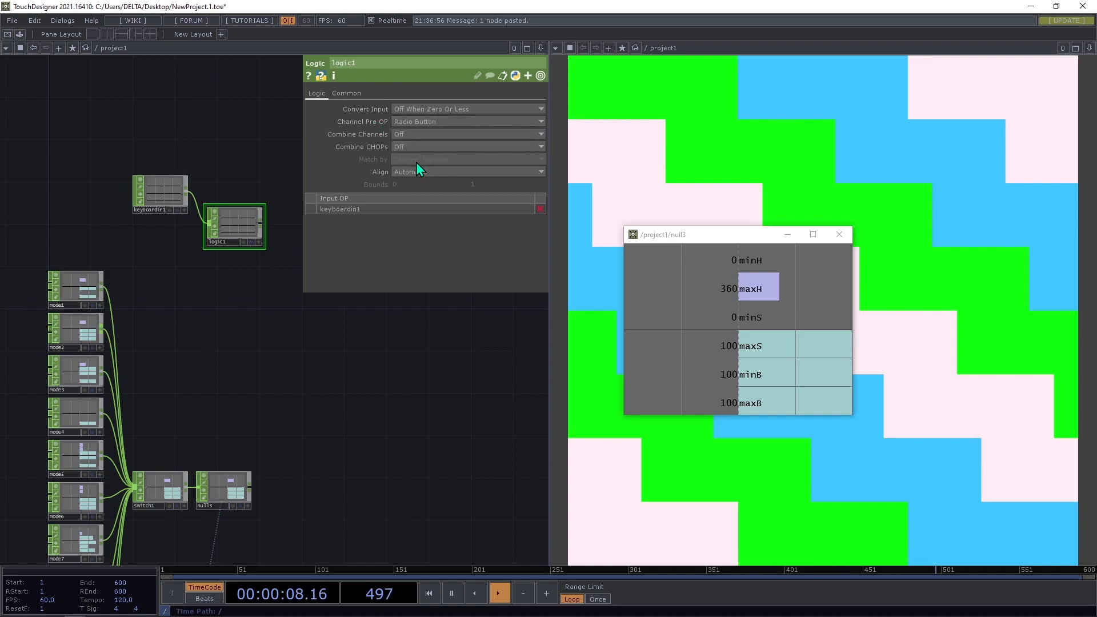
# Append a Fan CHOP to logic1 and place it directly beside that node.
pyautogui.moveTo(229, 302); pyautogui.dragTo(203, 302)
pyautogui.moveTo(271, 253); pyautogui.dragTo(250, 299)
pyautogui.scroll(3, 235, 267)
pyautogui.scroll(1, 236, 267)
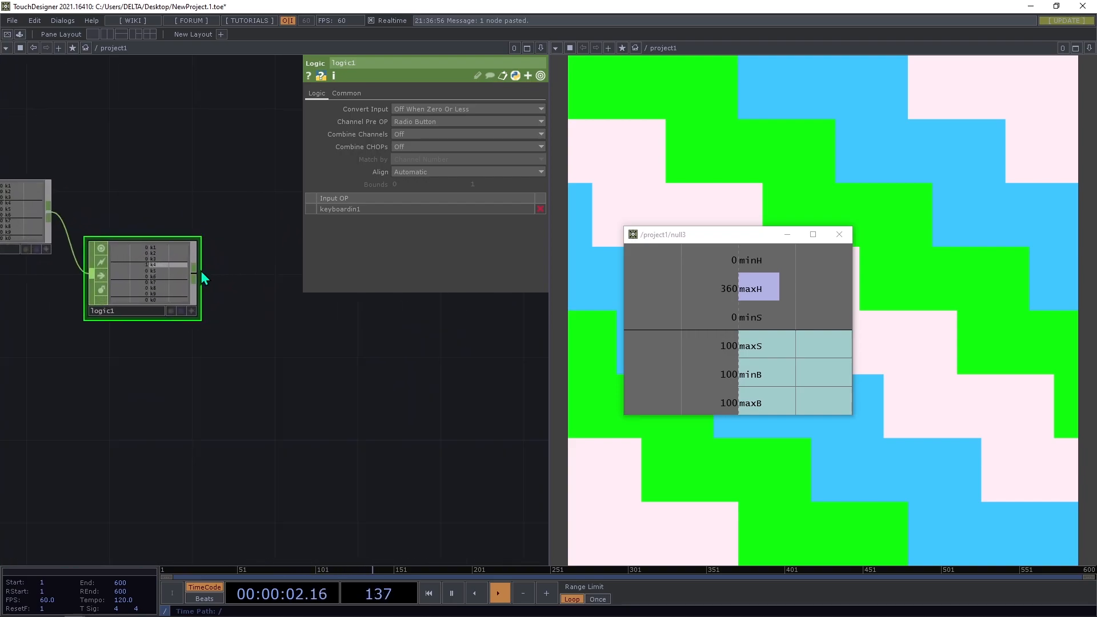
pyautogui.rightClick(199, 272)
pyautogui.write('fa')
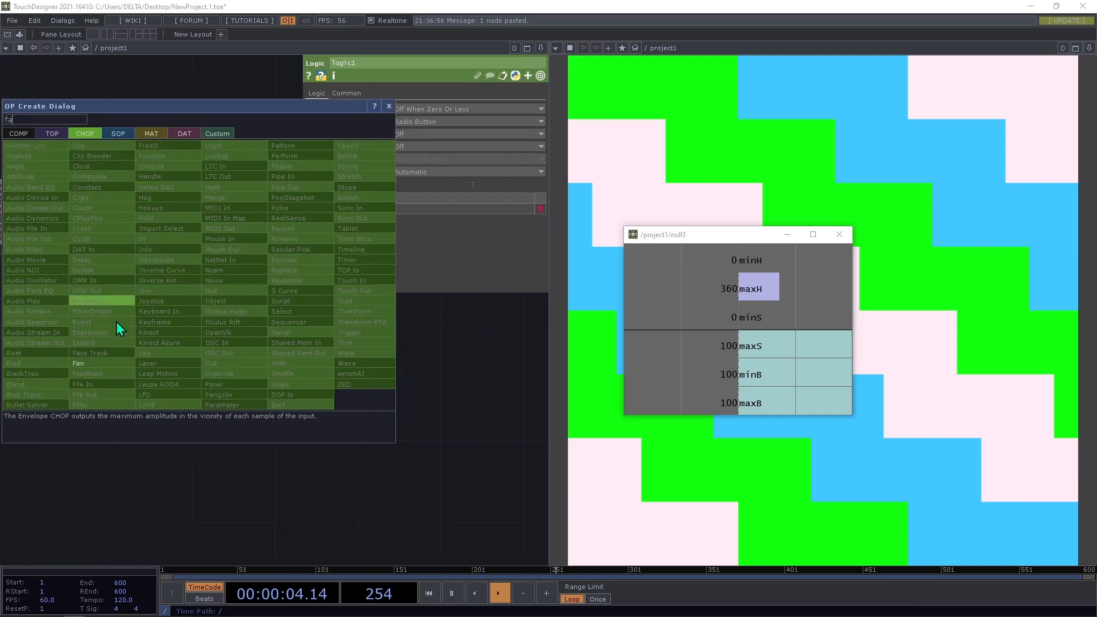
pyautogui.click(107, 363)
pyautogui.click(246, 282)
pyautogui.moveTo(245, 281); pyautogui.dragTo(266, 281)
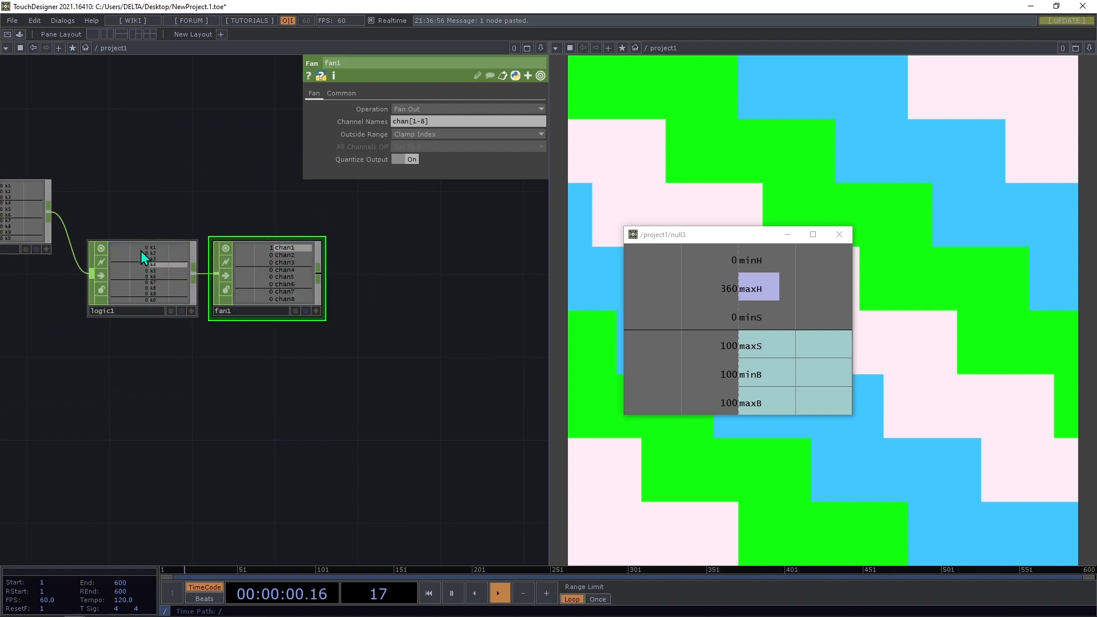
# Set fan1's Operation to Fan In and test it with number keys 1 and 2.
pyautogui.click(415, 110)
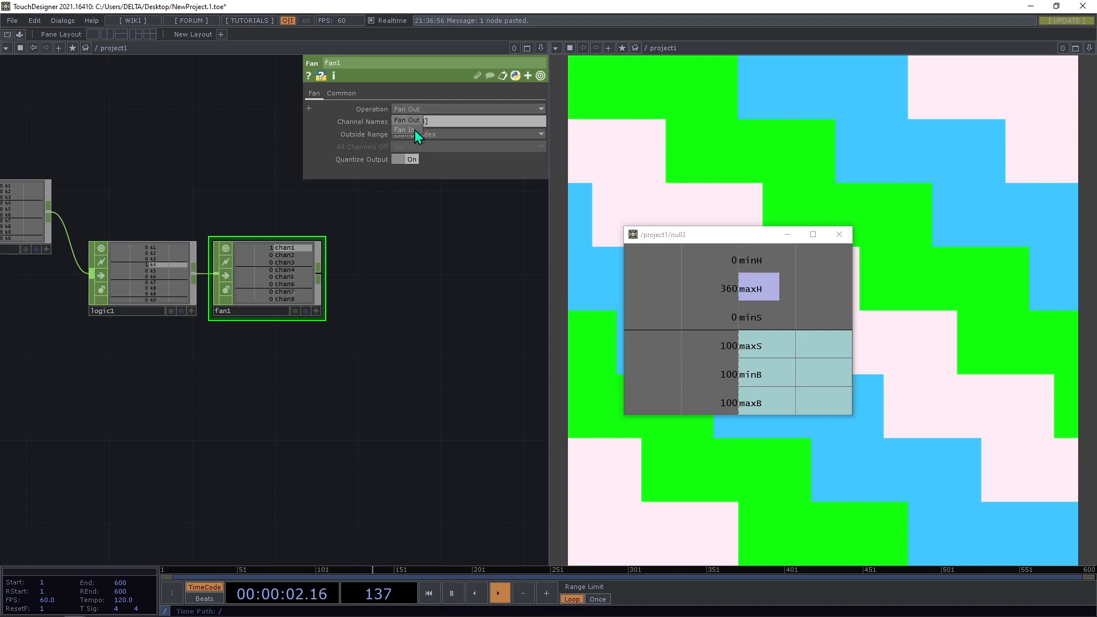
pyautogui.click(413, 129)
pyautogui.press('1')
pyautogui.press('2')
# Append a Merge CHOP after fan1, placed slightly above it.
pyautogui.moveTo(339, 329); pyautogui.dragTo(239, 339)
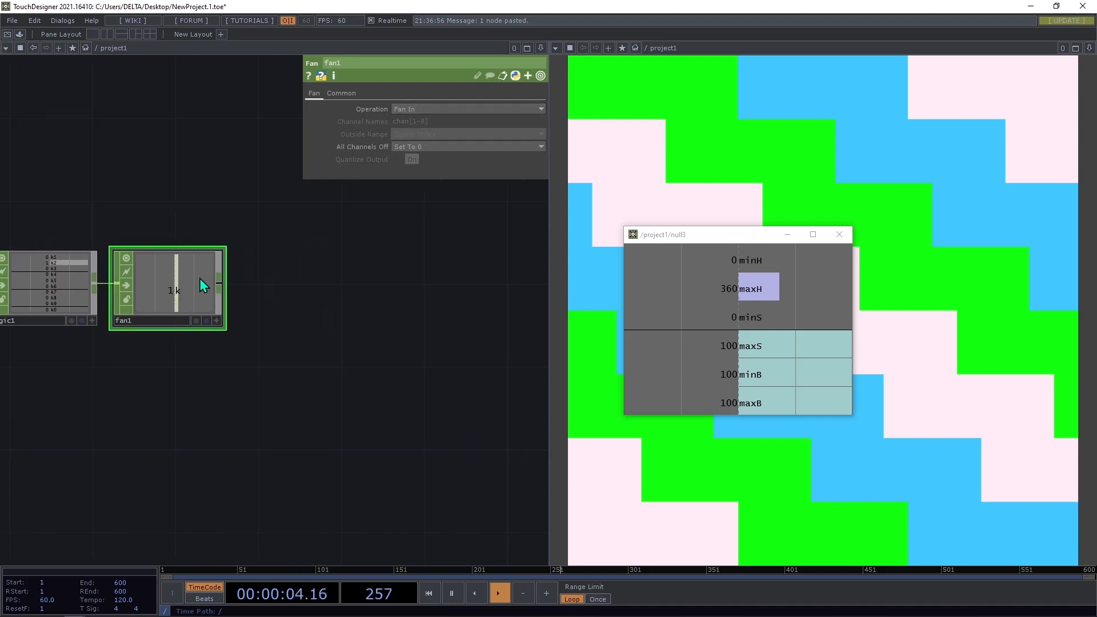
pyautogui.rightClick(221, 286)
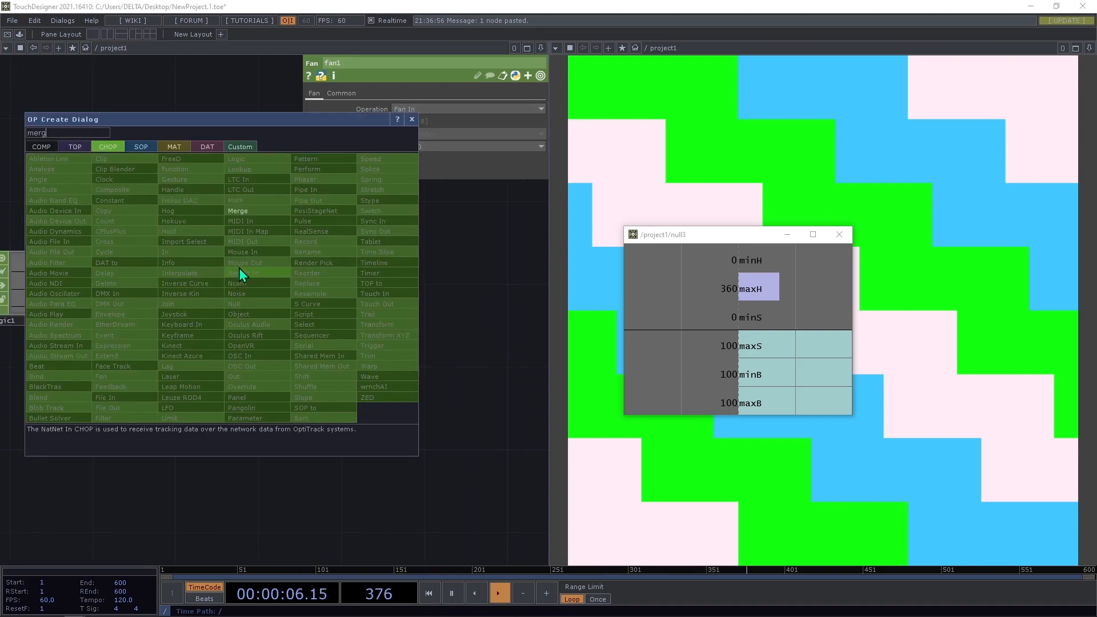
pyautogui.click(238, 210)
pyautogui.click(269, 205)
# Append a Rename CHOP after merge2, followed by a Null CHOP, lined up in one row.
pyautogui.moveTo(292, 390); pyautogui.dragTo(127, 488)
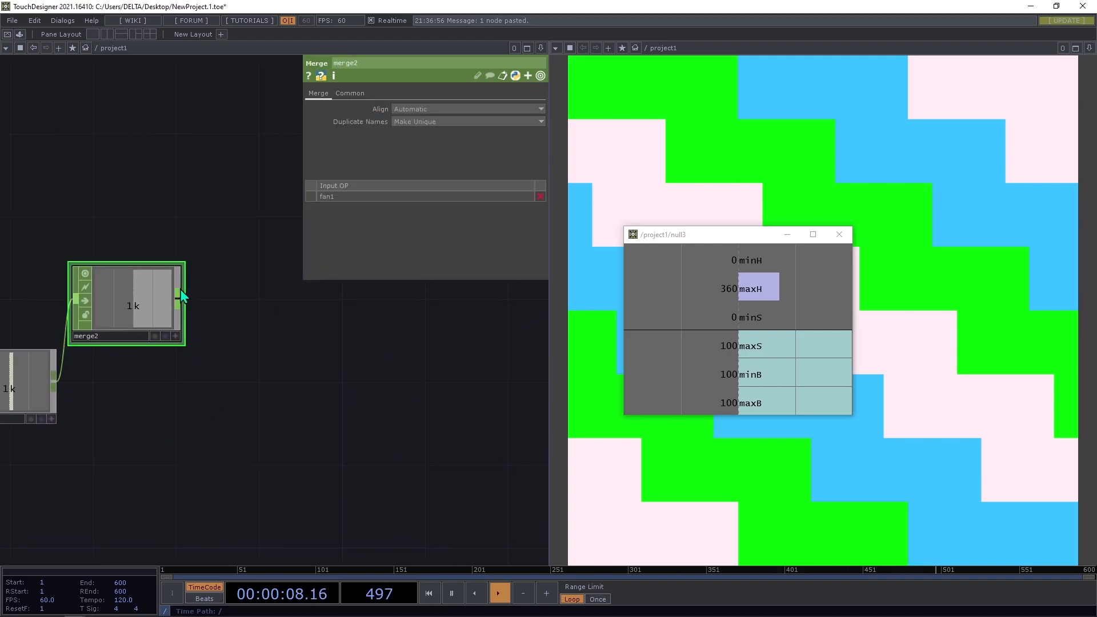
pyautogui.click(181, 299)
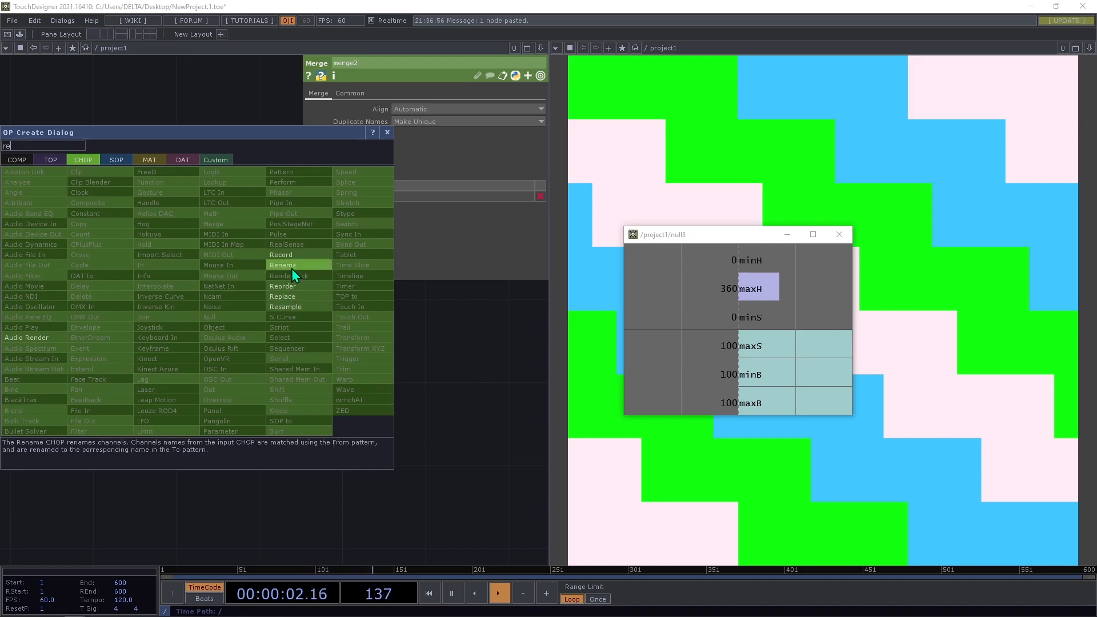
pyautogui.click(289, 266)
pyautogui.click(257, 297)
pyautogui.click(305, 299)
pyautogui.write('n')
pyautogui.click(318, 317)
pyautogui.click(360, 306)
pyautogui.moveTo(360, 306); pyautogui.dragTo(372, 309)
# Examine how the colors of the P_1_2_3_01 reference sketch react to repeated number-key input, and close the sketch.
pyautogui.scroll(-3, 372, 308)
pyautogui.scroll(-2, 372, 307)
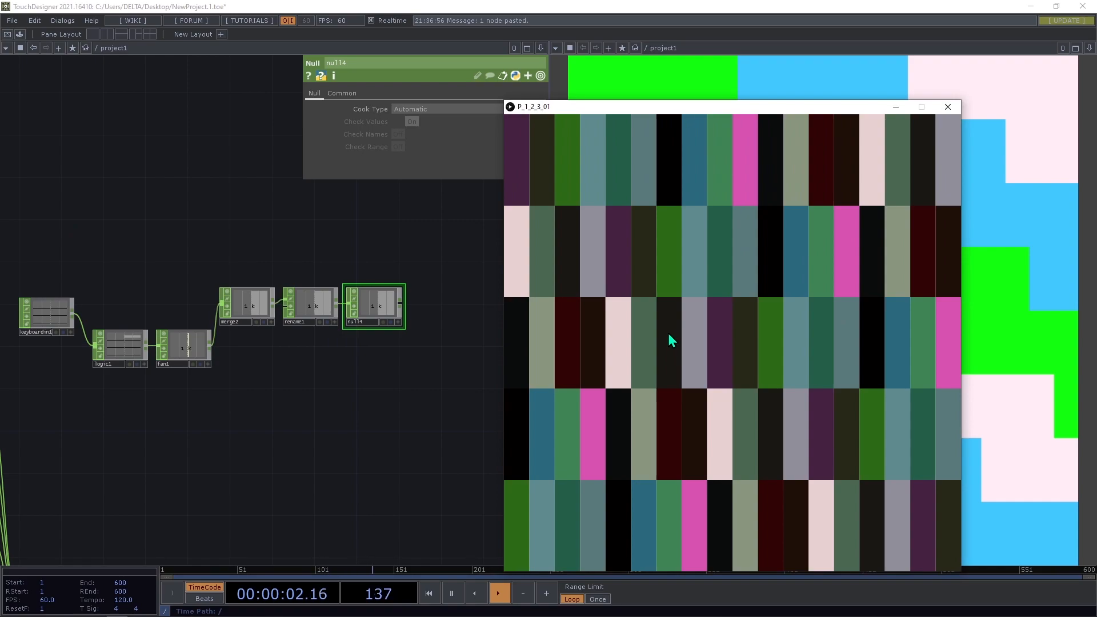
pyautogui.press('1')
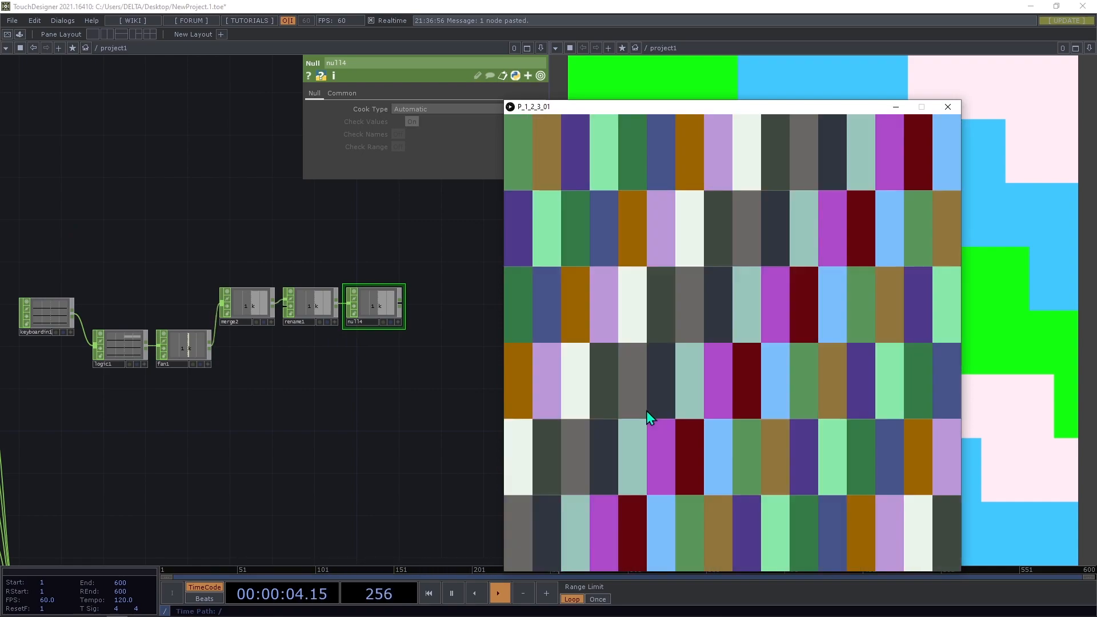
pyautogui.click(646, 410)
pyautogui.click(647, 412)
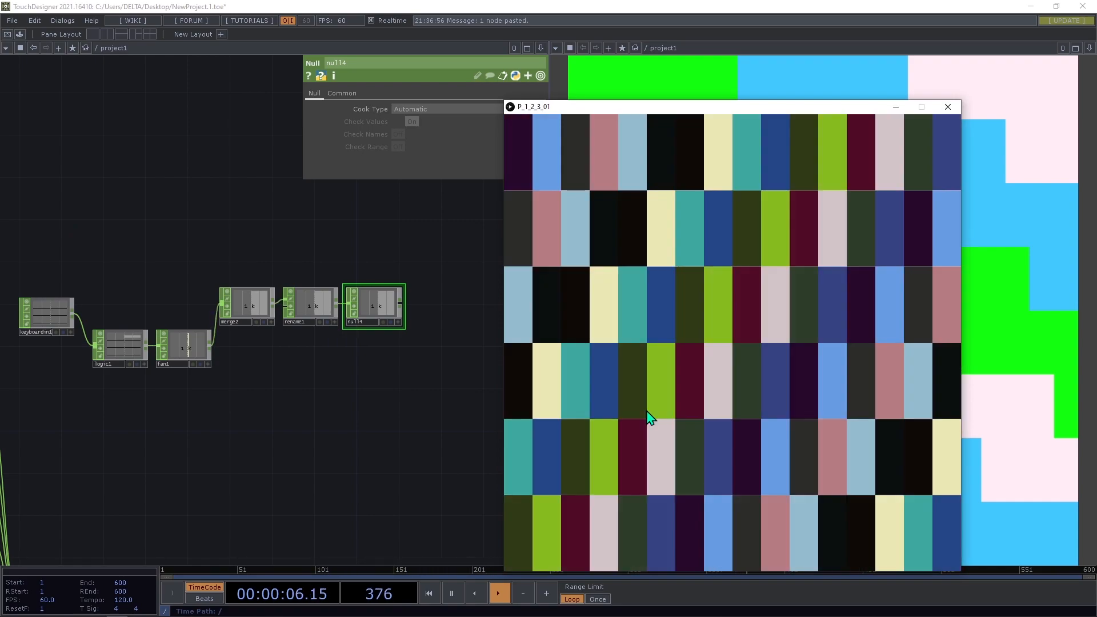
pyautogui.press('2')
pyautogui.press('2')
pyautogui.press('2')
pyautogui.press('2')
pyautogui.press('2')
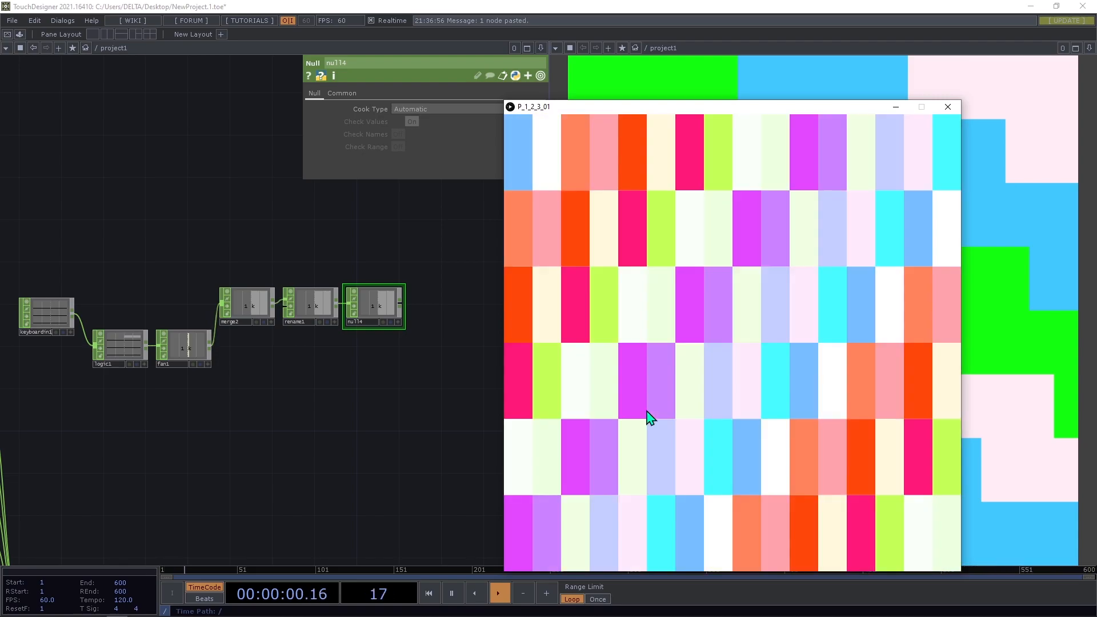
pyautogui.press('2')
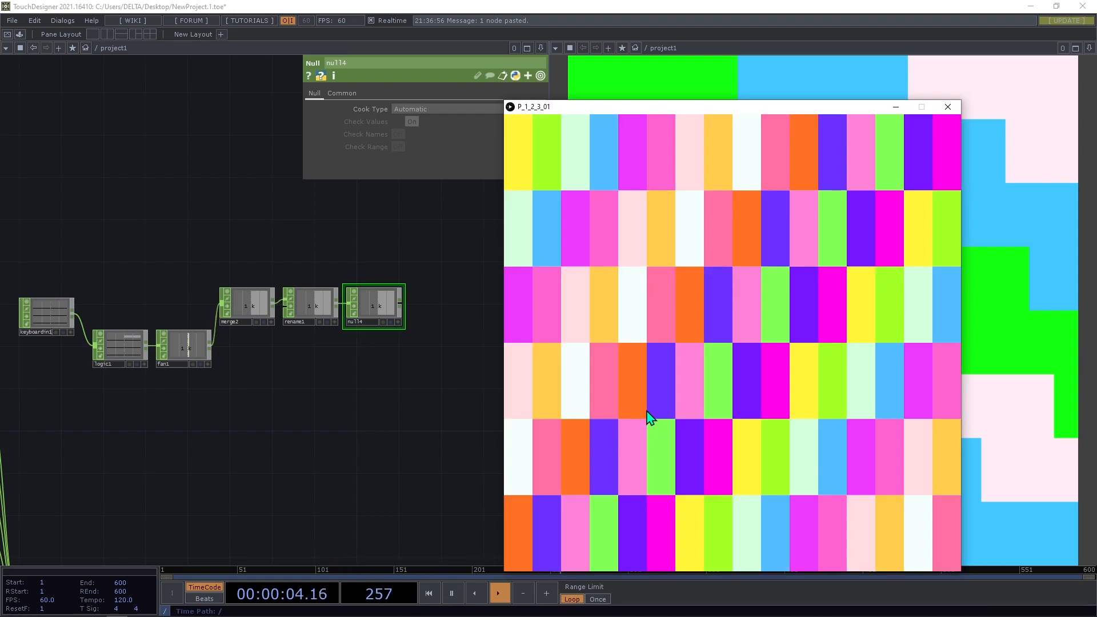
pyautogui.press('2')
pyautogui.press('2')
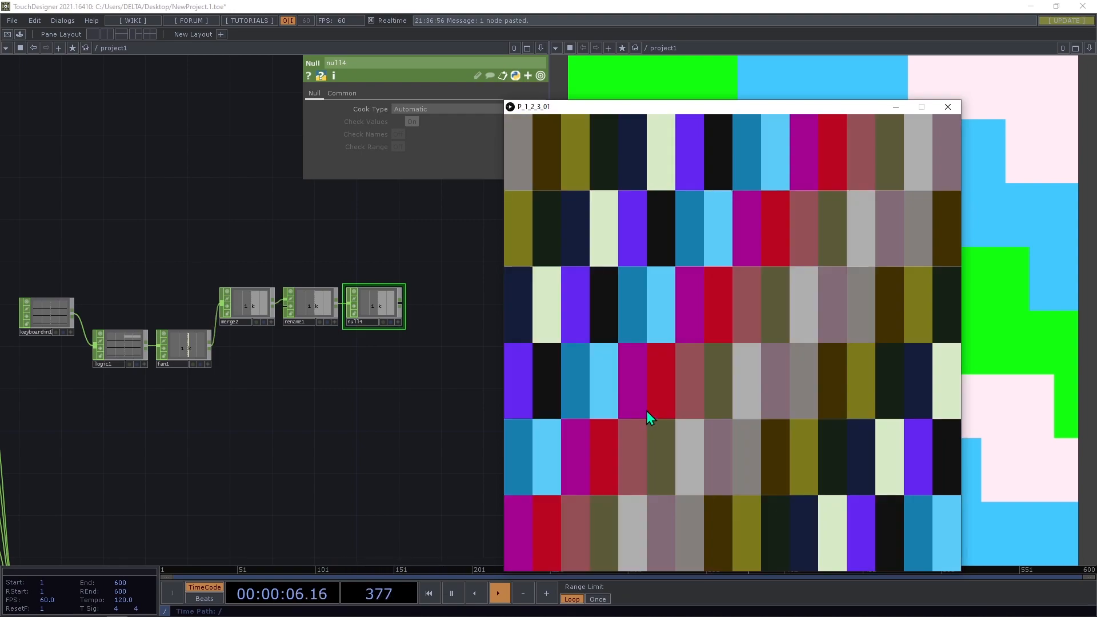
pyautogui.press('2')
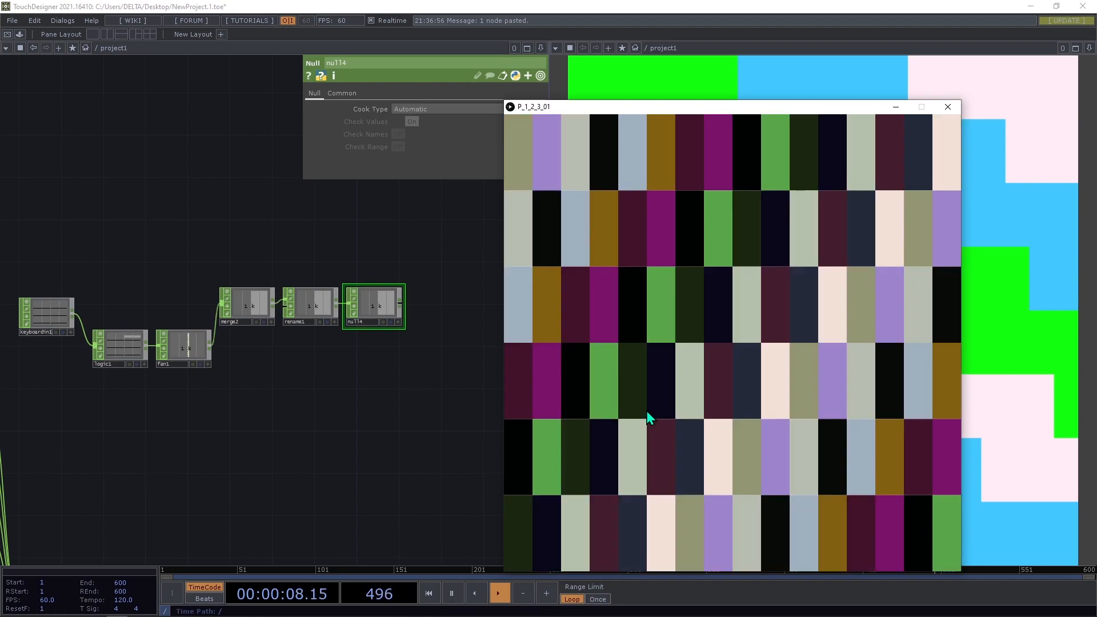
pyautogui.press('2')
pyautogui.press('2')
pyautogui.press('2')
pyautogui.press('2')
pyautogui.press('2')
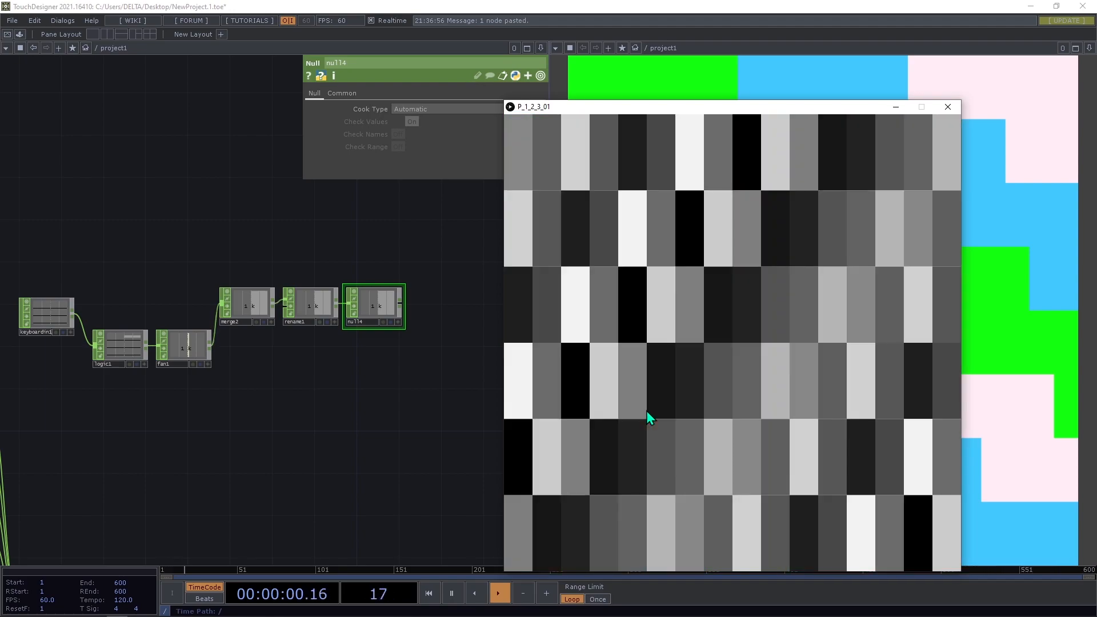
pyautogui.press('2')
pyautogui.press('2')
pyautogui.press('2')
pyautogui.press('2')
pyautogui.press('2')
pyautogui.press('2')
pyautogui.press('2')
pyautogui.press('2')
pyautogui.press('2')
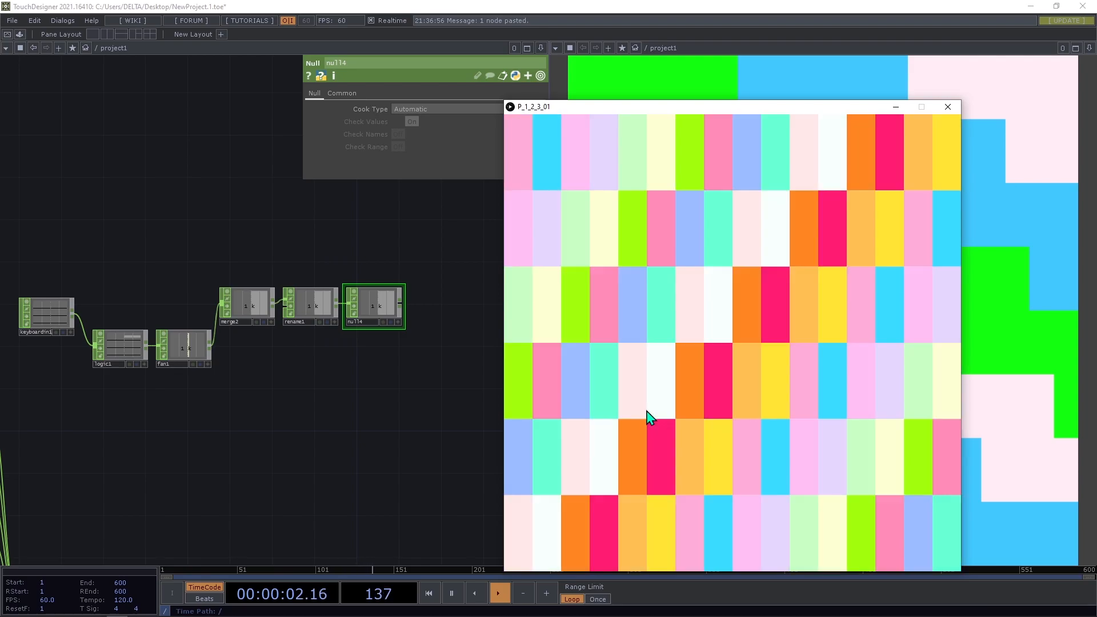
pyautogui.press('2')
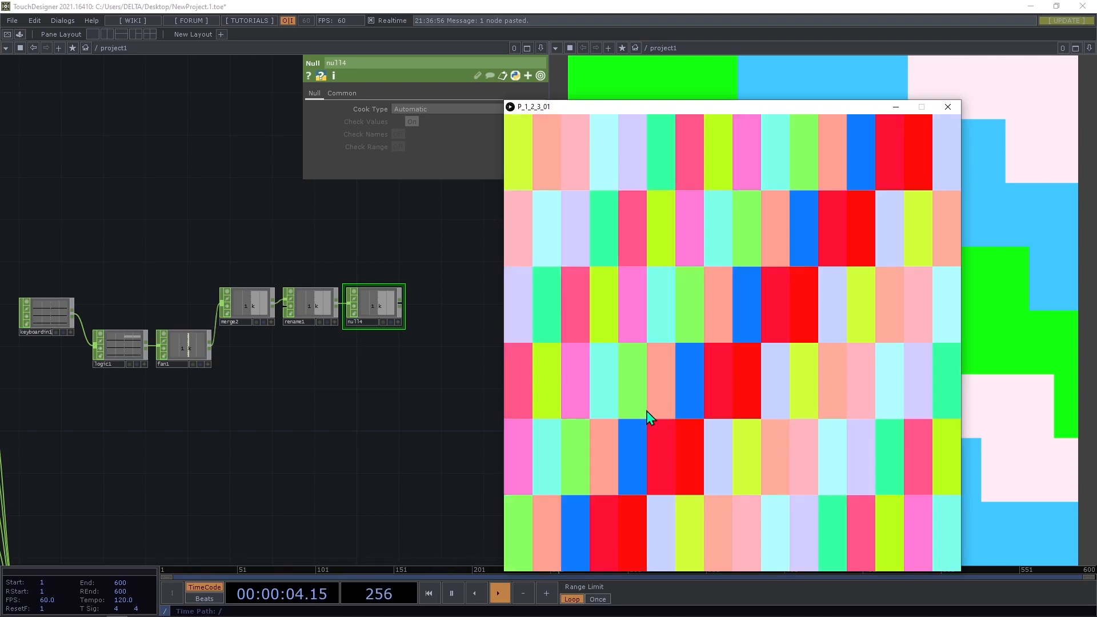
pyautogui.click(947, 107)
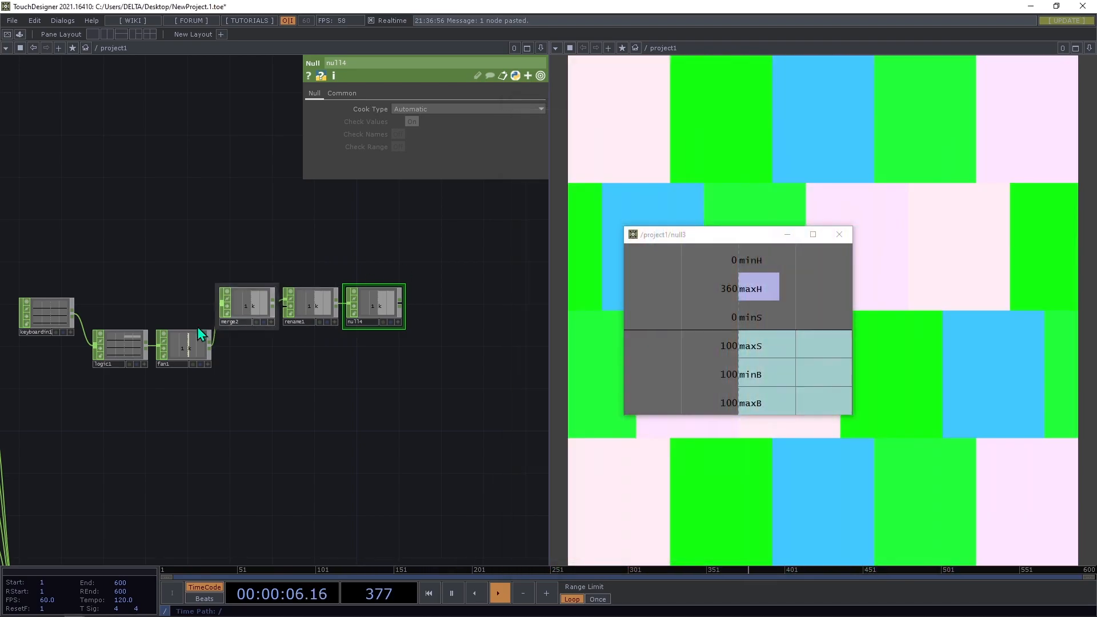
# Branch a second Logic CHOP off keyboardin1 and place it above logic1.
pyautogui.moveTo(318, 252); pyautogui.dragTo(382, 228)
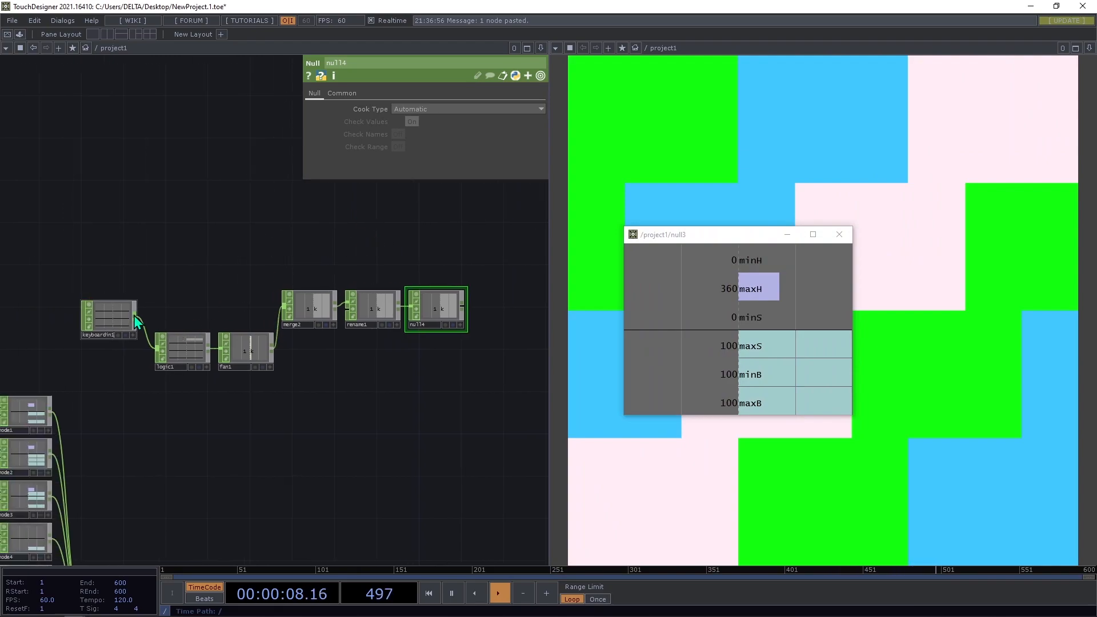
pyautogui.scroll(3, 133, 315)
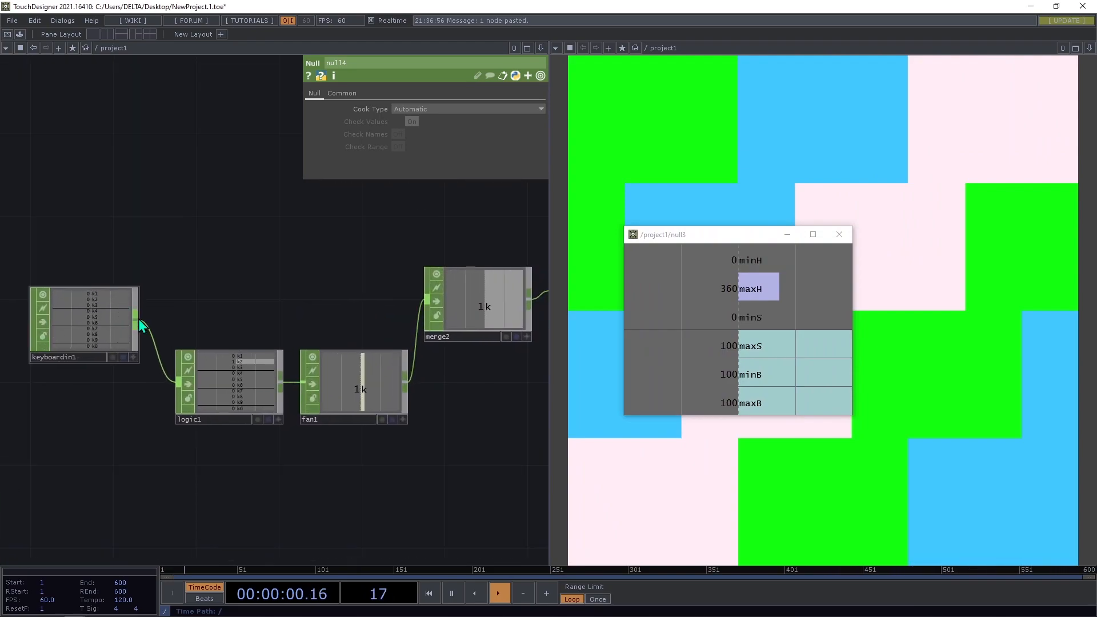
pyautogui.click(136, 323)
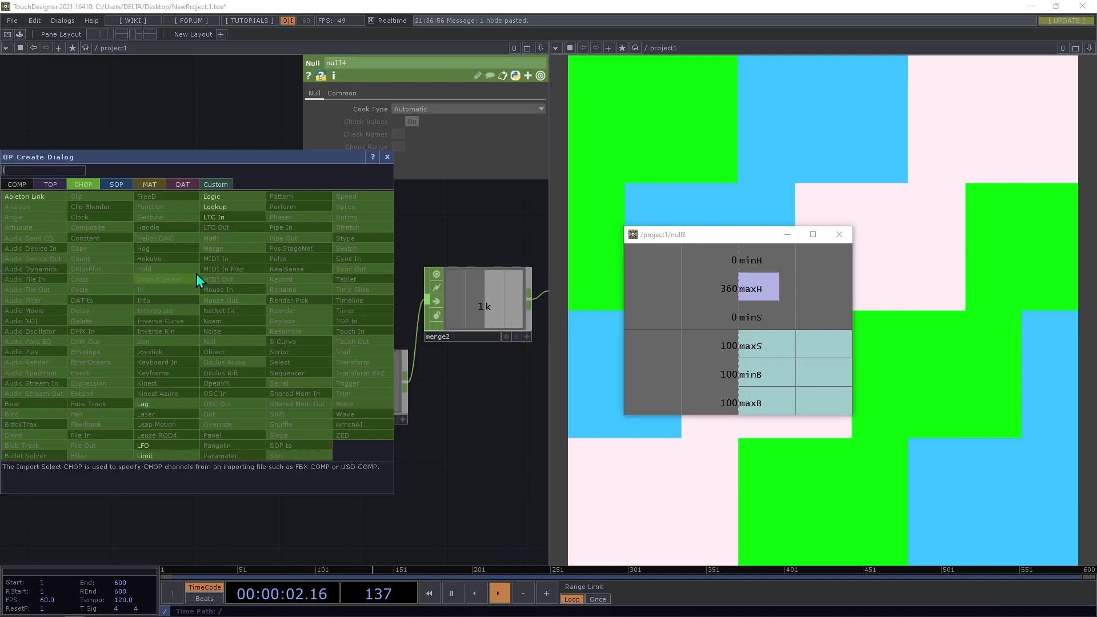
pyautogui.click(237, 197)
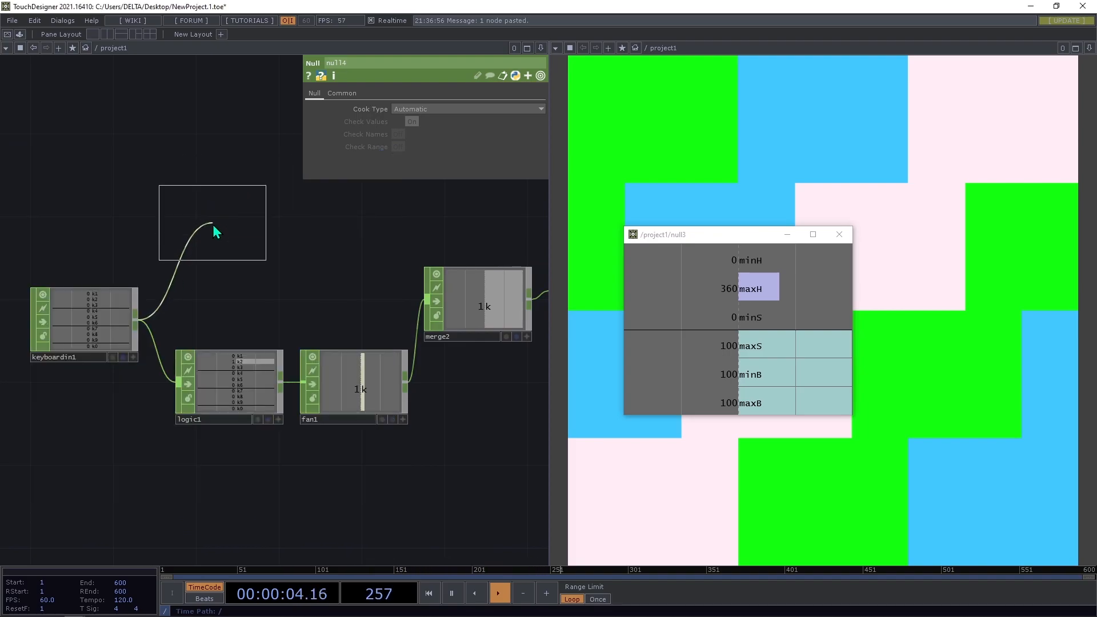
pyautogui.click(221, 214)
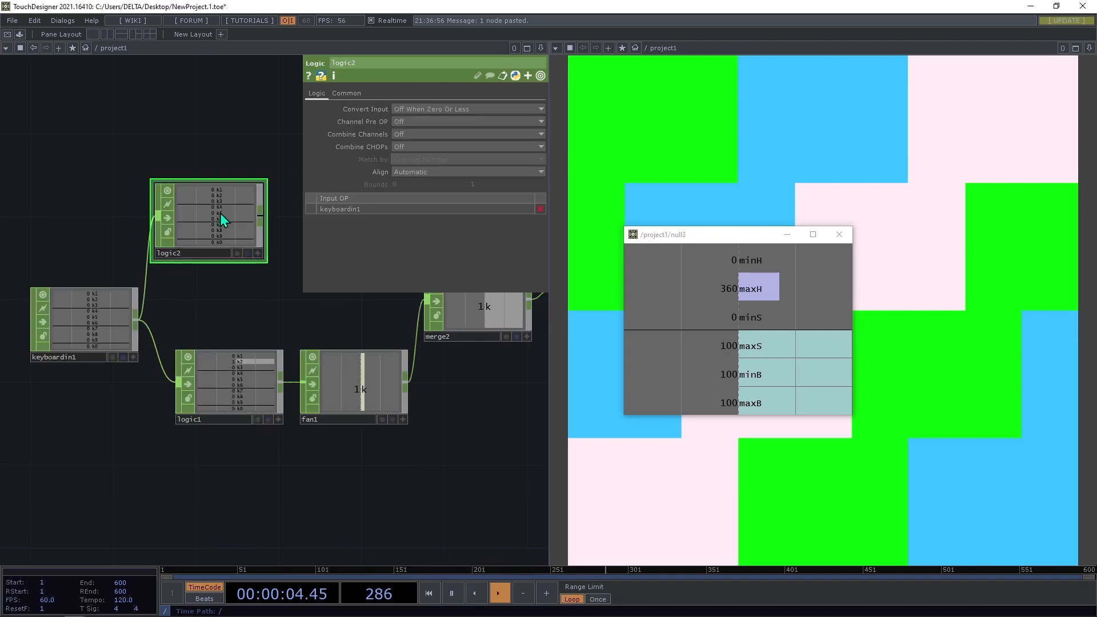
# Set logic2's Combine Channels to Or and test it with number keys 1 to 9.
pyautogui.click(411, 122)
pyautogui.click(468, 132)
pyautogui.click(416, 165)
pyautogui.moveTo(270, 318); pyautogui.dragTo(230, 384)
pyautogui.press('1')
pyautogui.press('2')
pyautogui.press('3')
pyautogui.press('4')
pyautogui.press('5')
pyautogui.press('6')
pyautogui.press('7')
pyautogui.press('8')
pyautogui.press('9')
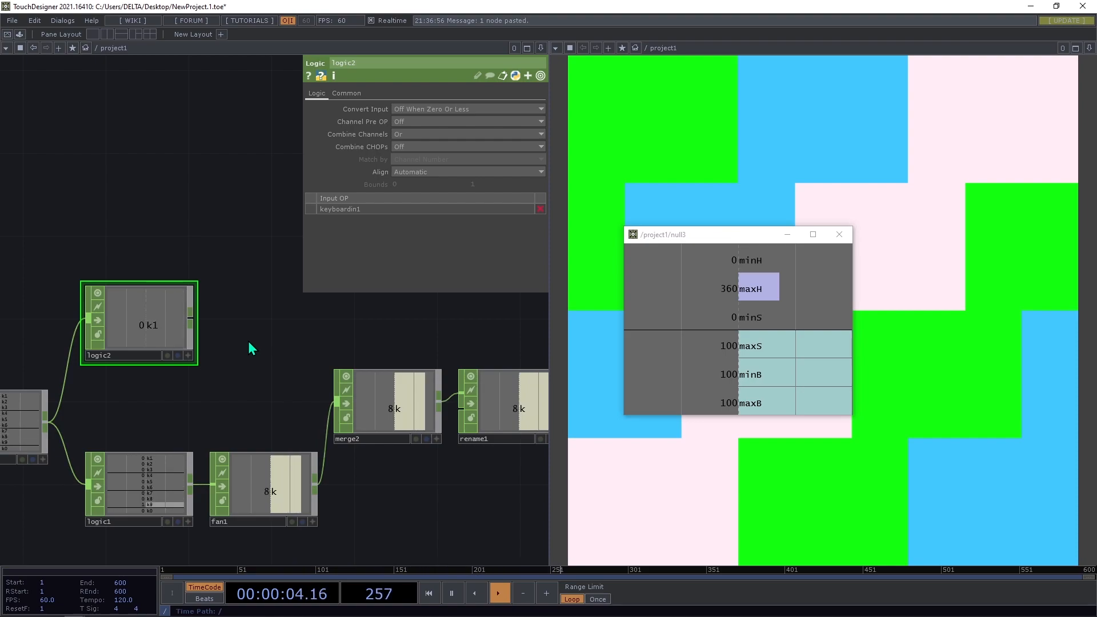
# Append a Count CHOP to logic2 and place it above fan1.
pyautogui.rightClick(188, 321)
pyautogui.write('c')
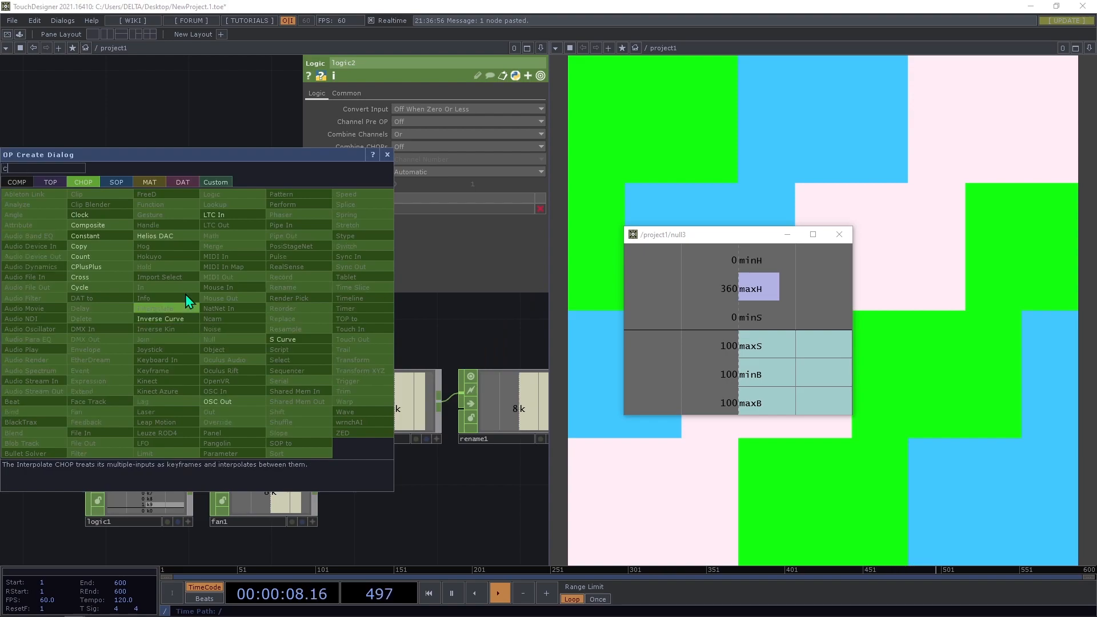
pyautogui.click(82, 257)
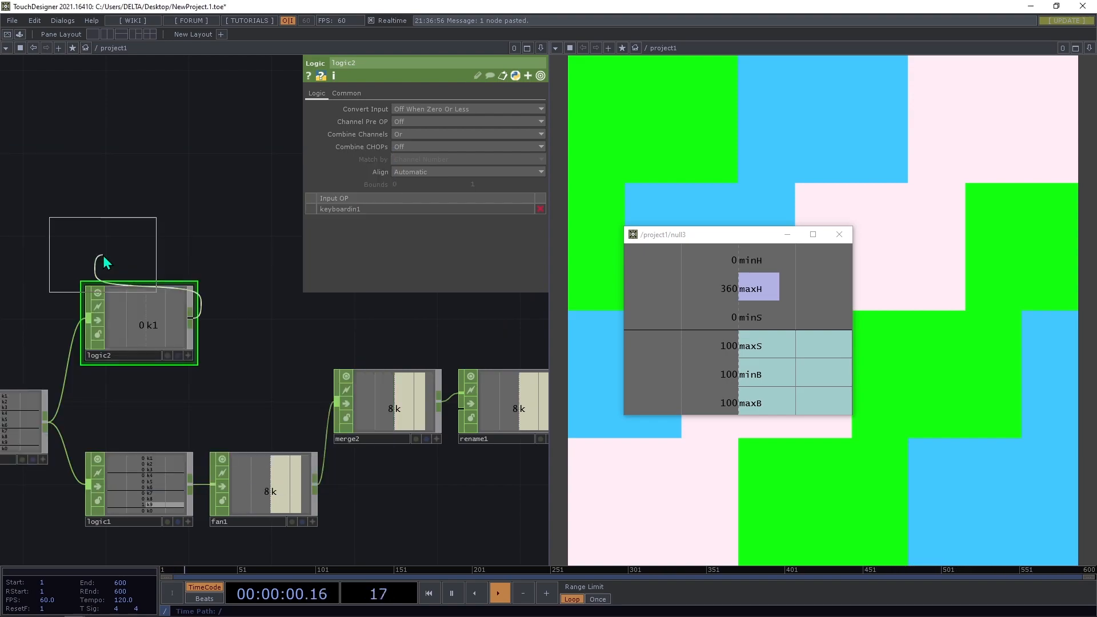
pyautogui.click(279, 326)
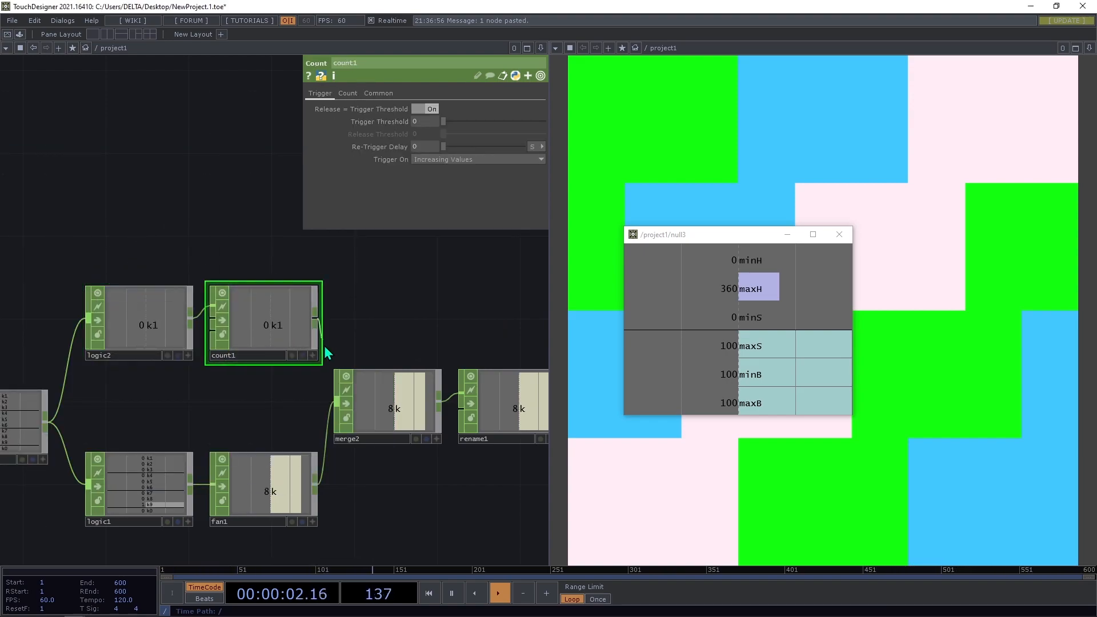
# Wire count1 into merge2 and move it ahead of fan1 in the input order.
pyautogui.moveTo(325, 347); pyautogui.dragTo(337, 371)
pyautogui.click(368, 396)
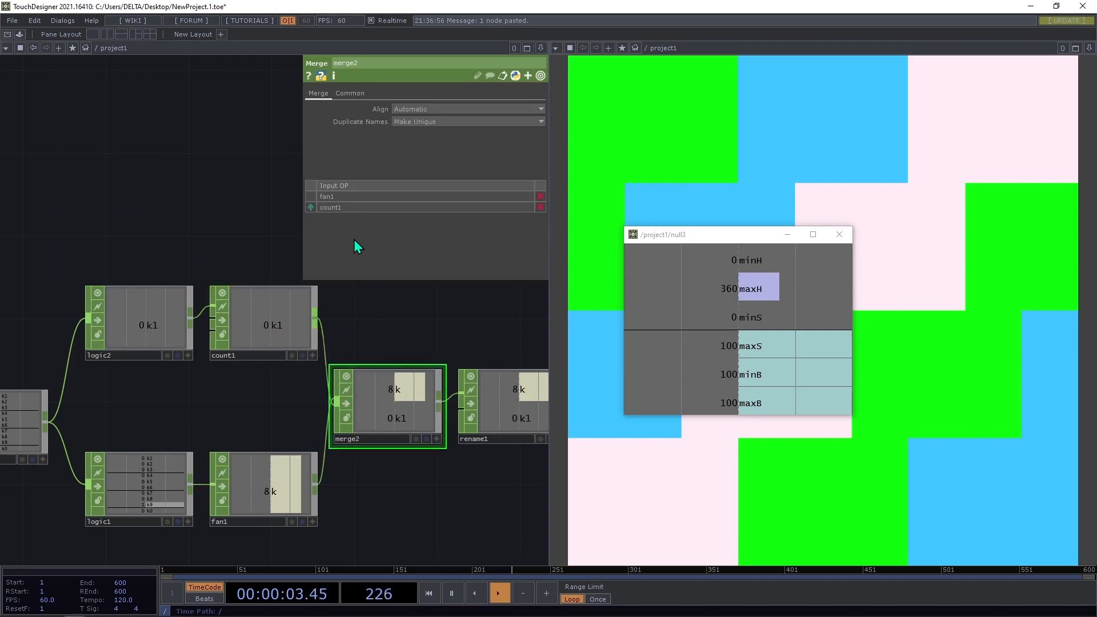
pyautogui.click(310, 206)
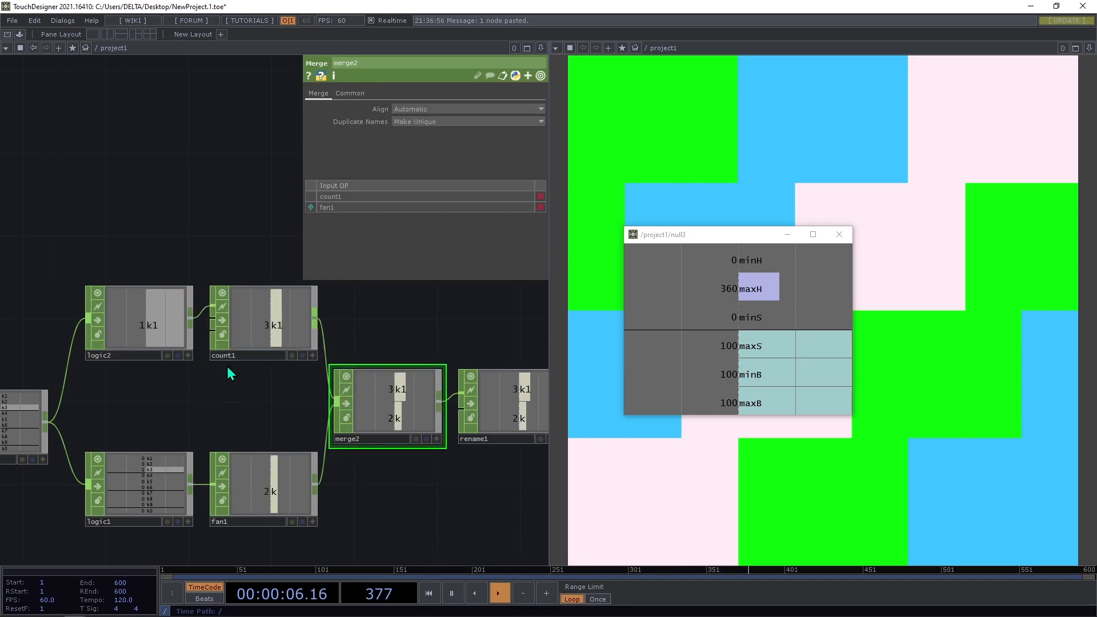
# Rename the two merged channels to seed and mode in rename1.
pyautogui.moveTo(440, 470); pyautogui.dragTo(334, 424)
pyautogui.moveTo(303, 413); pyautogui.dragTo(175, 359, button='middle')
pyautogui.moveTo(336, 447); pyautogui.dragTo(388, 434)
pyautogui.moveTo(360, 486); pyautogui.dragTo(216, 470)
pyautogui.click(289, 348)
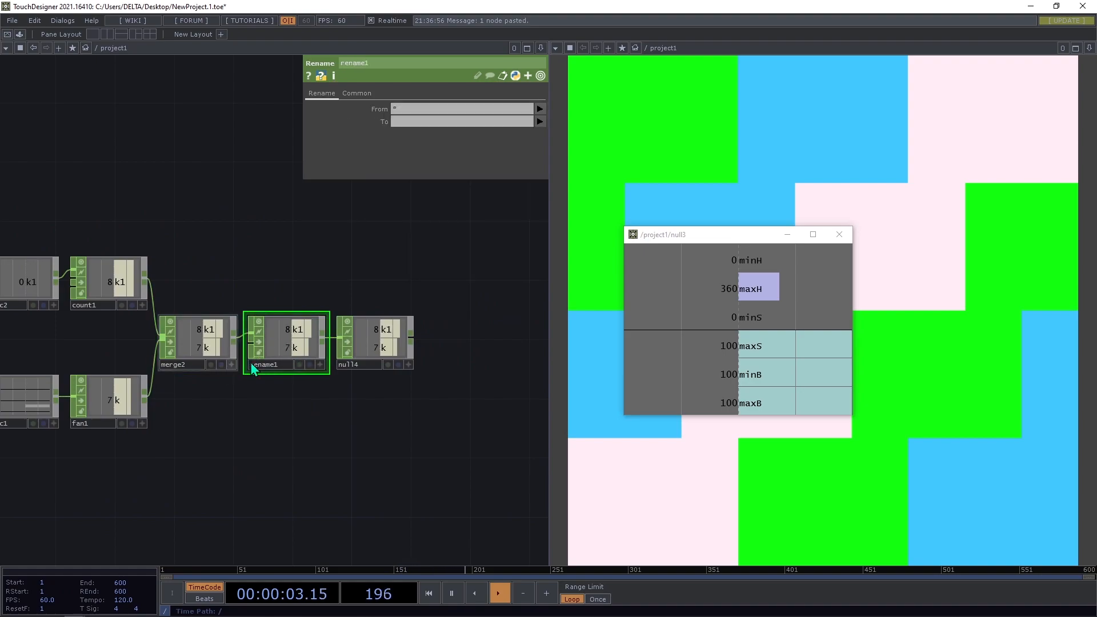
pyautogui.click(409, 122)
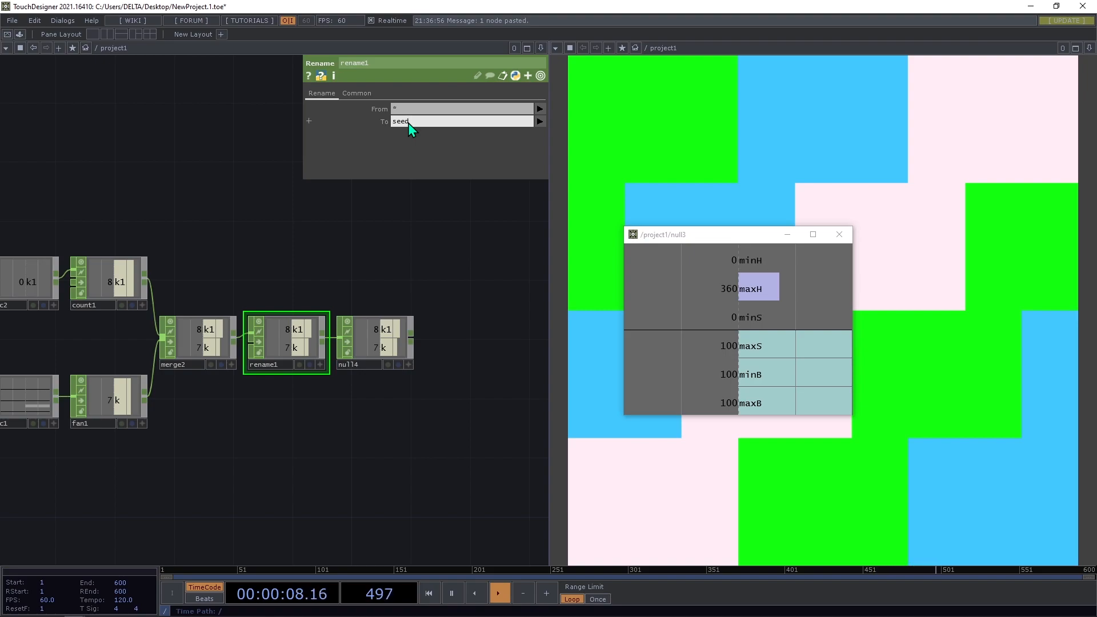
pyautogui.write('seed mode')
pyautogui.press('Return')
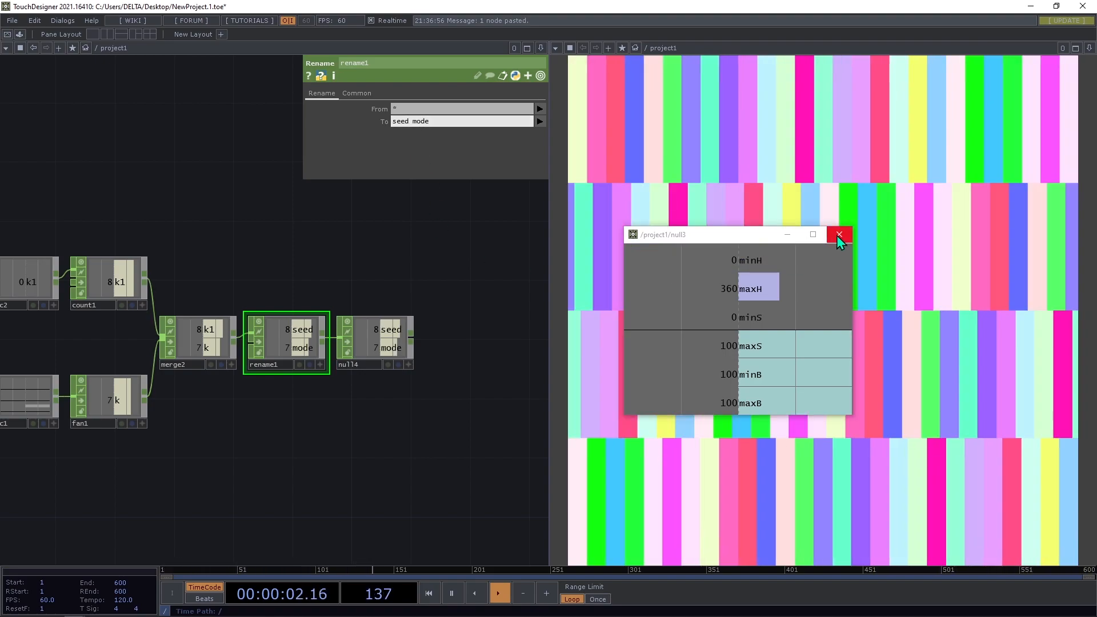
# Replace the floating null3 viewer with a floating viewer of null4, placed over the output preview.
pyautogui.click(838, 235)
pyautogui.rightClick(390, 340)
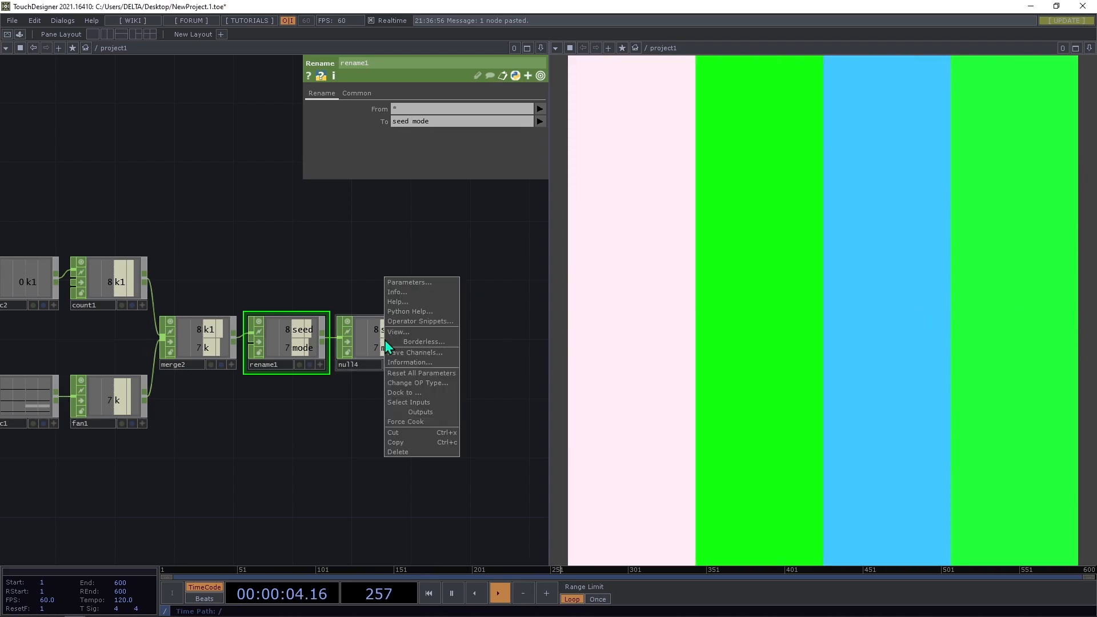
pyautogui.click(394, 333)
pyautogui.moveTo(381, 248); pyautogui.dragTo(852, 231)
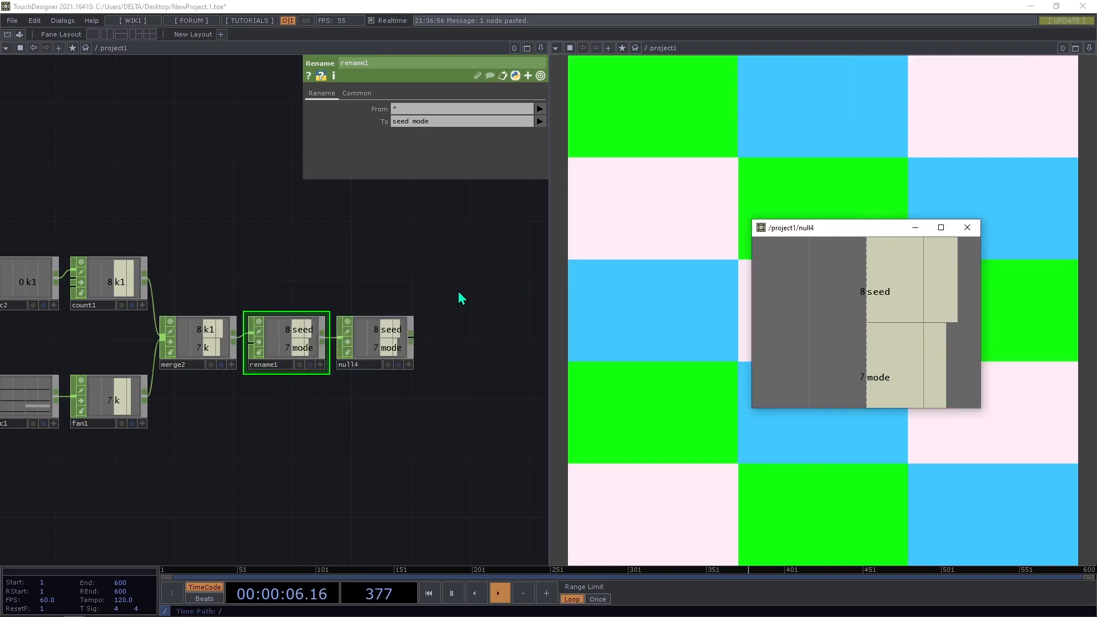
# Drive the Seed parameter of noise1 with the seed channel of null4.
pyautogui.scroll(-6, 423, 264)
pyautogui.moveTo(329, 298); pyautogui.dragTo(305, 186)
pyautogui.scroll(3, 354, 368)
pyautogui.scroll(5, 208, 398)
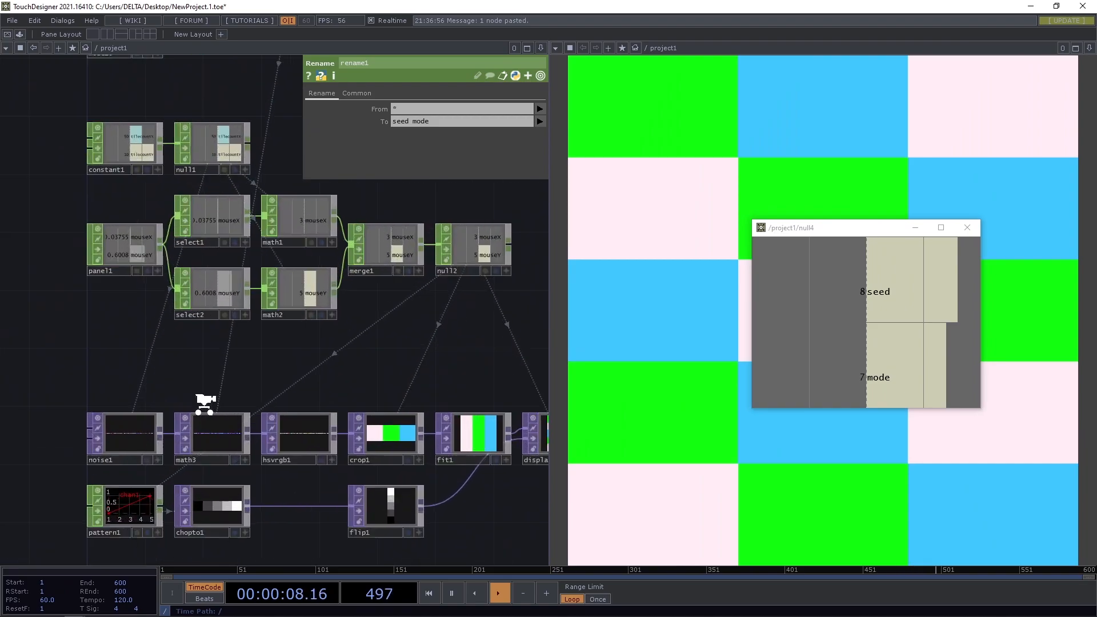
pyautogui.click(80, 447)
pyautogui.click(823, 316)
pyautogui.moveTo(823, 316); pyautogui.dragTo(426, 118)
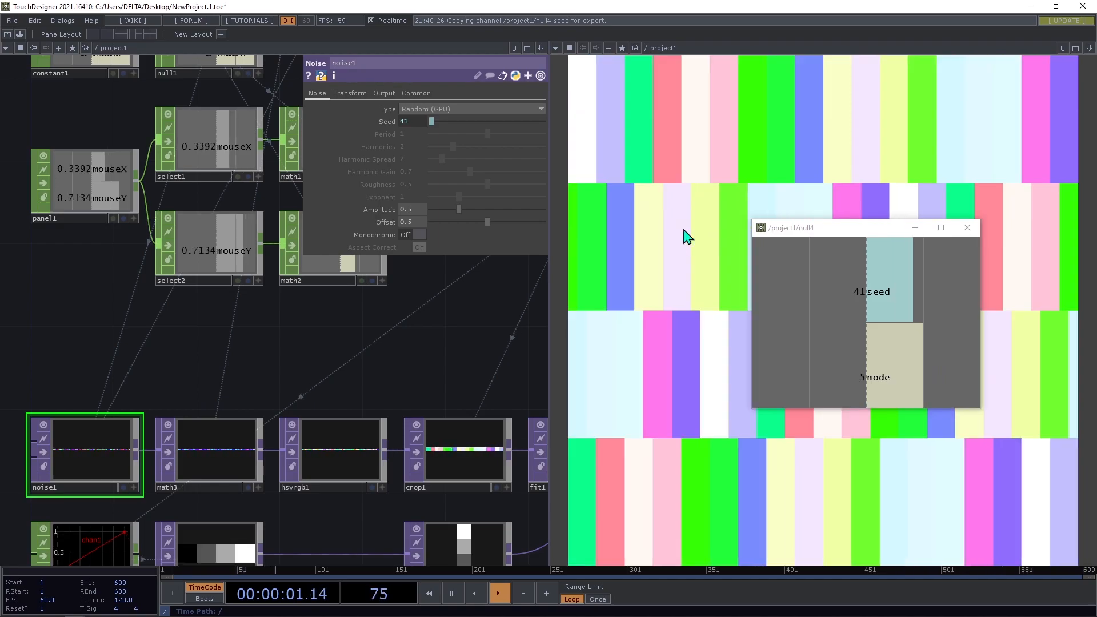
# Drive the Index of switch1 with the mode channel of null4 as a CHOP Reference.
pyautogui.scroll(-2, 465, 309)
pyautogui.scroll(-5, 465, 308)
pyautogui.moveTo(483, 324); pyautogui.dragTo(347, 377)
pyautogui.moveTo(390, 288); pyautogui.dragTo(355, 348)
pyautogui.scroll(3, 288, 239)
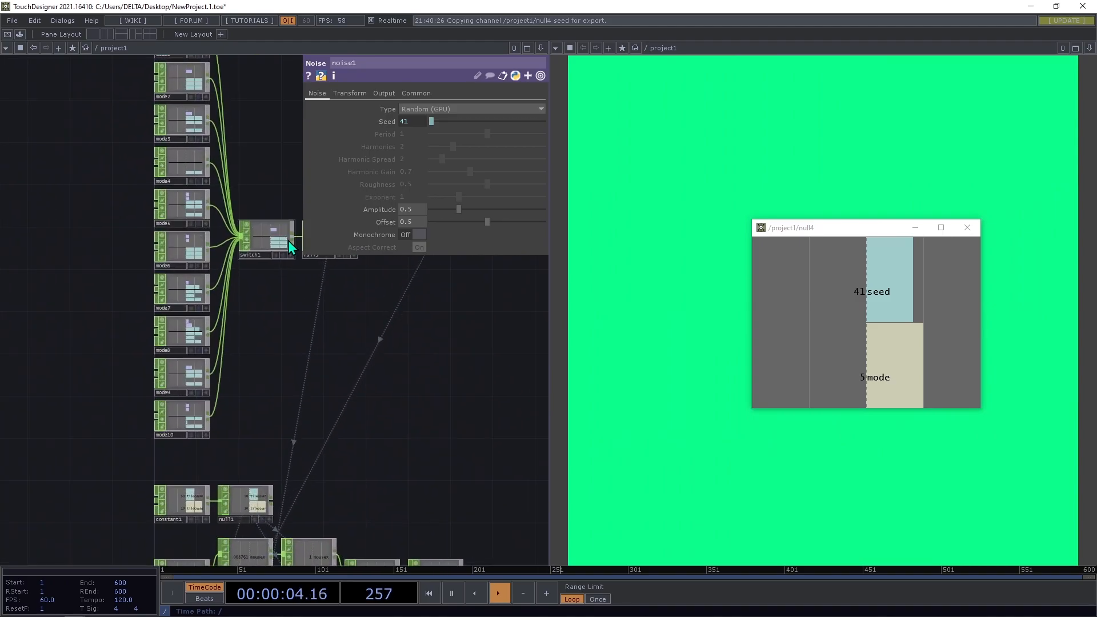
pyautogui.click(277, 238)
pyautogui.moveTo(277, 163); pyautogui.dragTo(237, 247)
pyautogui.moveTo(885, 379); pyautogui.dragTo(410, 122)
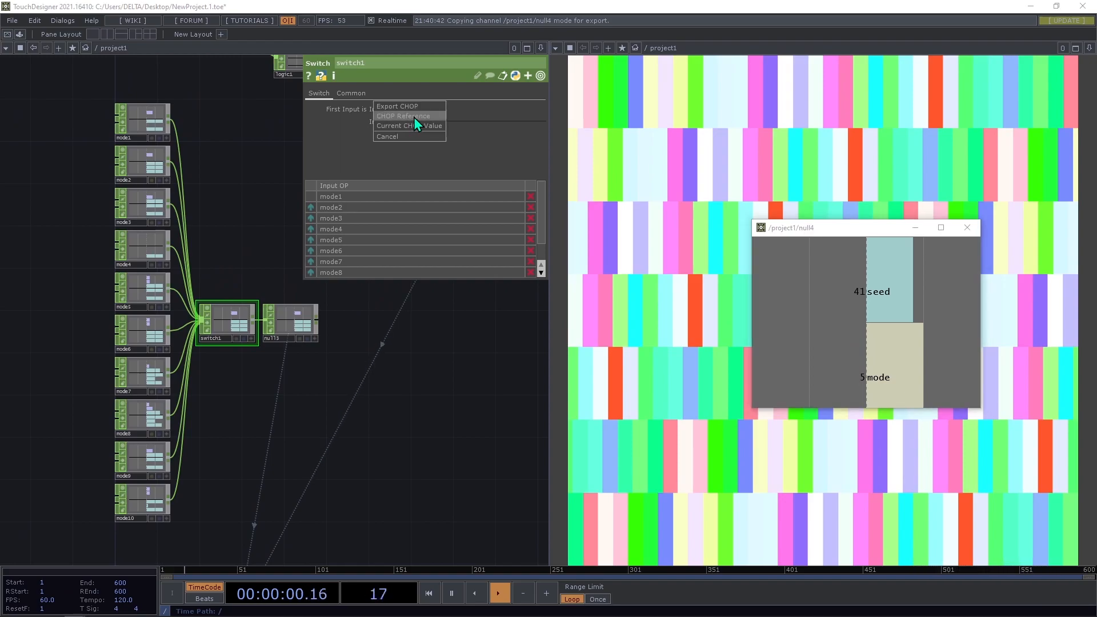
pyautogui.click(414, 118)
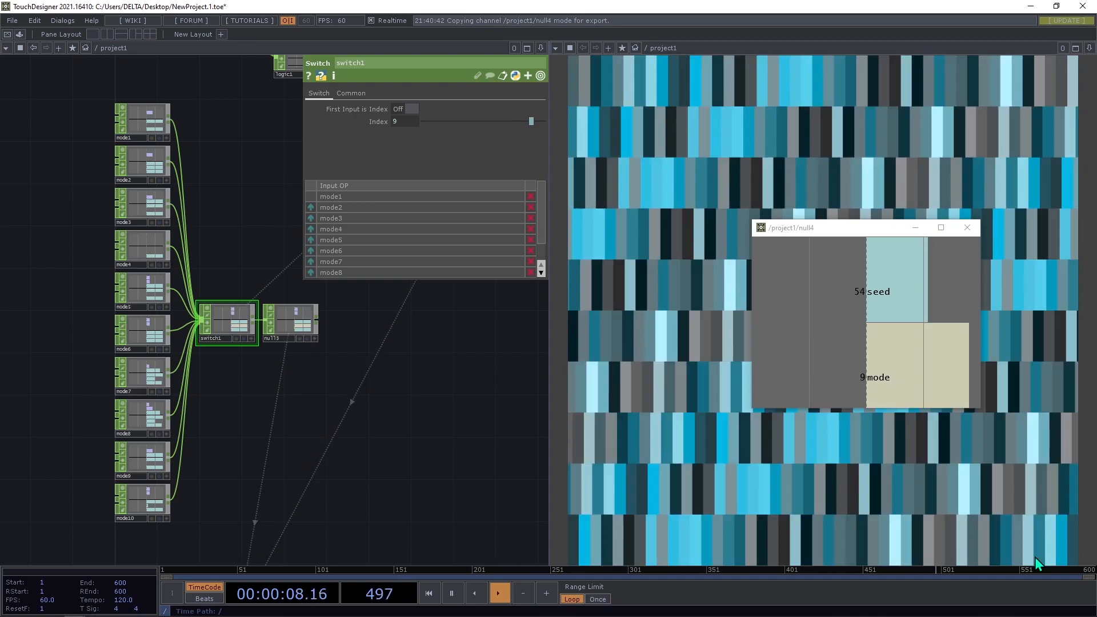
# Switch to Processing and compare the key-handling code for keys 8, 9 and 0 in P_1_2_3_01 with the mode network.
pyautogui.hotkey('alt', 'Tab')
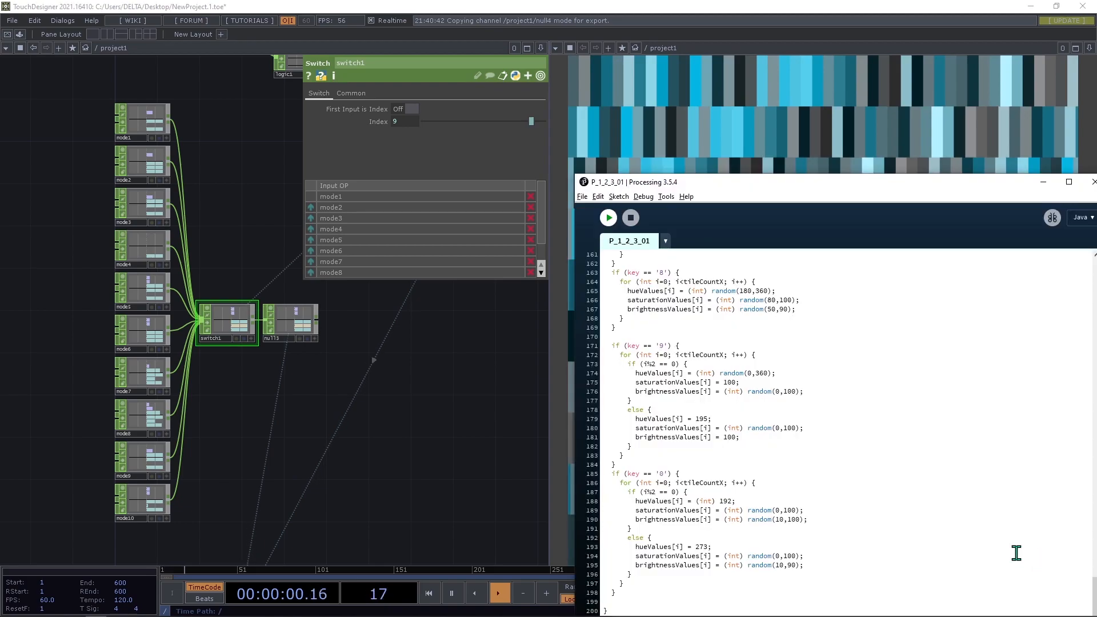
pyautogui.moveTo(737, 188); pyautogui.dragTo(630, 62)
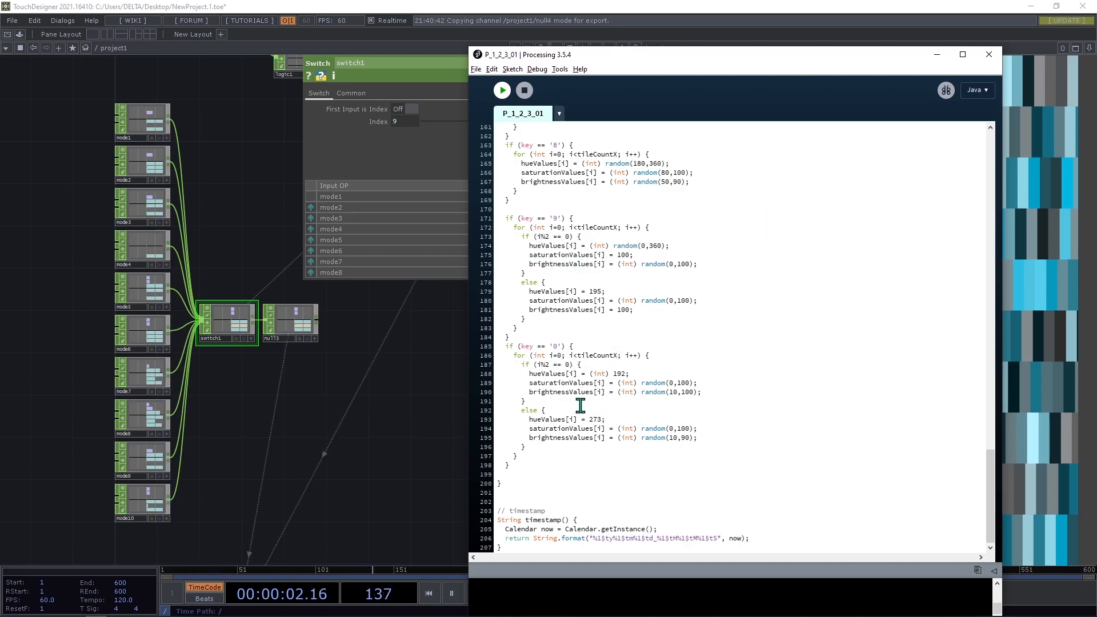
pyautogui.click(321, 393)
# Examine the network from the displace1 output chain up to the keyboard-driven seed and mode chain.
pyautogui.moveTo(361, 415); pyautogui.dragTo(301, 313)
pyautogui.scroll(-4, 301, 382)
pyautogui.moveTo(318, 399); pyautogui.dragTo(372, 325)
pyautogui.scroll(4, 358, 461)
pyautogui.scroll(-3, 312, 431)
pyautogui.scroll(-1, 361, 442)
pyautogui.scroll(5, 361, 442)
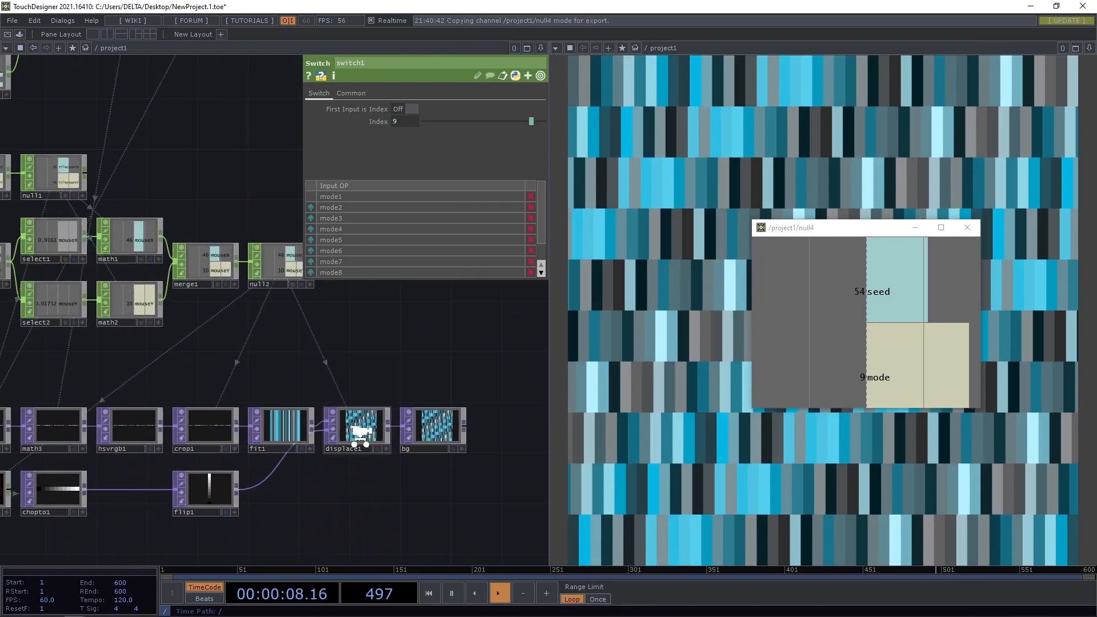
pyautogui.click(359, 441)
pyautogui.scroll(-6, 279, 448)
pyautogui.moveTo(289, 313); pyautogui.dragTo(287, 381)
pyautogui.scroll(5, 197, 345)
pyautogui.moveTo(402, 342); pyautogui.dragTo(341, 396)
pyautogui.moveTo(253, 329); pyautogui.dragTo(267, 362)
pyautogui.scroll(-5, 229, 354)
pyautogui.scroll(5, 238, 281)
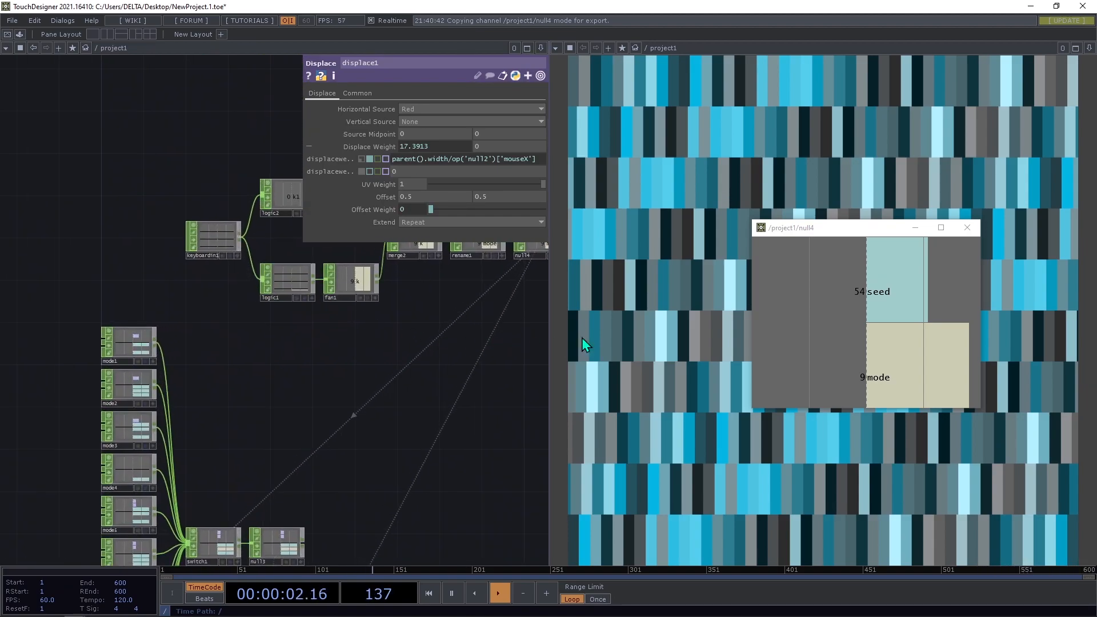
# Test the palette modes and reseeding in the output with number keys 9, 0, 8 and 7.
pyautogui.press('9')
pyautogui.press('9')
pyautogui.press('0')
pyautogui.press('8')
pyautogui.press('8')
pyautogui.press('8')
pyautogui.press('7')
pyautogui.press('7')
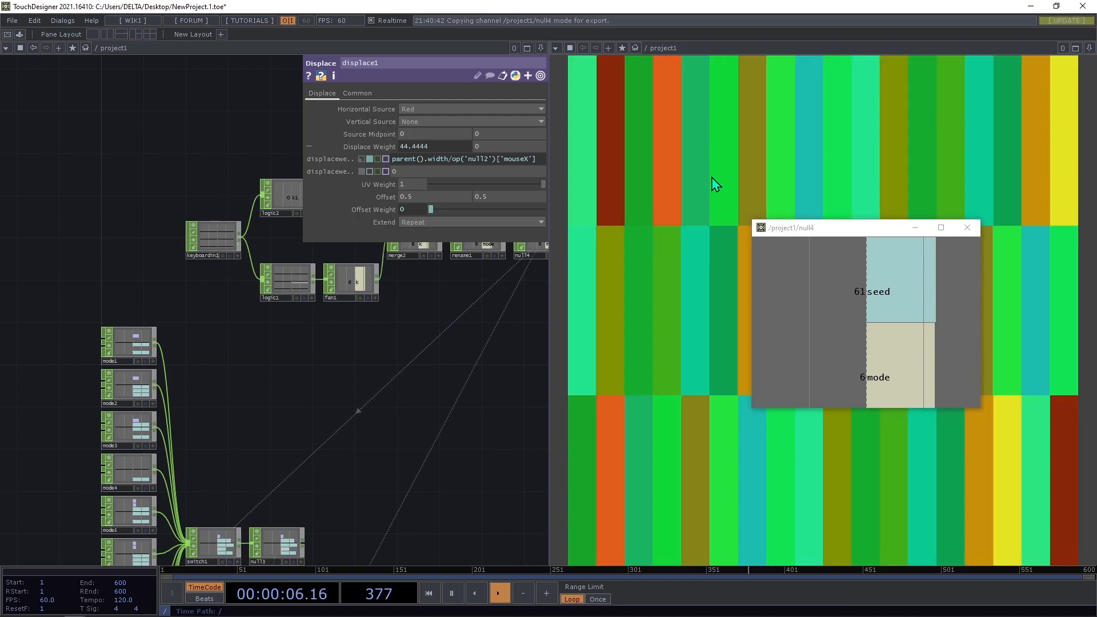
# Move the keyboard control chain beside the null after switch1 and close the floating null4 viewer.
pyautogui.scroll(-4, 306, 276)
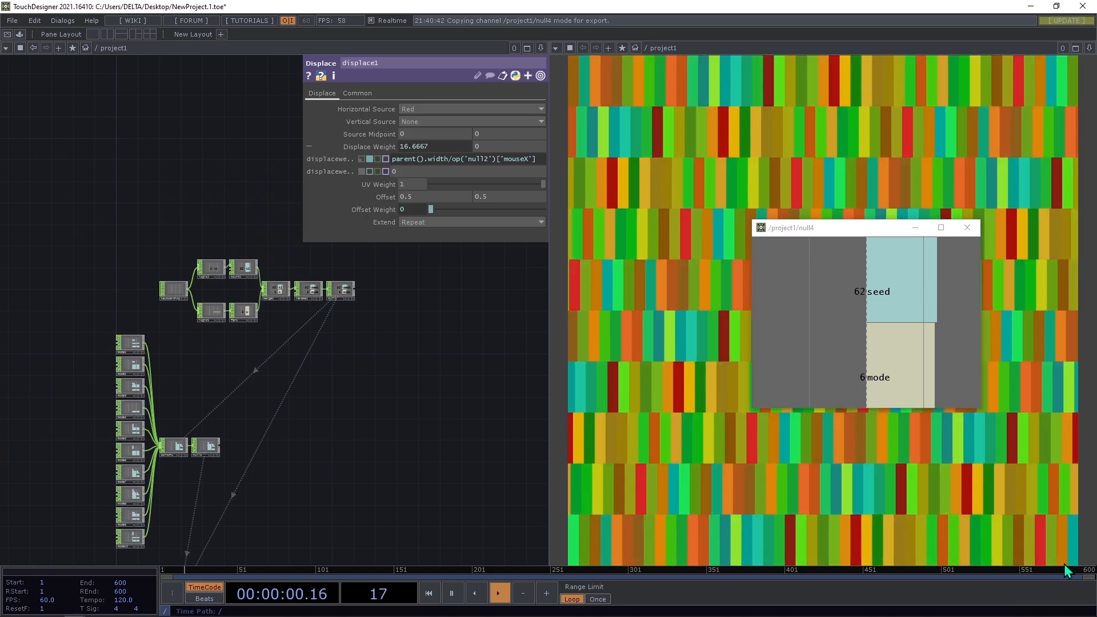
pyautogui.press('p')
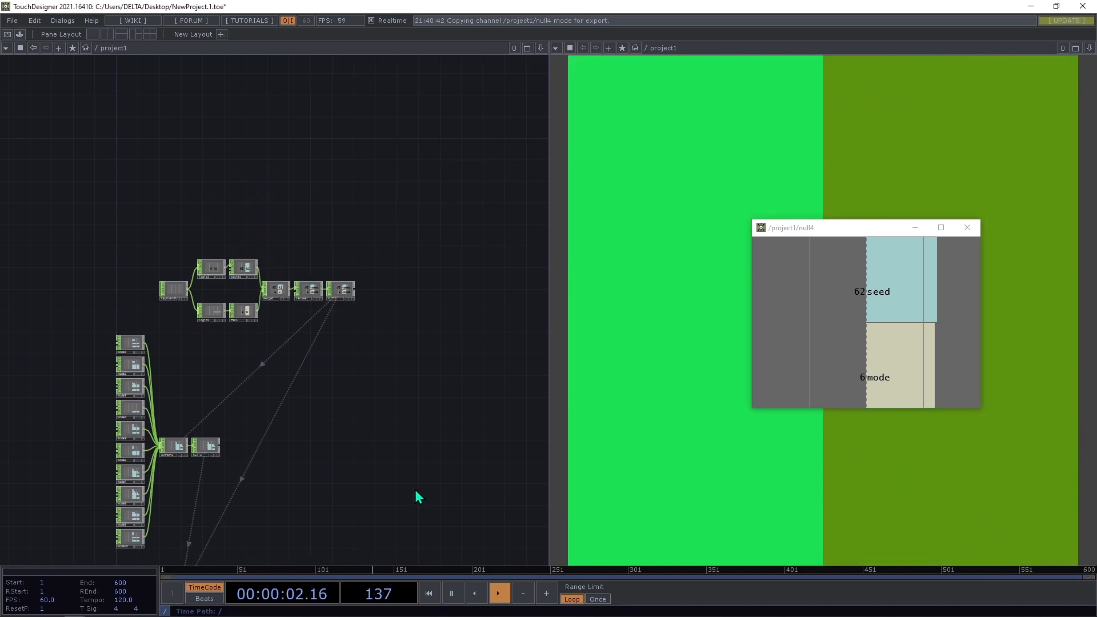
pyautogui.press('h')
pyautogui.moveTo(373, 170); pyautogui.dragTo(291, 264)
pyautogui.scroll(3, 316, 285)
pyautogui.scroll(-3, 318, 291)
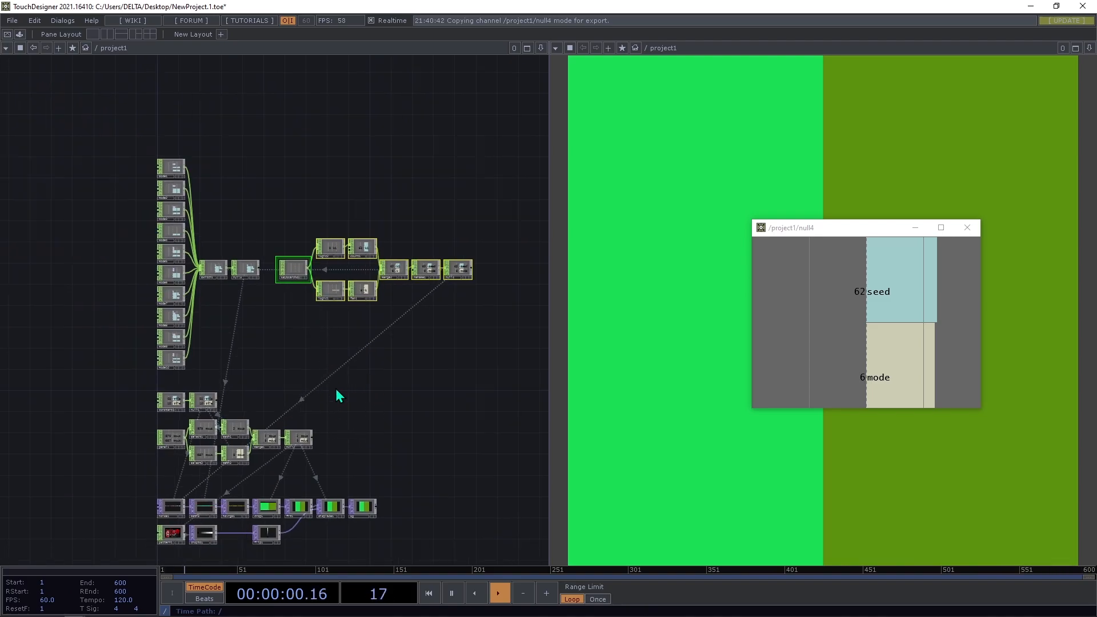
pyautogui.click(965, 235)
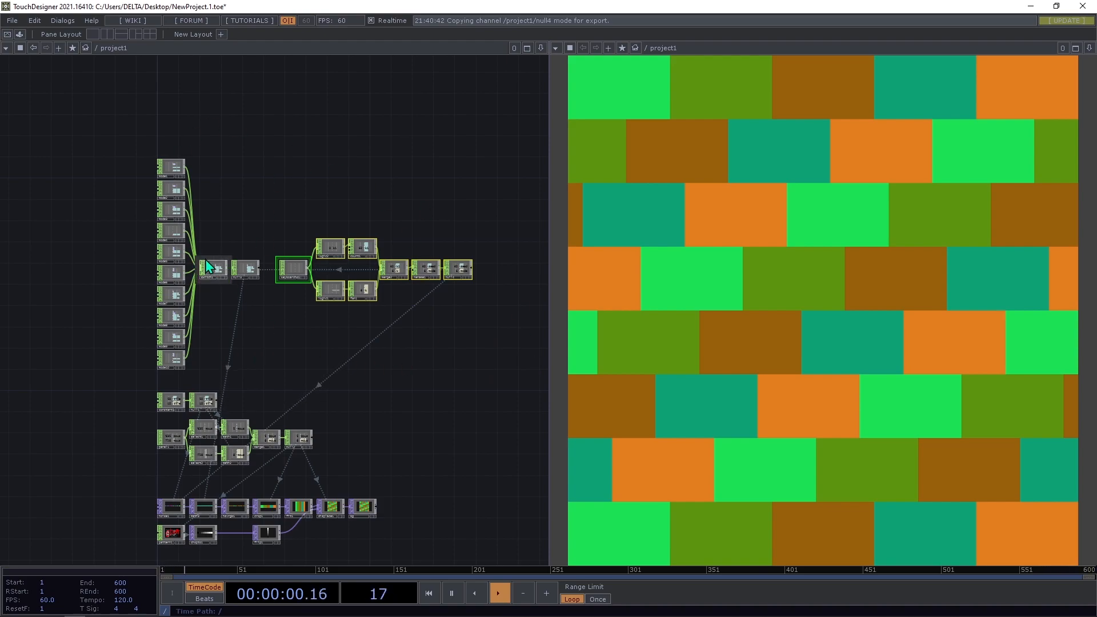
pyautogui.moveTo(270, 185); pyautogui.dragTo(242, 187)
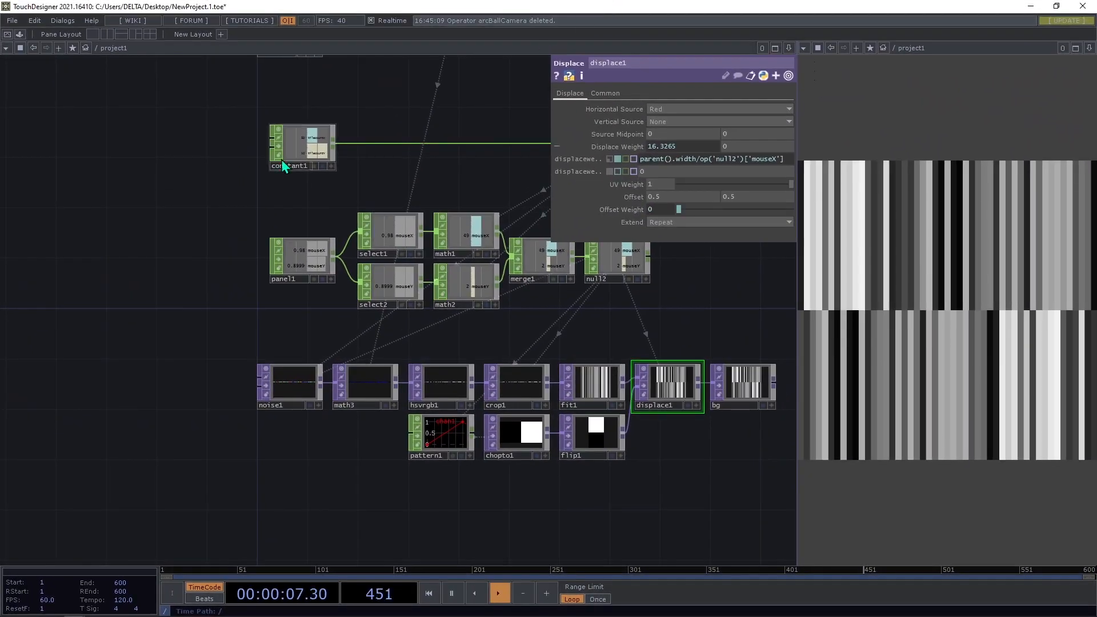
# Hide the operator parameters and frame the whole project1 network for an overview.
pyautogui.moveTo(118, 281); pyautogui.dragTo(120, 318)
pyautogui.scroll(-6, 167, 299)
pyautogui.scroll(3, 204, 277)
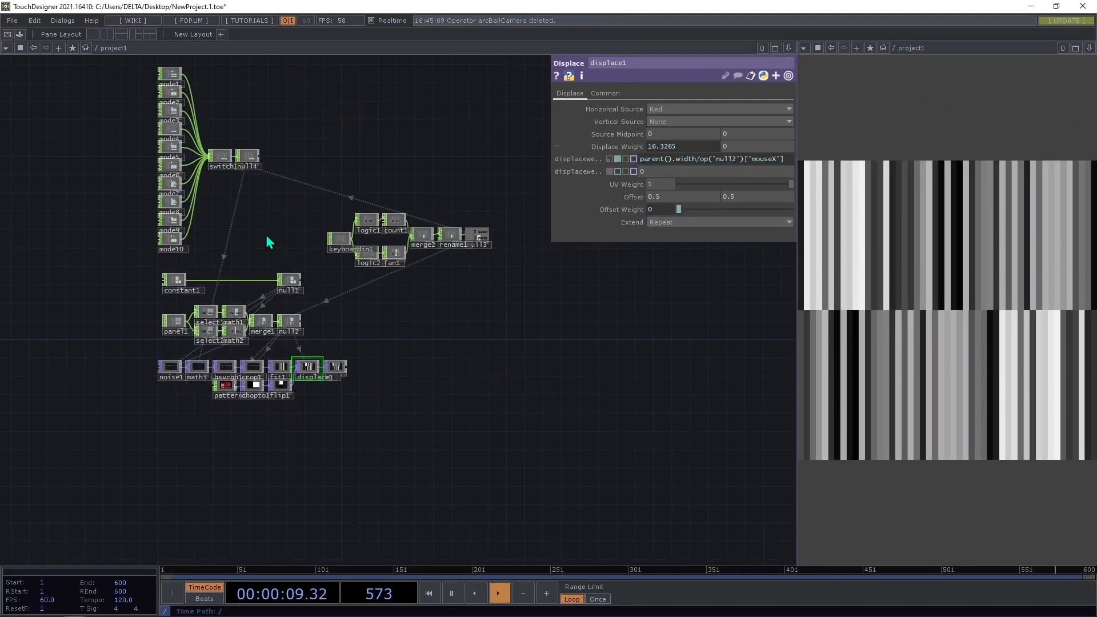
pyautogui.press('p')
pyautogui.press('h')
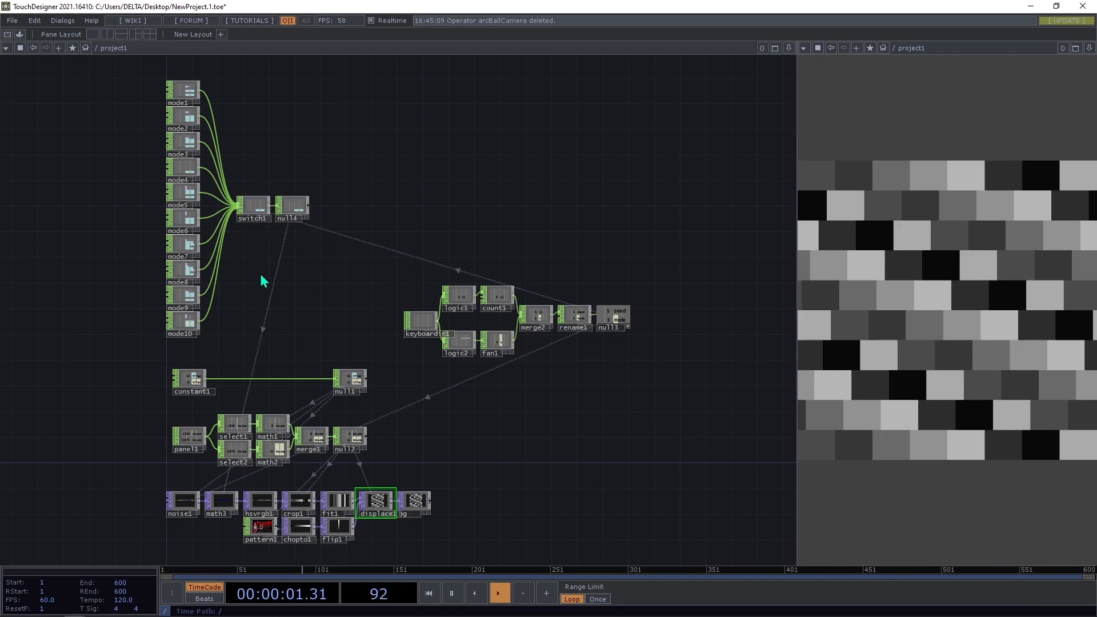
# At the root level, enable cooking for project2 and show project2 in the preview pane.
pyautogui.press('u')
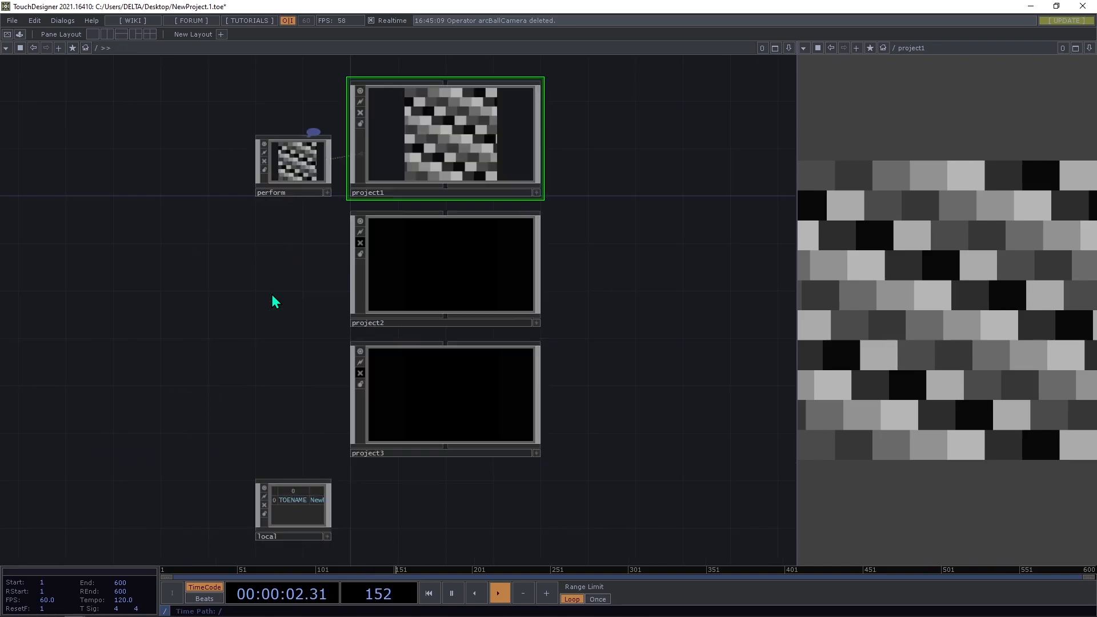
pyautogui.click(359, 242)
pyautogui.scroll(4, 437, 292)
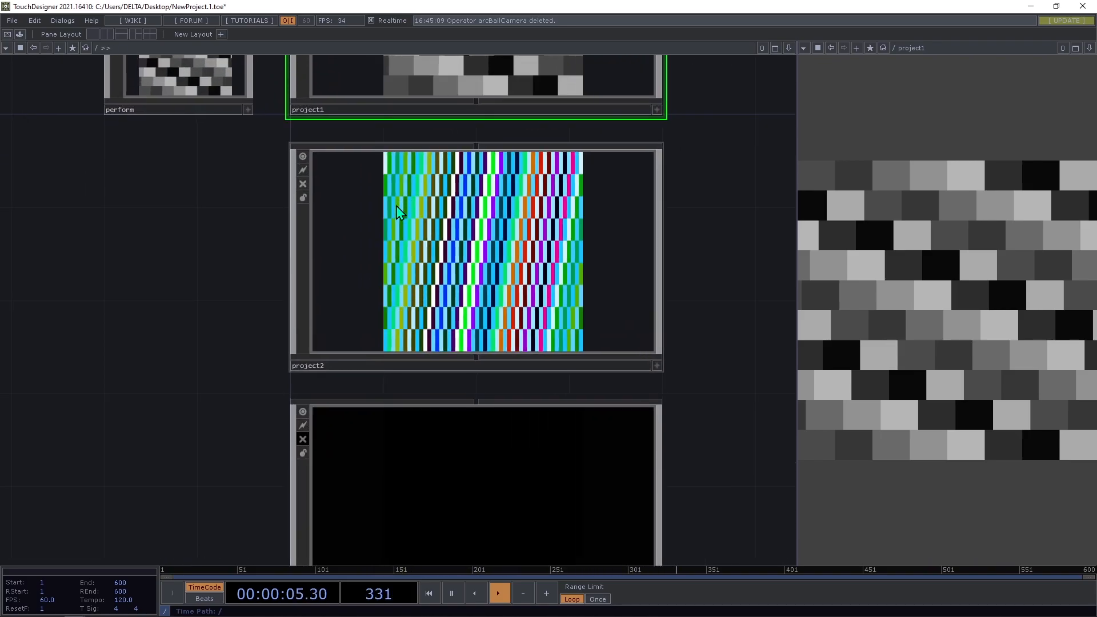
pyautogui.scroll(-2, 337, 245)
pyautogui.scroll(3, 419, 211)
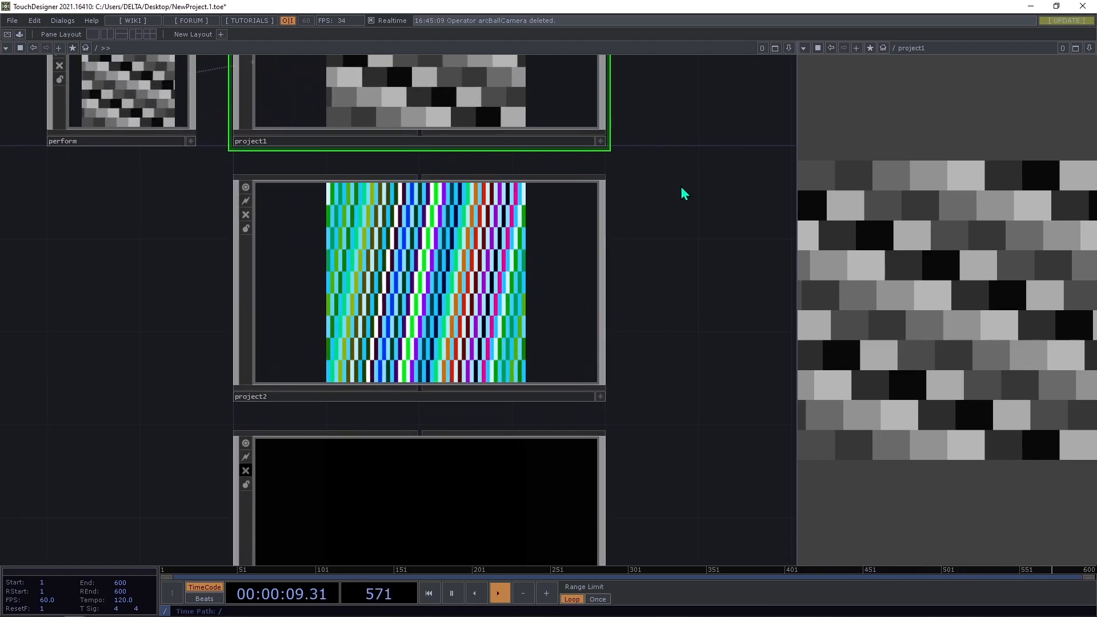
pyautogui.click(882, 49)
pyautogui.click(904, 102)
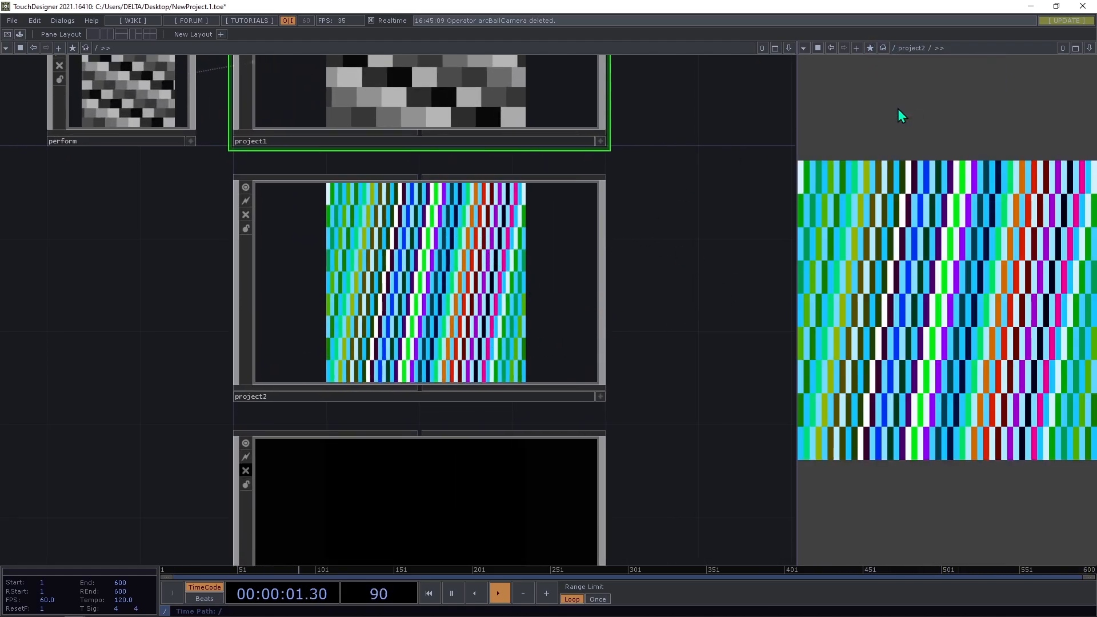
# Look inside the project2 network and return to the root level.
pyautogui.scroll(3, 465, 268)
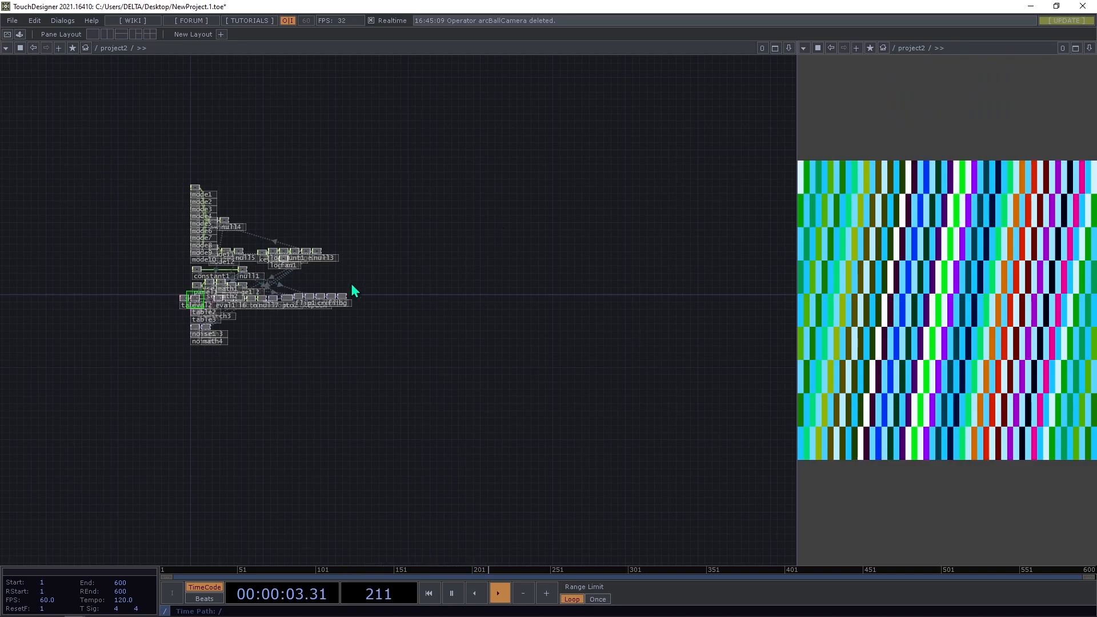
pyautogui.scroll(-3, 350, 285)
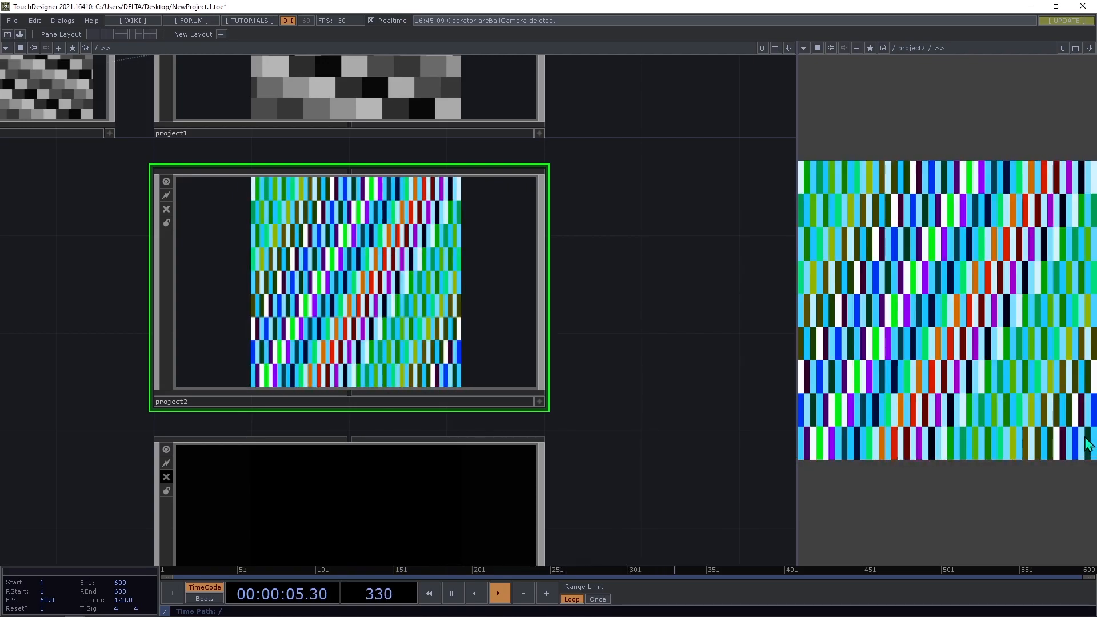
pyautogui.scroll(-5, 628, 274)
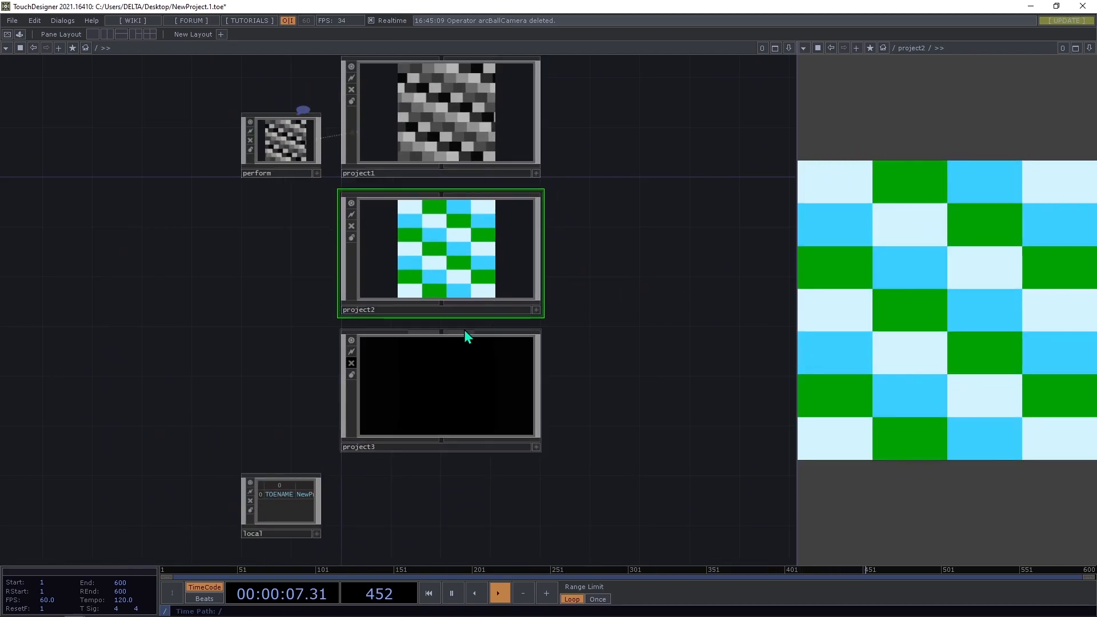
# Turn off cooking for project1 and enable it for project3.
pyautogui.click(352, 89)
pyautogui.scroll(3, 471, 313)
pyautogui.scroll(1, 471, 311)
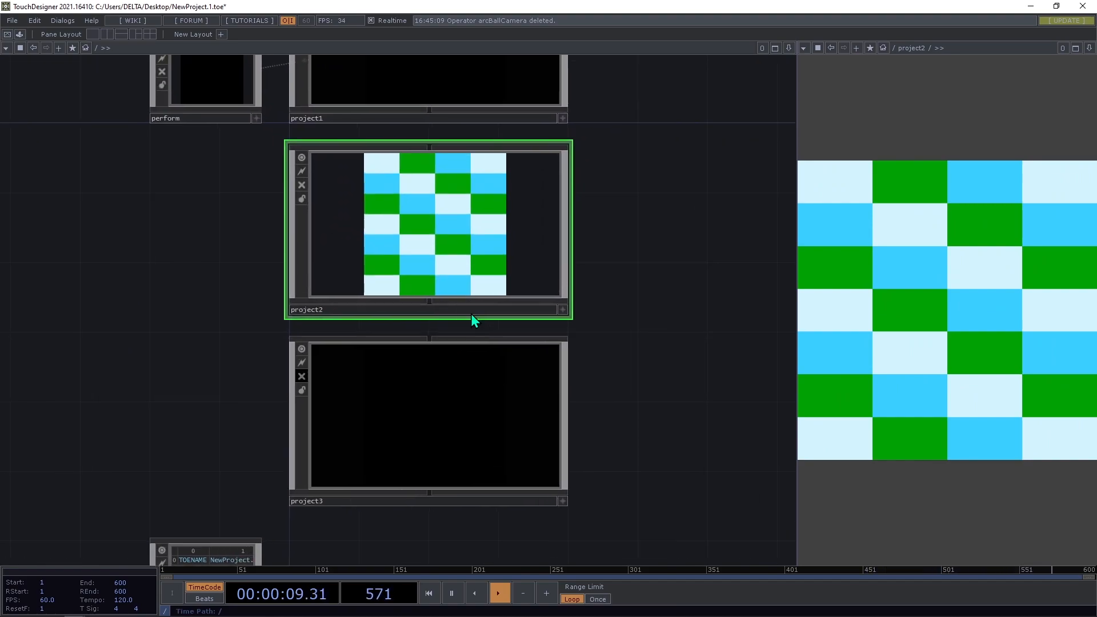
pyautogui.click(302, 377)
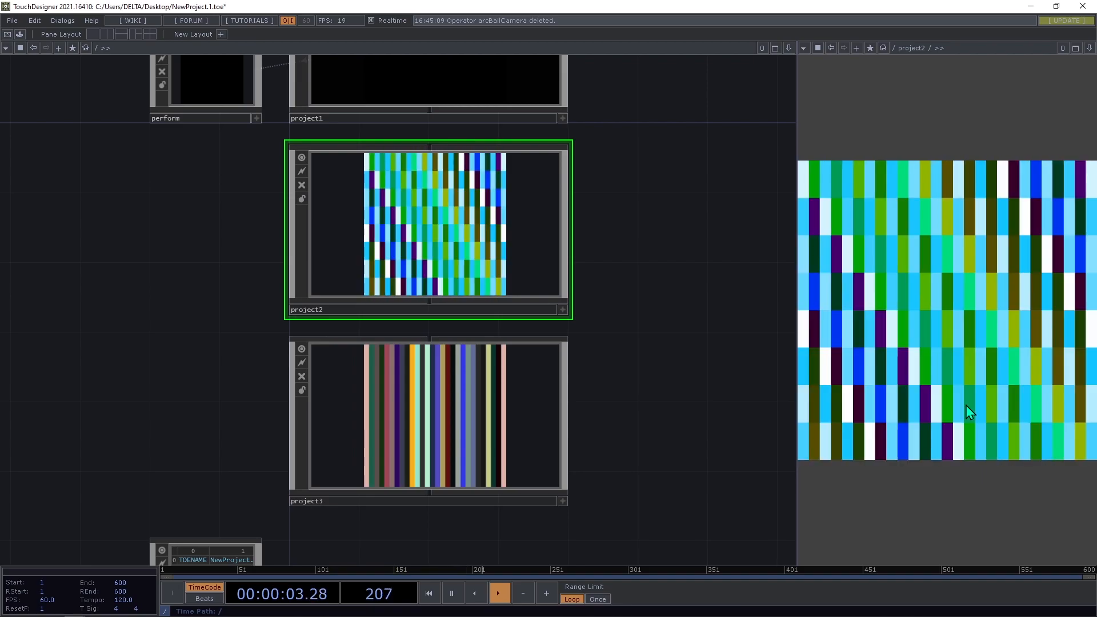
# Select project3 and show it in the preview pane.
pyautogui.click(553, 467)
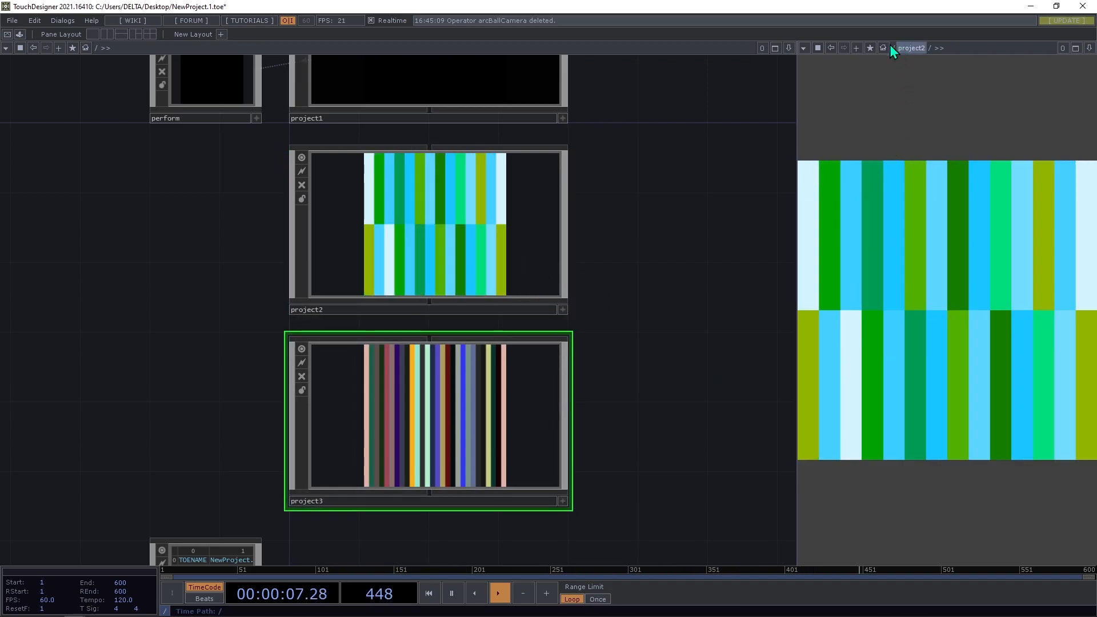
pyautogui.click(894, 48)
pyautogui.click(907, 119)
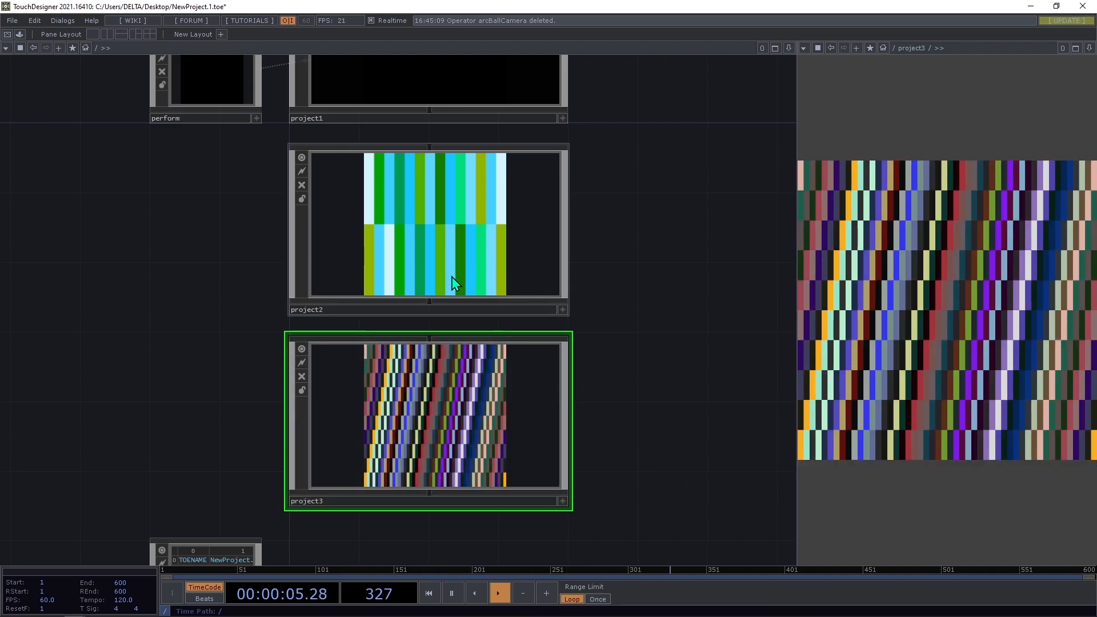
# Turn off cooking for project2 and project3 and re-enable it for project1.
pyautogui.moveTo(531, 265); pyautogui.dragTo(424, 268)
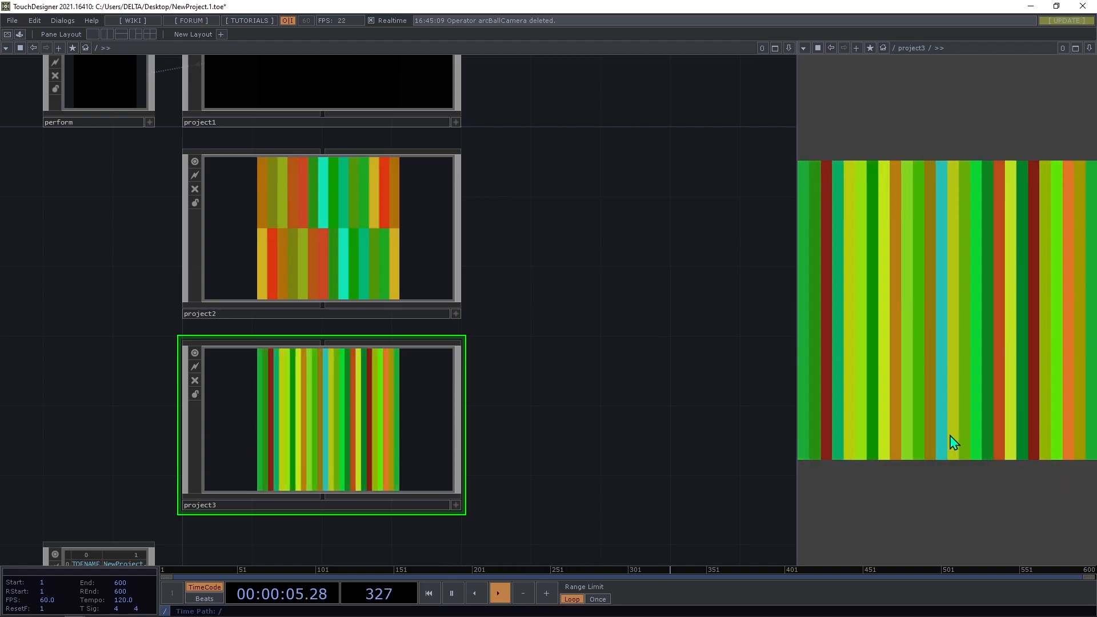
pyautogui.moveTo(523, 398); pyautogui.dragTo(474, 419)
pyautogui.moveTo(429, 349); pyautogui.dragTo(377, 350)
pyautogui.scroll(-3, 424, 351)
pyautogui.click(270, 200)
pyautogui.click(256, 185)
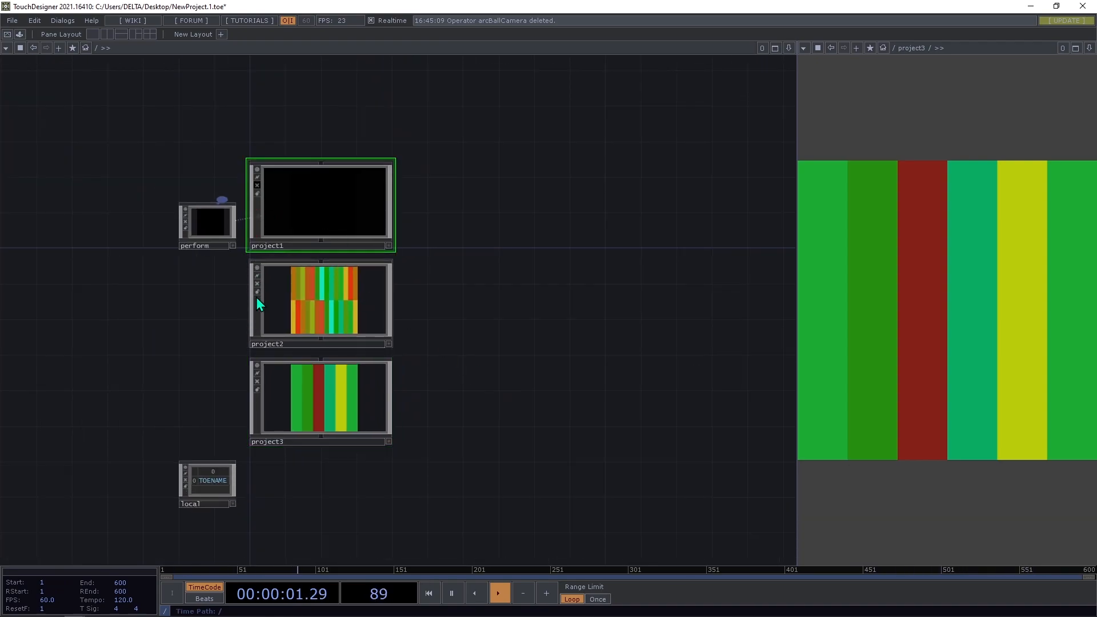
pyautogui.click(257, 283)
pyautogui.click(257, 381)
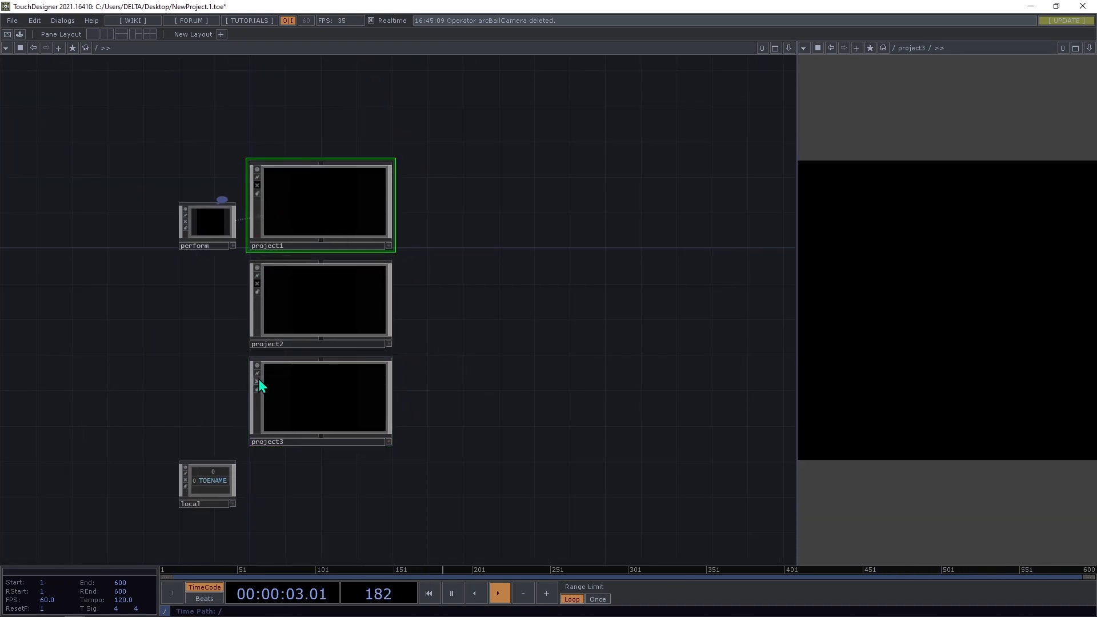
pyautogui.click(256, 186)
# Show project1 in the preview pane and open its network in the editor.
pyautogui.click(883, 49)
pyautogui.click(891, 50)
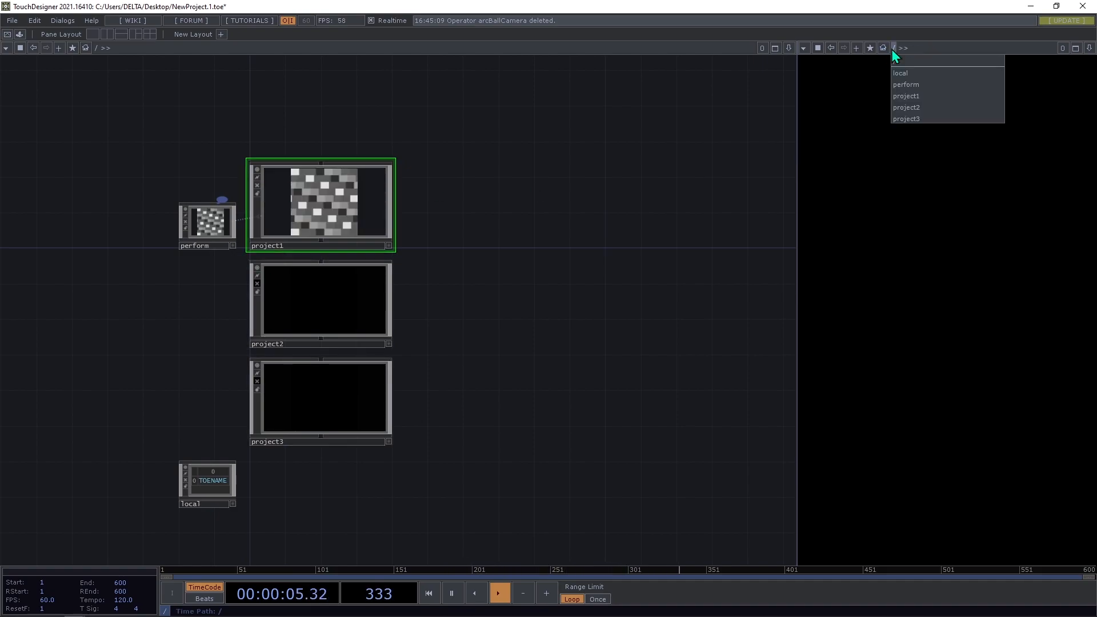
pyautogui.click(911, 98)
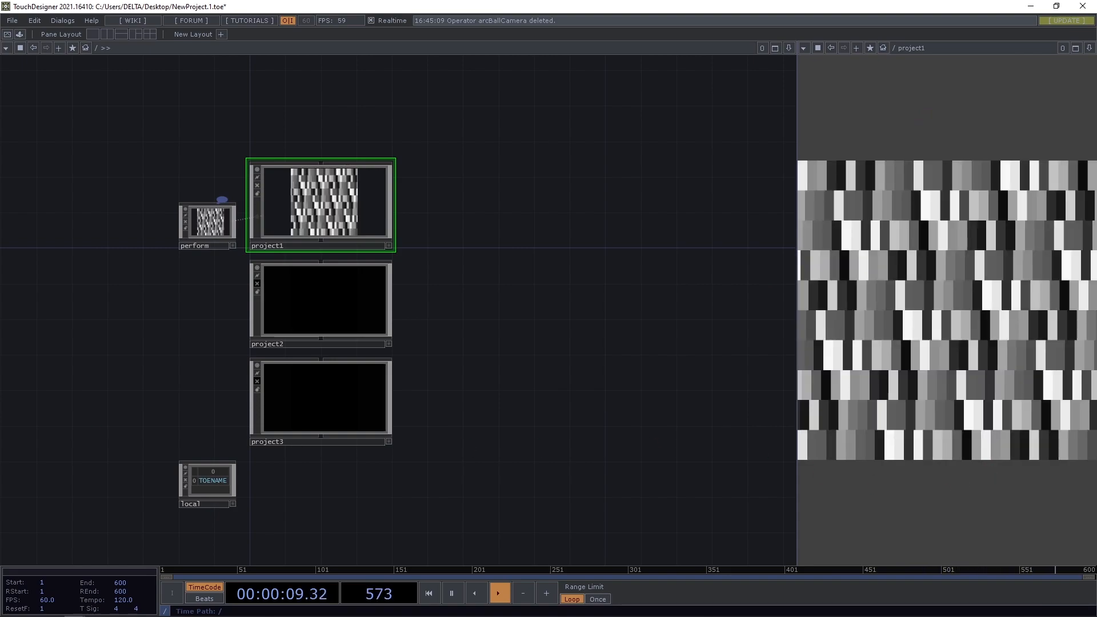
pyautogui.doubleClick(318, 228)
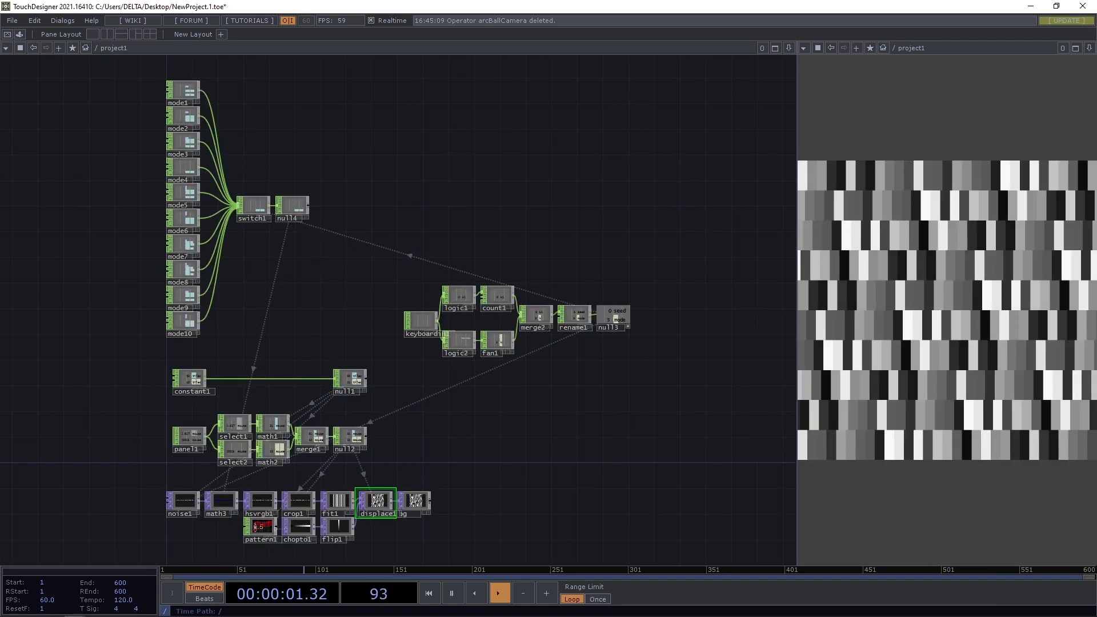